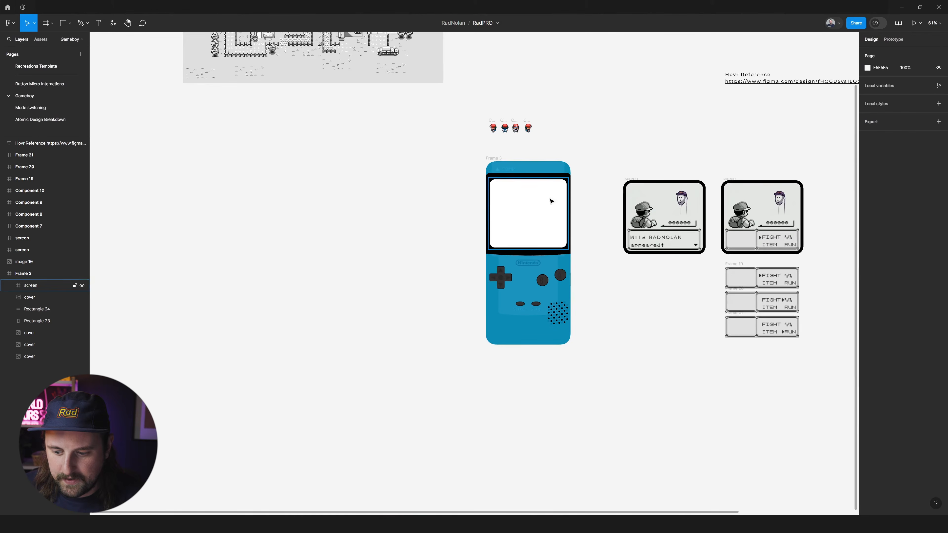
Examine the four character sprite frames above the console frame
{"action": "scroll", "coordinate": [552, 169], "scroll_direction": "up", "scroll_amount": 1}
{"action": "left_click", "coordinate": [528, 195]}
{"action": "scroll", "coordinate": [519, 188], "scroll_direction": "right", "scroll_amount": 2}
{"action": "left_click", "coordinate": [419, 111]}
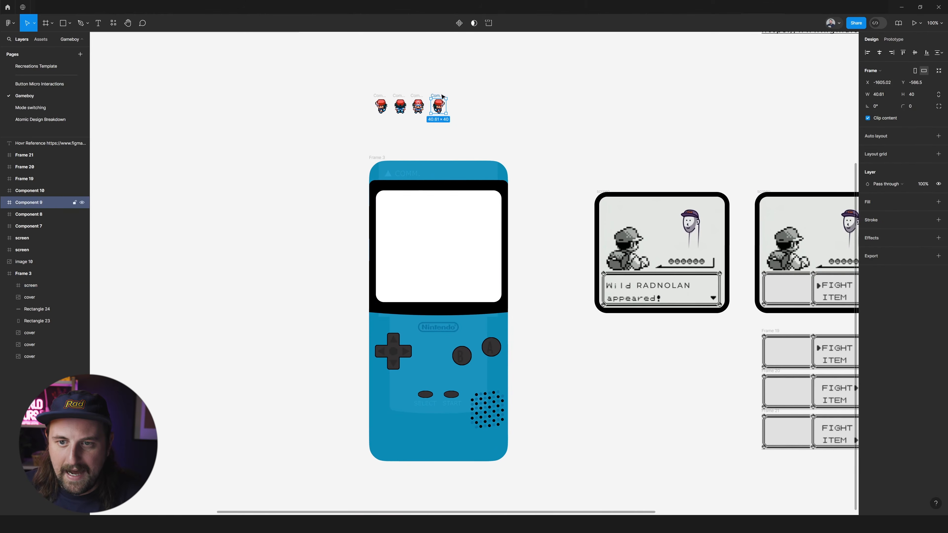
{"action": "left_click_drag", "start_coordinate": [476, 75], "coordinate": [355, 124]}
{"action": "scroll", "coordinate": [470, 136], "scroll_direction": "up", "scroll_amount": 2}
{"action": "scroll", "coordinate": [489, 146], "scroll_direction": "up", "scroll_amount": 5}
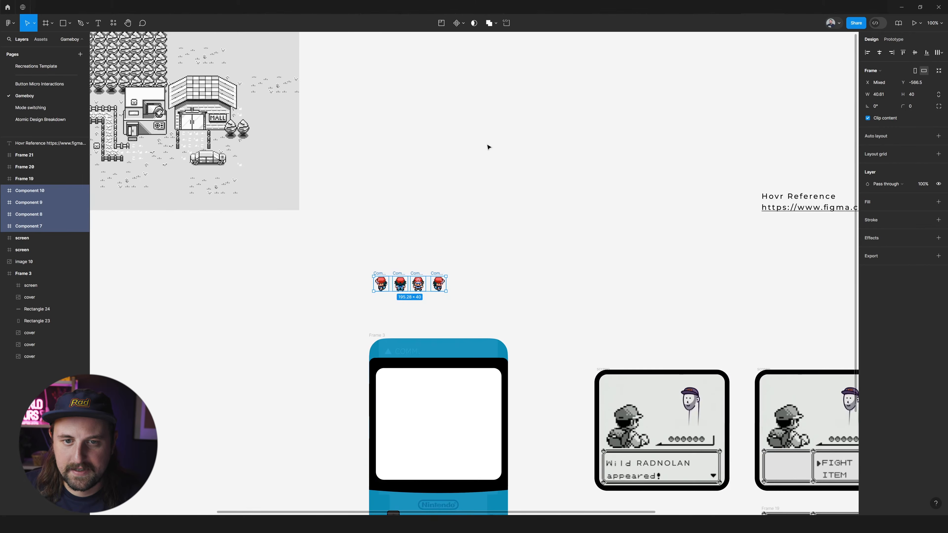
{"action": "scroll", "coordinate": [491, 148], "scroll_direction": "down", "scroll_amount": 4}
{"action": "left_click_drag", "start_coordinate": [501, 159], "coordinate": [351, 216]}
{"action": "left_click", "coordinate": [392, 208]}
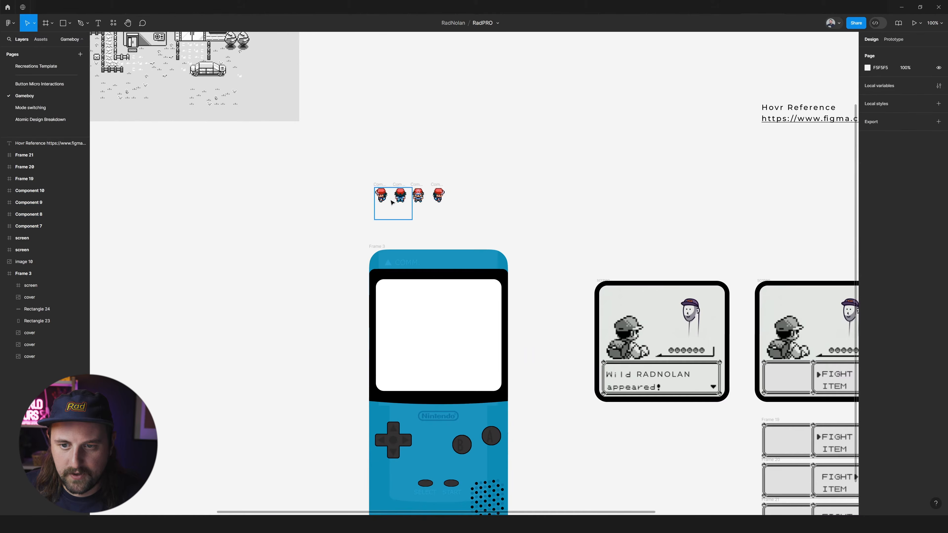
{"action": "scroll", "coordinate": [388, 199], "scroll_direction": "up", "scroll_amount": 4}
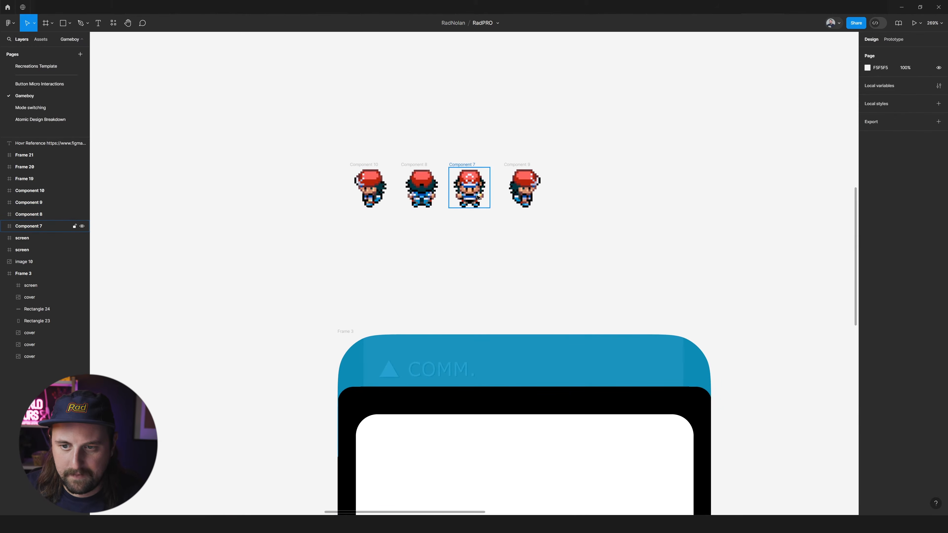
Combine the four character sprite frames above the console into a component set
{"action": "scroll", "coordinate": [523, 198], "scroll_direction": "right", "scroll_amount": 2}
{"action": "left_click_drag", "start_coordinate": [601, 121], "coordinate": [231, 247]}
{"action": "left_click", "coordinate": [463, 24]}
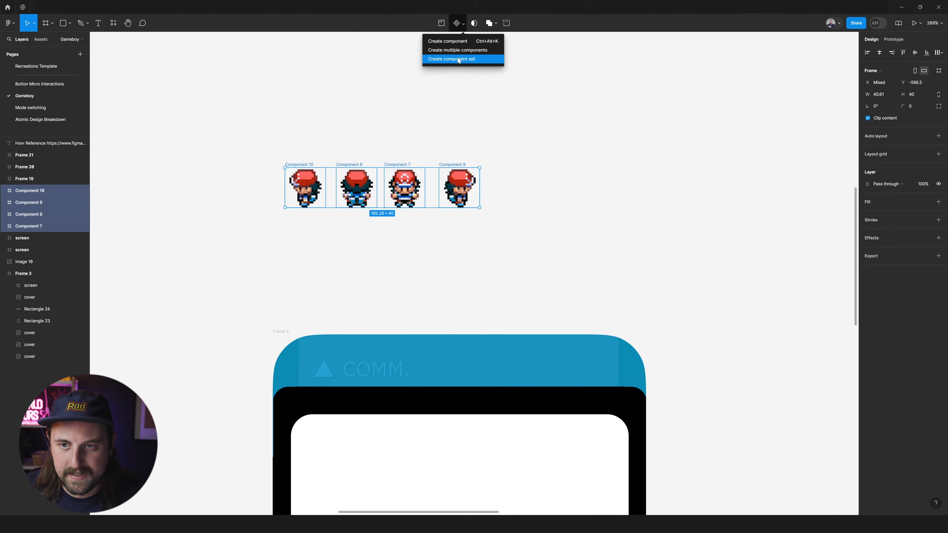
{"action": "left_click", "coordinate": [552, 59]}
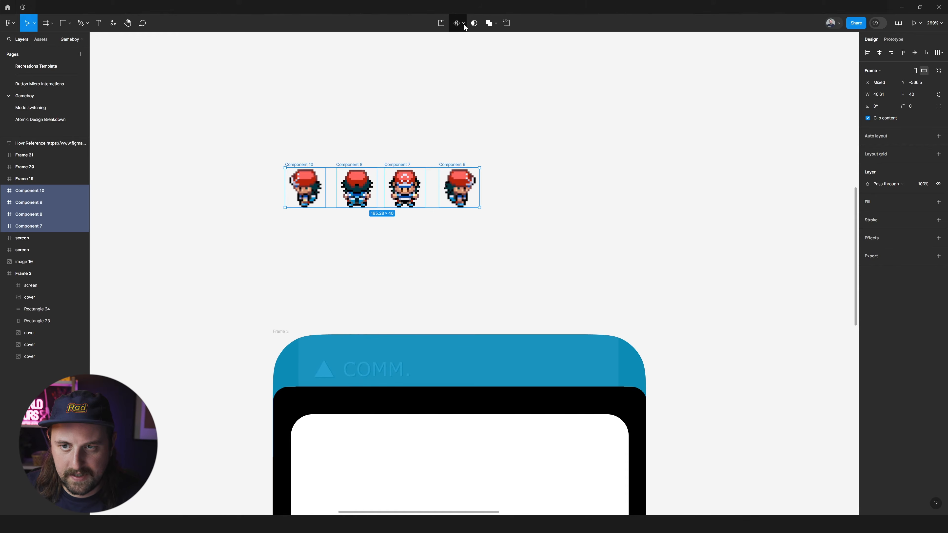
{"action": "left_click", "coordinate": [464, 24]}
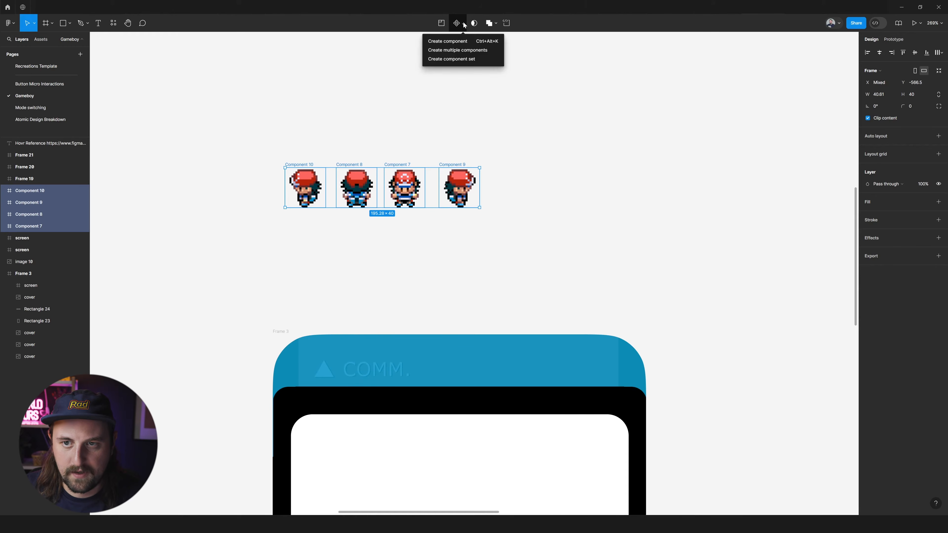
{"action": "left_click", "coordinate": [445, 58]}
{"action": "left_click", "coordinate": [292, 212]}
{"action": "left_click", "coordinate": [292, 207]}
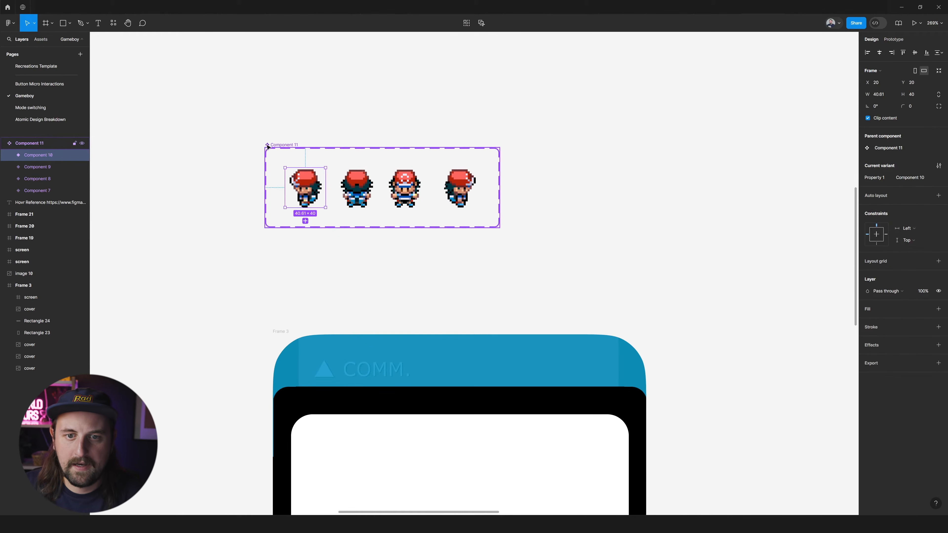
Rename the sprite component set's variant property to Direction
{"action": "left_click", "coordinate": [267, 145]}
{"action": "double_click", "coordinate": [878, 155]}
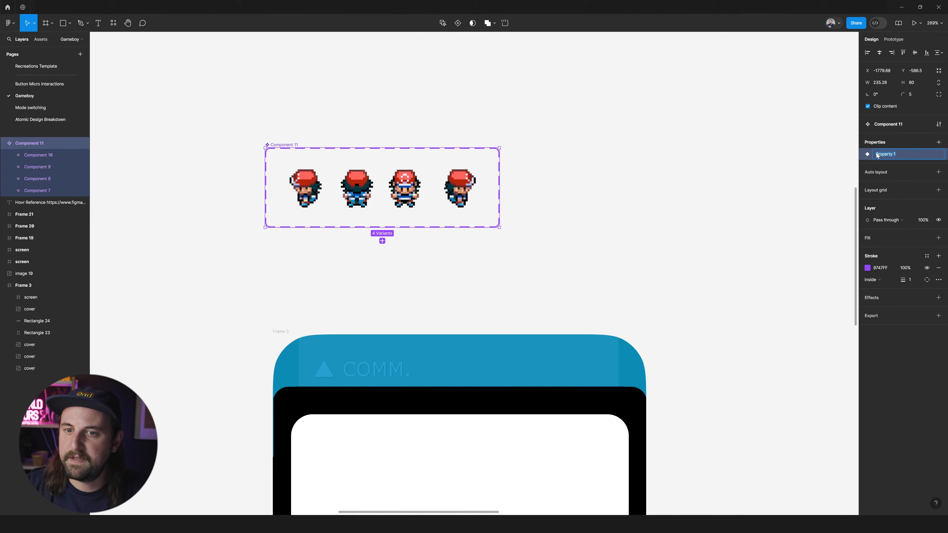
{"action": "type", "text": "Direction"}
{"action": "key", "text": "Return"}
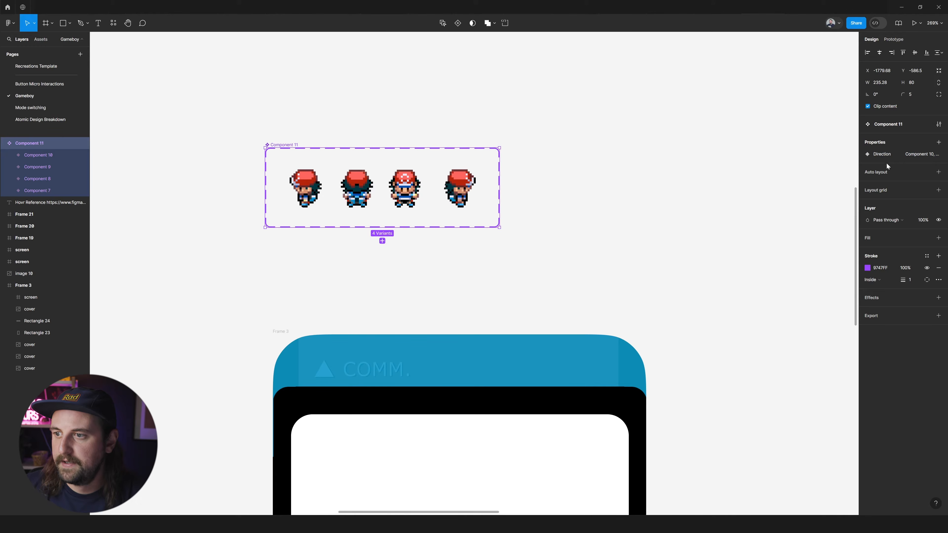
Set the Direction value to left for the left-facing sprite variant and to up for the back-facing one
{"action": "left_click", "coordinate": [311, 195]}
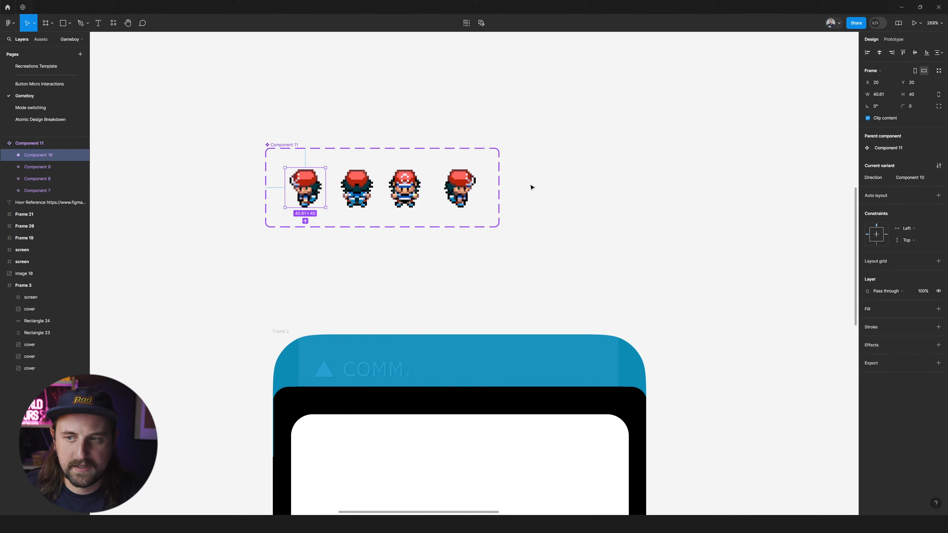
{"action": "left_click", "coordinate": [909, 180]}
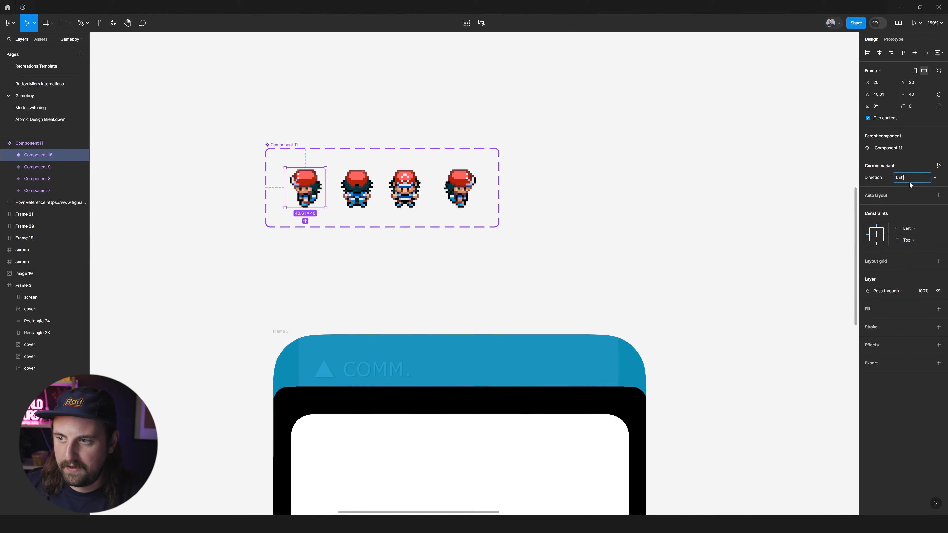
{"action": "key", "text": "Return"}
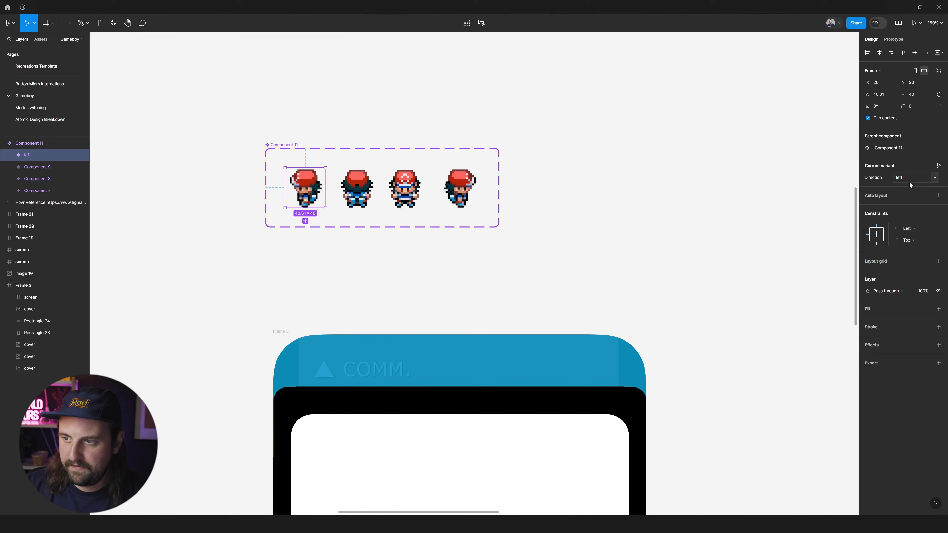
{"action": "left_click", "coordinate": [357, 188]}
{"action": "left_click", "coordinate": [916, 178]}
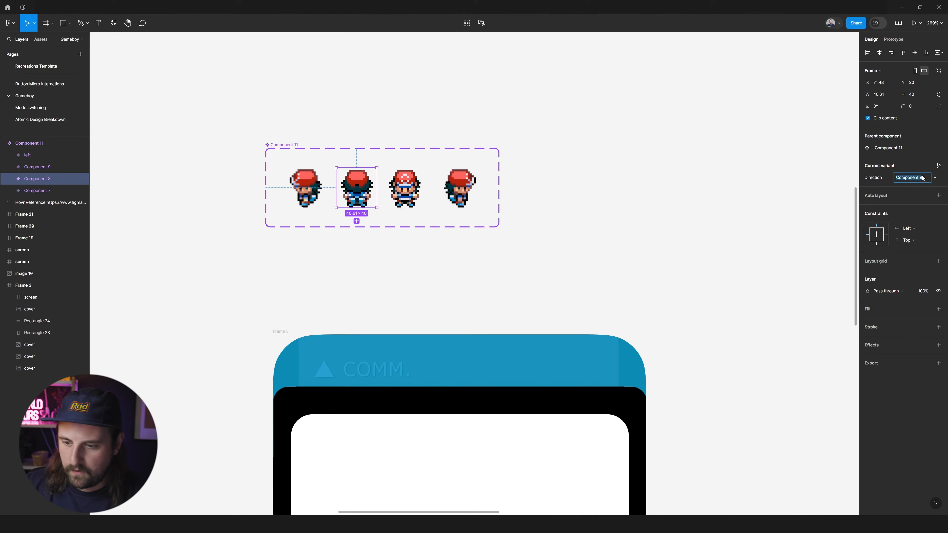
{"action": "type", "text": "up"}
{"action": "key", "text": "Return"}
Set the Direction value of the front-facing sprite variant to down
{"action": "key", "text": "Tab"}
{"action": "left_click", "coordinate": [919, 178]}
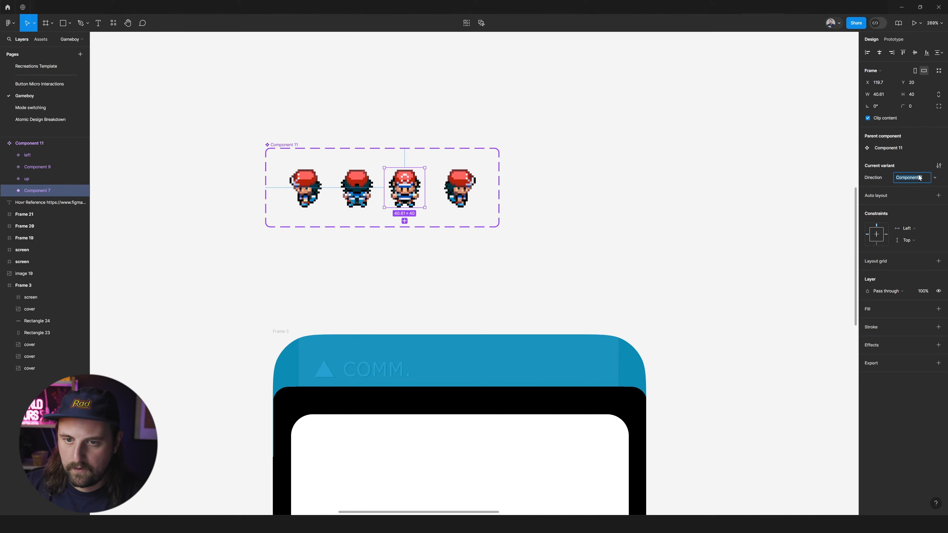
{"action": "type", "text": "down"}
{"action": "key", "text": "Return"}
Set the Direction value of the right-facing sprite variant to right
{"action": "key", "text": "Tab"}
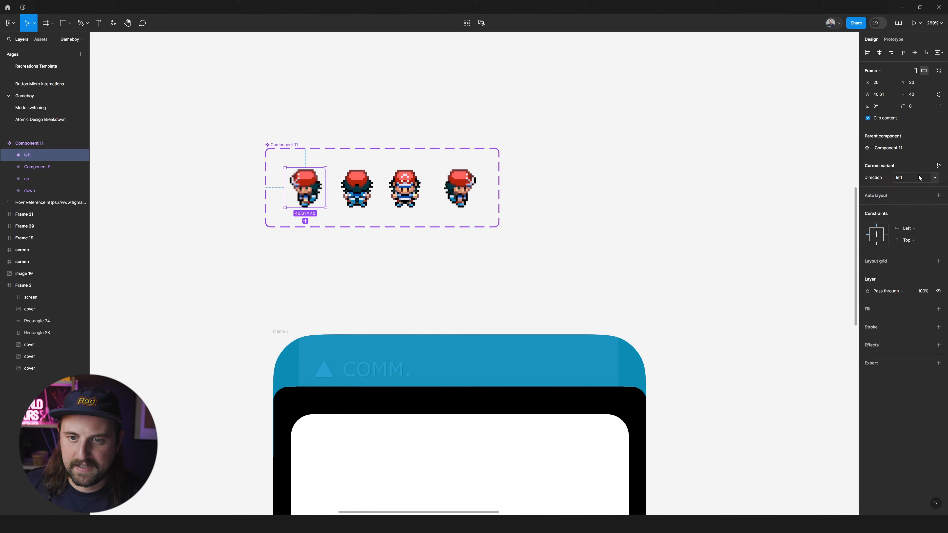
{"action": "key", "text": "Tab"}
{"action": "key", "text": "Tab"}
{"action": "key", "text": "Tab"}
{"action": "key", "text": "Tab"}
{"action": "key", "text": "Tab"}
{"action": "key", "text": "Tab"}
{"action": "key", "text": "Tab"}
{"action": "key", "text": "Tab"}
{"action": "key", "text": "Tab"}
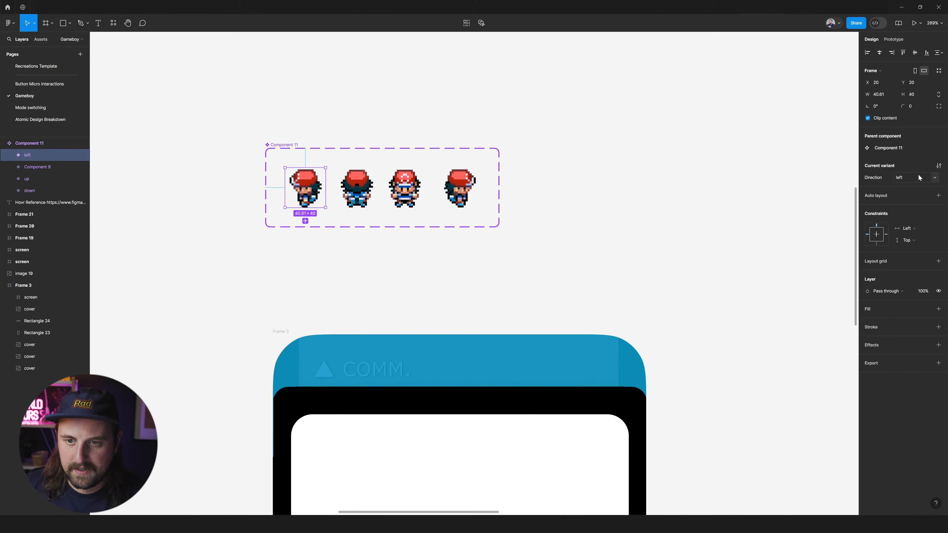
{"action": "left_click", "coordinate": [919, 178]}
{"action": "type", "text": "right"}
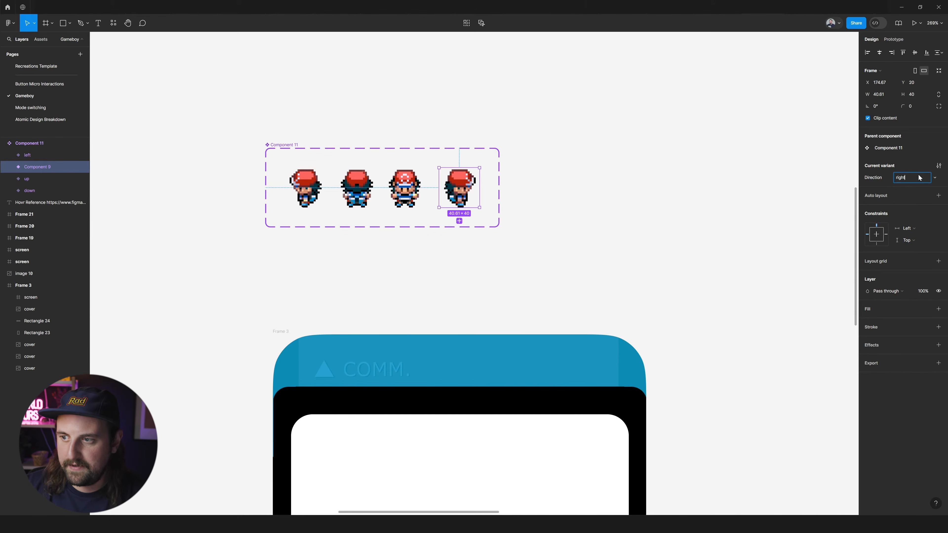
{"action": "key", "text": "Return"}
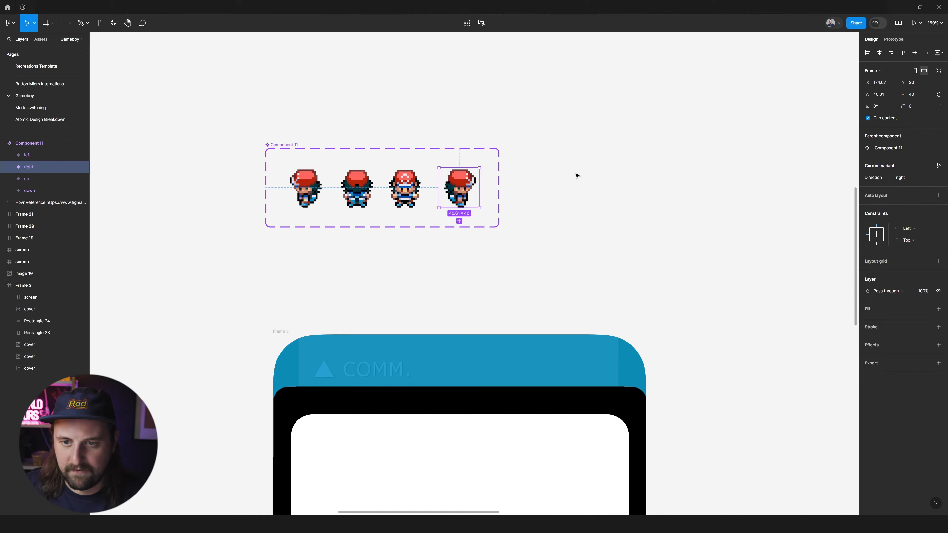
Place an instance of the right-facing sprite variant inside the console's white screen frame
{"action": "left_click", "coordinate": [576, 175]}
{"action": "left_click", "coordinate": [357, 187]}
{"action": "scroll", "coordinate": [381, 174], "scroll_direction": "down", "scroll_amount": 2}
{"action": "scroll", "coordinate": [374, 164], "scroll_direction": "down", "scroll_amount": 2}
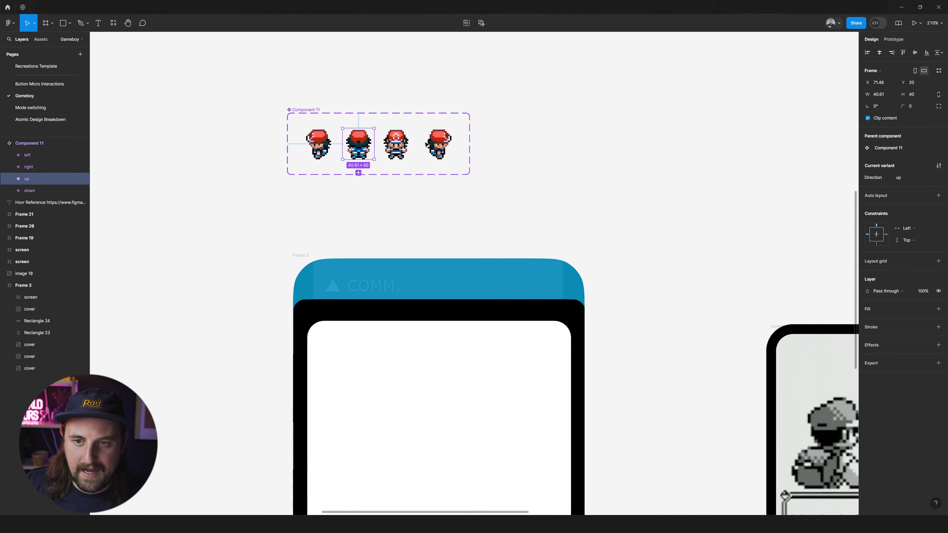
{"action": "left_click", "coordinate": [437, 143]}
{"action": "left_click_drag", "start_coordinate": [437, 143], "coordinate": [440, 387]}
{"action": "scroll", "coordinate": [450, 377], "scroll_direction": "down", "scroll_amount": 3}
{"action": "scroll", "coordinate": [449, 377], "scroll_direction": "up", "scroll_amount": 3}
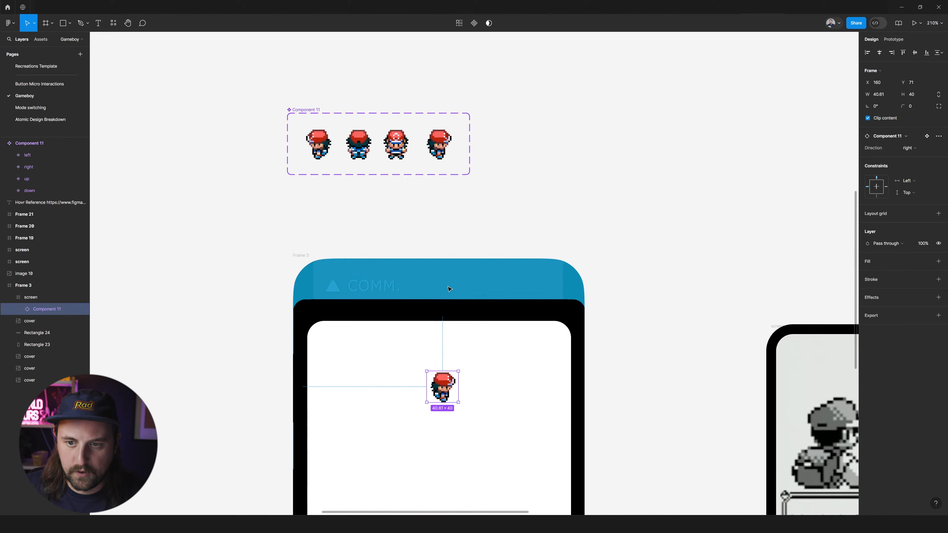
{"action": "scroll", "coordinate": [445, 392], "scroll_direction": "down", "scroll_amount": 2}
{"action": "scroll", "coordinate": [443, 316], "scroll_direction": "down", "scroll_amount": 3}
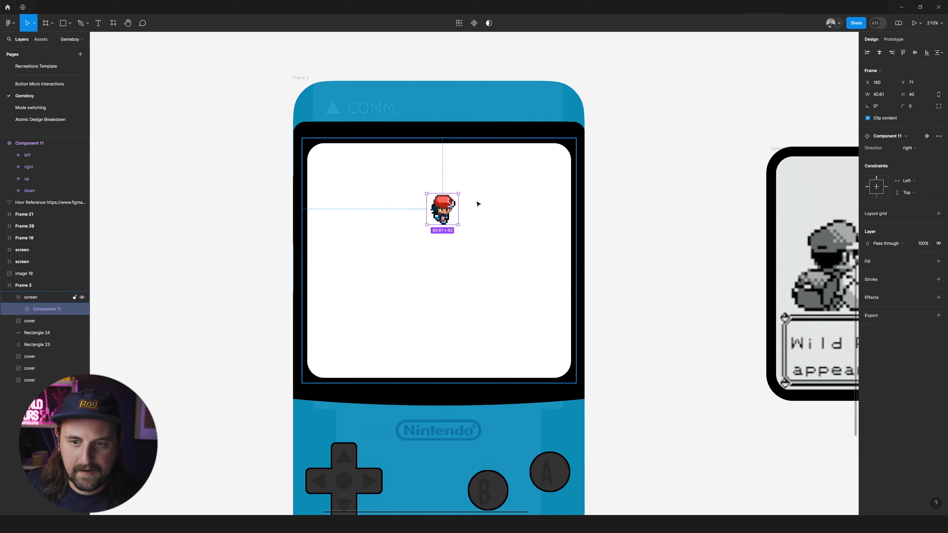
Centre the character instance horizontally and vertically within the console's screen frame
{"action": "mouse_move", "coordinate": [450, 211]}
{"action": "left_mouse_down"}
{"action": "mouse_move", "coordinate": [436, 224]}
{"action": "mouse_move", "coordinate": [463, 219]}
{"action": "left_mouse_up"}
{"action": "left_click", "coordinate": [77, 299]}
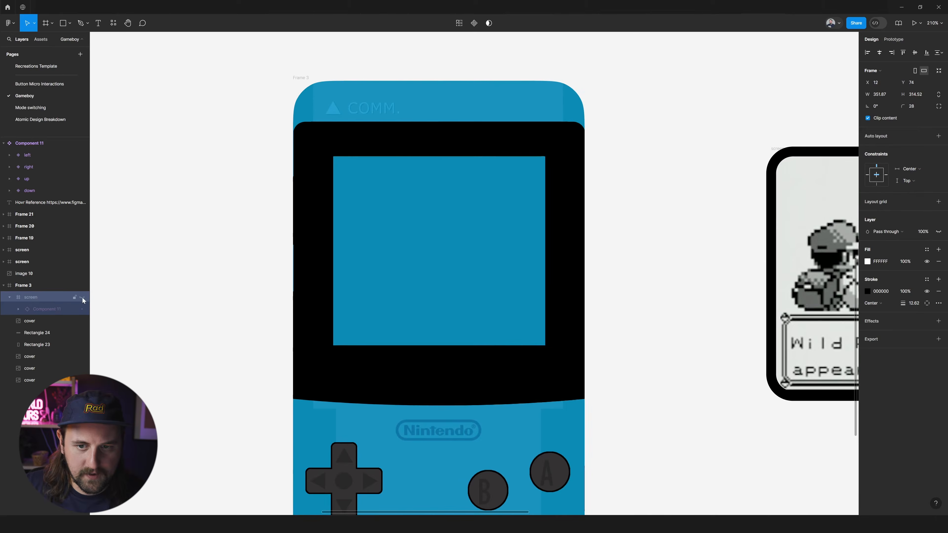
{"action": "left_click", "coordinate": [455, 216]}
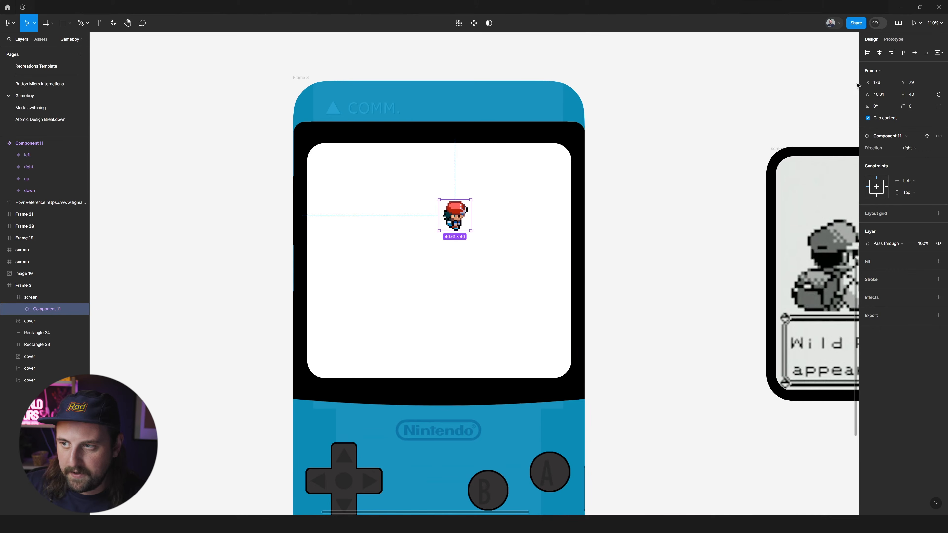
{"action": "left_click", "coordinate": [915, 52]}
{"action": "left_click", "coordinate": [880, 53]}
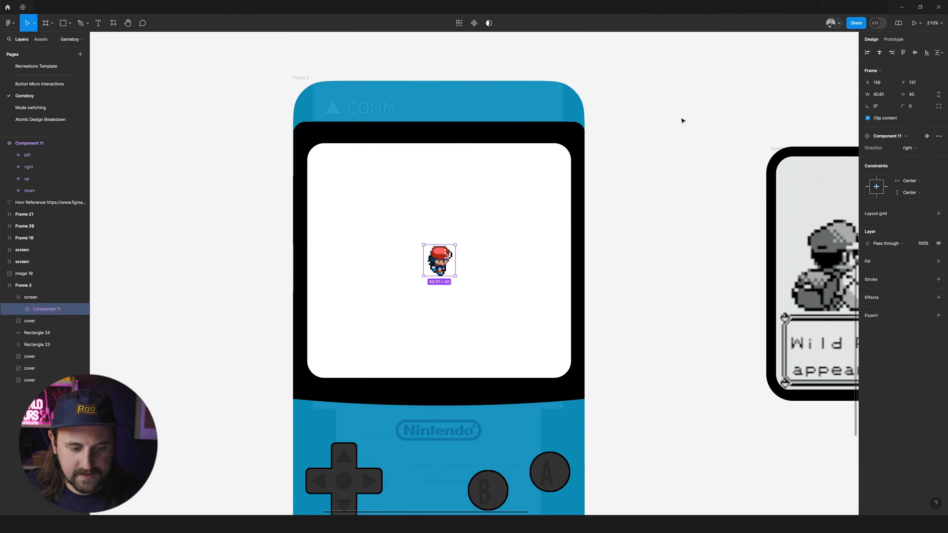
{"action": "left_click", "coordinate": [667, 178]}
{"action": "left_click", "coordinate": [431, 265]}
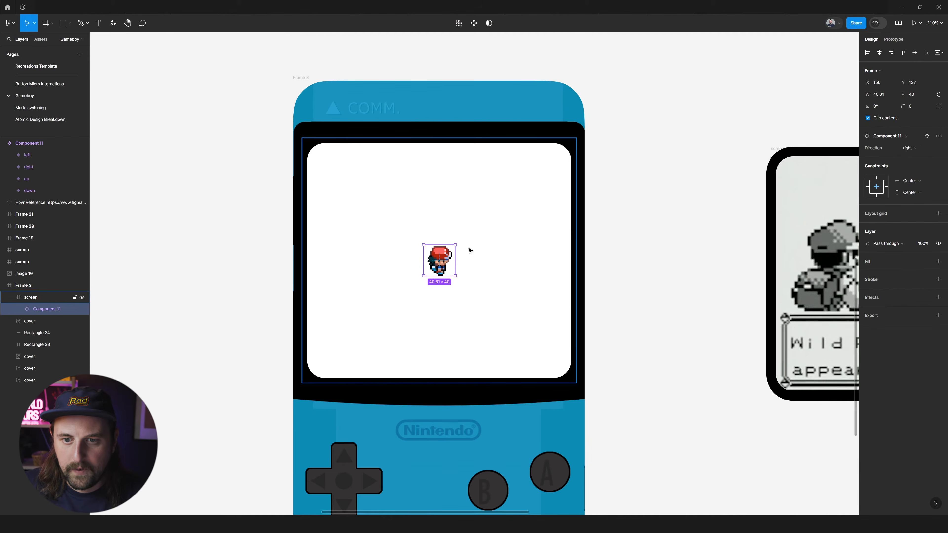
{"action": "scroll", "coordinate": [470, 251], "scroll_direction": "left", "scroll_amount": 2}
{"action": "scroll", "coordinate": [467, 252], "scroll_direction": "down", "scroll_amount": 3}
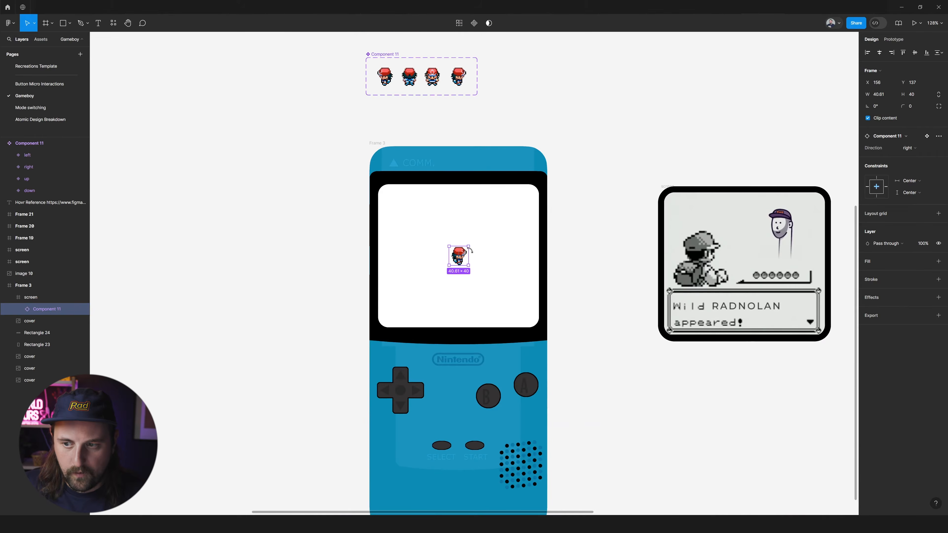
{"action": "scroll", "coordinate": [466, 254], "scroll_direction": "up", "scroll_amount": 3}
{"action": "scroll", "coordinate": [532, 255], "scroll_direction": "down", "scroll_amount": 2}
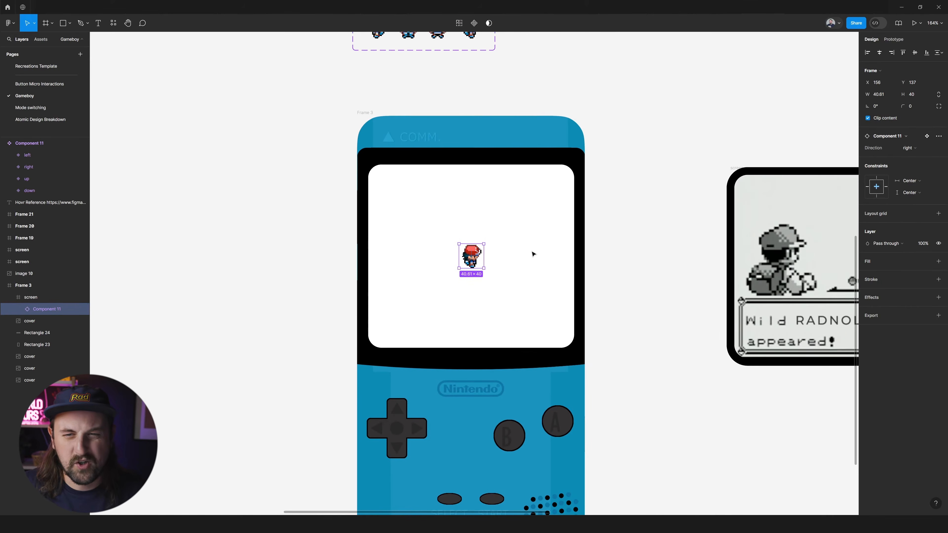
{"action": "scroll", "coordinate": [517, 295], "scroll_direction": "up", "scroll_amount": 2}
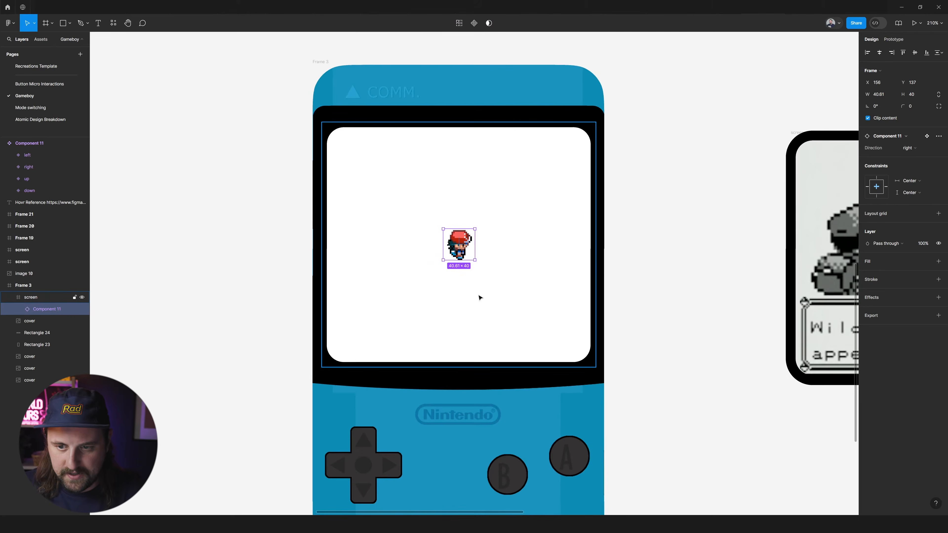
Open the file's local variables window and position it over the console's screen
{"action": "left_click", "coordinate": [637, 210]}
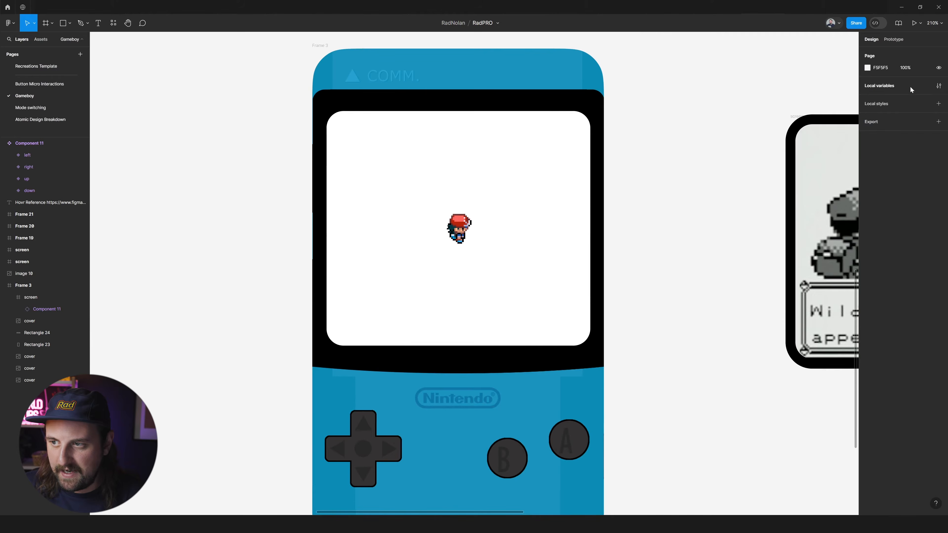
{"action": "left_click", "coordinate": [939, 86]}
{"action": "left_click_drag", "start_coordinate": [737, 54], "coordinate": [672, 89]}
{"action": "left_click", "coordinate": [768, 83]}
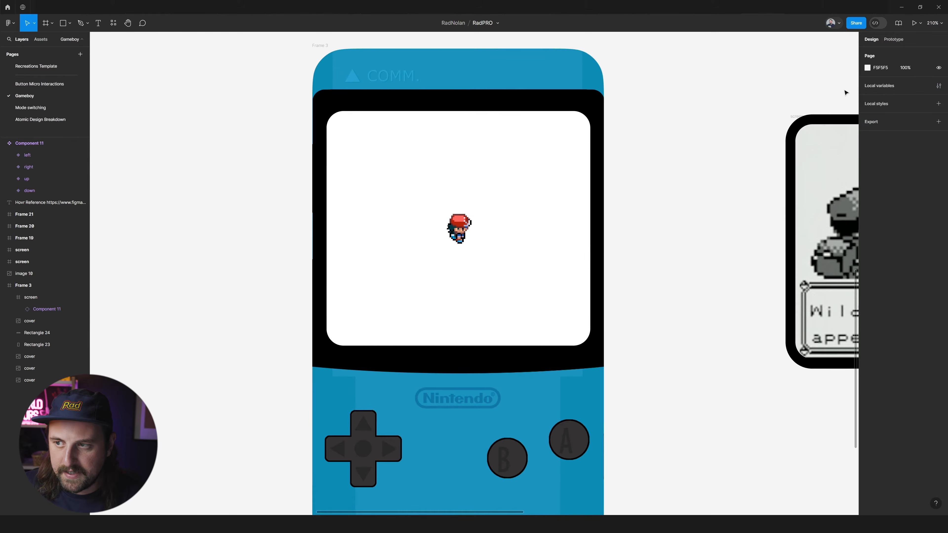
{"action": "left_click", "coordinate": [894, 86]}
{"action": "left_click_drag", "start_coordinate": [690, 84], "coordinate": [595, 126]}
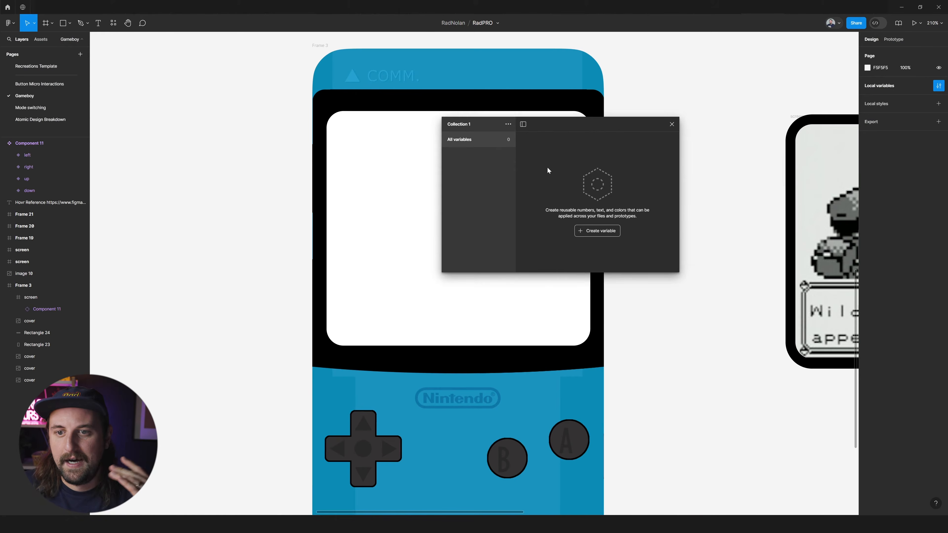
{"action": "left_click_drag", "start_coordinate": [596, 125], "coordinate": [479, 117]}
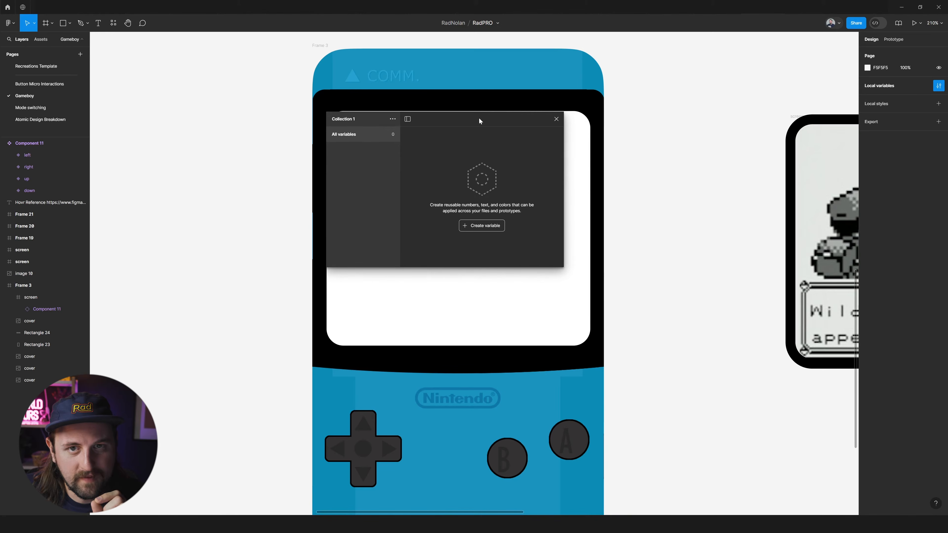
{"action": "left_click", "coordinate": [495, 226]}
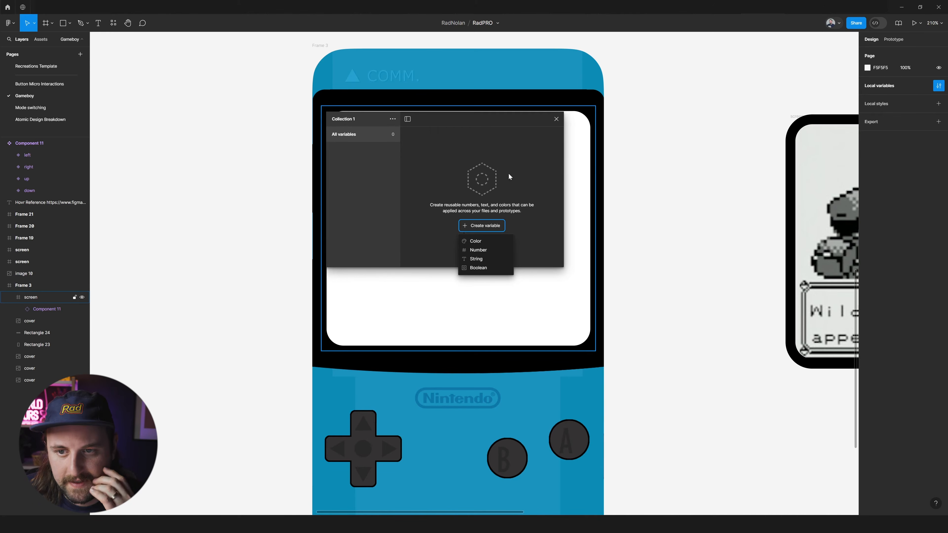
{"action": "left_click", "coordinate": [508, 164]}
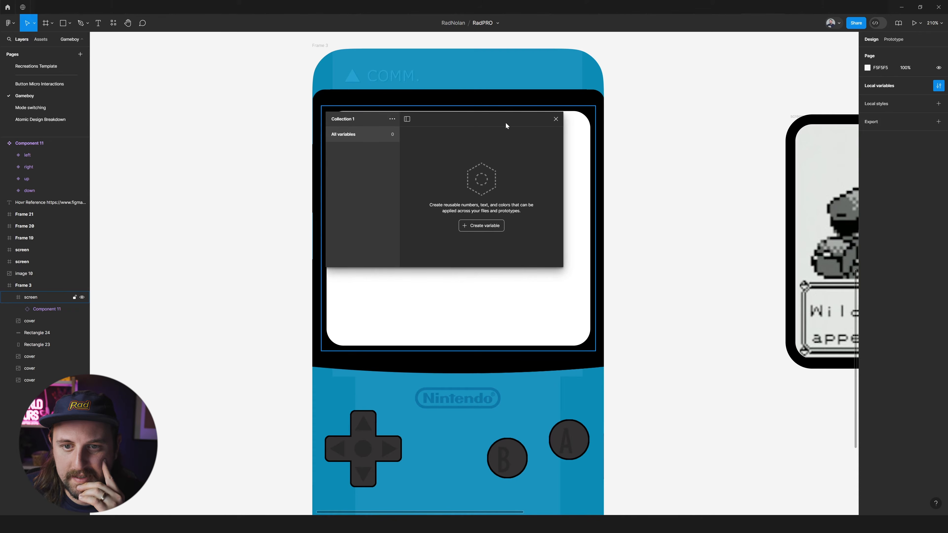
Create a string variable named Direction with the value right, and close the local variables window
{"action": "left_click_drag", "start_coordinate": [506, 123], "coordinate": [506, 122]}
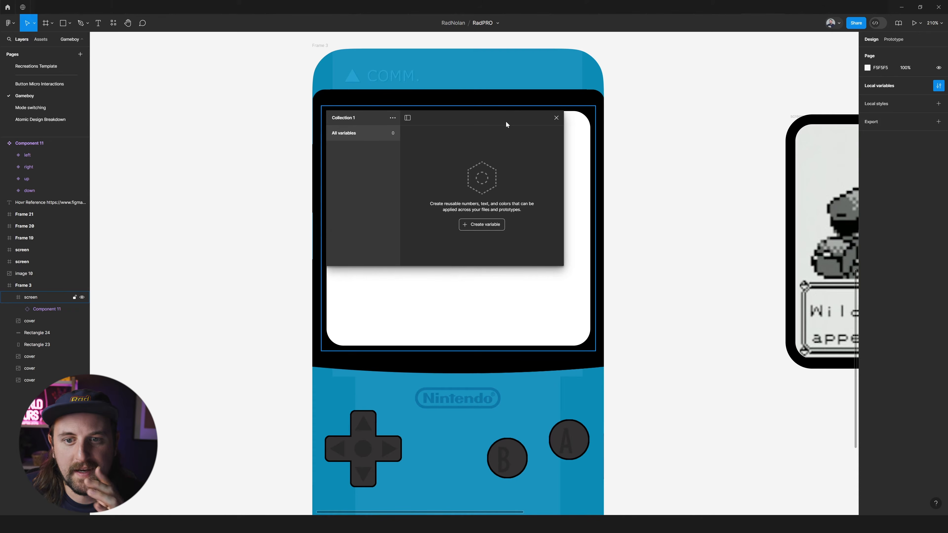
{"action": "left_click", "coordinate": [488, 226]}
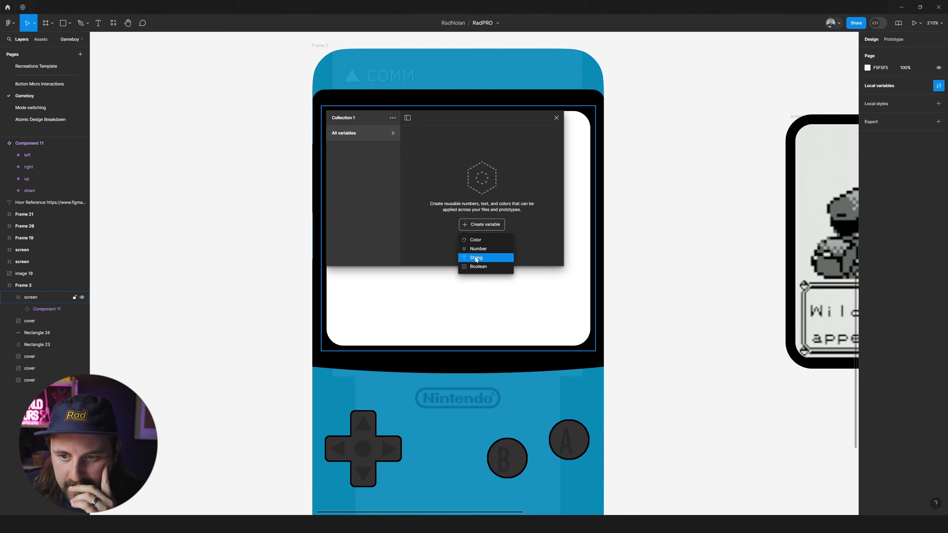
{"action": "left_click", "coordinate": [477, 258]}
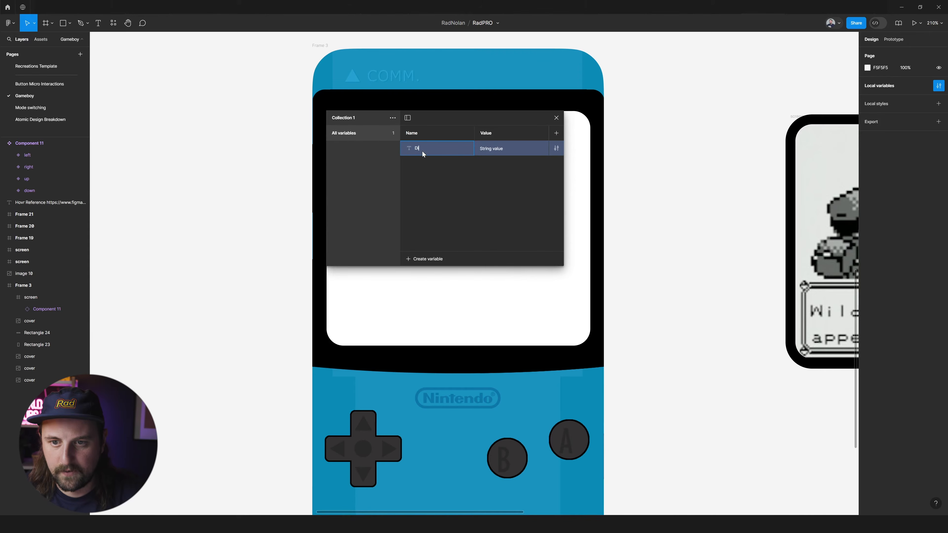
{"action": "type", "text": "Direction"}
{"action": "key", "text": "Tab"}
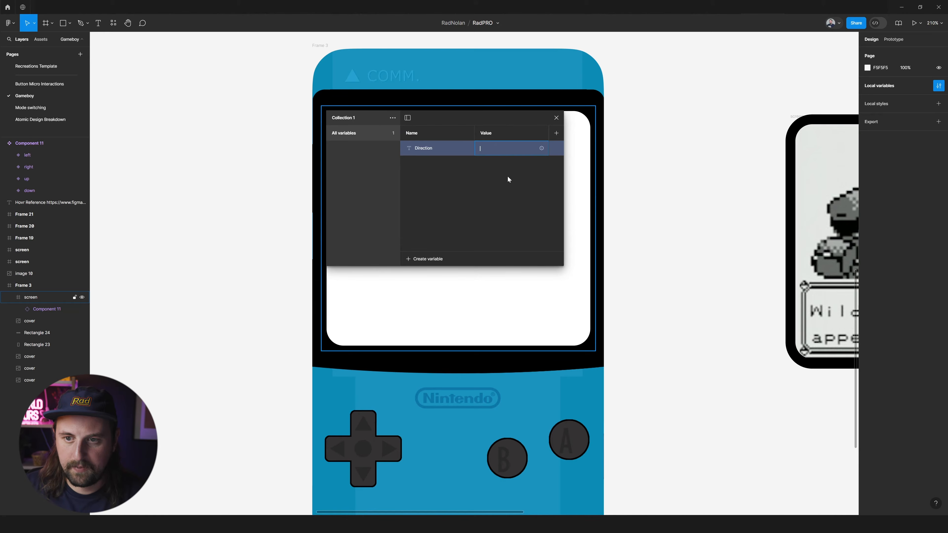
{"action": "type", "text": "R"}
{"action": "key", "text": "BackSpace"}
{"action": "type", "text": "right"}
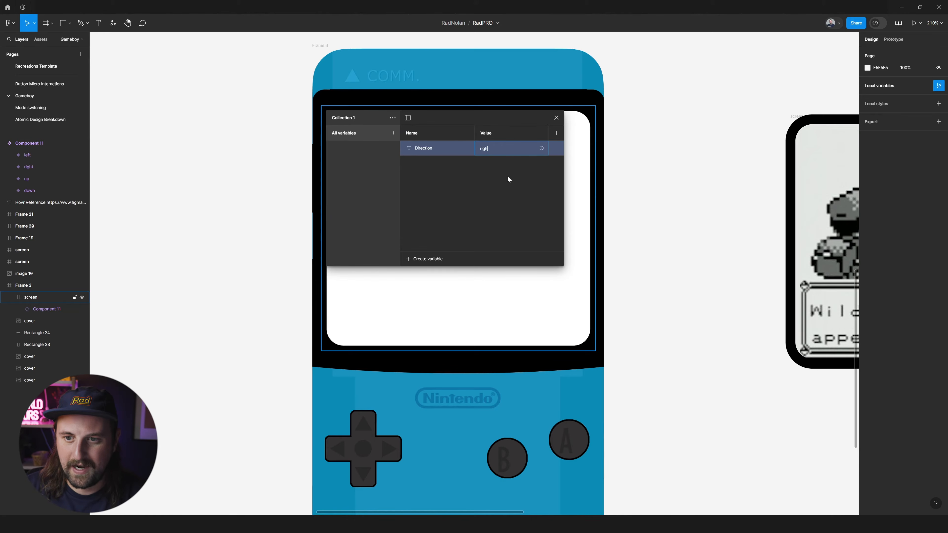
{"action": "key", "text": "Return"}
{"action": "left_click", "coordinate": [556, 118]}
Switch the character instance's Direction property to up, followed by down, to preview both variants
{"action": "left_click", "coordinate": [459, 228]}
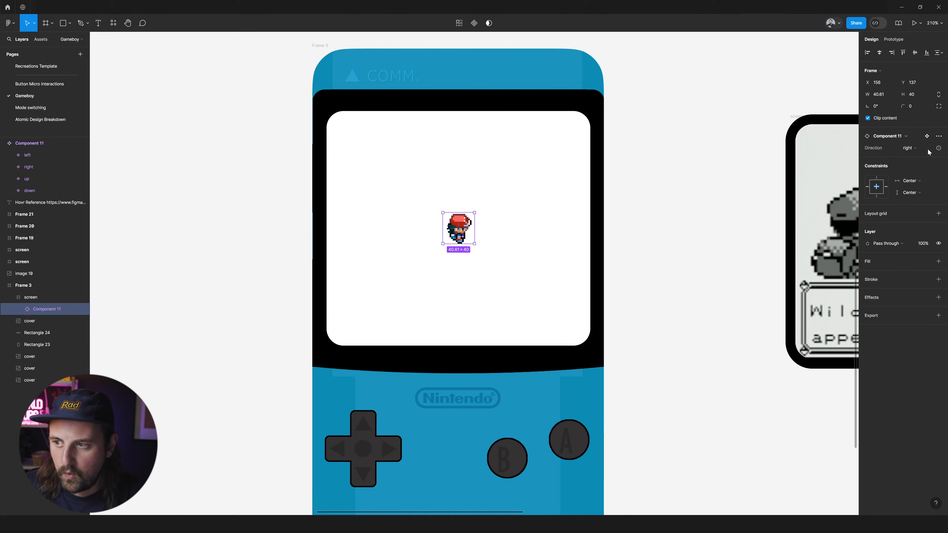
{"action": "left_click", "coordinate": [911, 148]}
{"action": "left_click", "coordinate": [903, 137]}
{"action": "left_click", "coordinate": [915, 147]}
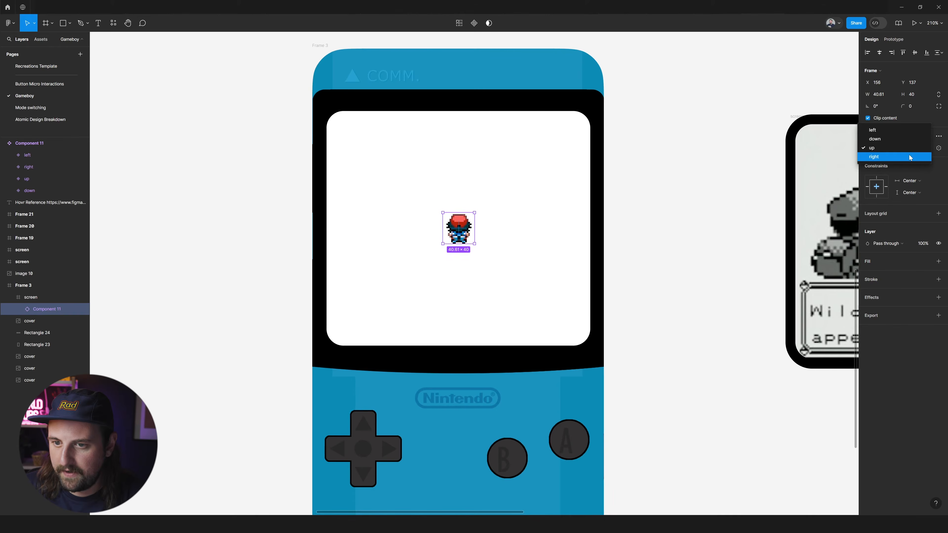
{"action": "left_click", "coordinate": [905, 139]}
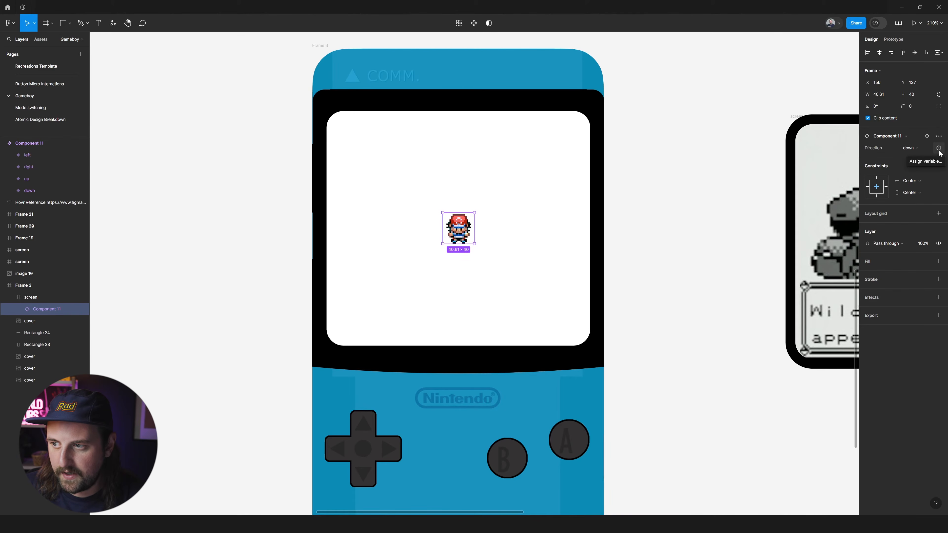
Bind the character instance's Direction property to the Direction variable
{"action": "left_click", "coordinate": [939, 148]}
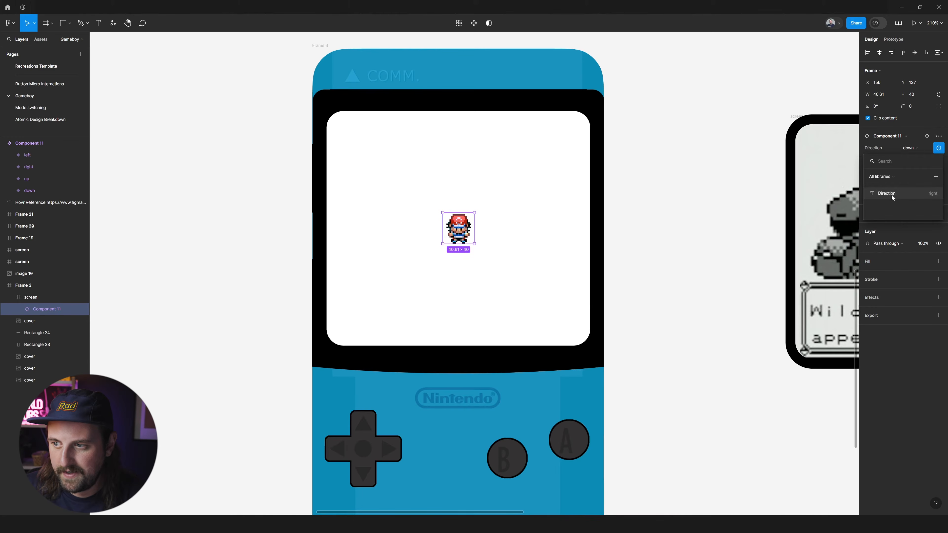
{"action": "left_click", "coordinate": [906, 194]}
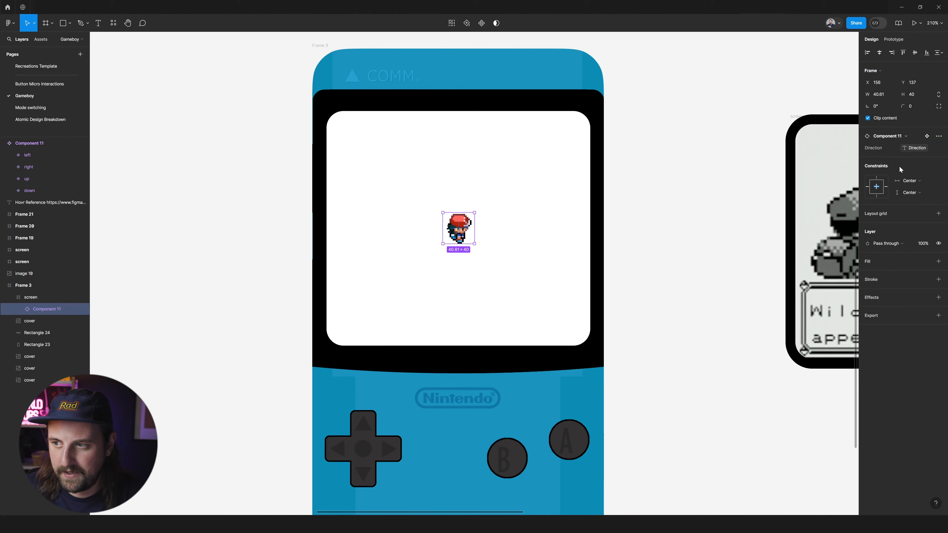
{"action": "left_click", "coordinate": [752, 120]}
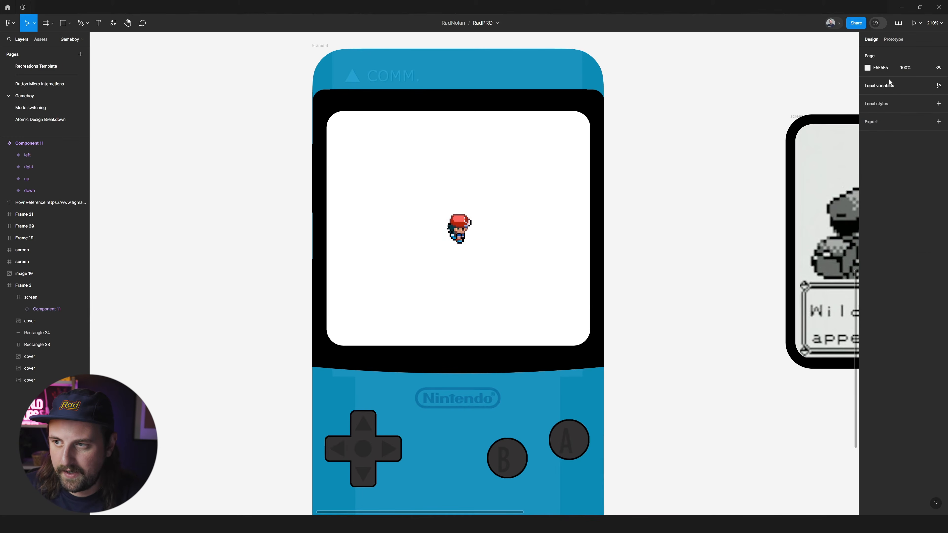
Open the local variables beside the character and set the Direction variable to left
{"action": "left_click", "coordinate": [893, 87]}
{"action": "left_click_drag", "start_coordinate": [539, 118], "coordinate": [730, 118]}
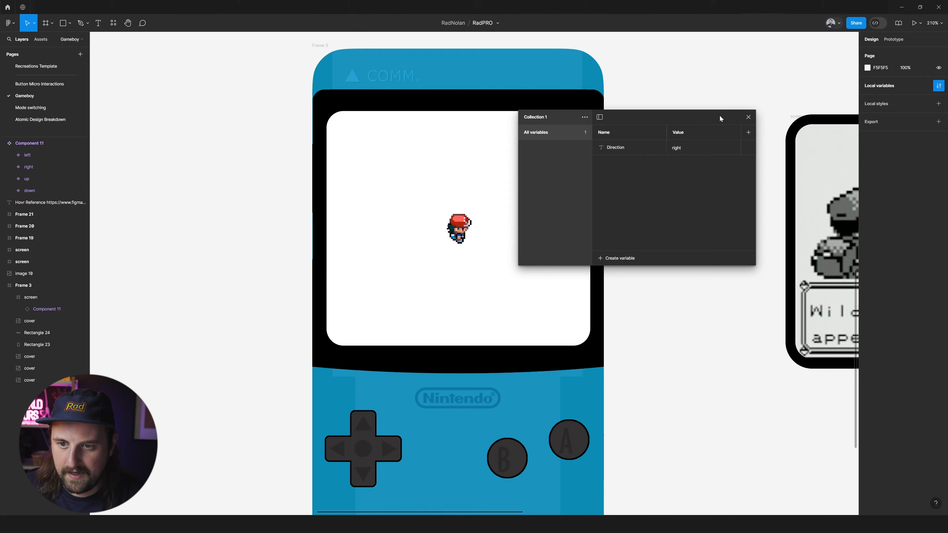
{"action": "left_click", "coordinate": [677, 148]}
{"action": "type", "text": "lef"}
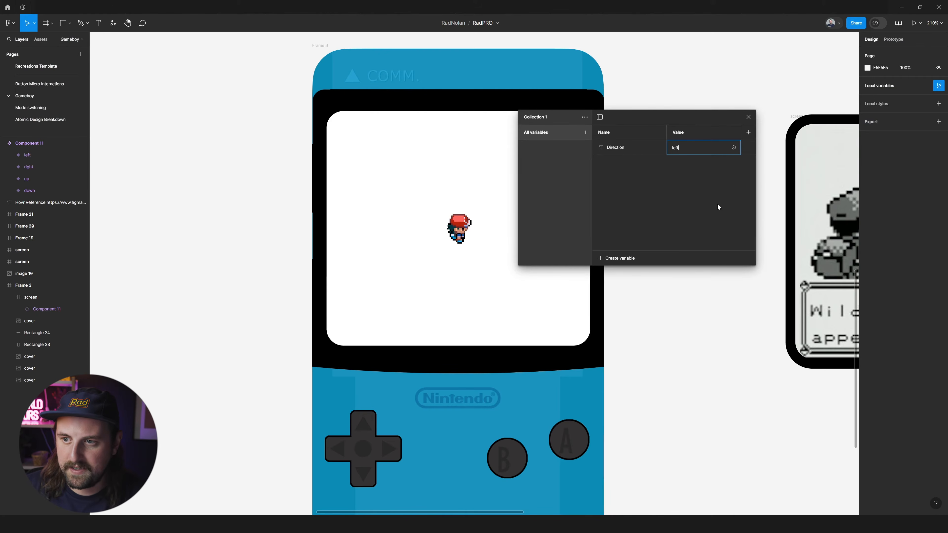
{"action": "type", "text": "t"}
{"action": "key", "text": "Return"}
Test the Direction variable with the value up, followed by down
{"action": "left_click", "coordinate": [677, 148]}
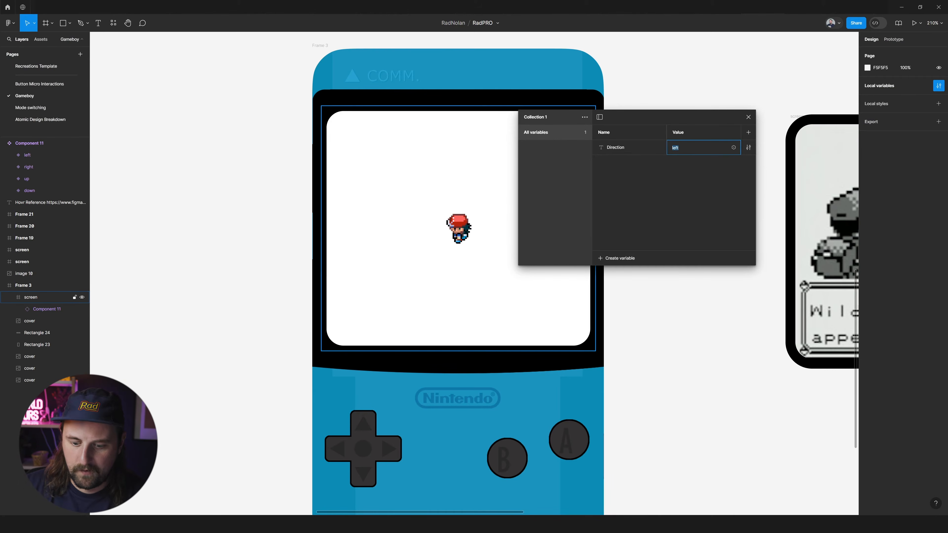
{"action": "type", "text": "up"}
{"action": "key", "text": "Return"}
{"action": "left_click", "coordinate": [674, 148]}
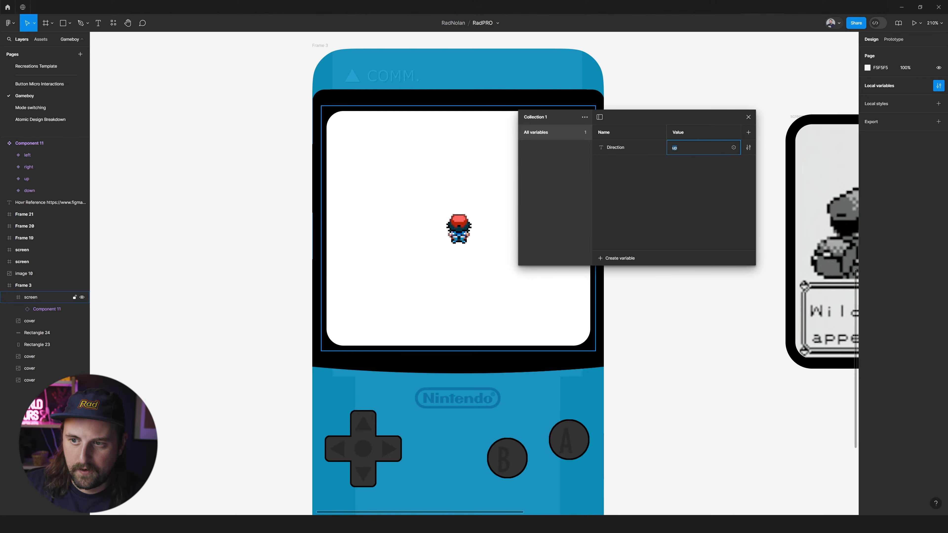
{"action": "type", "text": "down"}
{"action": "key", "text": "Return"}
Restore the Direction variable's value to right and close the local variables window
{"action": "left_click", "coordinate": [674, 148]}
{"action": "type", "text": "r"}
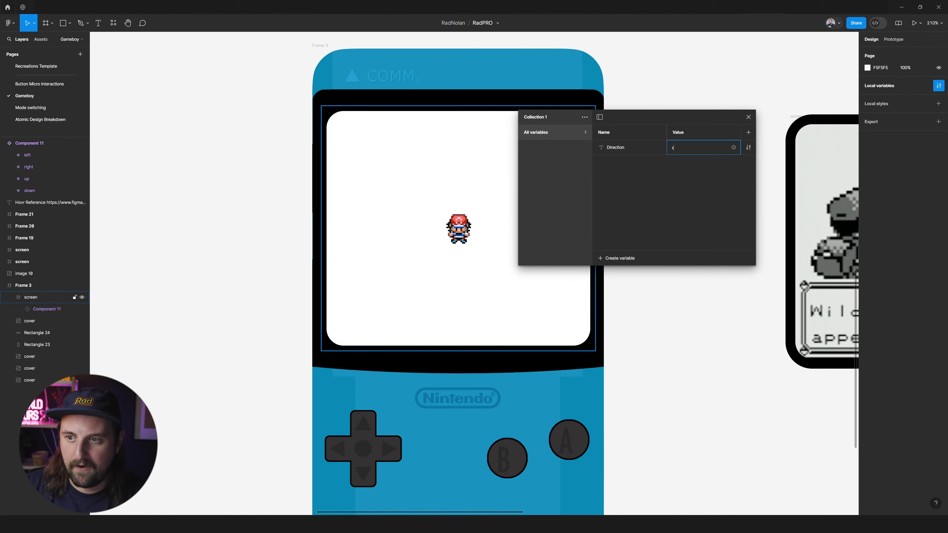
{"action": "type", "text": "ight"}
{"action": "key", "text": "Return"}
{"action": "left_click", "coordinate": [749, 117]}
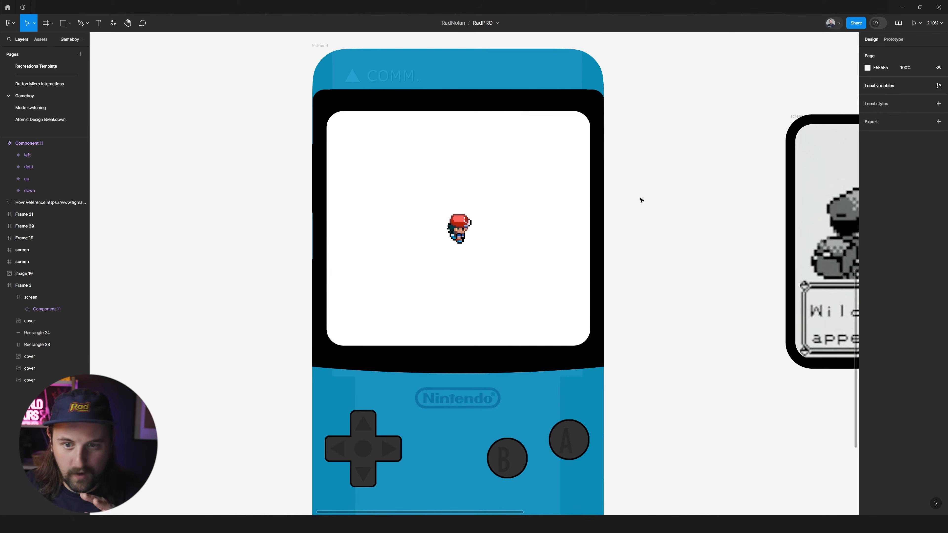
{"action": "double_click", "coordinate": [459, 226]}
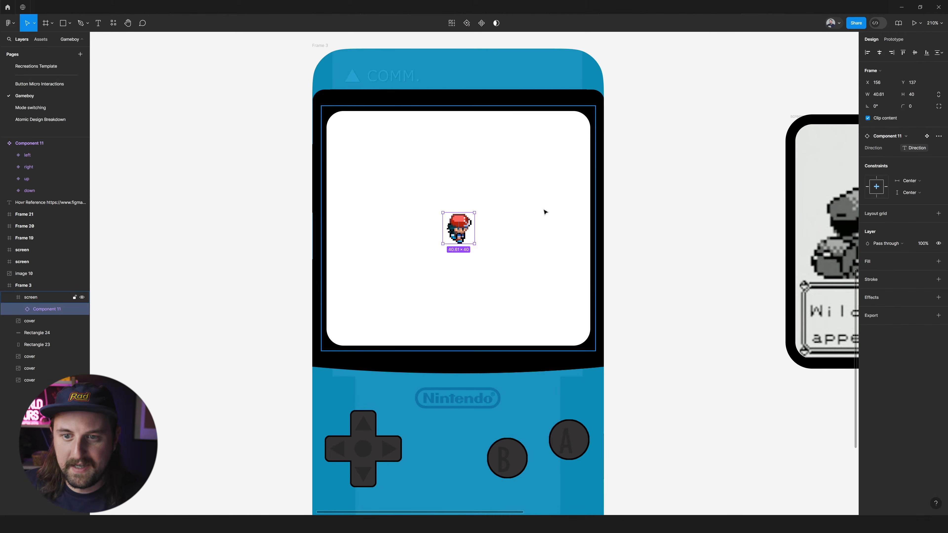
{"action": "left_click", "coordinate": [644, 169]}
{"action": "scroll", "coordinate": [419, 121], "scroll_direction": "down", "scroll_amount": 2}
{"action": "scroll", "coordinate": [436, 193], "scroll_direction": "up", "scroll_amount": 2}
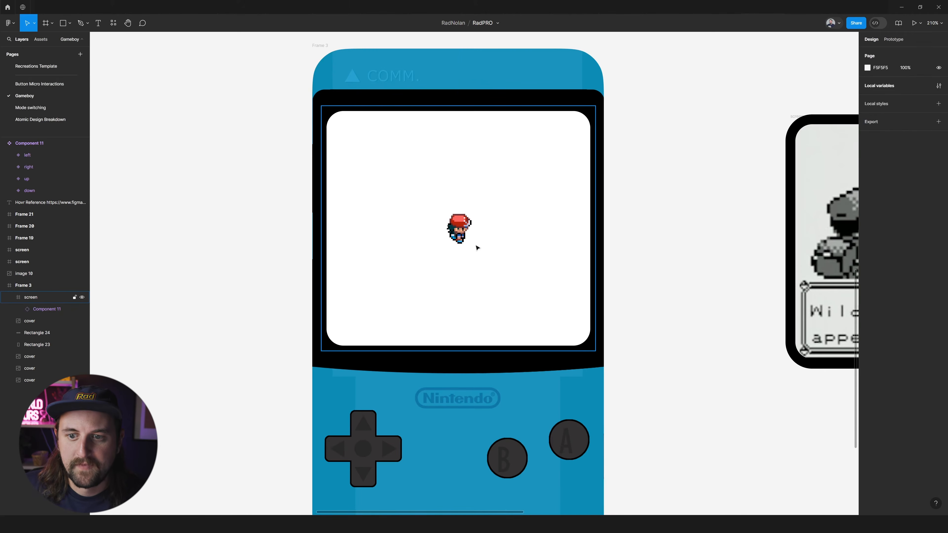
{"action": "left_click", "coordinate": [466, 228]}
{"action": "scroll", "coordinate": [466, 229], "scroll_direction": "down", "scroll_amount": 3}
{"action": "left_click", "coordinate": [560, 275]}
{"action": "scroll", "coordinate": [556, 280], "scroll_direction": "up", "scroll_amount": 2}
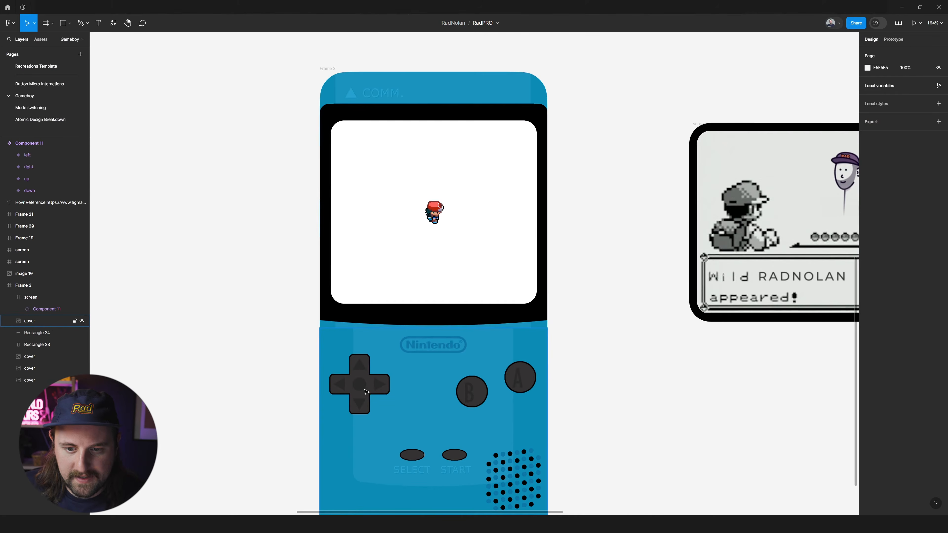
{"action": "left_click", "coordinate": [430, 216]}
{"action": "left_click", "coordinate": [430, 216]}
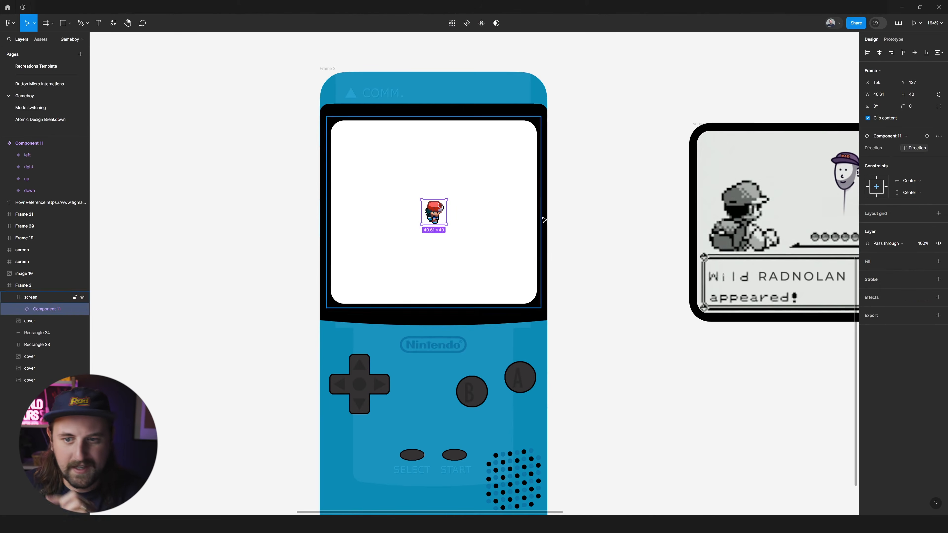
{"action": "left_click", "coordinate": [570, 220]}
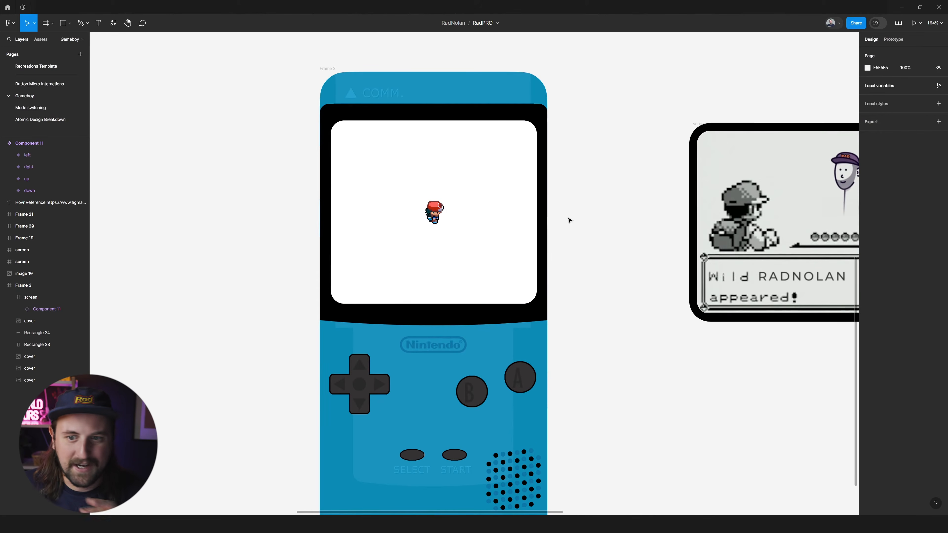
{"action": "left_click", "coordinate": [433, 213]}
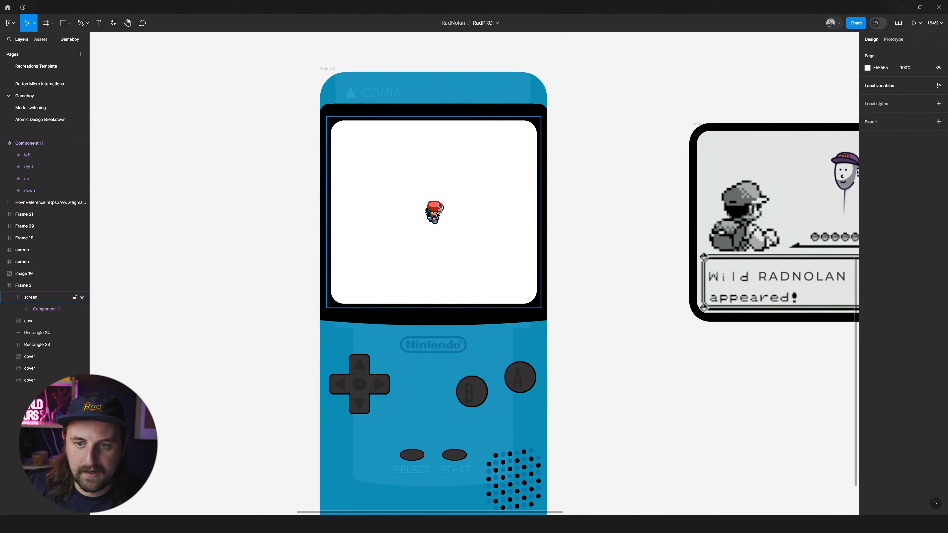
{"action": "left_click", "coordinate": [434, 217]}
{"action": "left_click_drag", "start_coordinate": [434, 217], "coordinate": [386, 216]}
{"action": "key", "text": "Delete"}
{"action": "key", "text": "ctrl+v"}
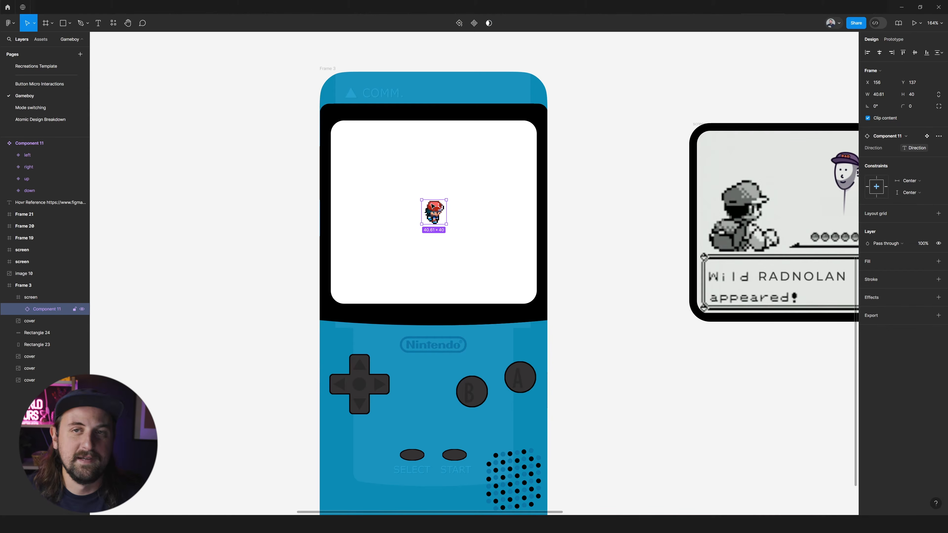
{"action": "left_click", "coordinate": [567, 250]}
{"action": "double_click", "coordinate": [443, 213]}
{"action": "scroll", "coordinate": [443, 213], "scroll_direction": "down", "scroll_amount": 3}
{"action": "left_click", "coordinate": [368, 338]}
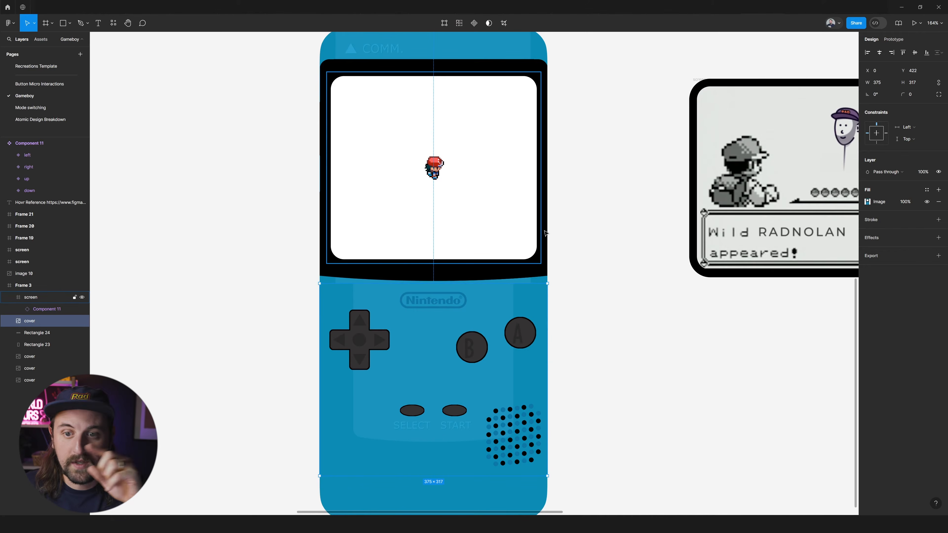
{"action": "scroll", "coordinate": [582, 218], "scroll_direction": "up", "scroll_amount": 3}
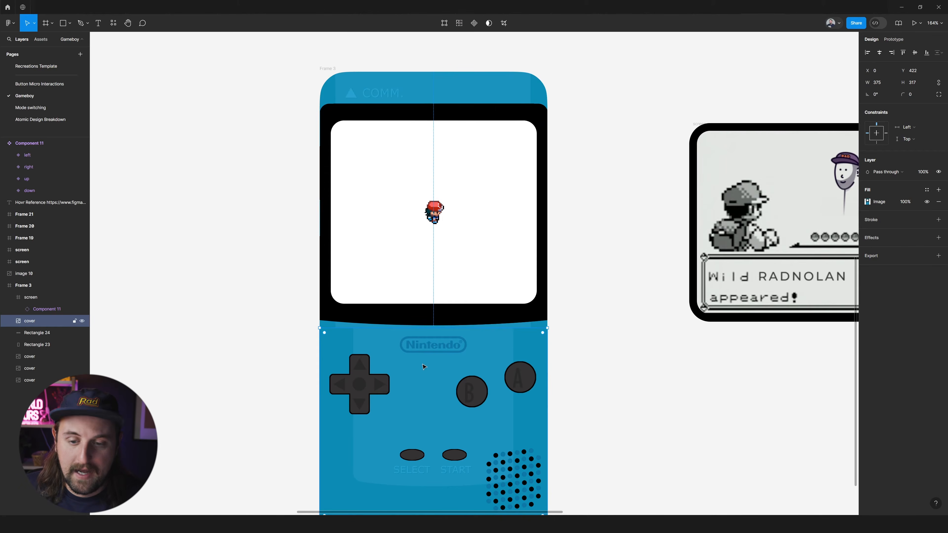
Cover each of the four D-pad arms with its own 34 × 34 rectangle
{"action": "key", "text": "r"}
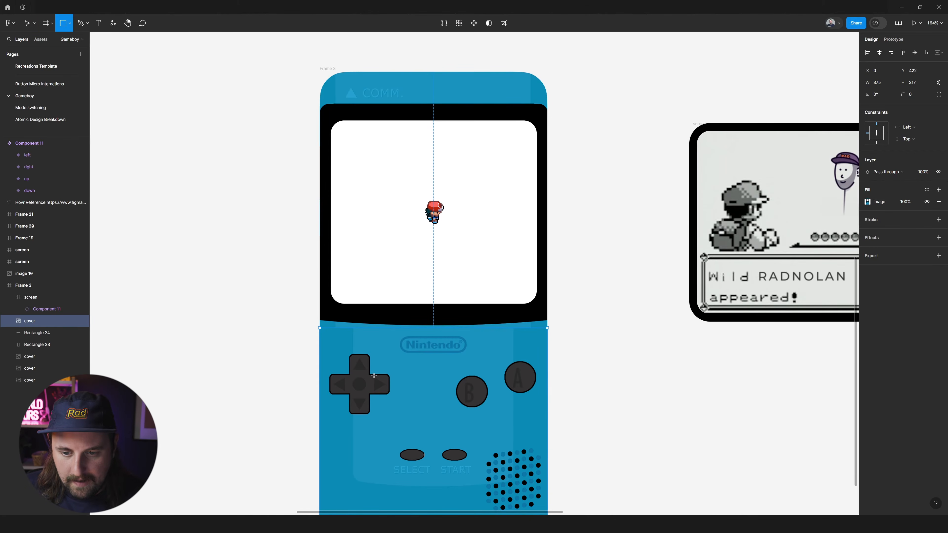
{"action": "mouse_move", "coordinate": [369, 376]}
{"action": "left_mouse_down"}
{"action": "mouse_move", "coordinate": [393, 401]}
{"action": "mouse_move", "coordinate": [366, 374]}
{"action": "mouse_move", "coordinate": [345, 396]}
{"action": "mouse_move", "coordinate": [338, 387]}
{"action": "left_mouse_up"}
{"action": "key", "text": "Right"}
{"action": "key", "text": "Left"}
{"action": "key", "text": "Right"}
{"action": "key", "text": "Up"}
{"action": "key", "text": "Up"}
{"action": "left_click_drag", "start_coordinate": [338, 387], "coordinate": [359, 408]}
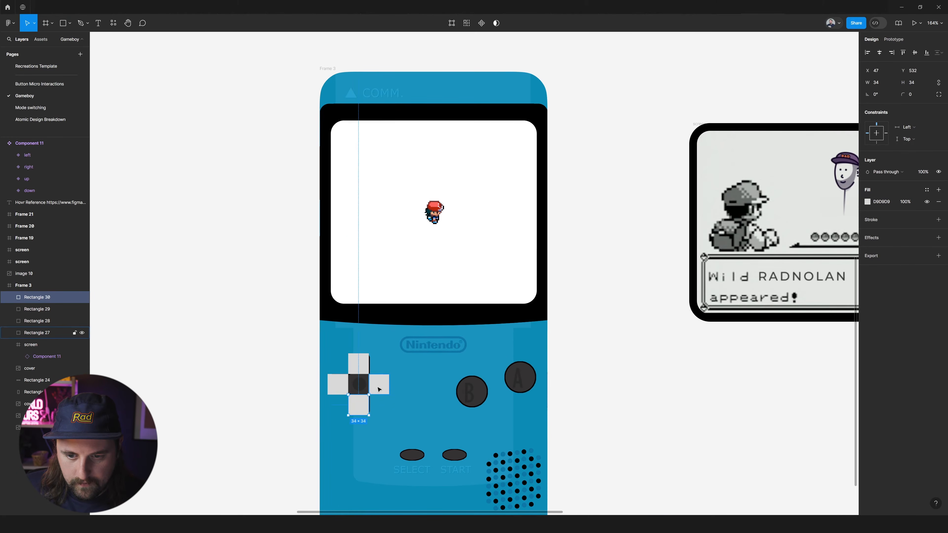
Nudge all four D-pad rectangles 2 px to the right and set their opacity to 0%
{"action": "left_click", "coordinate": [378, 389], "text": "shift"}
{"action": "left_click", "coordinate": [338, 385], "text": "shift"}
{"action": "left_click", "coordinate": [358, 364], "text": "shift"}
{"action": "key", "text": "Right"}
{"action": "key", "text": "Right"}
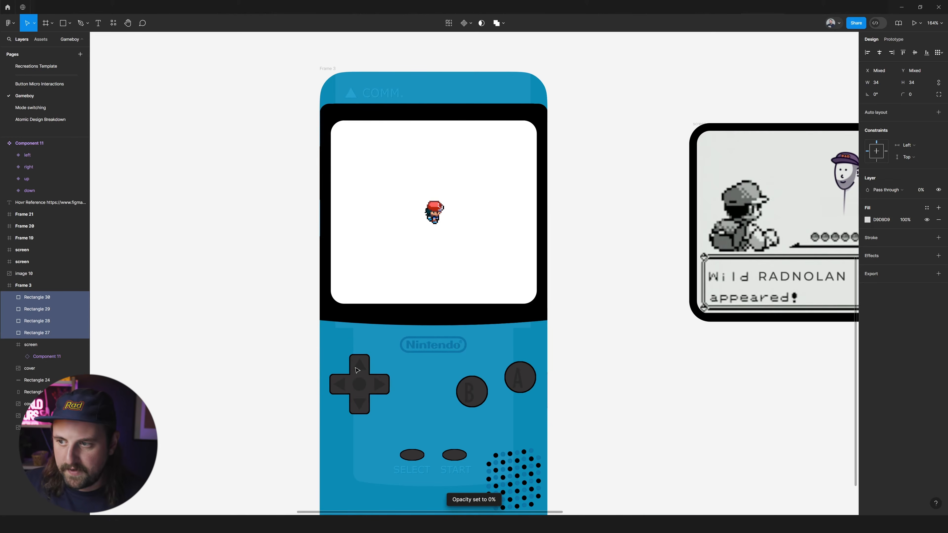
{"action": "left_click", "coordinate": [563, 339]}
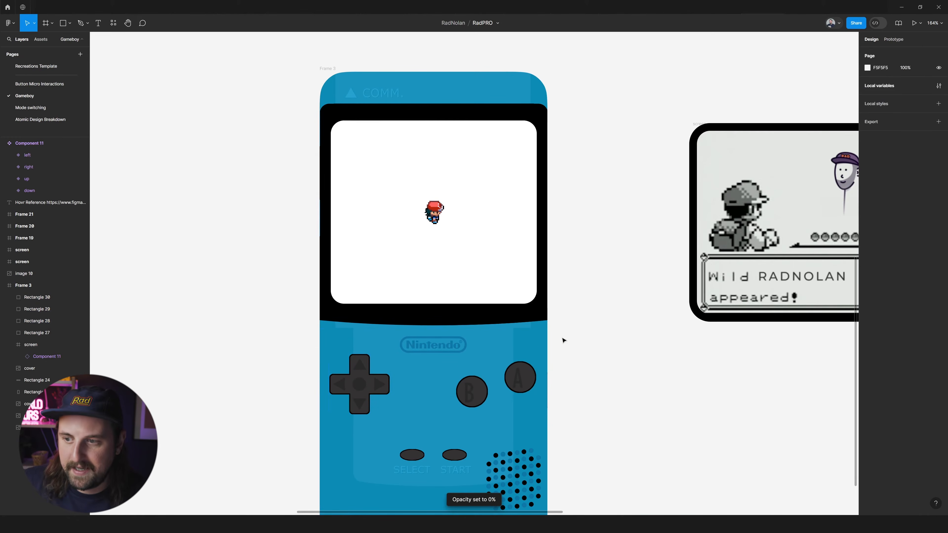
Examine the placement of each transparent rectangle over the D-pad's arms
{"action": "left_click", "coordinate": [382, 386]}
{"action": "left_click", "coordinate": [360, 404]}
{"action": "left_click", "coordinate": [340, 386]}
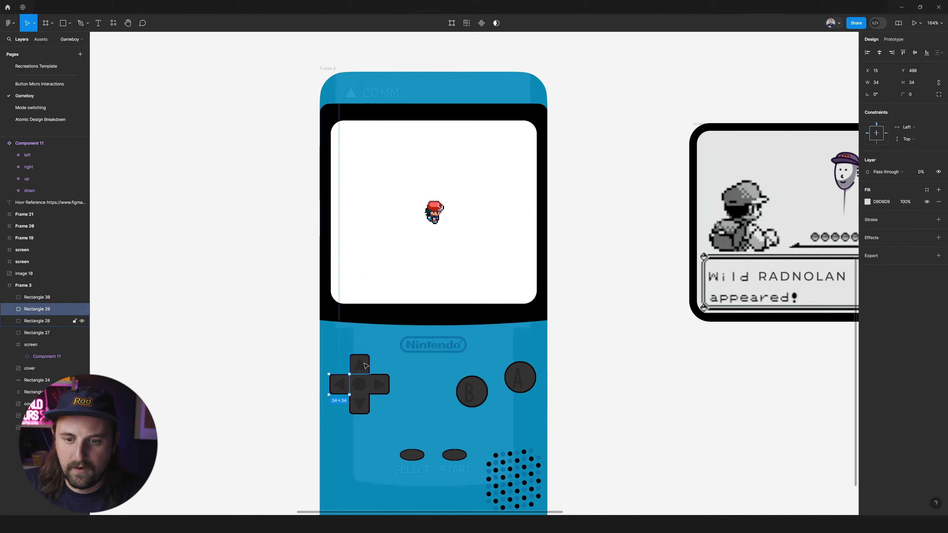
{"action": "left_click", "coordinate": [360, 367]}
{"action": "left_click", "coordinate": [381, 385]}
{"action": "left_click", "coordinate": [368, 403]}
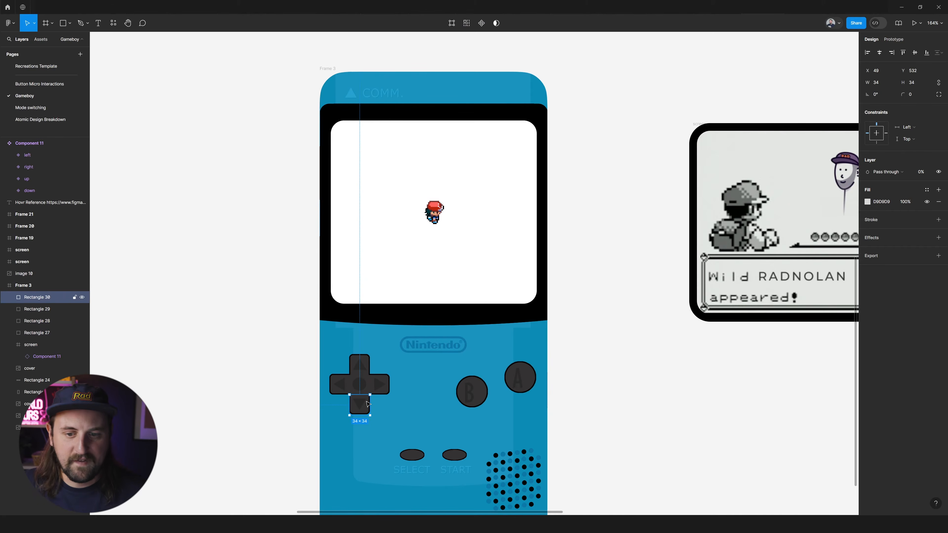
{"action": "left_click", "coordinate": [342, 390]}
{"action": "left_click", "coordinate": [359, 365]}
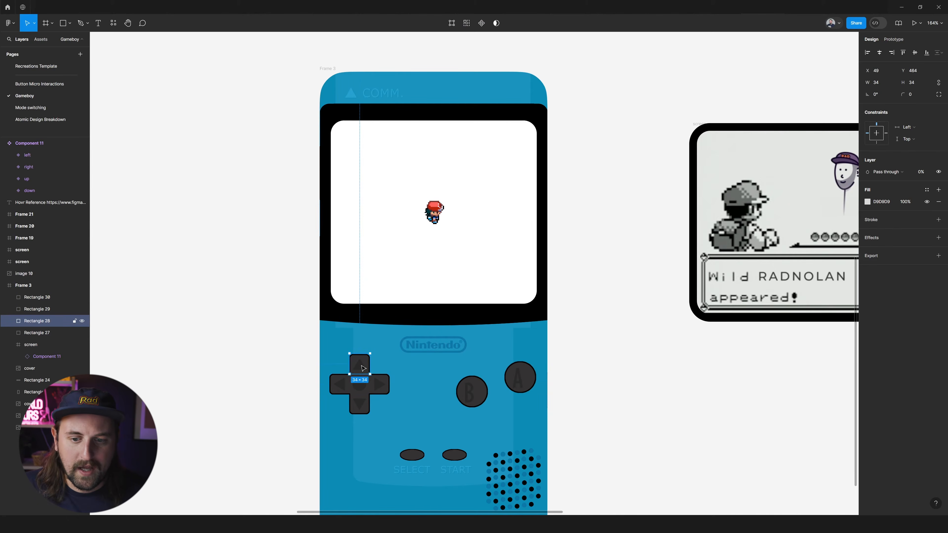
Rename the rectangle over the D-pad's right arm "right" and the one over its upper arm "up"
{"action": "left_click", "coordinate": [379, 385]}
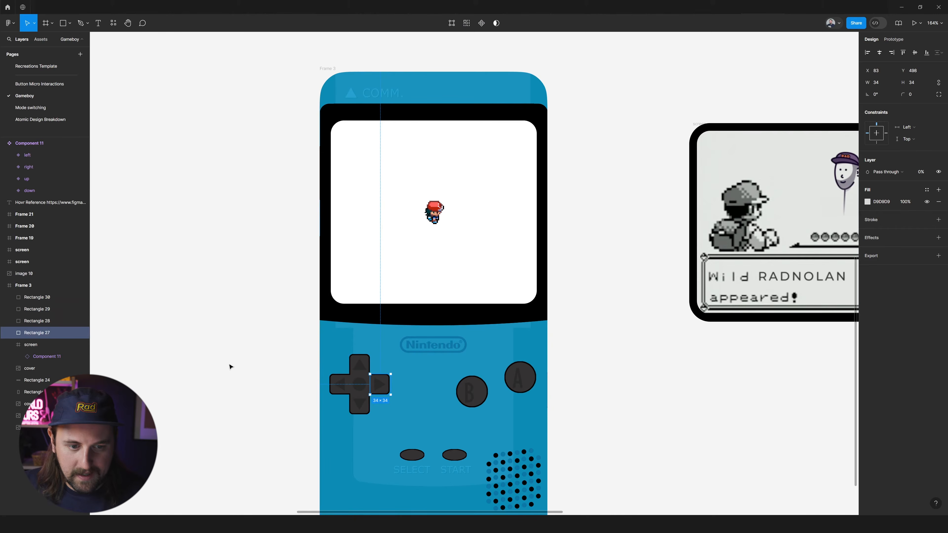
{"action": "double_click", "coordinate": [55, 333]}
{"action": "type", "text": "right"}
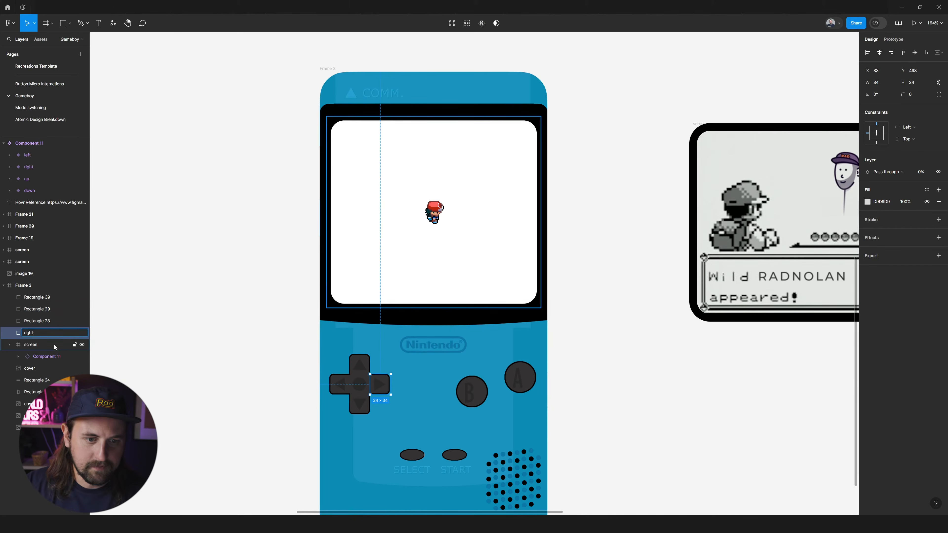
{"action": "key", "text": "Return"}
{"action": "double_click", "coordinate": [38, 320]}
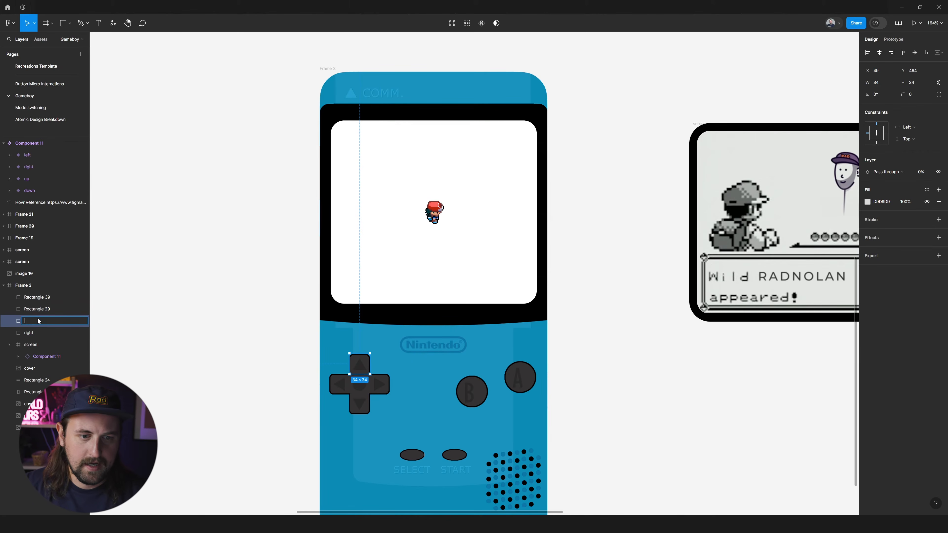
{"action": "type", "text": "up"}
{"action": "key", "text": "Return"}
Rename the rectangle over the D-pad's left arm "left" and the one over its lower arm "down"
{"action": "double_click", "coordinate": [60, 309]}
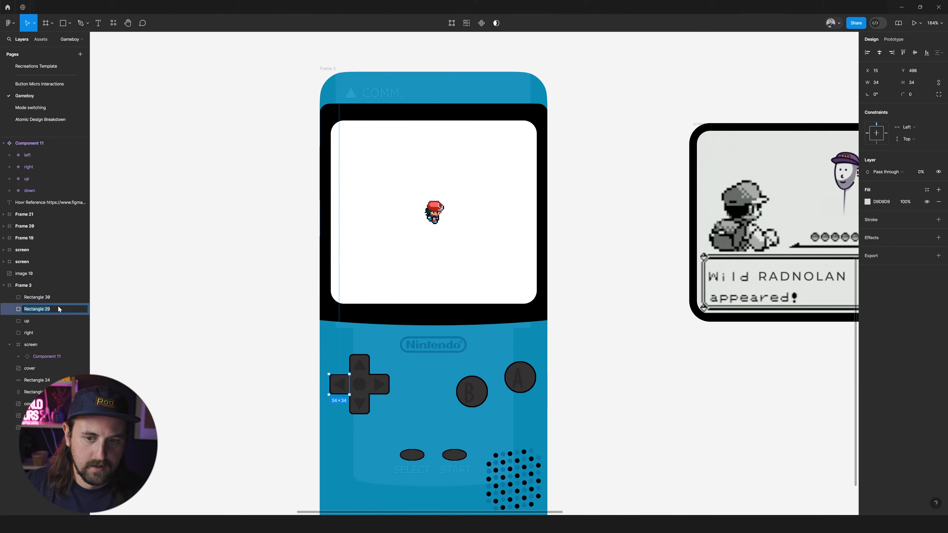
{"action": "type", "text": "left"}
{"action": "key", "text": "Return"}
{"action": "double_click", "coordinate": [51, 298]}
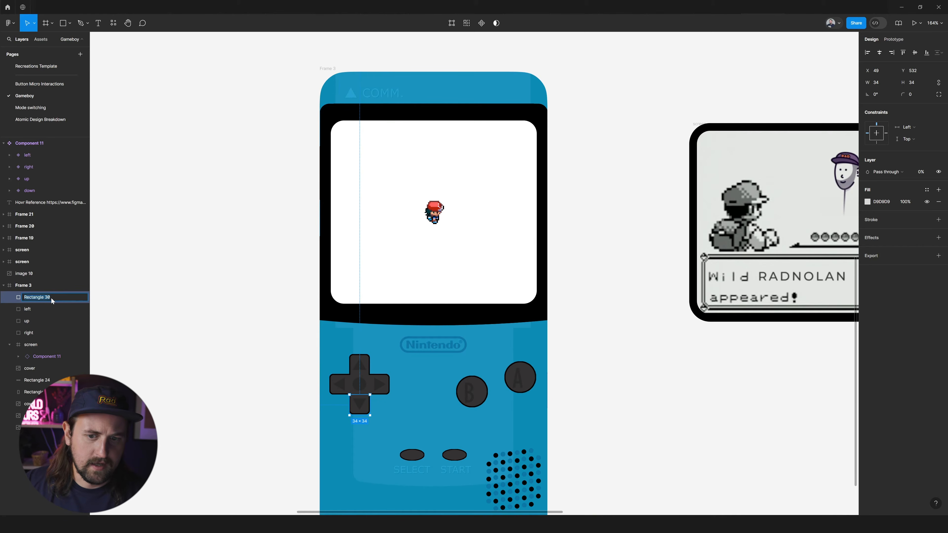
{"action": "type", "text": "dopw"}
{"action": "key", "text": "BackSpace"}
{"action": "key", "text": "BackSpace"}
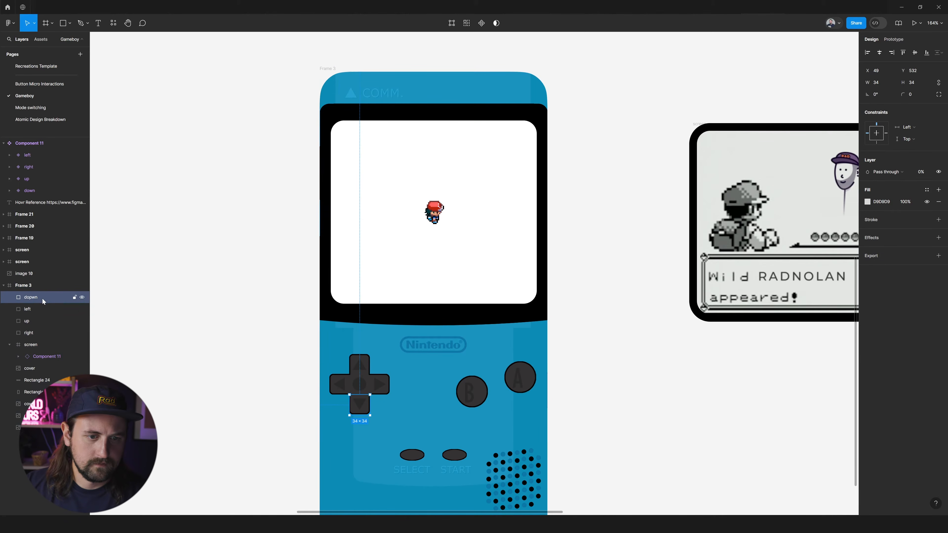
{"action": "type", "text": "wn"}
{"action": "key", "text": "Return"}
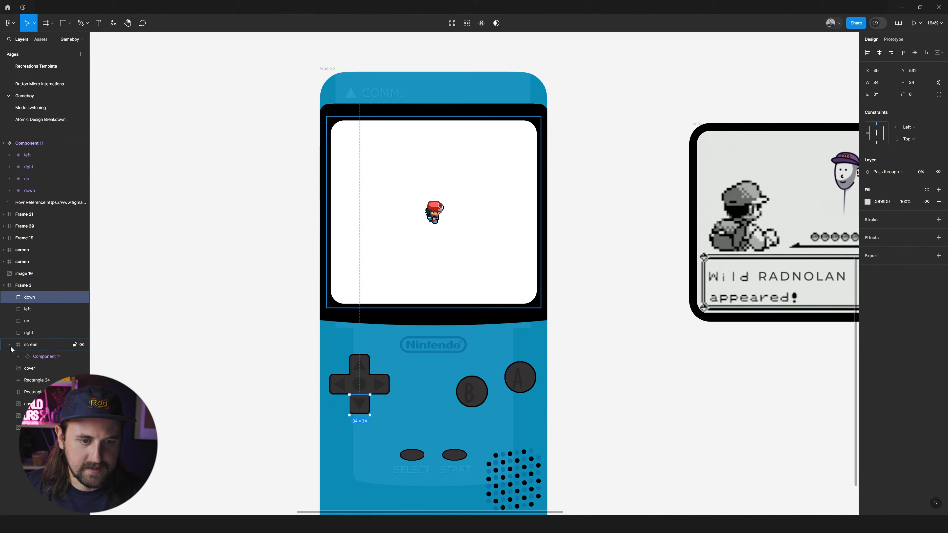
Rename the character's four-variant component set "ash"
{"action": "left_click", "coordinate": [51, 356]}
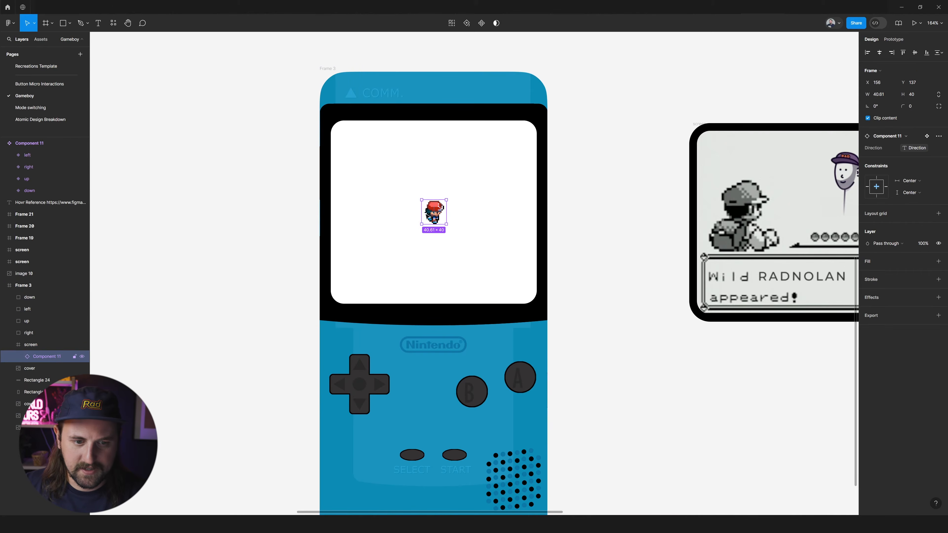
{"action": "scroll", "coordinate": [420, 217], "scroll_direction": "up", "scroll_amount": 5}
{"action": "double_click", "coordinate": [336, 132]}
{"action": "type", "text": "ash"}
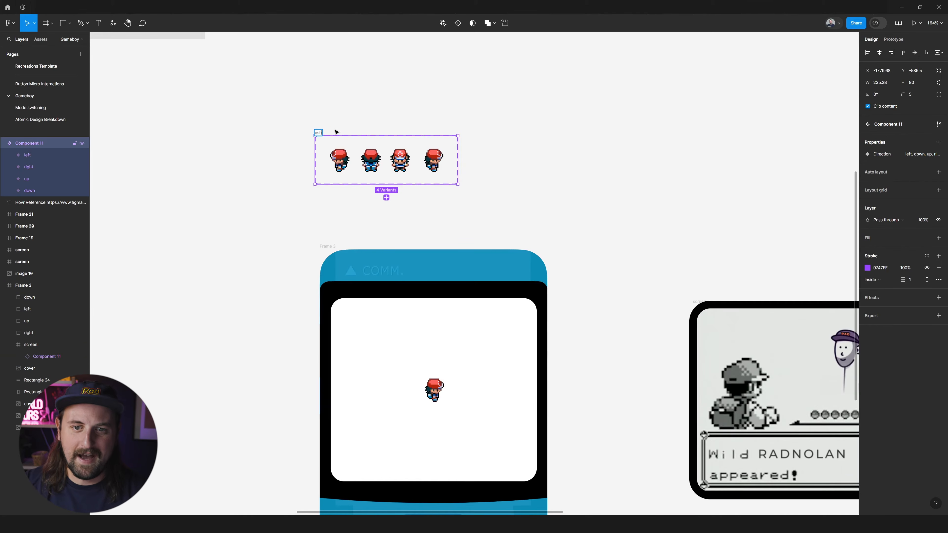
{"action": "key", "text": "Return"}
Add an on-click prototype interaction to the right D-pad rectangle by connecting it to the screen frame
{"action": "scroll", "coordinate": [385, 247], "scroll_direction": "down", "scroll_amount": 4}
{"action": "scroll", "coordinate": [384, 247], "scroll_direction": "down", "scroll_amount": 3}
{"action": "key", "text": "Escape"}
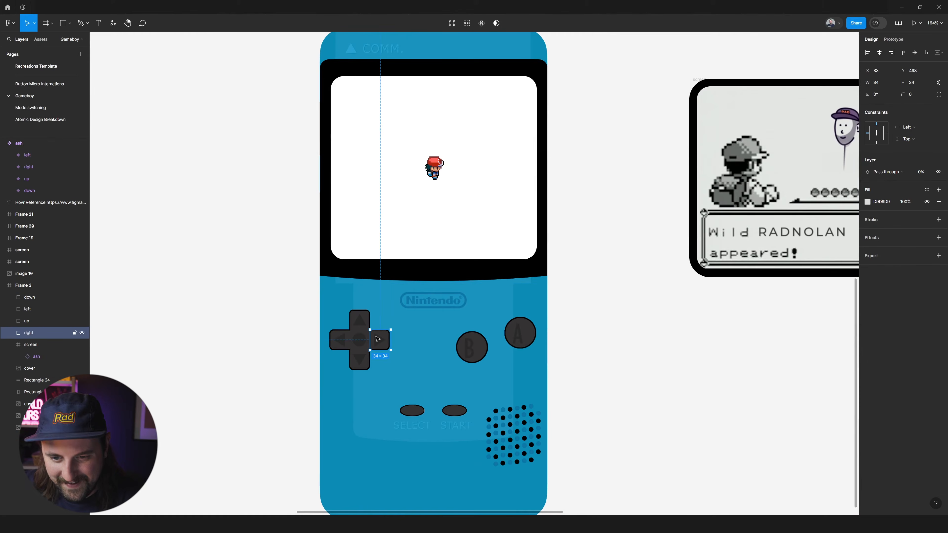
{"action": "left_click", "coordinate": [895, 39]}
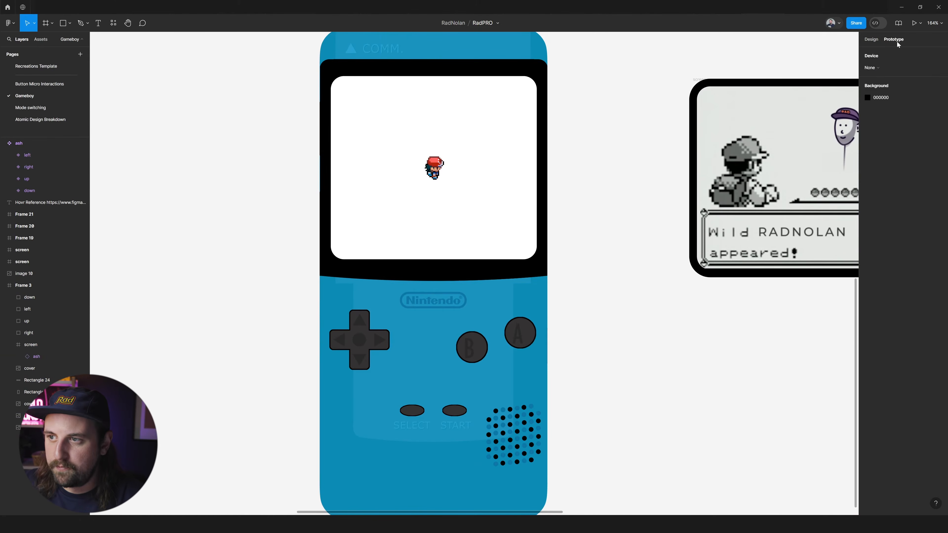
{"action": "left_click", "coordinate": [380, 340]}
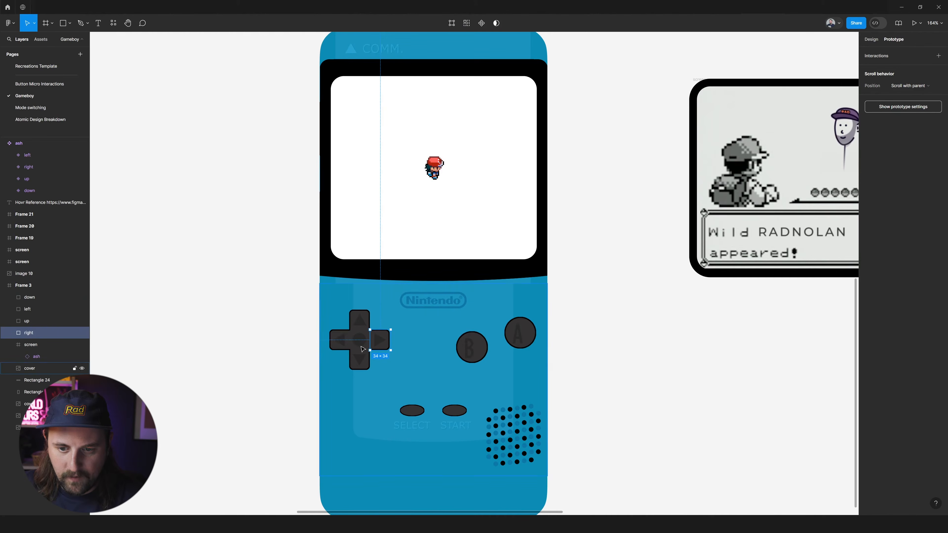
{"action": "scroll", "coordinate": [370, 350], "scroll_direction": "up", "scroll_amount": 5}
{"action": "left_click_drag", "start_coordinate": [413, 327], "coordinate": [494, 136]}
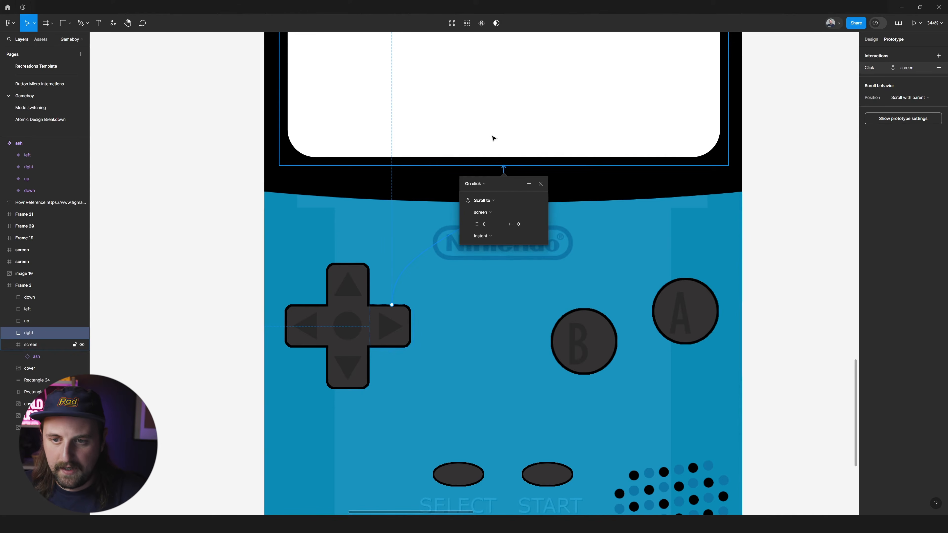
Change the right rectangle's on-click action to Set variable, assigning "right" to Direction, and close the interaction details
{"action": "left_click", "coordinate": [486, 202]}
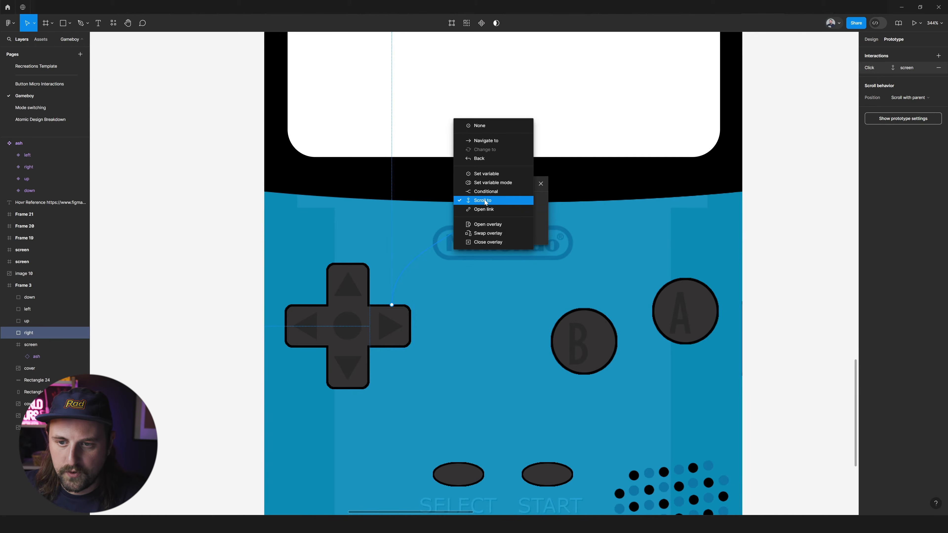
{"action": "left_click", "coordinate": [488, 174]}
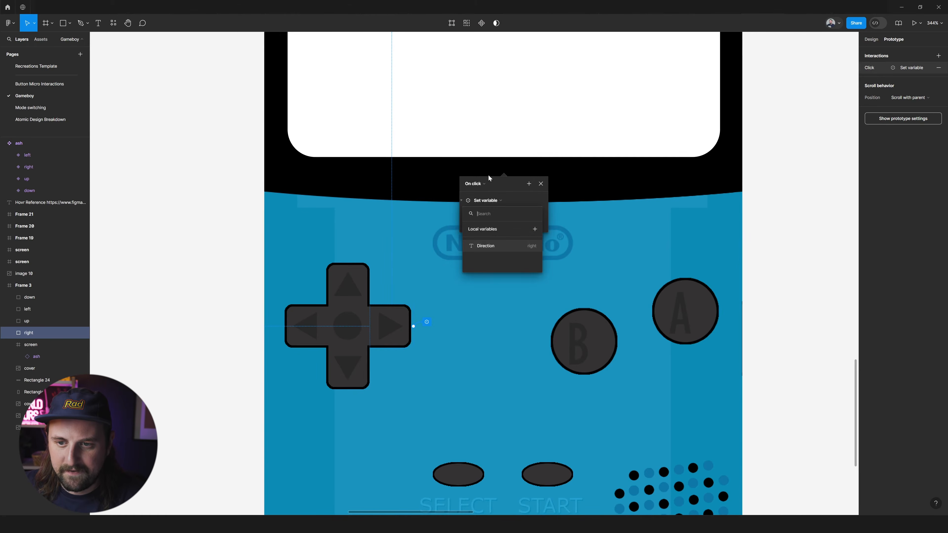
{"action": "left_click", "coordinate": [484, 246]}
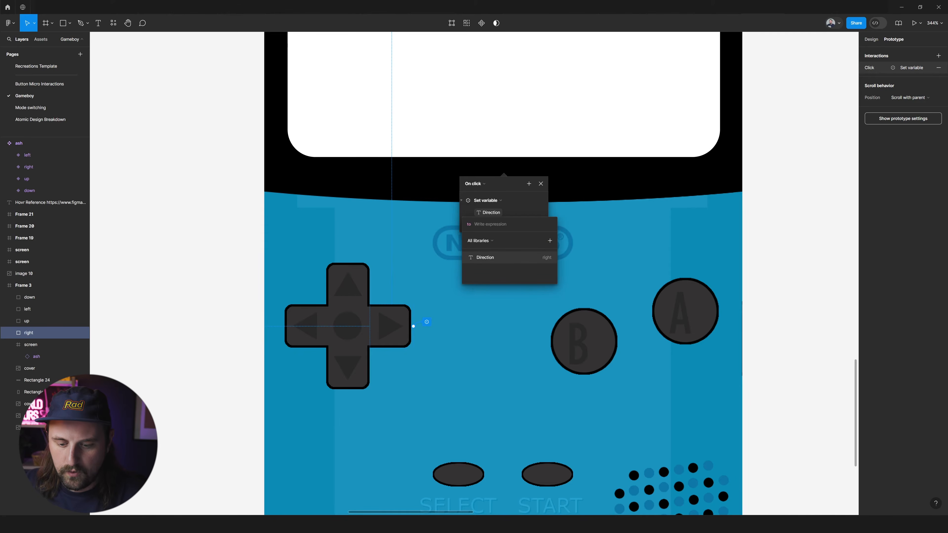
{"action": "type", "text": "right"}
{"action": "key", "text": "Return"}
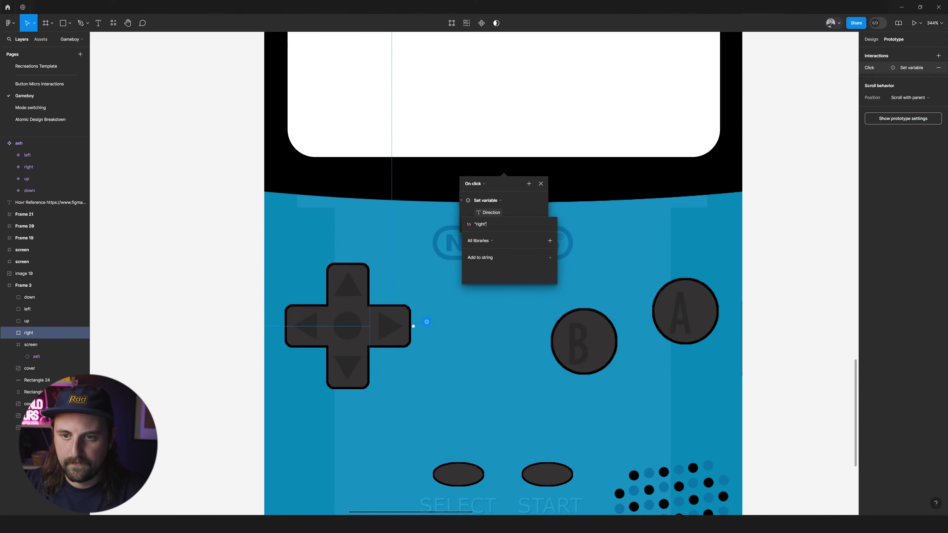
{"action": "left_click", "coordinate": [541, 184]}
{"action": "left_click", "coordinate": [561, 198]}
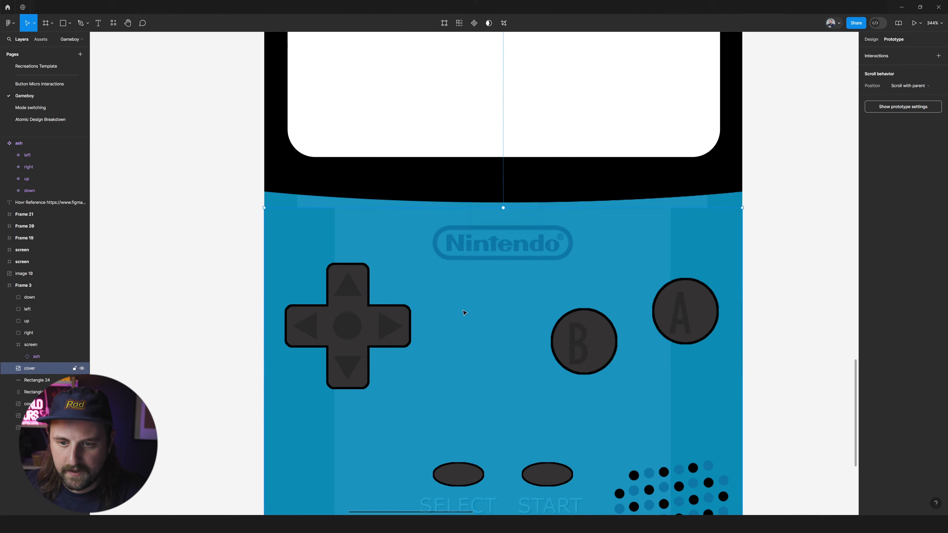
Check the right rectangle's on-click Set variable interaction and copy it for reuse on the other D-pad rectangles
{"action": "left_click", "coordinate": [393, 337]}
{"action": "left_click", "coordinate": [428, 322]}
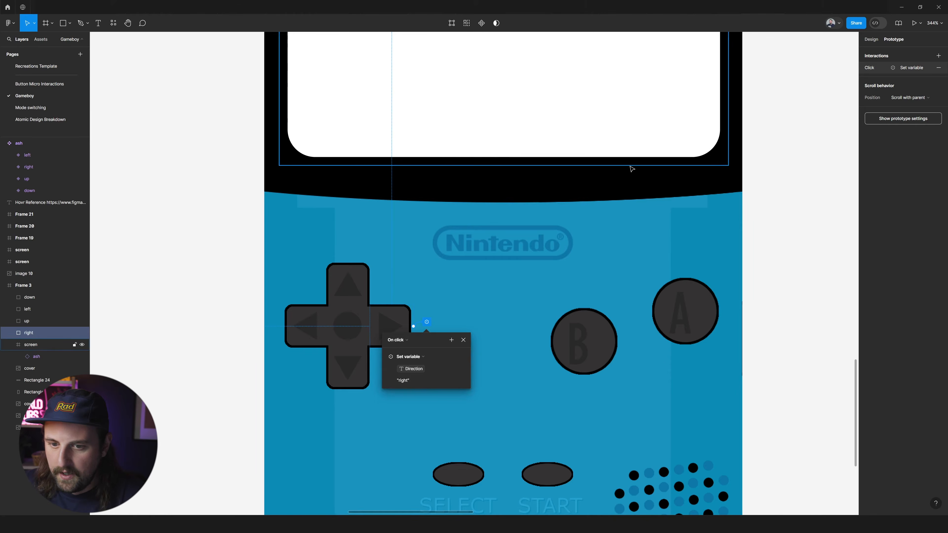
{"action": "left_click", "coordinate": [346, 302]}
{"action": "left_click", "coordinate": [393, 321]}
{"action": "left_click", "coordinate": [425, 321]}
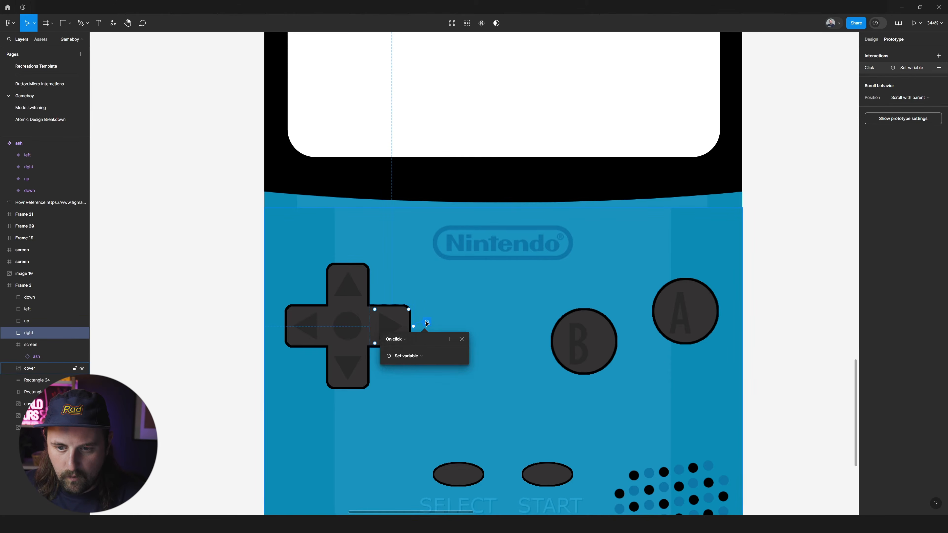
{"action": "left_click", "coordinate": [429, 308]}
{"action": "left_click", "coordinate": [399, 322]}
{"action": "left_click", "coordinate": [424, 322]}
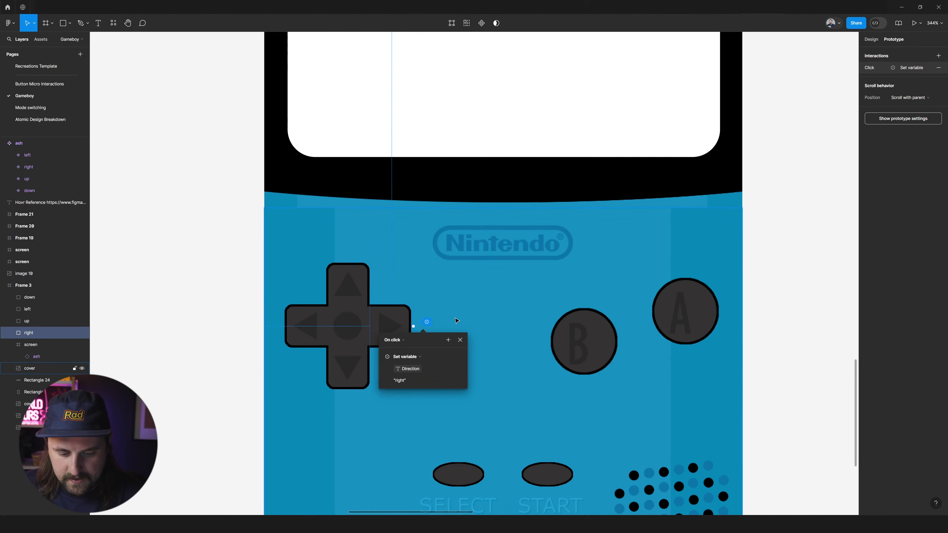
Paste the copied interaction onto the up rectangle and set its Direction value to "up"
{"action": "left_click", "coordinate": [355, 286]}
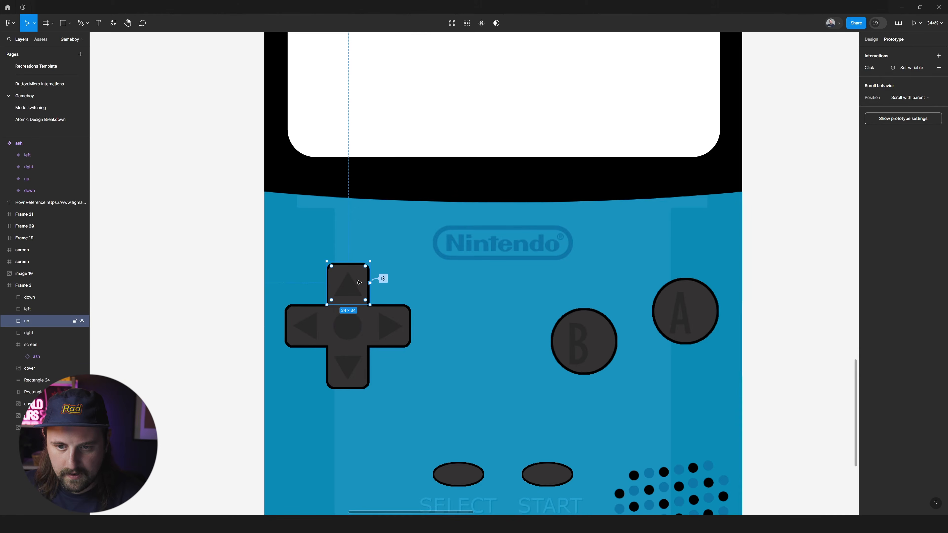
{"action": "left_click", "coordinate": [386, 282]}
{"action": "left_click", "coordinate": [348, 283]}
{"action": "left_click", "coordinate": [384, 280]}
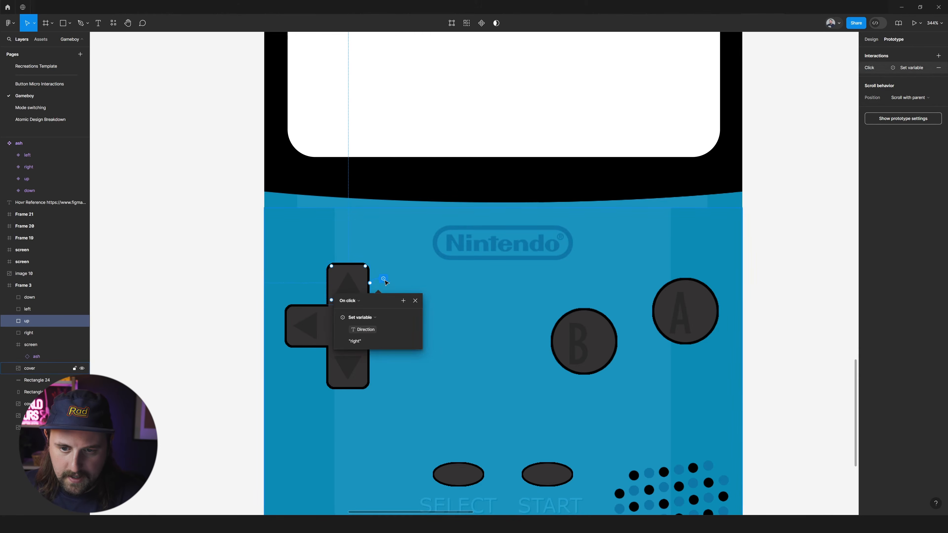
{"action": "left_click", "coordinate": [355, 286]}
{"action": "left_click", "coordinate": [397, 324]}
{"action": "left_click", "coordinate": [349, 284]}
{"action": "left_click", "coordinate": [383, 278]}
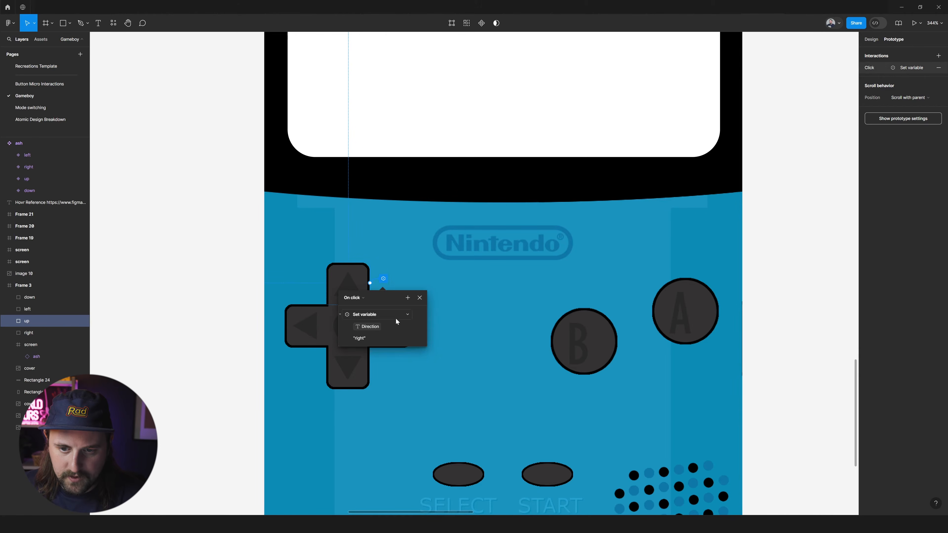
{"action": "left_click", "coordinate": [339, 276]}
{"action": "left_click", "coordinate": [384, 279]}
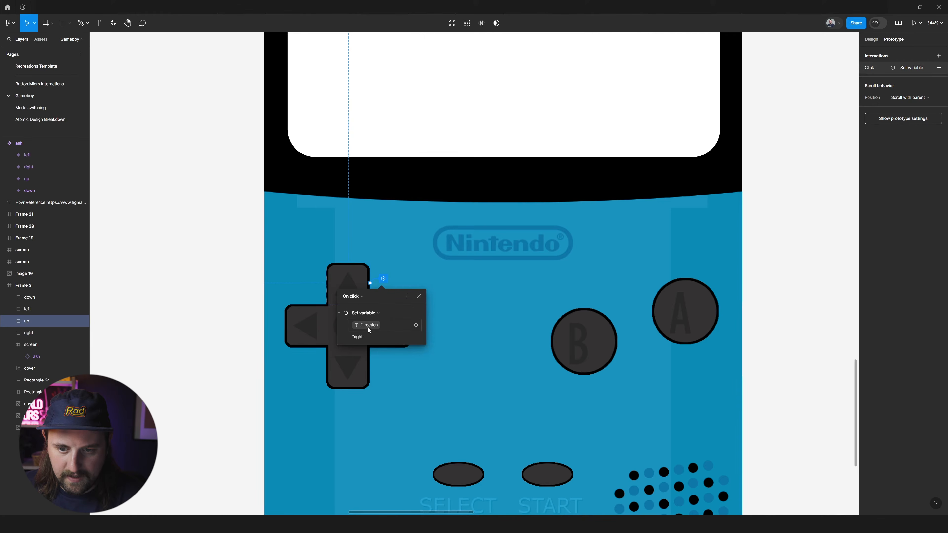
{"action": "left_click", "coordinate": [358, 336]}
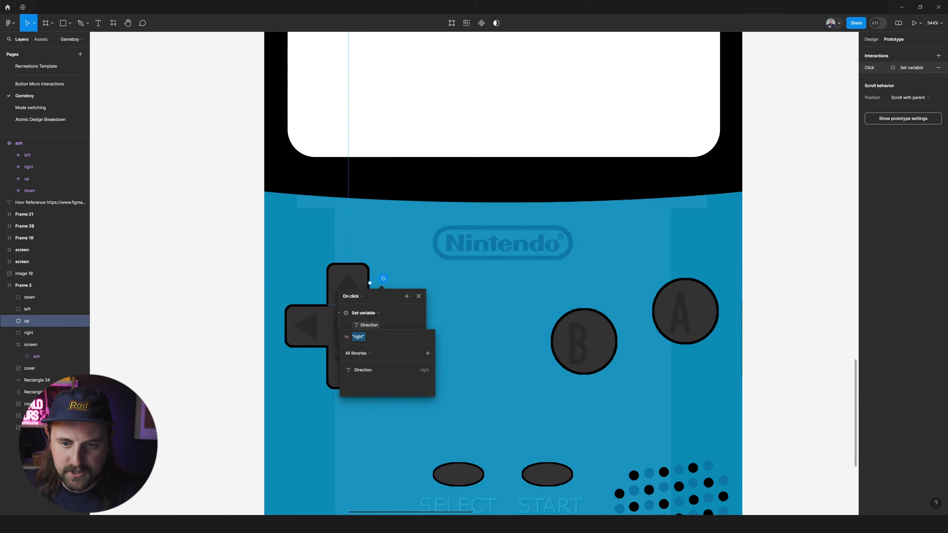
{"action": "type", "text": "up"}
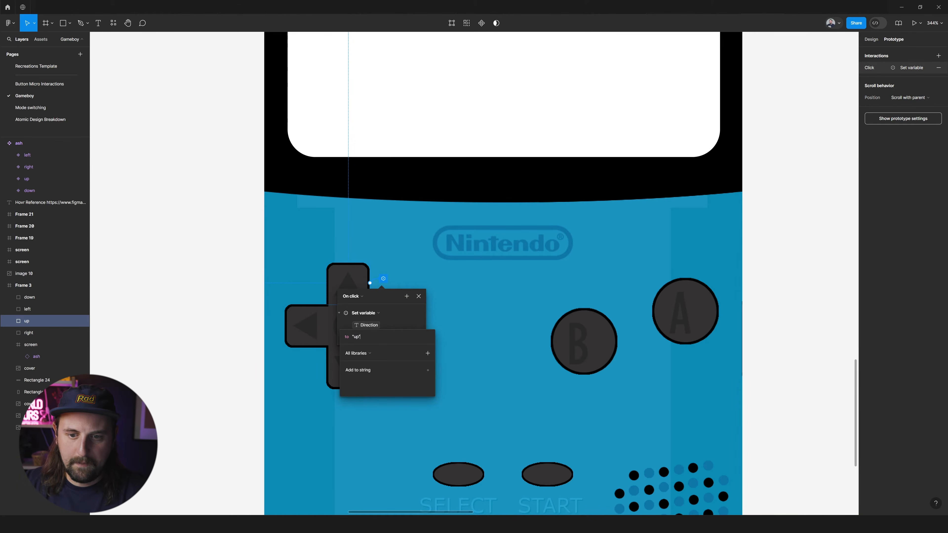
Paste the copied interaction onto the left rectangle and set its Direction value to "left"
{"action": "left_click", "coordinate": [288, 328]}
{"action": "left_click", "coordinate": [287, 328]}
{"action": "left_click", "coordinate": [340, 322]}
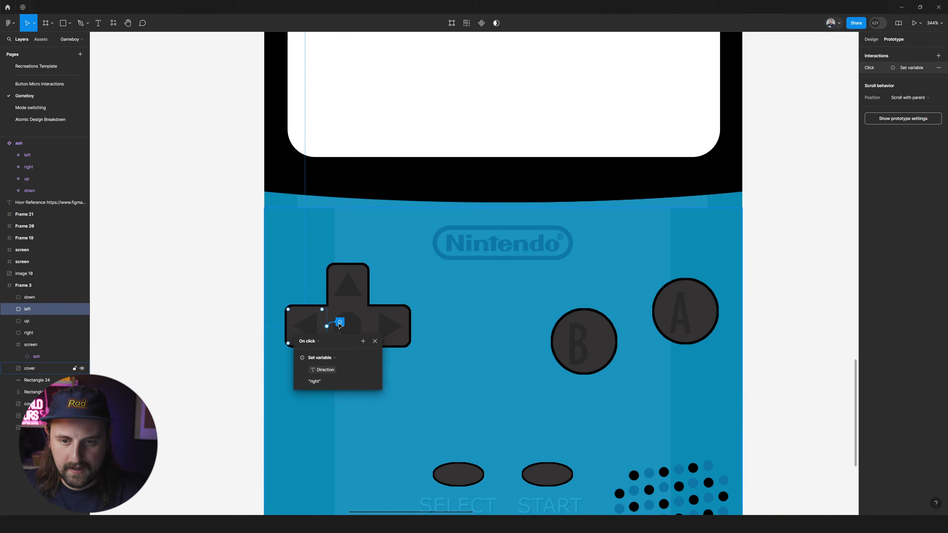
{"action": "left_click", "coordinate": [315, 381]}
{"action": "type", "text": "left"}
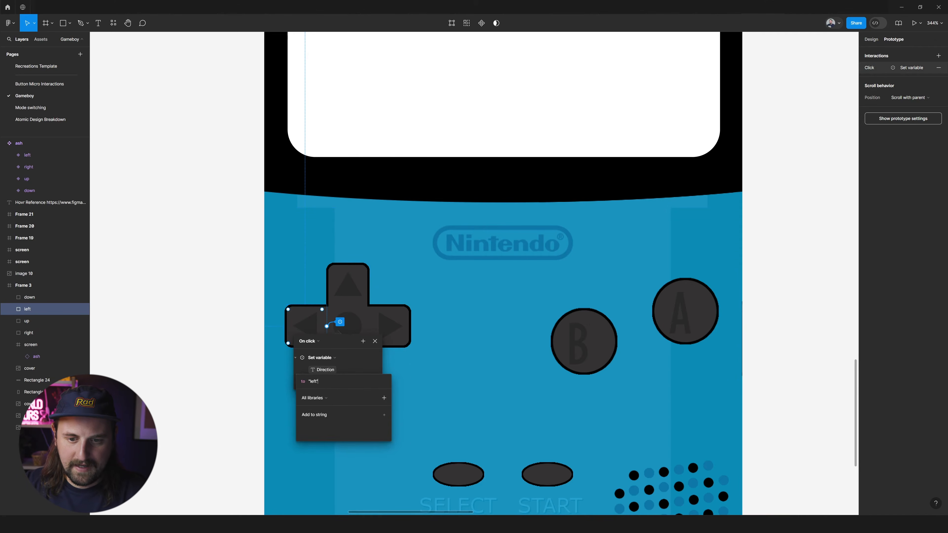
{"action": "key", "text": "Return"}
Paste the copied interaction onto the down rectangle and set its Direction value to "down"
{"action": "left_click", "coordinate": [352, 364]}
{"action": "left_click", "coordinate": [351, 366]}
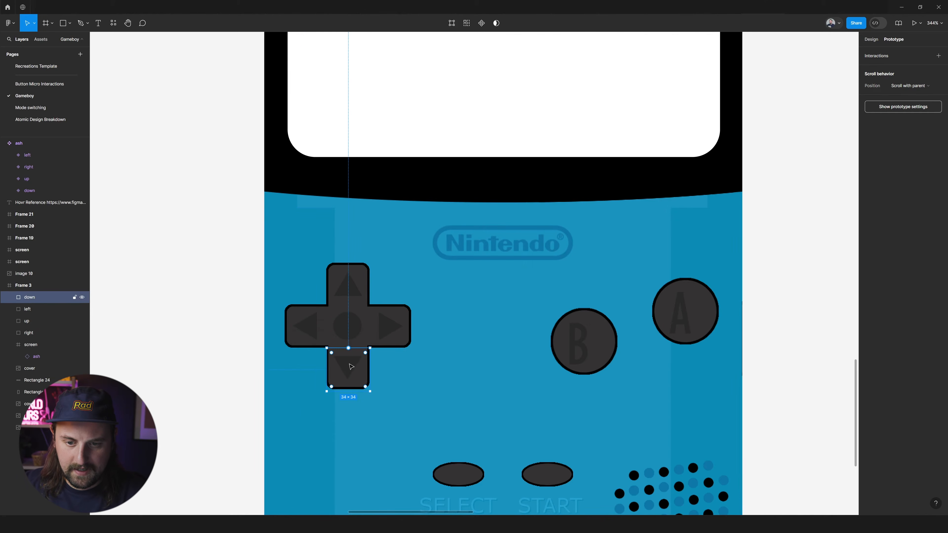
{"action": "key", "text": "ctrl+alt+v"}
{"action": "left_click", "coordinate": [383, 366]}
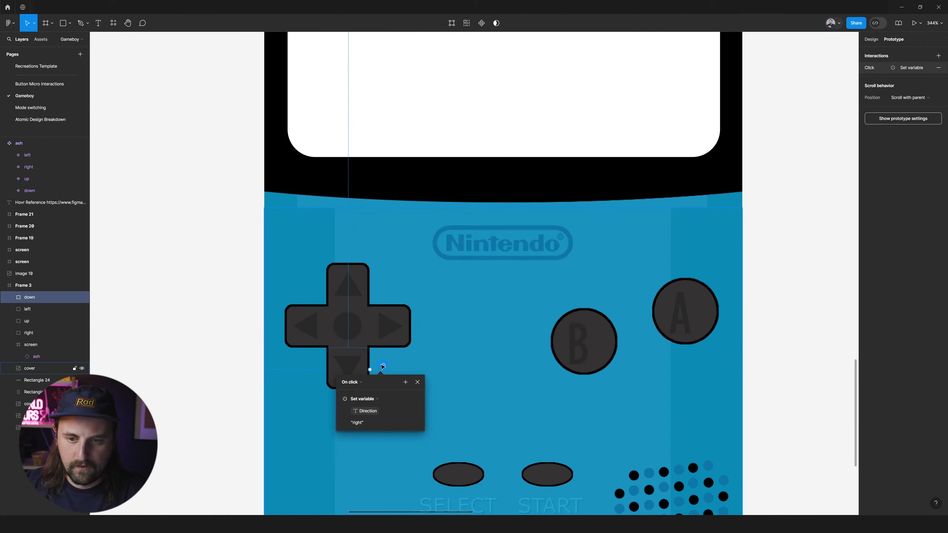
{"action": "left_click", "coordinate": [317, 325]}
{"action": "left_click", "coordinate": [358, 365]}
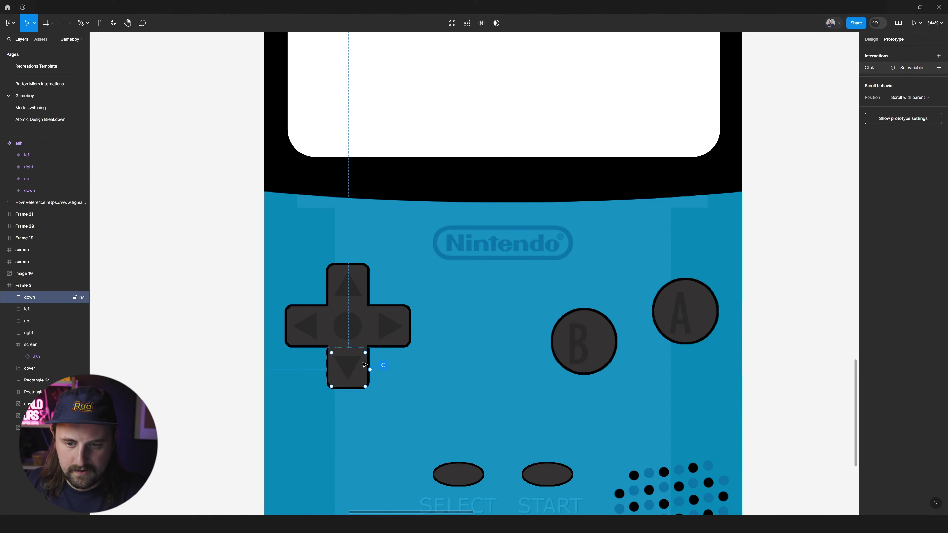
{"action": "left_click", "coordinate": [383, 366]}
{"action": "left_click", "coordinate": [370, 424]}
{"action": "type", "text": "down"}
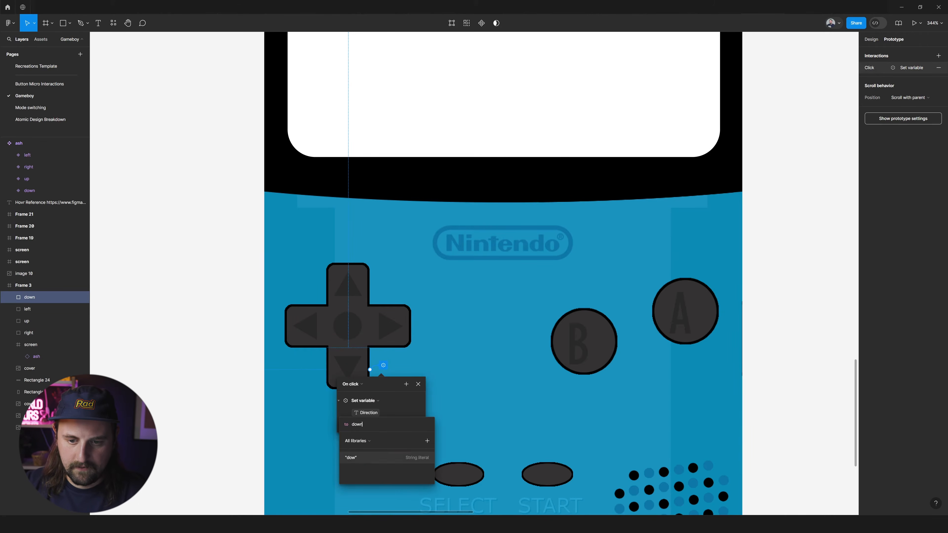
{"action": "key", "text": "Return"}
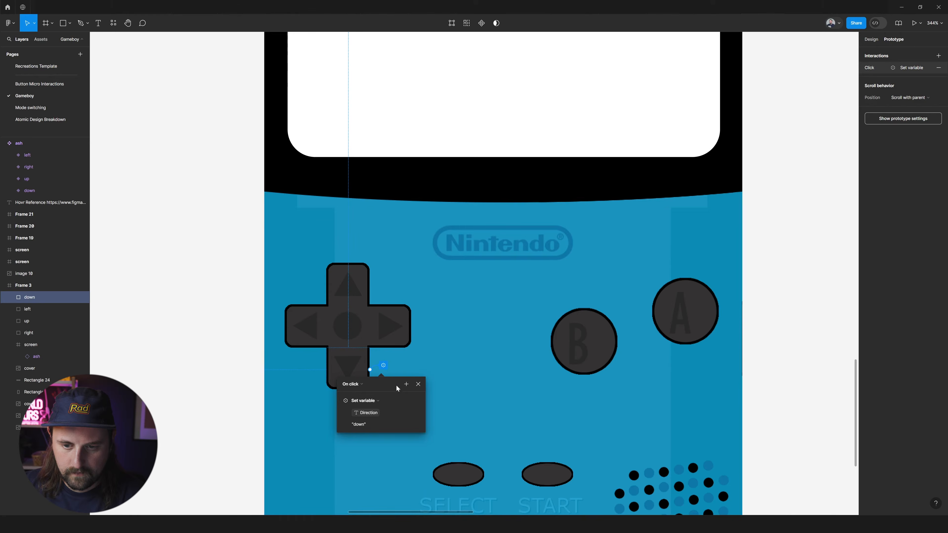
Open an inline preview of the Game Boy frame and place the preview beside the frame
{"action": "scroll", "coordinate": [452, 322], "scroll_direction": "down", "scroll_amount": 5, "text": "ctrl"}
{"action": "key", "text": "Escape"}
{"action": "left_click", "coordinate": [370, 87]}
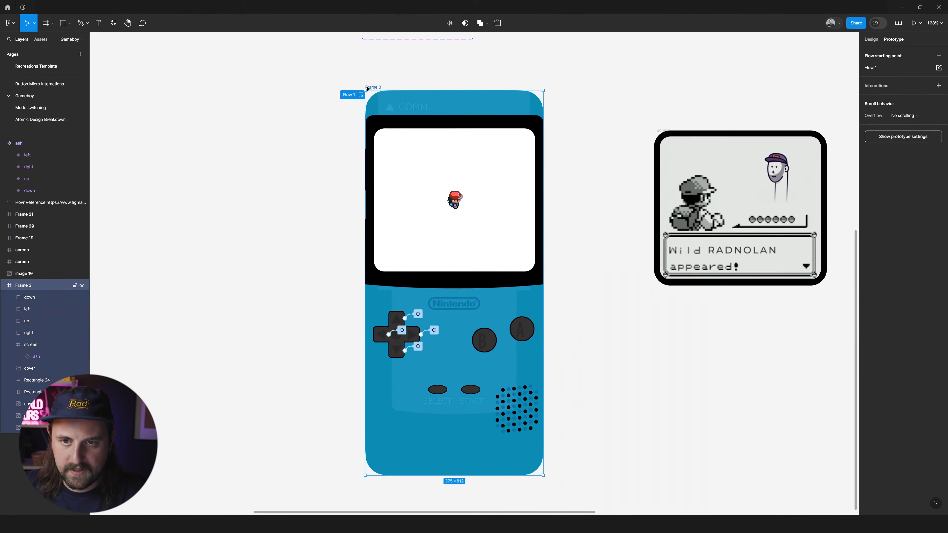
{"action": "key", "text": "shift+space"}
{"action": "scroll", "coordinate": [459, 163], "scroll_direction": "left", "scroll_amount": 3}
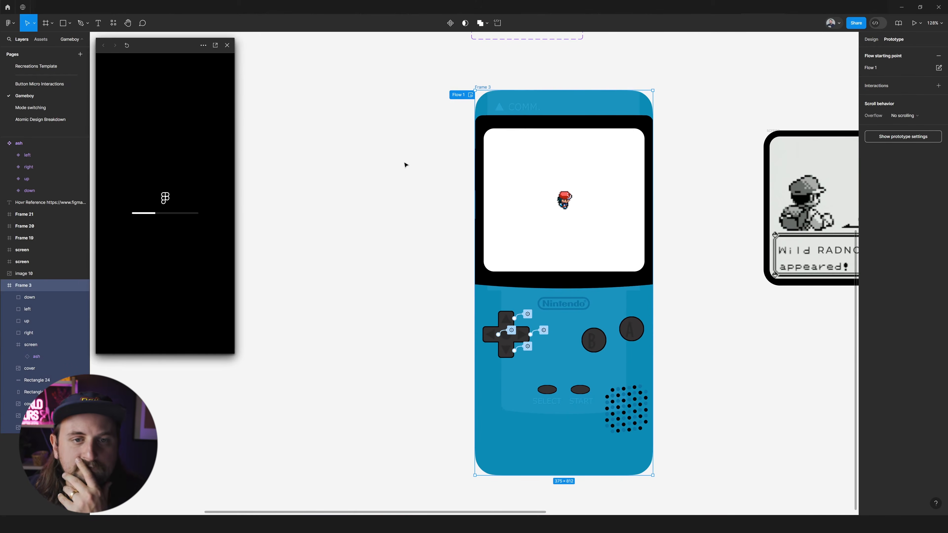
{"action": "scroll", "coordinate": [252, 63], "scroll_direction": "right", "scroll_amount": 1}
{"action": "left_click_drag", "start_coordinate": [193, 45], "coordinate": [372, 109]}
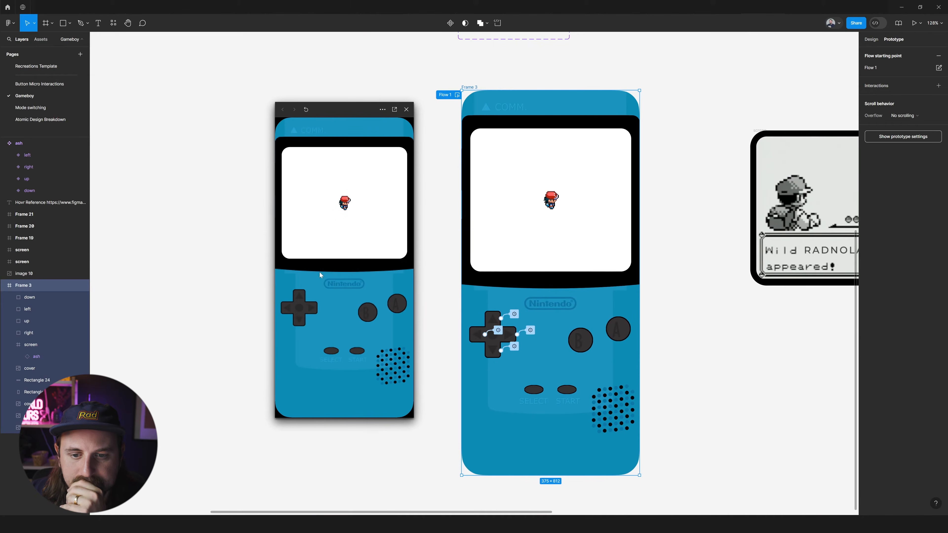
Test the up, down, left and right D-pad hotspots repeatedly in the preview, and close the preview
{"action": "left_click", "coordinate": [303, 325]}
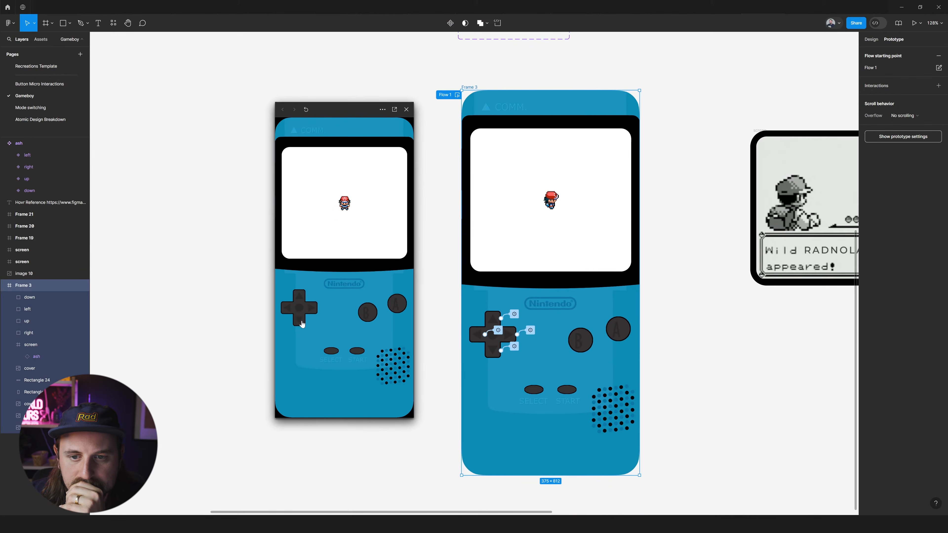
{"action": "left_click", "coordinate": [288, 308]}
{"action": "left_click", "coordinate": [297, 302]}
{"action": "left_click", "coordinate": [310, 314]}
{"action": "left_click", "coordinate": [304, 321]}
{"action": "left_click", "coordinate": [292, 310]}
{"action": "left_click", "coordinate": [298, 301]}
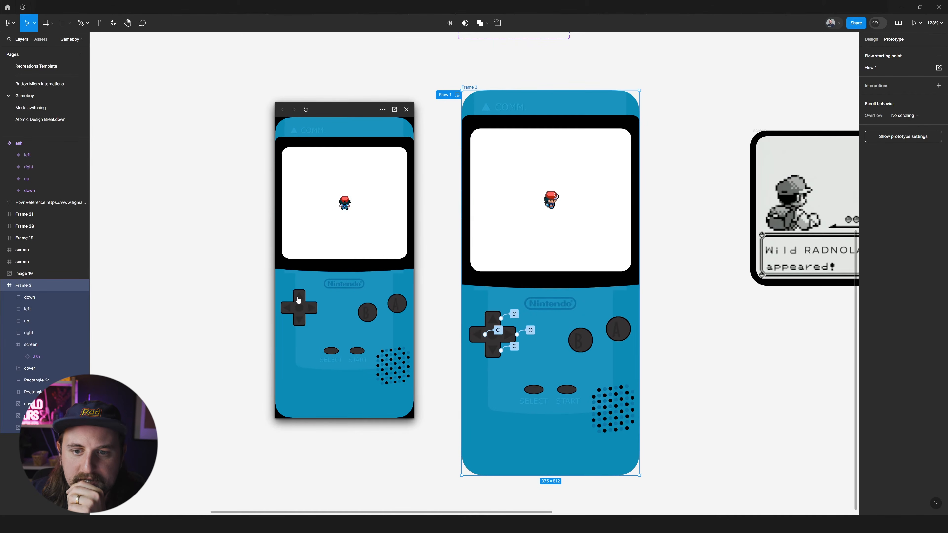
{"action": "left_click", "coordinate": [309, 309]}
{"action": "left_click", "coordinate": [304, 315]}
{"action": "left_click", "coordinate": [303, 298]}
{"action": "left_click", "coordinate": [296, 327]}
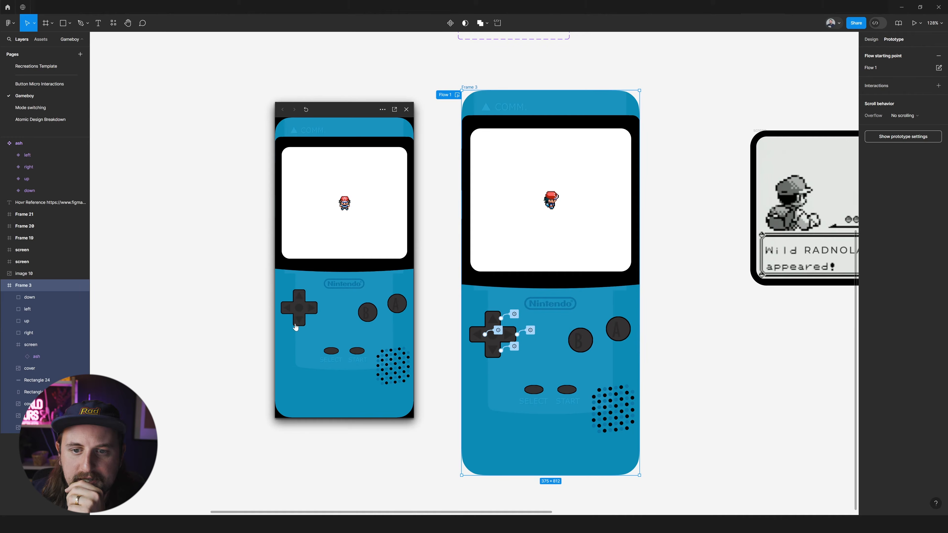
{"action": "left_click", "coordinate": [303, 301]}
{"action": "left_click", "coordinate": [301, 326]}
{"action": "left_click", "coordinate": [300, 302]}
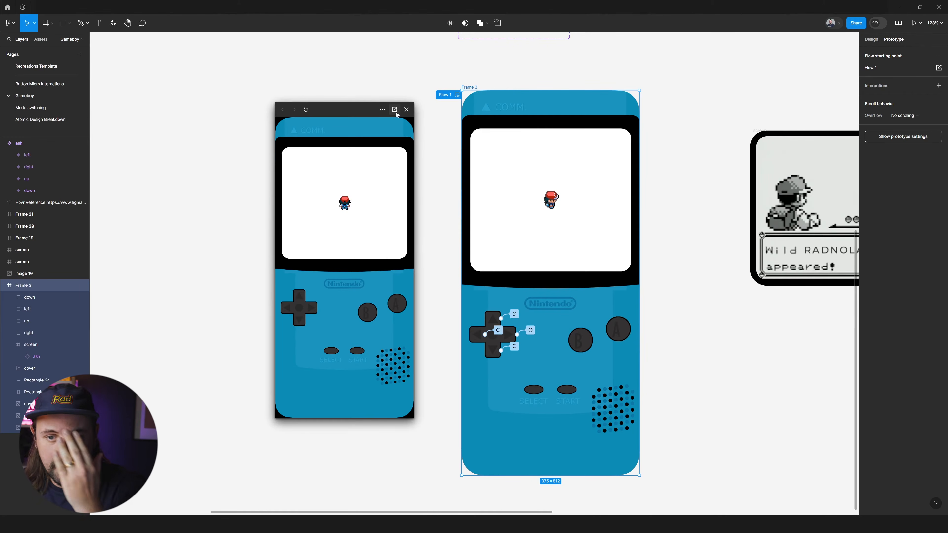
{"action": "left_click", "coordinate": [406, 109]}
Move the town map image down beside the Game Boy frame
{"action": "scroll", "coordinate": [604, 199], "scroll_direction": "right", "scroll_amount": 1}
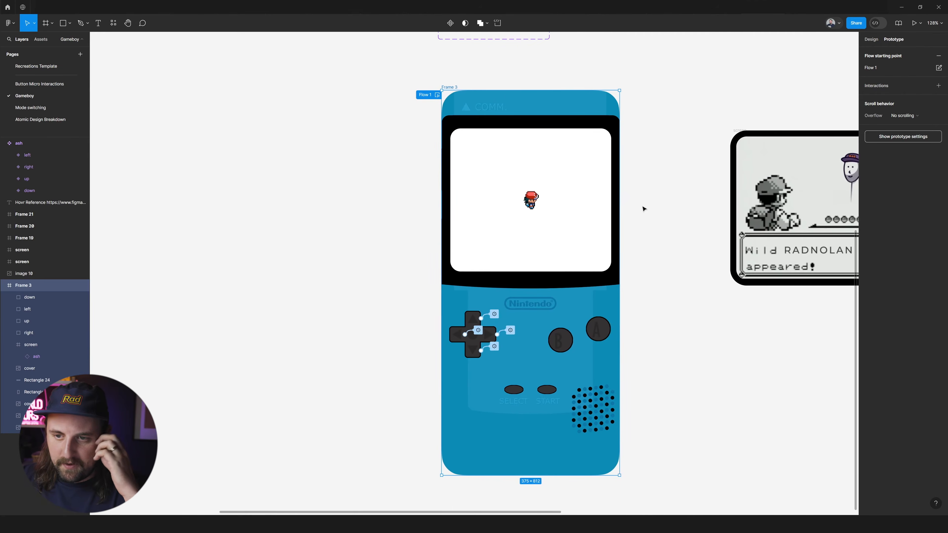
{"action": "scroll", "coordinate": [643, 208], "scroll_direction": "right", "scroll_amount": 5}
{"action": "scroll", "coordinate": [644, 209], "scroll_direction": "left", "scroll_amount": 7}
{"action": "scroll", "coordinate": [644, 209], "scroll_direction": "up", "scroll_amount": 2}
{"action": "scroll", "coordinate": [644, 209], "scroll_direction": "down", "scroll_amount": 6}
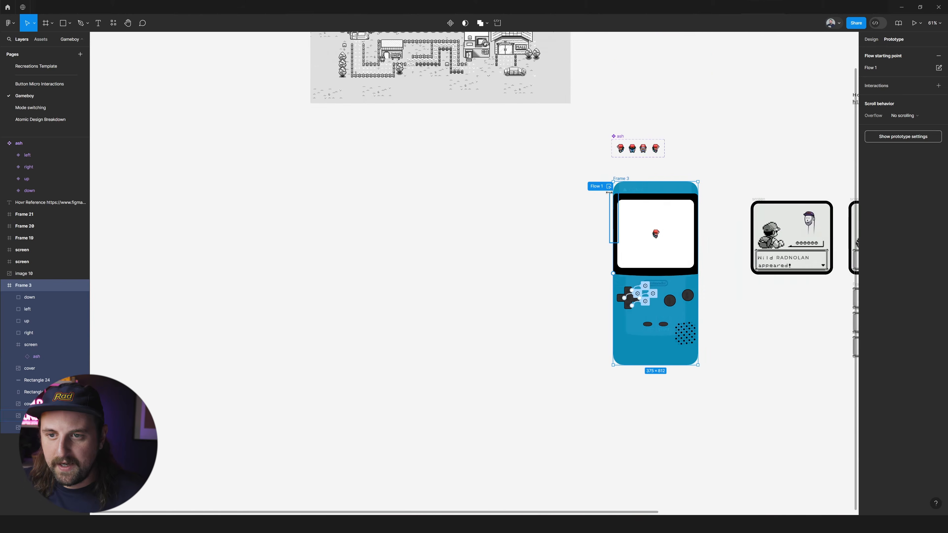
{"action": "left_click_drag", "start_coordinate": [385, 97], "coordinate": [414, 267]}
{"action": "scroll", "coordinate": [479, 299], "scroll_direction": "up", "scroll_amount": 2}
{"action": "scroll", "coordinate": [626, 291], "scroll_direction": "up", "scroll_amount": 6}
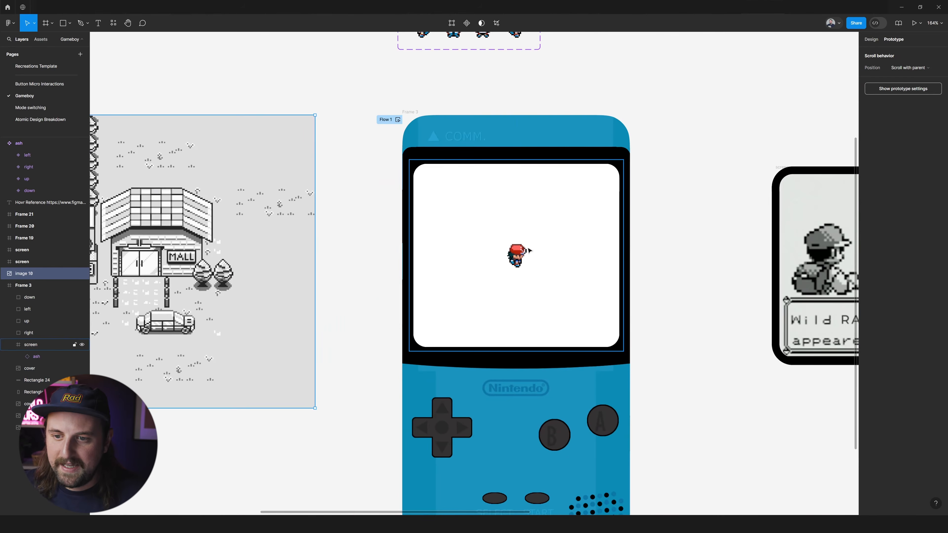
Review each D-pad hotspot and open the right hotspot's on-click Set variable interaction
{"action": "left_click", "coordinate": [529, 250]}
{"action": "left_click", "coordinate": [461, 429]}
{"action": "left_click", "coordinate": [442, 445]}
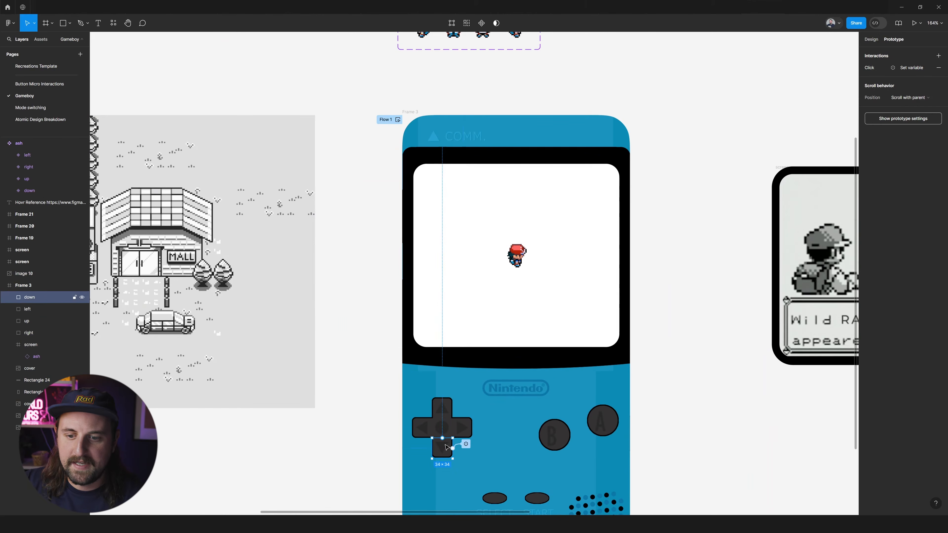
{"action": "left_click", "coordinate": [423, 428]}
{"action": "left_click", "coordinate": [445, 411]}
{"action": "left_click", "coordinate": [462, 427]}
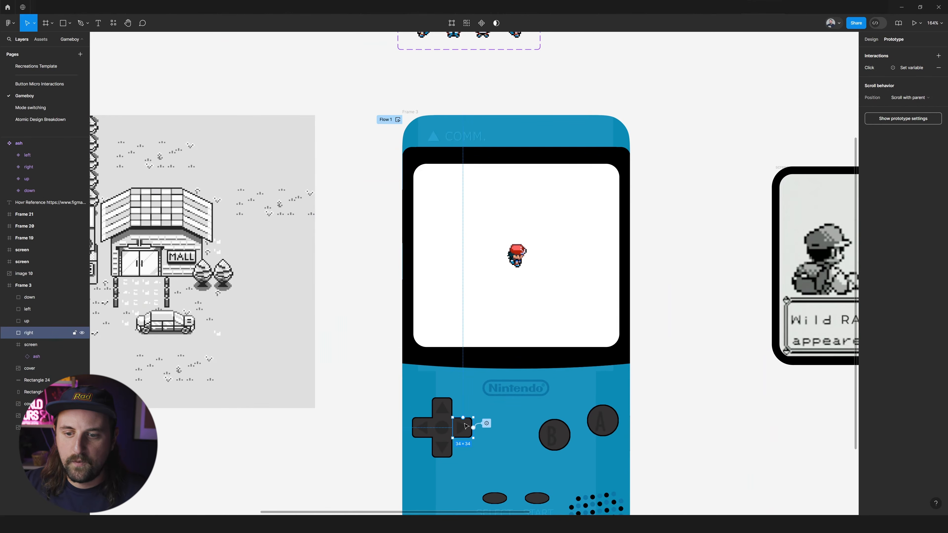
{"action": "left_click", "coordinate": [487, 423]}
{"action": "scroll", "coordinate": [653, 363], "scroll_direction": "down", "scroll_amount": 3}
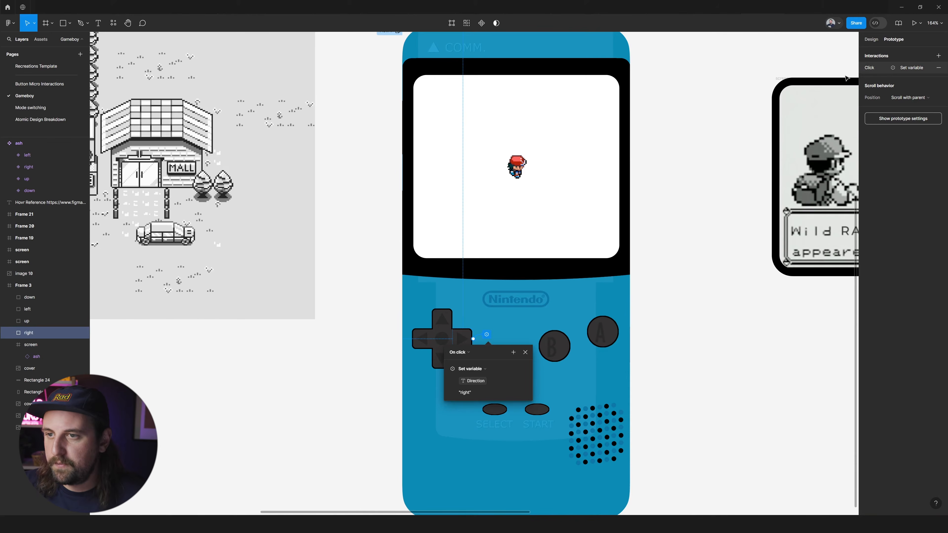
Move the town map image farther away from the Game Boy frame
{"action": "scroll", "coordinate": [452, 230], "scroll_direction": "left", "scroll_amount": 1}
{"action": "scroll", "coordinate": [444, 230], "scroll_direction": "right", "scroll_amount": 3}
{"action": "left_click", "coordinate": [234, 210]}
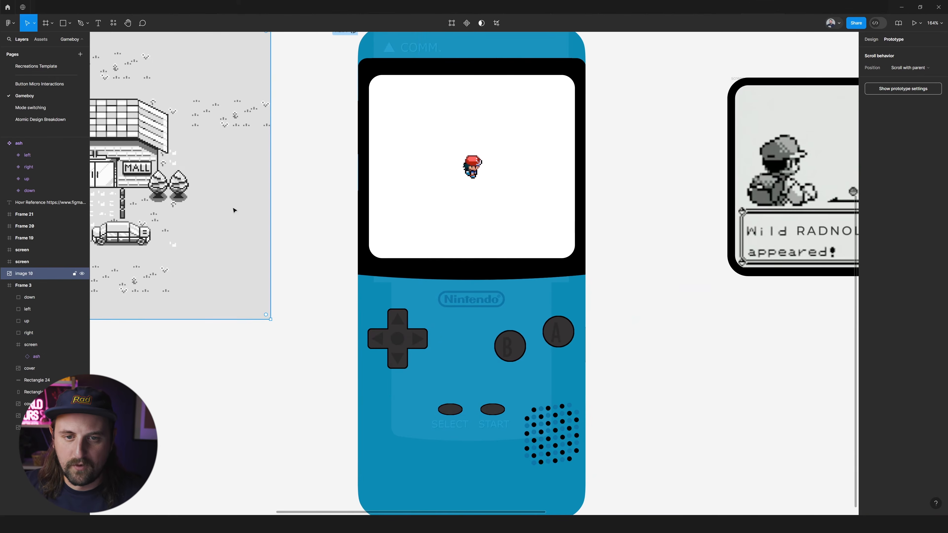
{"action": "left_click_drag", "start_coordinate": [236, 185], "coordinate": [66, 178]}
{"action": "scroll", "coordinate": [446, 200], "scroll_direction": "left", "scroll_amount": 1}
{"action": "scroll", "coordinate": [530, 241], "scroll_direction": "right", "scroll_amount": 3}
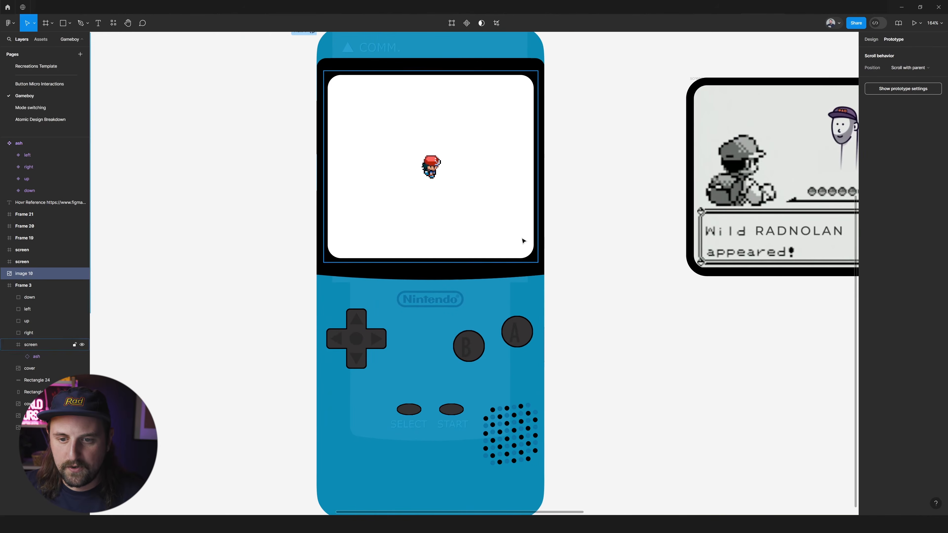
Duplicate the right hotspot's on-click Set variable interaction on the same hotspot
{"action": "left_click", "coordinate": [374, 340]}
{"action": "scroll", "coordinate": [354, 340], "scroll_direction": "up", "scroll_amount": 2}
{"action": "left_click", "coordinate": [417, 339]}
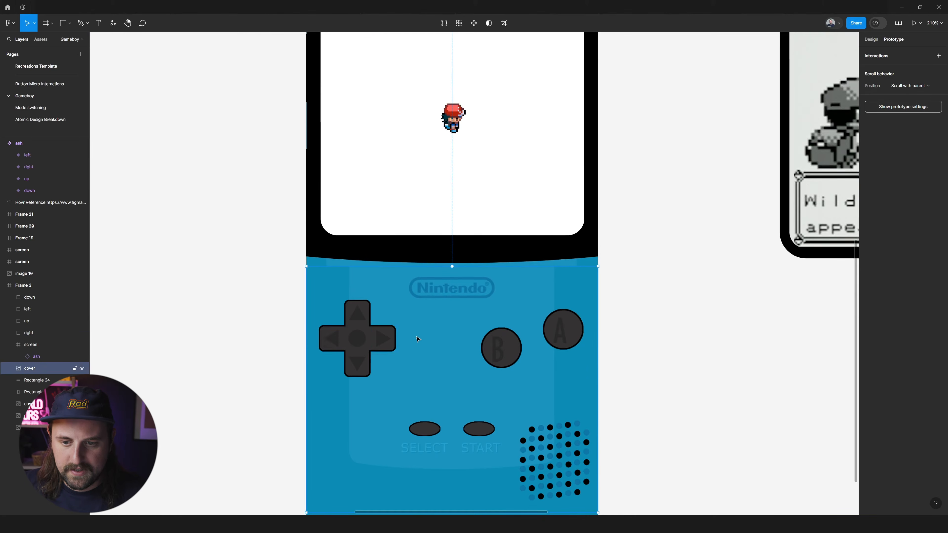
{"action": "left_click", "coordinate": [380, 339]}
{"action": "left_click", "coordinate": [411, 334]}
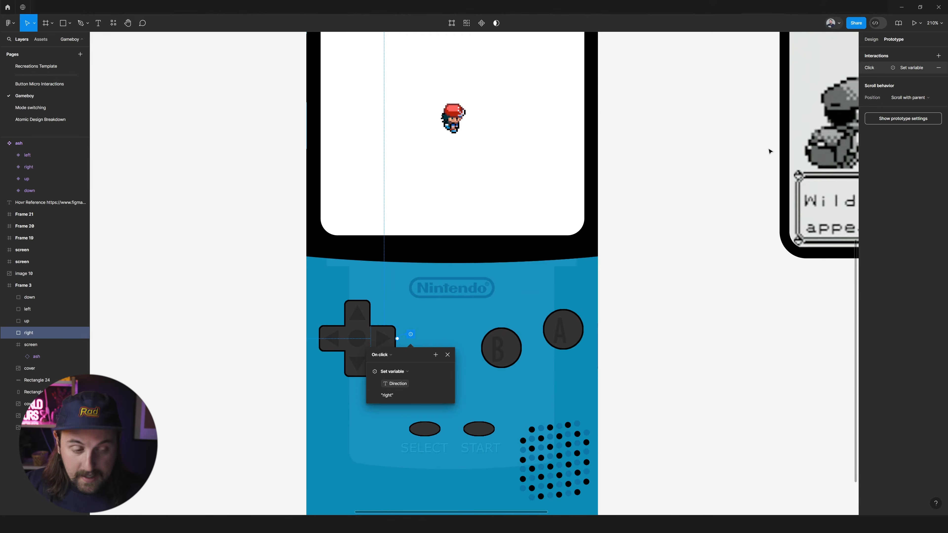
{"action": "left_click", "coordinate": [863, 68]}
{"action": "left_click", "coordinate": [850, 70]}
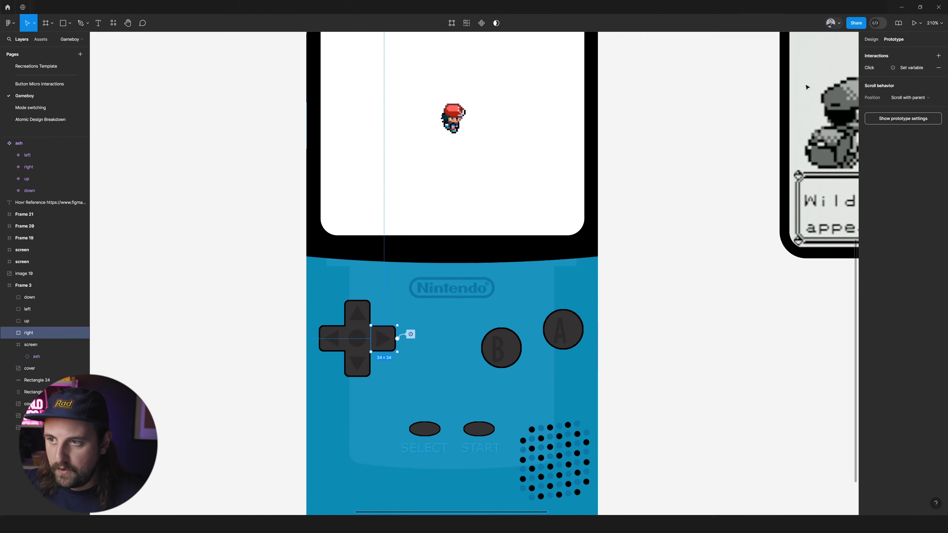
{"action": "left_click", "coordinate": [868, 68]}
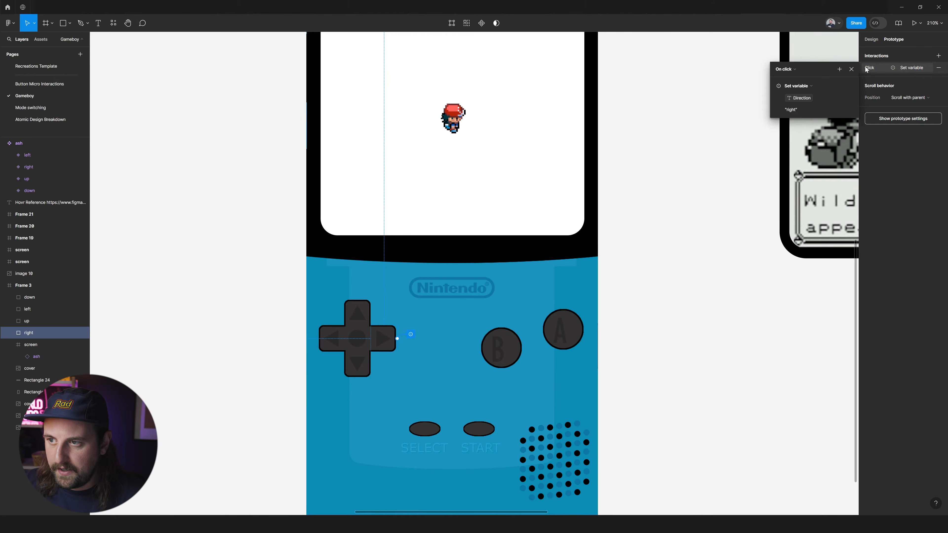
{"action": "left_click", "coordinate": [868, 68]}
{"action": "left_click", "coordinate": [868, 70]}
{"action": "left_click", "coordinate": [867, 71]}
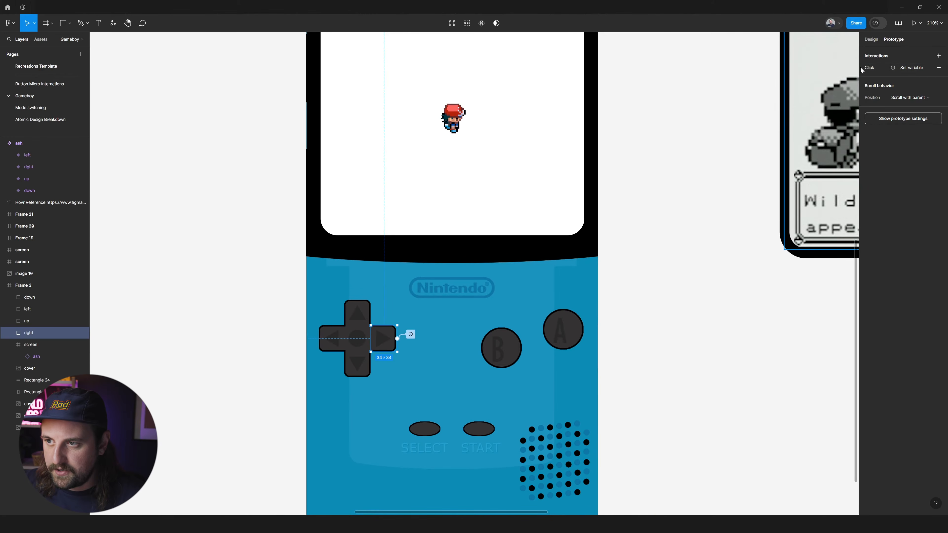
{"action": "left_click", "coordinate": [862, 70]}
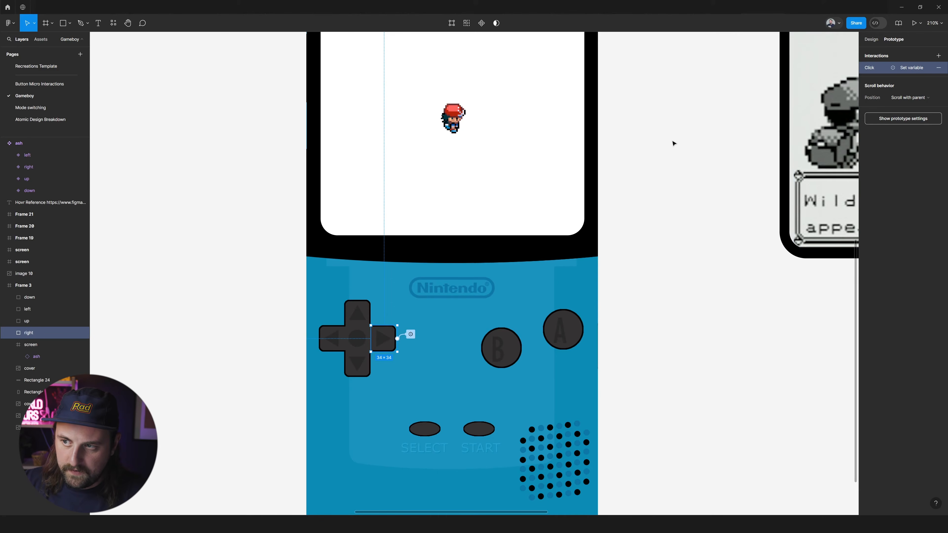
{"action": "key", "text": "ctrl+d"}
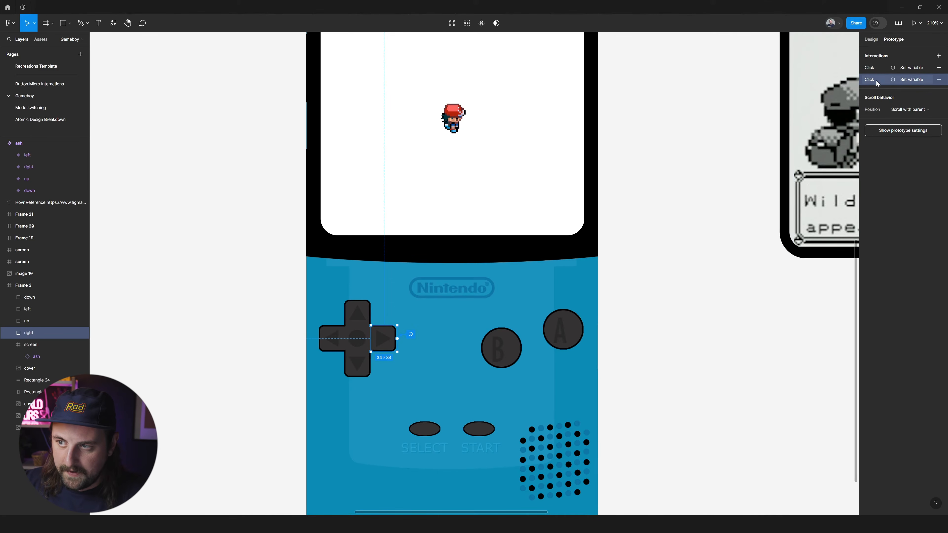
Change the right hotspot's duplicated interaction to a Key/Gamepad trigger using the right arrow key
{"action": "left_click", "coordinate": [877, 79]}
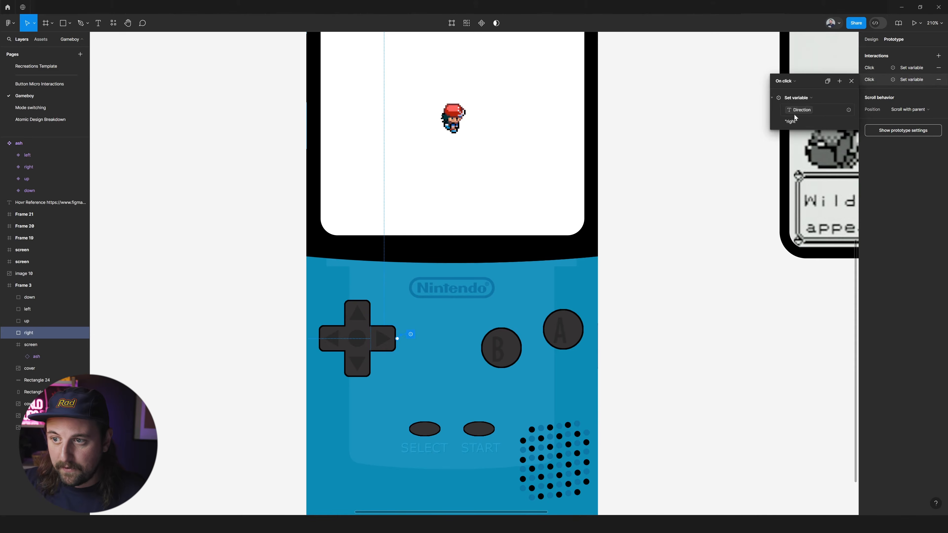
{"action": "left_click", "coordinate": [785, 81]}
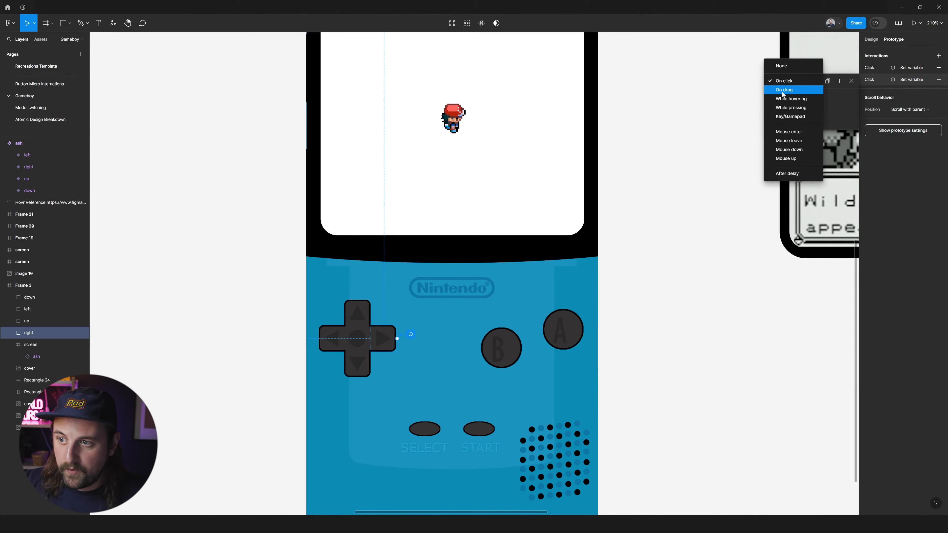
{"action": "left_click", "coordinate": [795, 116]}
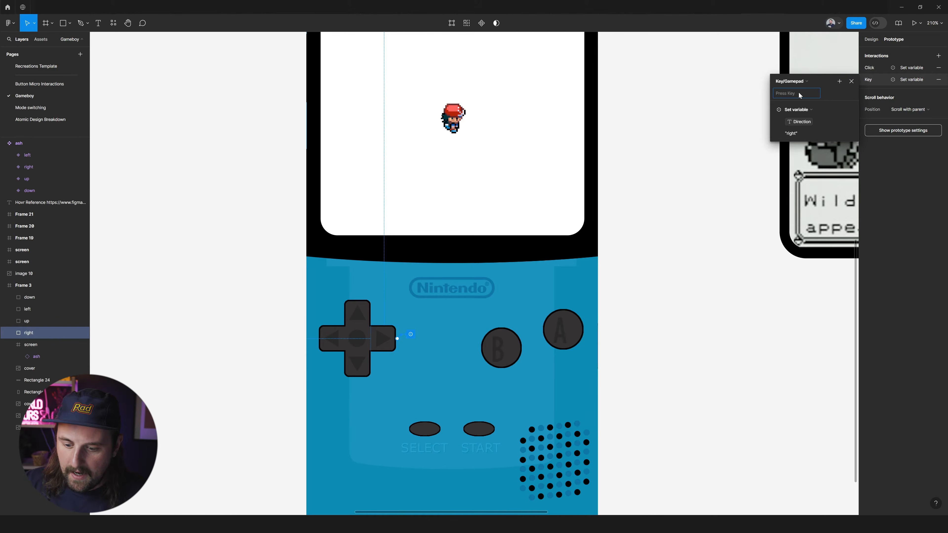
{"action": "key", "text": "Right"}
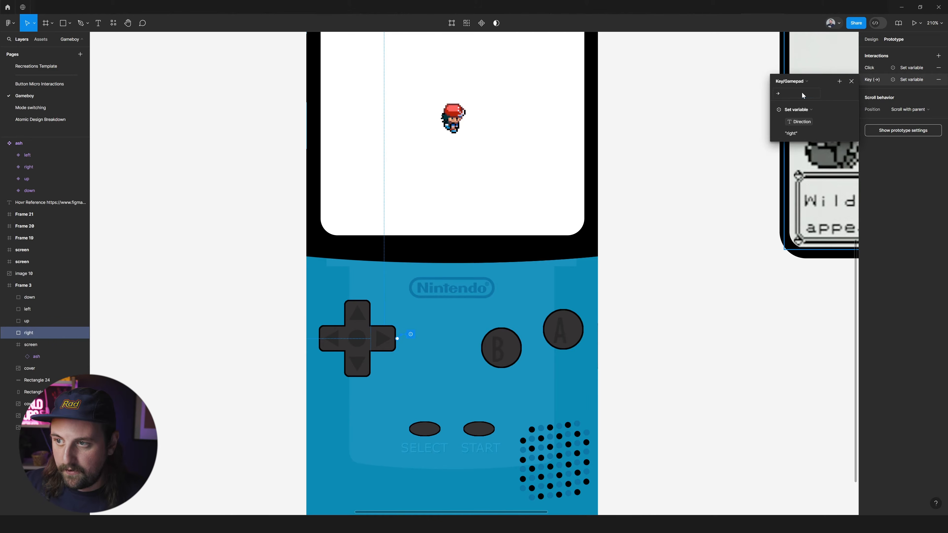
{"action": "left_click", "coordinate": [860, 79]}
Duplicate the up hotspot's on-click Set variable interaction on the same hotspot
{"action": "left_click", "coordinate": [358, 313]}
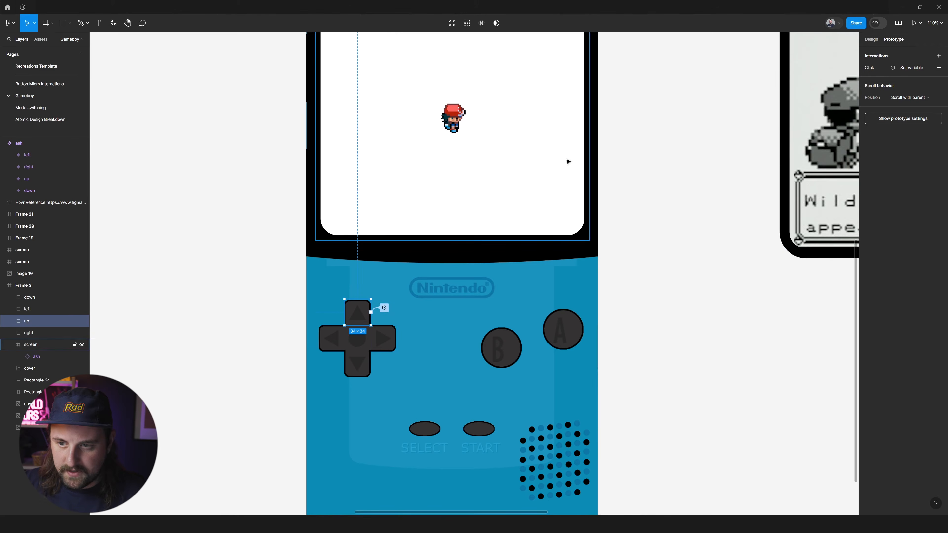
{"action": "left_click", "coordinate": [862, 68]}
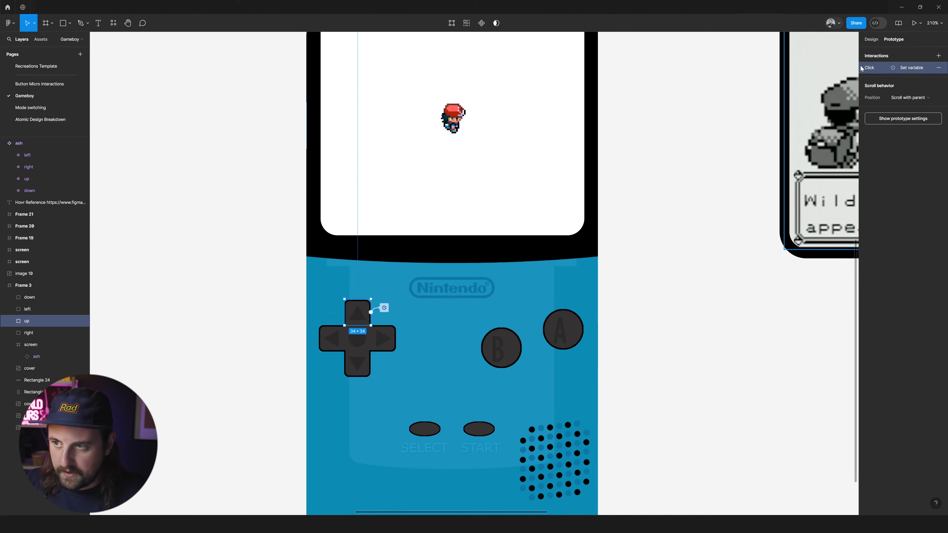
{"action": "key", "text": "ctrl+c"}
{"action": "key", "text": "ctrl+v"}
Change the up hotspot's duplicated interaction to a Key/Gamepad trigger using the up arrow key
{"action": "left_click", "coordinate": [873, 79]}
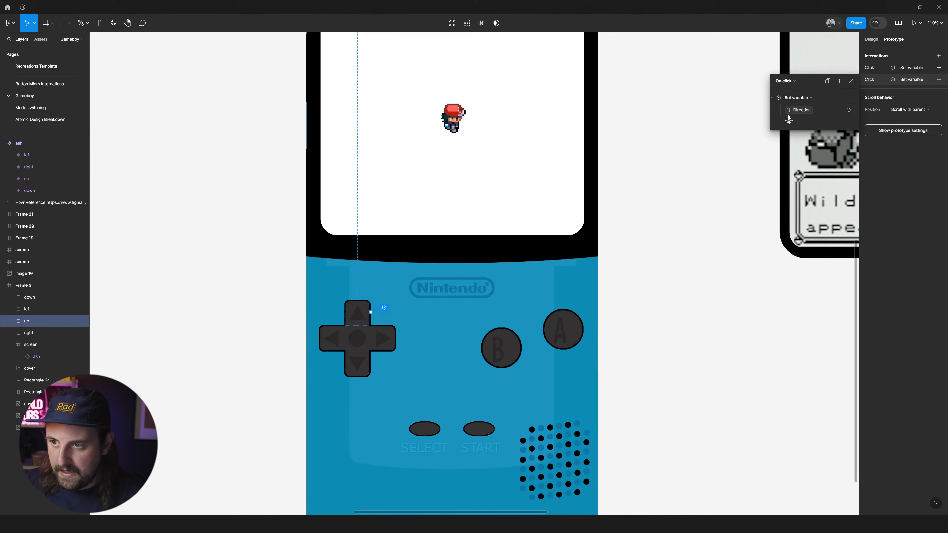
{"action": "left_click", "coordinate": [791, 97]}
{"action": "left_click", "coordinate": [792, 97]}
{"action": "left_click", "coordinate": [785, 82]}
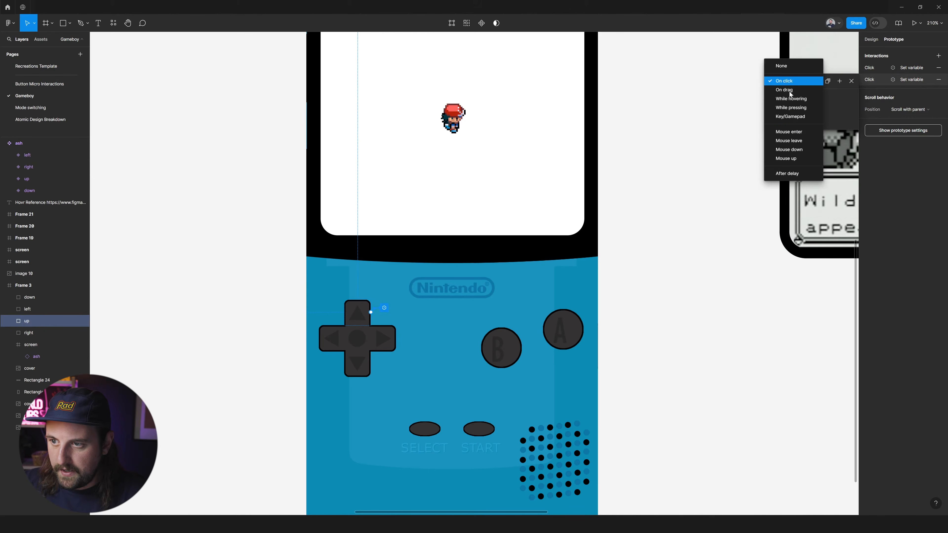
{"action": "left_click", "coordinate": [794, 116]}
{"action": "key", "text": "Up"}
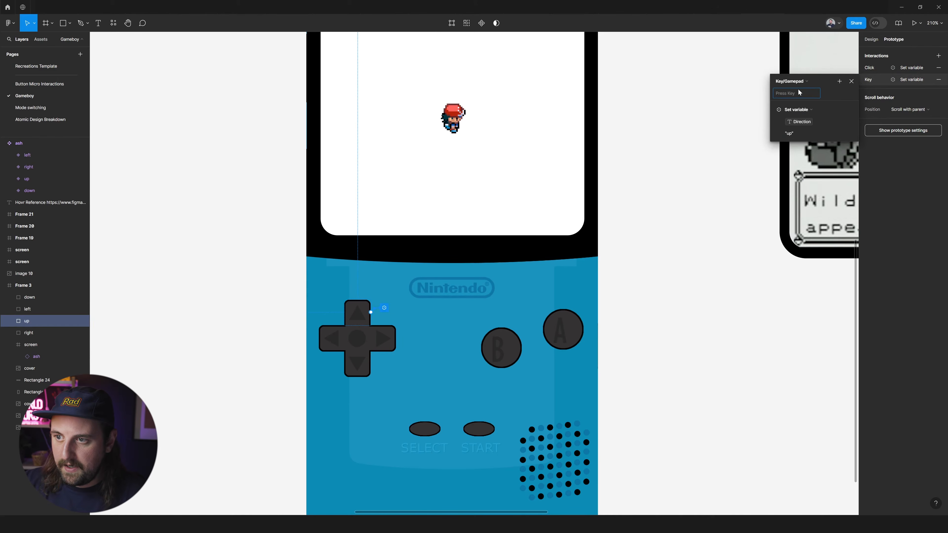
Duplicate the left hotspot's on-click Set variable interaction on the same hotspot
{"action": "left_click", "coordinate": [331, 339]}
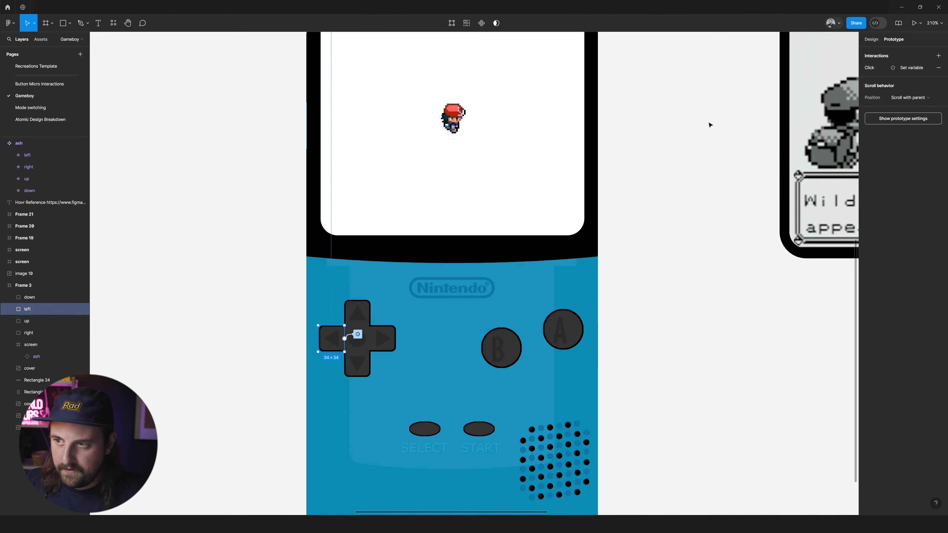
{"action": "left_click", "coordinate": [862, 69]}
{"action": "key", "text": "ctrl+c"}
{"action": "key", "text": "ctrl+v"}
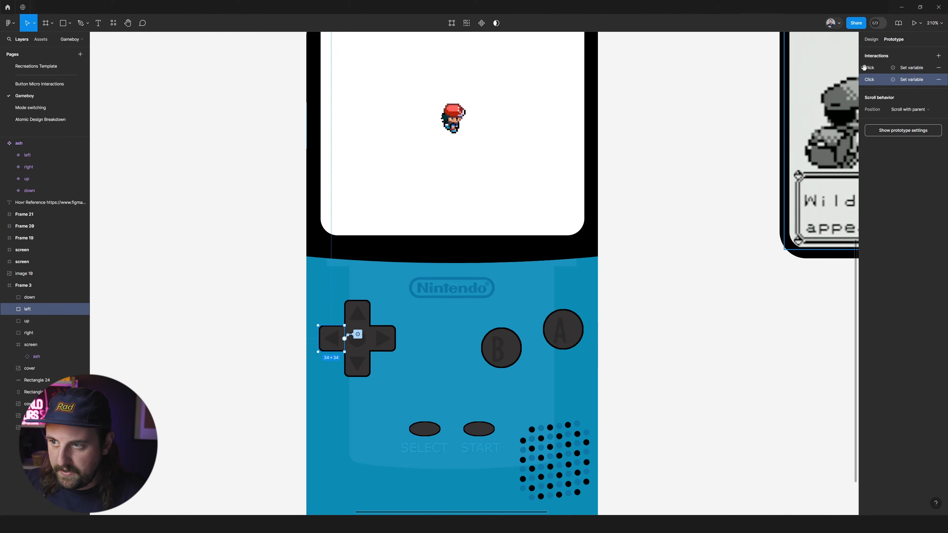
Change the left hotspot's duplicated interaction to a Key/Gamepad trigger using the left arrow key
{"action": "left_click", "coordinate": [870, 81]}
{"action": "left_click", "coordinate": [790, 82]}
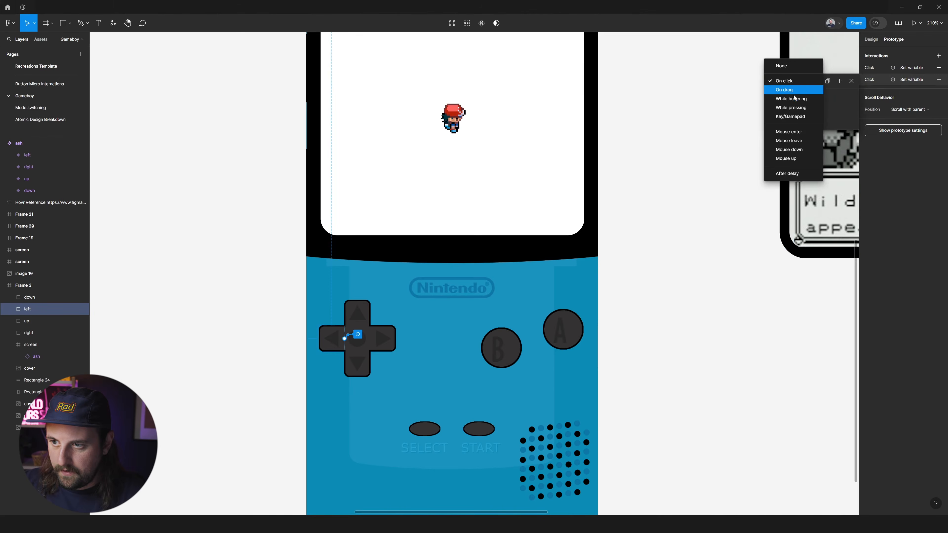
{"action": "left_click", "coordinate": [791, 116]}
{"action": "left_click", "coordinate": [790, 93]}
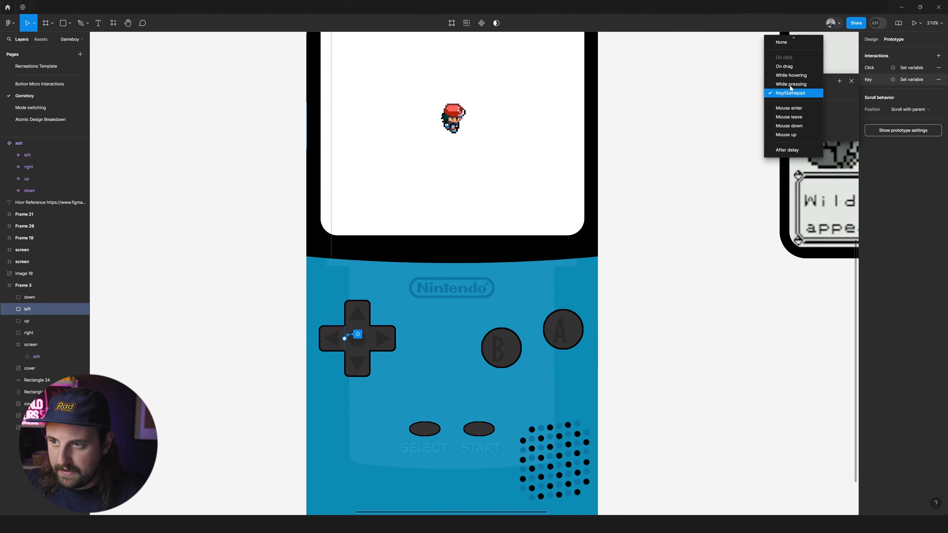
{"action": "left_click", "coordinate": [846, 98]}
{"action": "key", "text": "Left"}
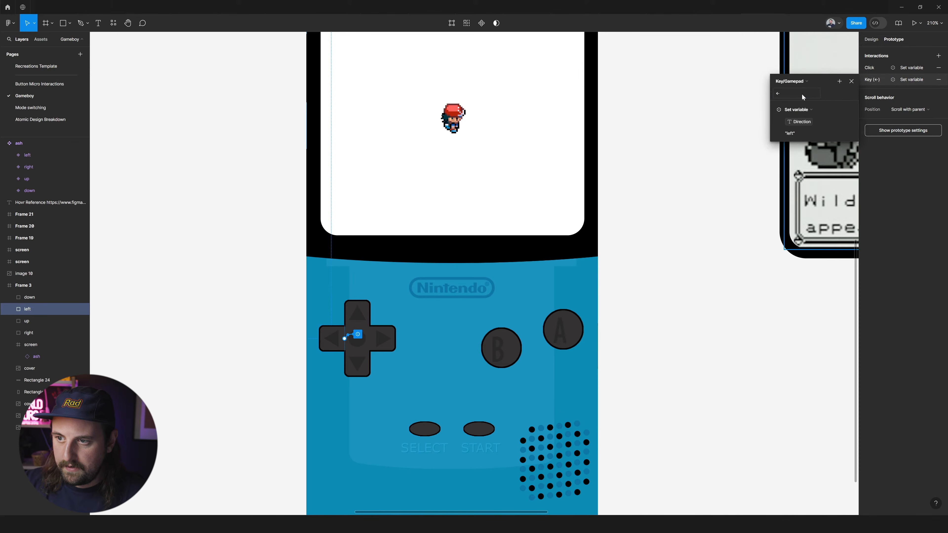
Add a second on-click Set variable interaction to the down hotspot by copying and pasting an existing one
{"action": "left_click", "coordinate": [364, 368]}
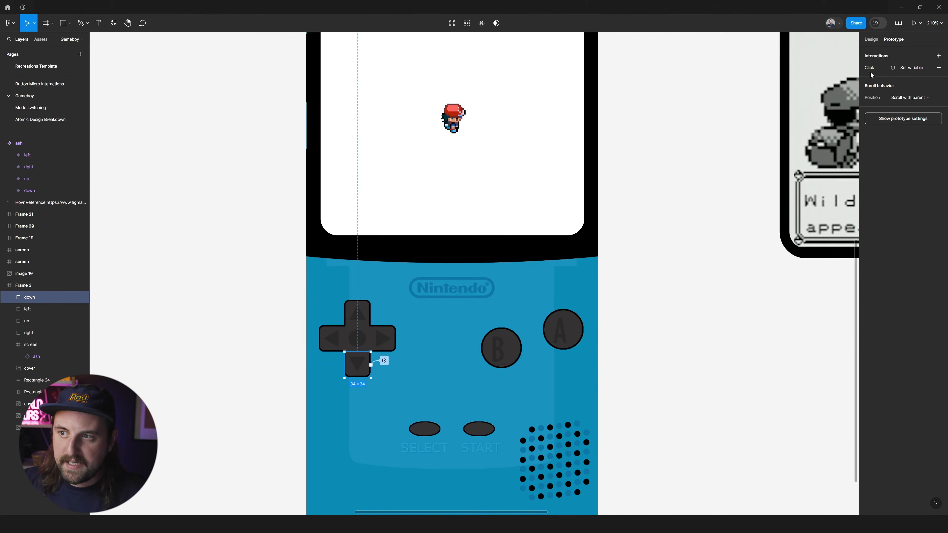
{"action": "left_click", "coordinate": [332, 339]}
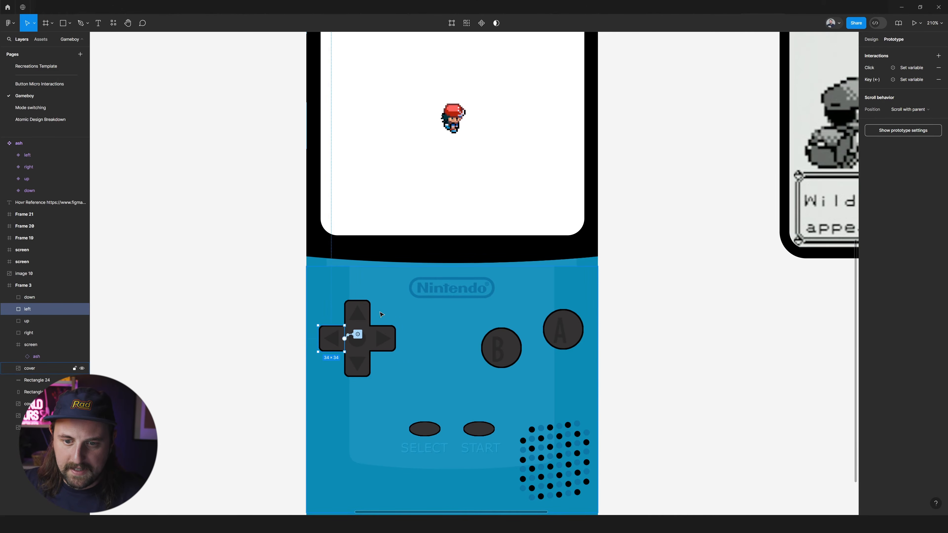
{"action": "left_click", "coordinate": [348, 360]}
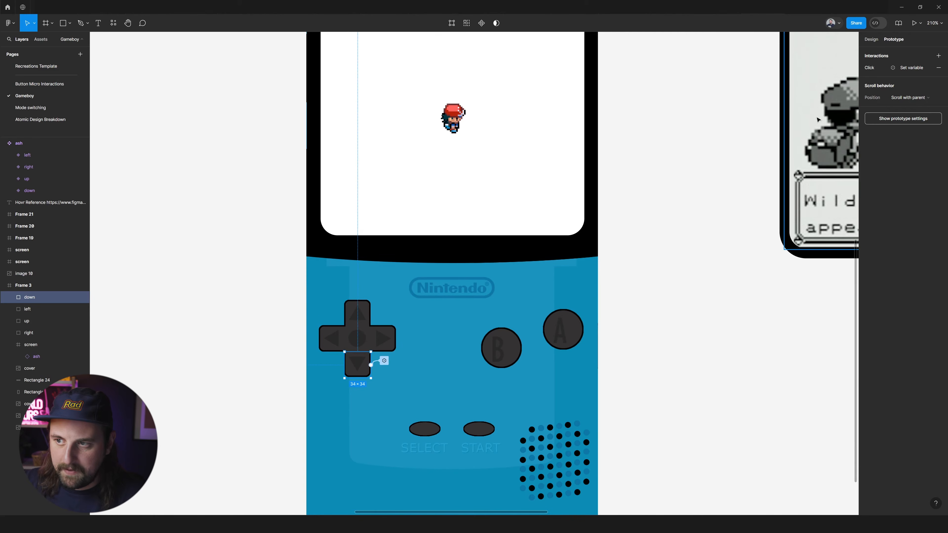
{"action": "left_click", "coordinate": [861, 66]}
{"action": "key", "text": "ctrl+c"}
{"action": "key", "text": "ctrl+v"}
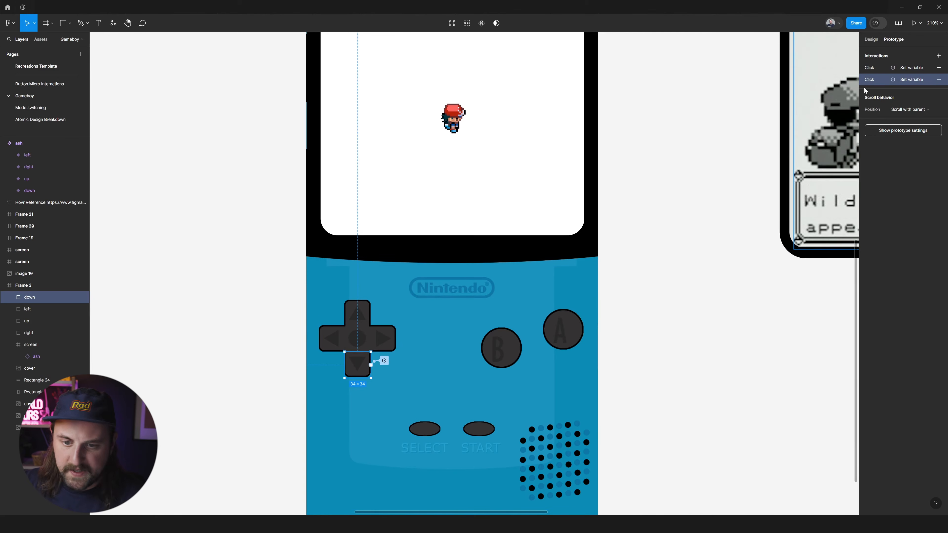
Set the Direction value in the down hotspot's first on-click interaction to "down"
{"action": "left_click", "coordinate": [870, 83]}
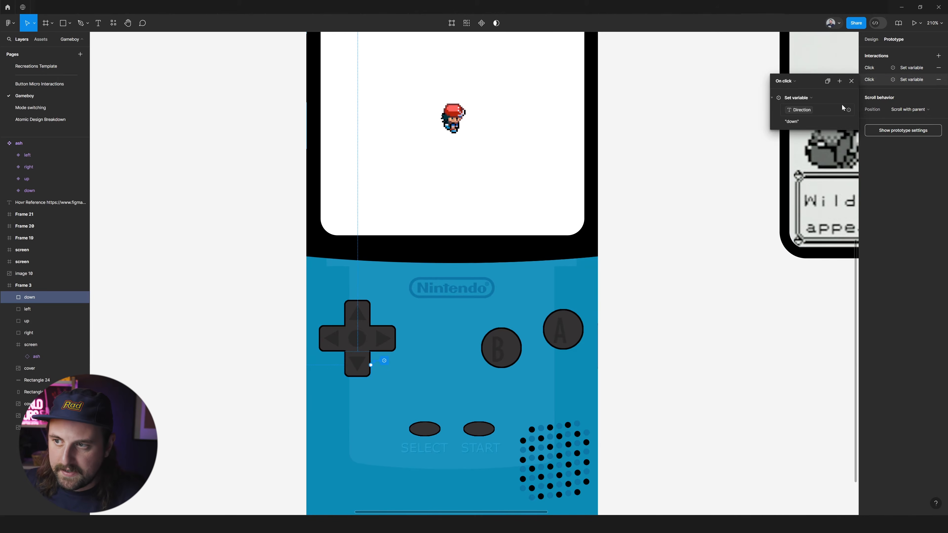
{"action": "key", "text": "1"}
{"action": "left_click", "coordinate": [879, 70]}
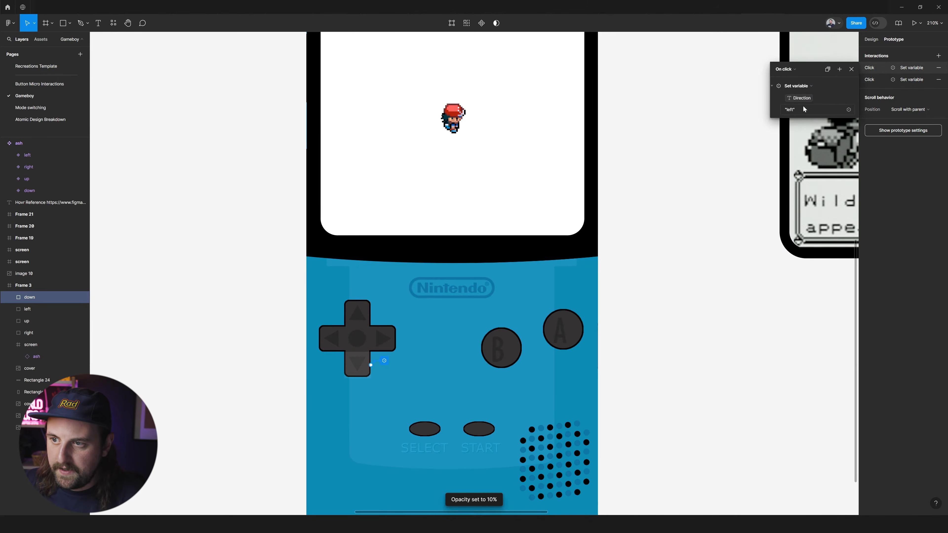
{"action": "left_click", "coordinate": [790, 109]}
{"action": "type", "text": "dow"}
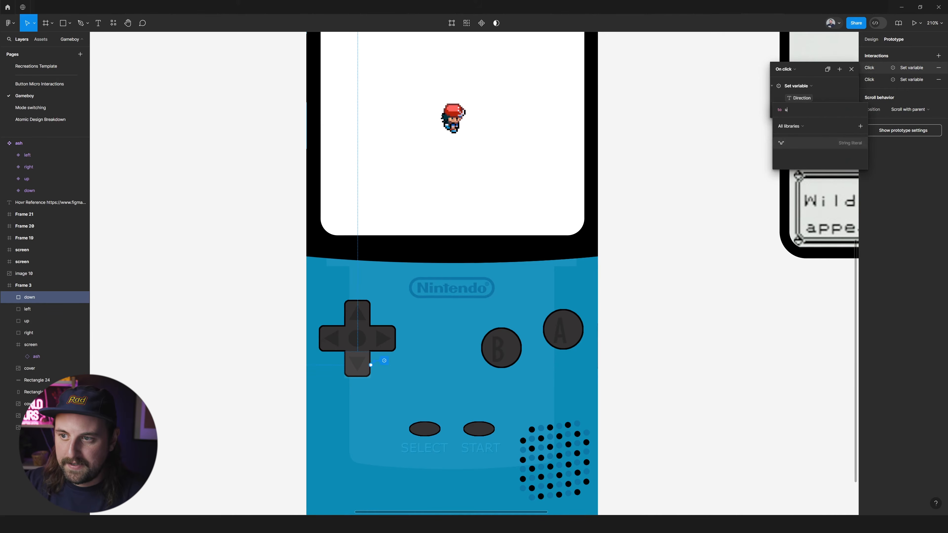
{"action": "type", "text": "n"}
{"action": "key", "text": "Return"}
Change the down hotspot's first interaction to a Key/Gamepad trigger using the down arrow key
{"action": "left_click", "coordinate": [787, 70]}
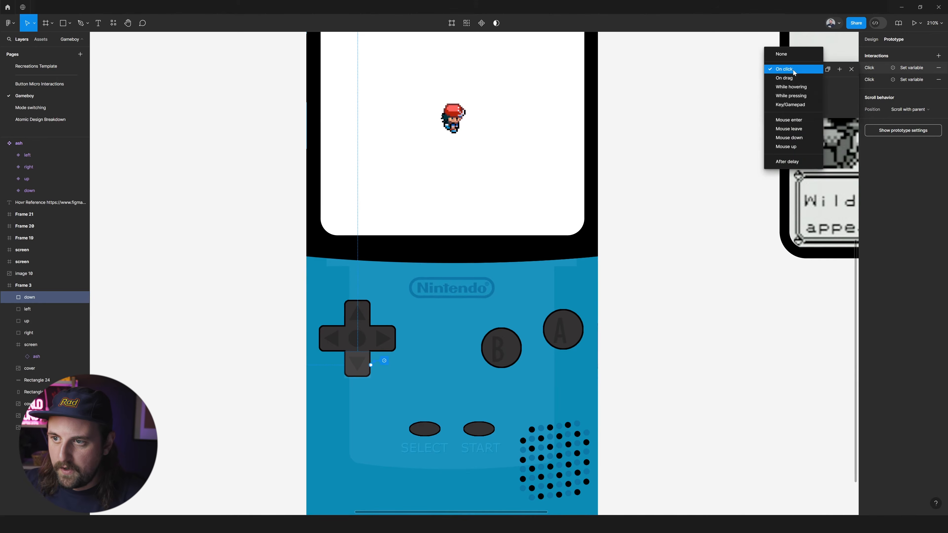
{"action": "left_click", "coordinate": [796, 93]}
{"action": "key", "text": "Down"}
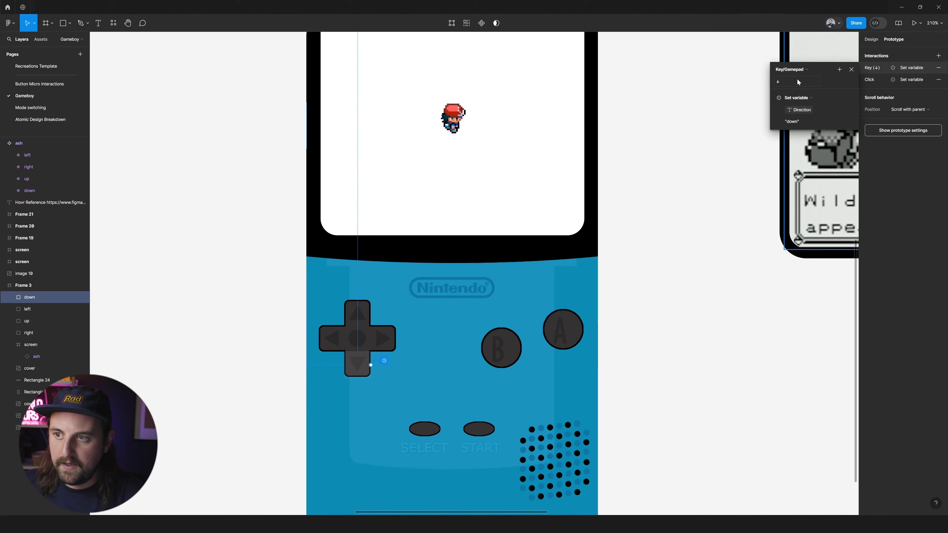
{"action": "key", "text": "Escape"}
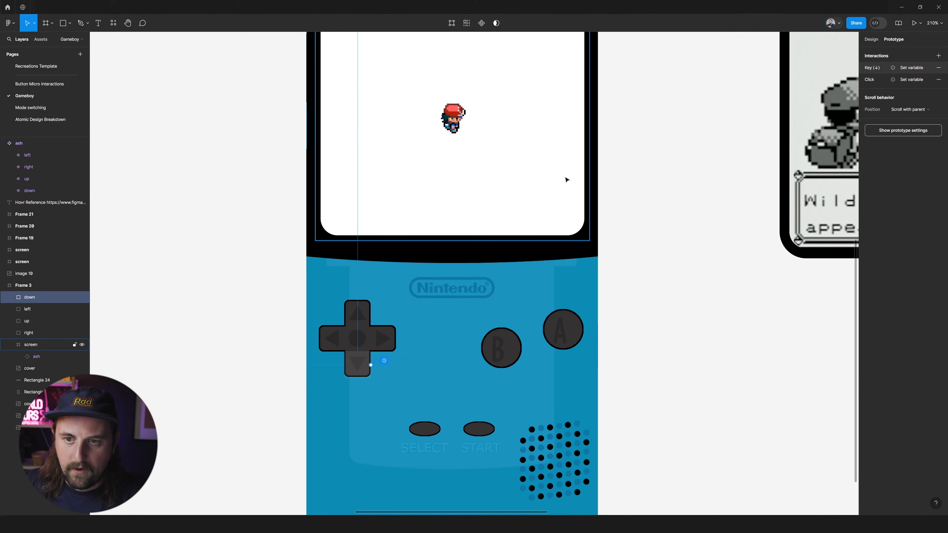
Preview the Game Boy prototype from Frame 3 to check the character, and close the preview
{"action": "scroll", "coordinate": [448, 129], "scroll_direction": "up", "scroll_amount": 3}
{"action": "key", "text": "shift+space"}
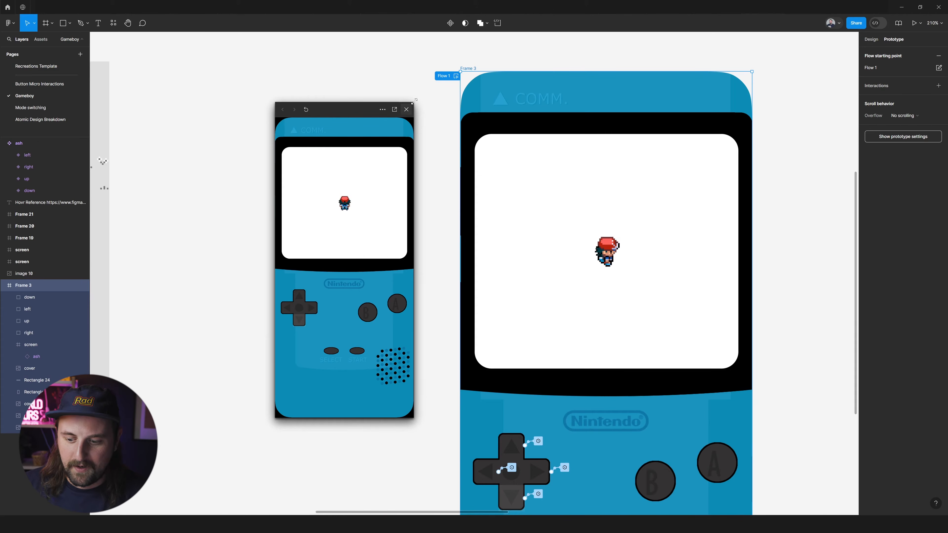
{"action": "left_click", "coordinate": [406, 109]}
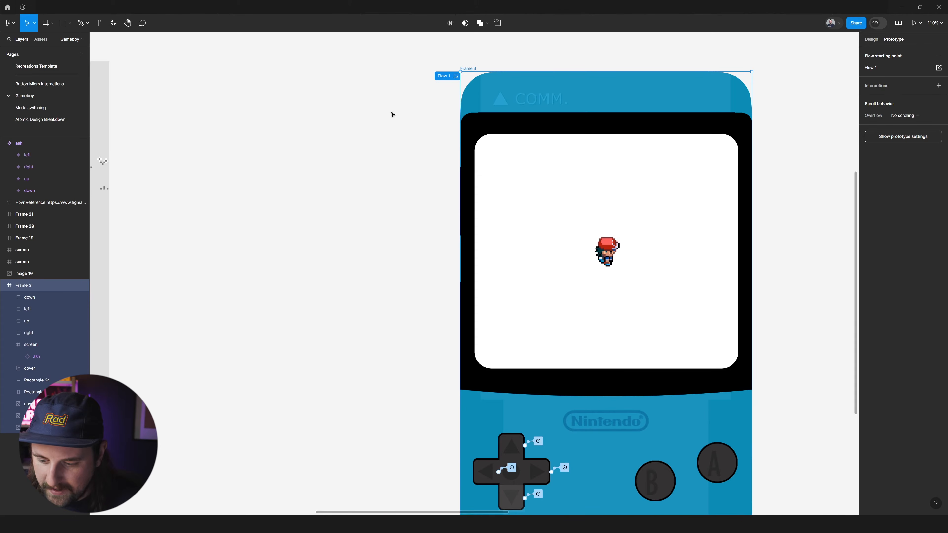
Move the town map image slightly closer to the Game Boy frame and deselect it
{"action": "scroll", "coordinate": [375, 138], "scroll_direction": "right", "scroll_amount": 5}
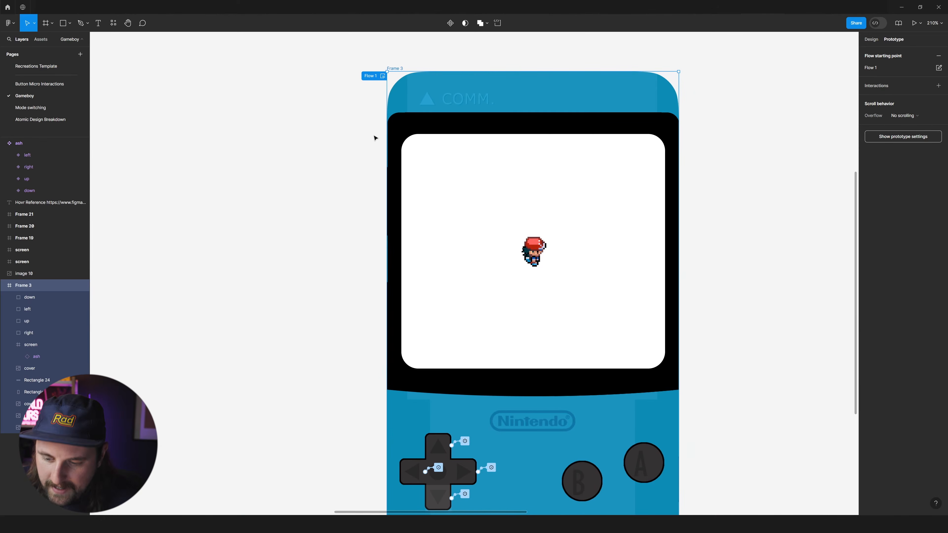
{"action": "scroll", "coordinate": [373, 138], "scroll_direction": "down", "scroll_amount": 5}
{"action": "scroll", "coordinate": [328, 152], "scroll_direction": "left", "scroll_amount": 10}
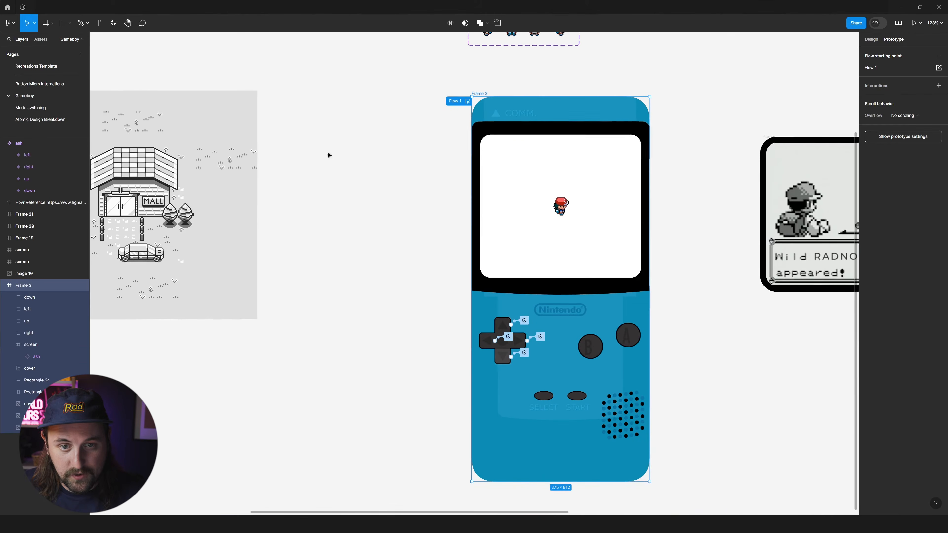
{"action": "scroll", "coordinate": [337, 161], "scroll_direction": "left", "scroll_amount": 10}
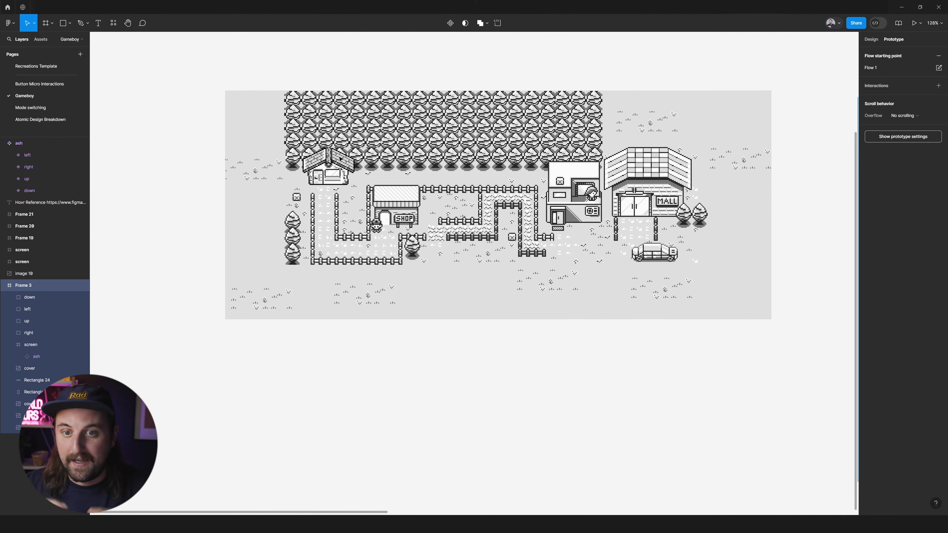
{"action": "scroll", "coordinate": [366, 163], "scroll_direction": "right", "scroll_amount": 1}
{"action": "left_click", "coordinate": [385, 167]}
{"action": "scroll", "coordinate": [387, 167], "scroll_direction": "right", "scroll_amount": 10}
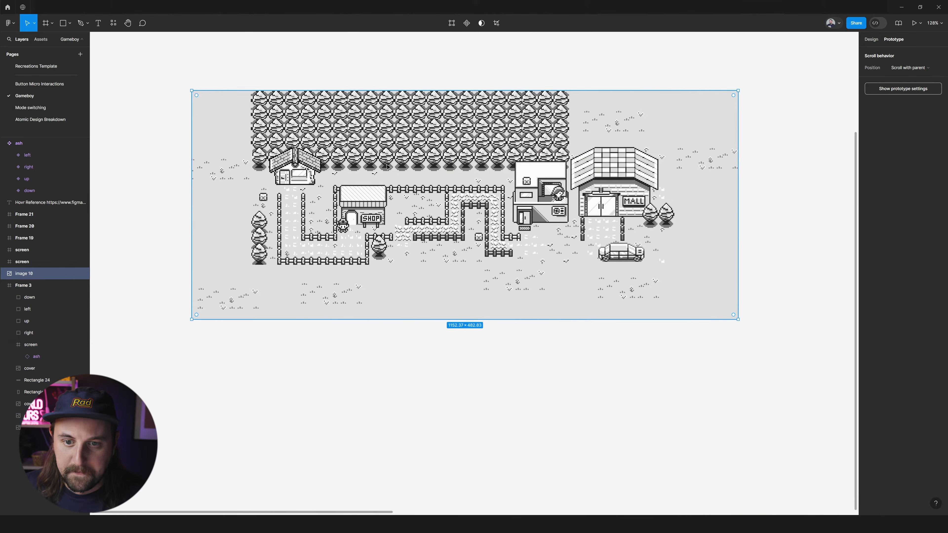
{"action": "scroll", "coordinate": [387, 167], "scroll_direction": "down", "scroll_amount": 5}
{"action": "left_click_drag", "start_coordinate": [387, 167], "coordinate": [422, 165]}
{"action": "left_click", "coordinate": [641, 180]}
{"action": "left_click", "coordinate": [500, 168]}
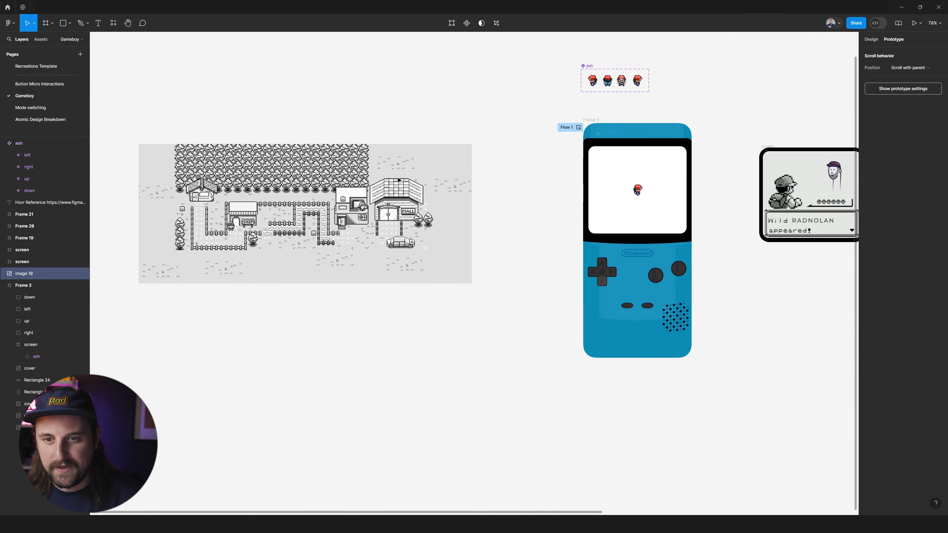
{"action": "scroll", "coordinate": [400, 181], "scroll_direction": "left", "scroll_amount": 2}
{"action": "left_click_drag", "start_coordinate": [261, 181], "coordinate": [286, 196]}
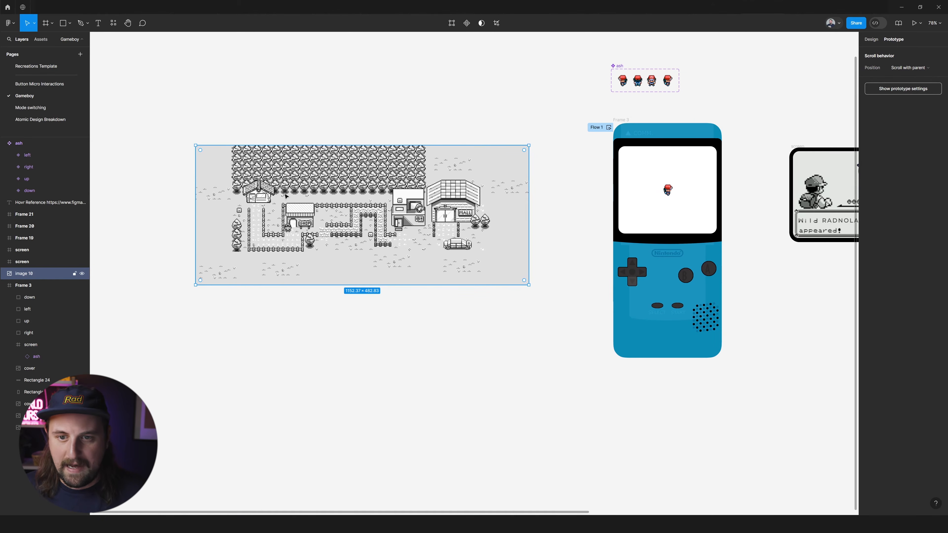
{"action": "scroll", "coordinate": [450, 111], "scroll_direction": "right", "scroll_amount": 1}
{"action": "left_click", "coordinate": [527, 147]}
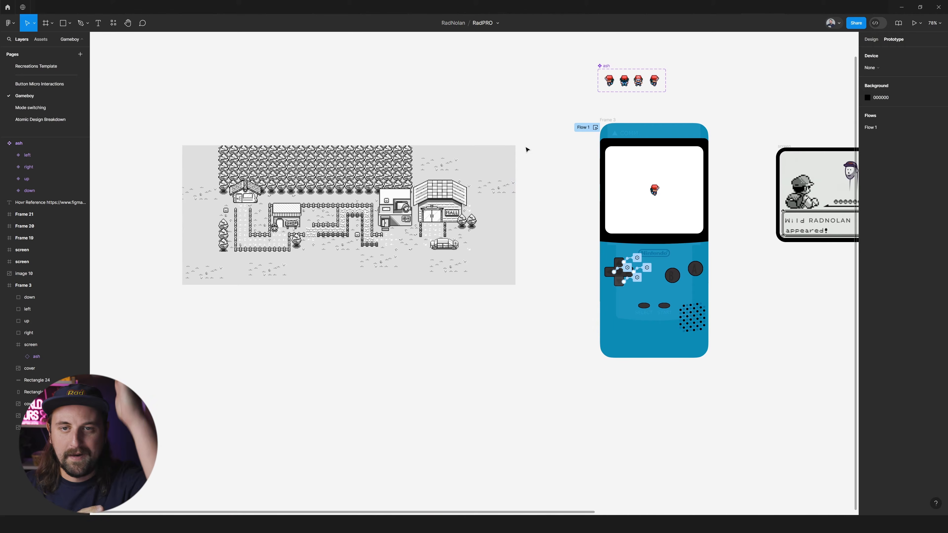
Draw two rectangles, about 43 × 148 against the town map's right edge and about 224 × 108 under its bottom edge
{"action": "left_click", "coordinate": [514, 148]}
{"action": "key", "text": "r"}
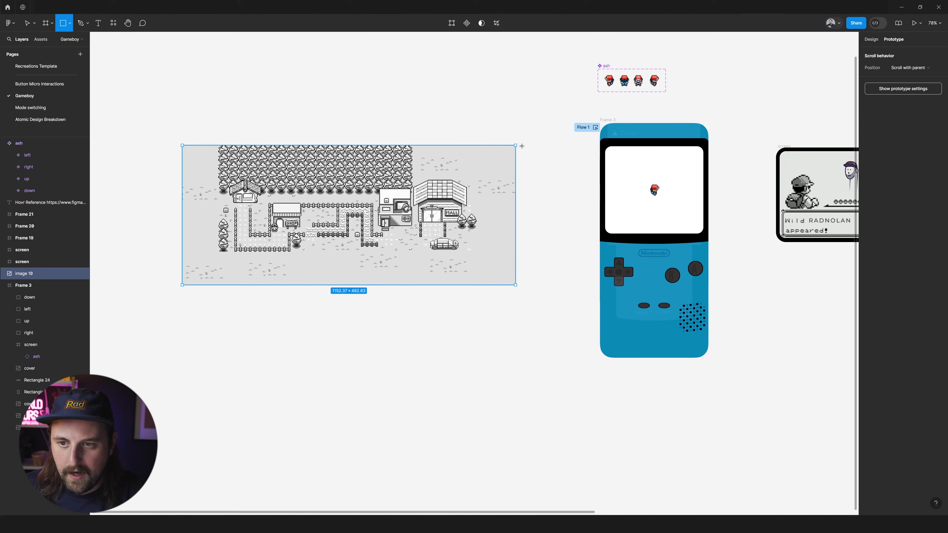
{"action": "left_click_drag", "start_coordinate": [528, 145], "coordinate": [515, 189]}
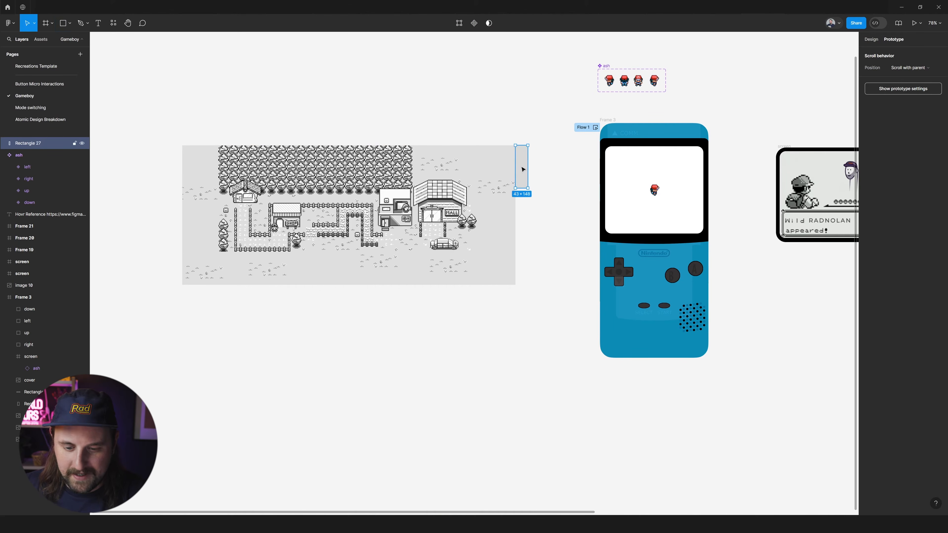
{"action": "key", "text": "r"}
{"action": "mouse_move", "coordinate": [226, 290]}
{"action": "left_mouse_down"}
{"action": "mouse_move", "coordinate": [292, 322]}
{"action": "mouse_move", "coordinate": [275, 303]}
{"action": "mouse_move", "coordinate": [288, 308]}
{"action": "left_mouse_up"}
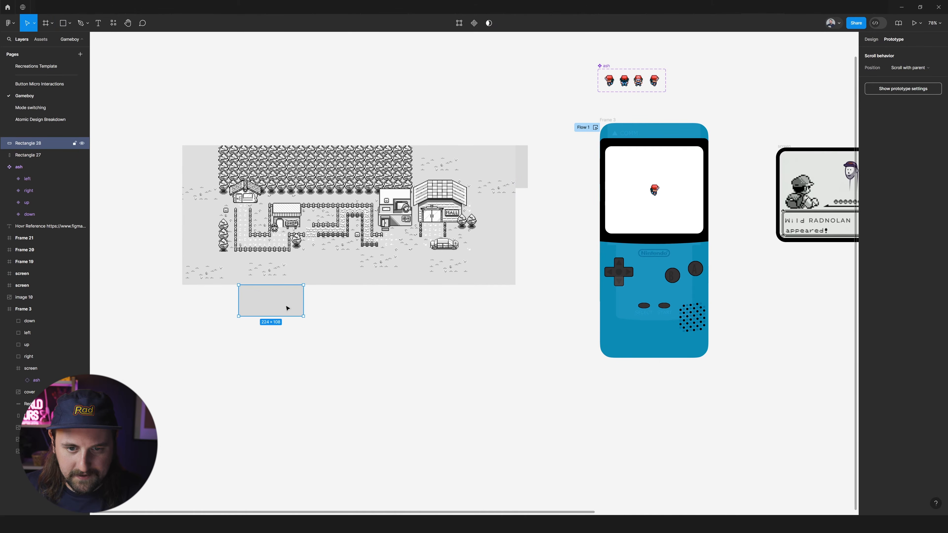
Wrap the town map image and the rectangle at its right edge in an auto layout frame
{"action": "left_click_drag", "start_coordinate": [551, 126], "coordinate": [324, 191]}
{"action": "left_click", "coordinate": [536, 136]}
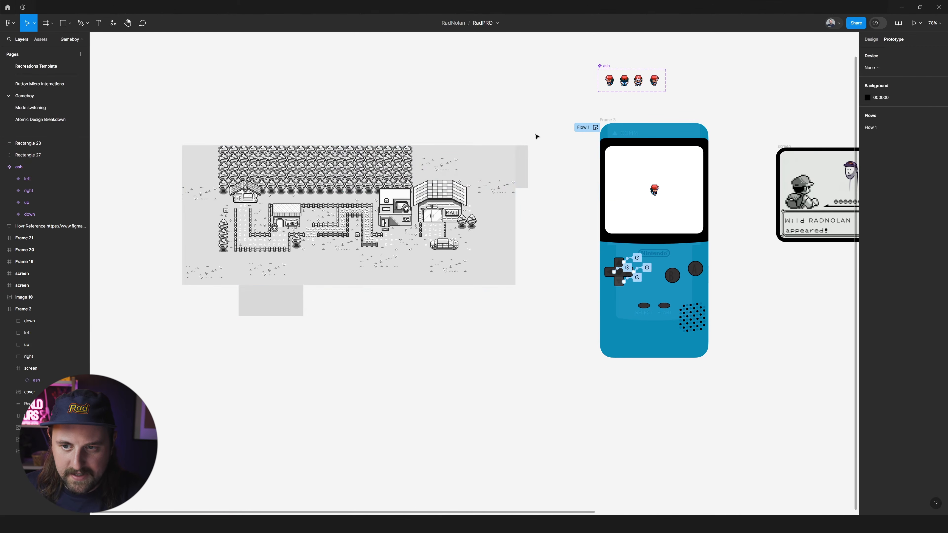
{"action": "left_click_drag", "start_coordinate": [537, 135], "coordinate": [487, 160]}
{"action": "key", "text": "ctrl+z"}
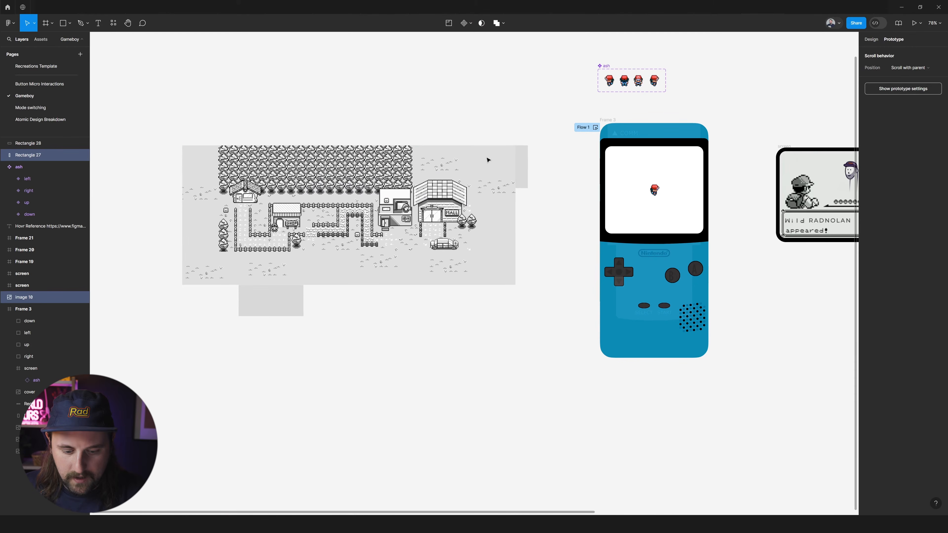
{"action": "key", "text": "shift+a"}
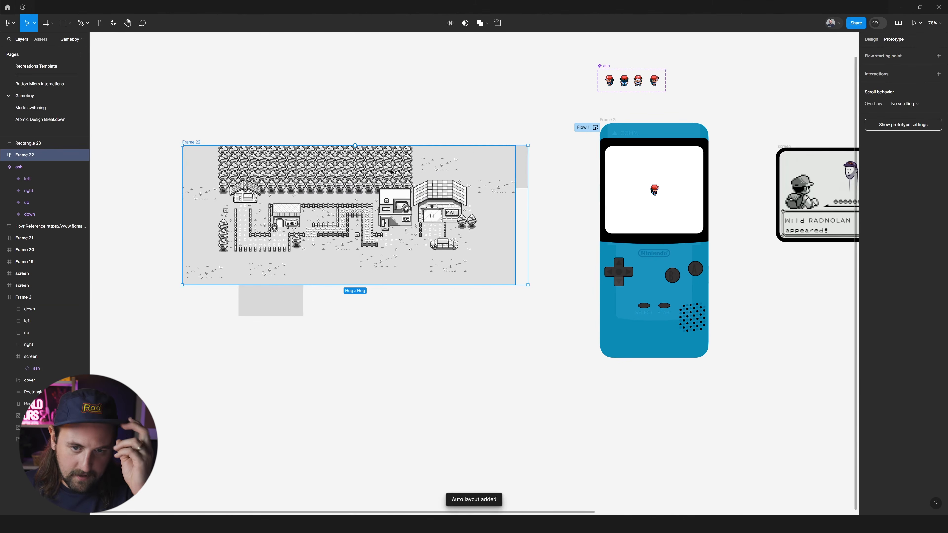
Wrap the map's auto layout frame and the rectangle below it in a second, outer auto layout frame
{"action": "left_click", "coordinate": [445, 127]}
{"action": "left_click", "coordinate": [194, 143]}
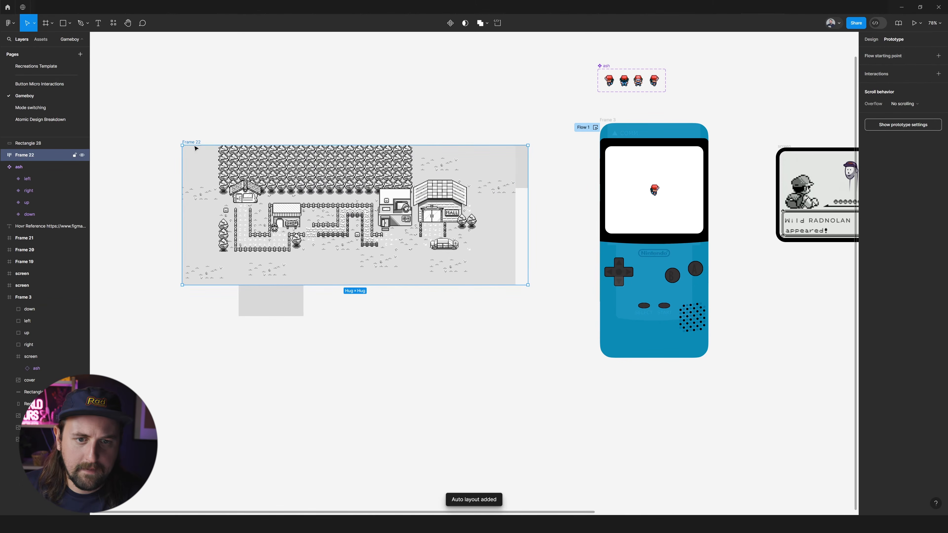
{"action": "left_click", "coordinate": [276, 298], "text": "shift"}
{"action": "key", "text": "shift+a"}
{"action": "key", "text": "Escape"}
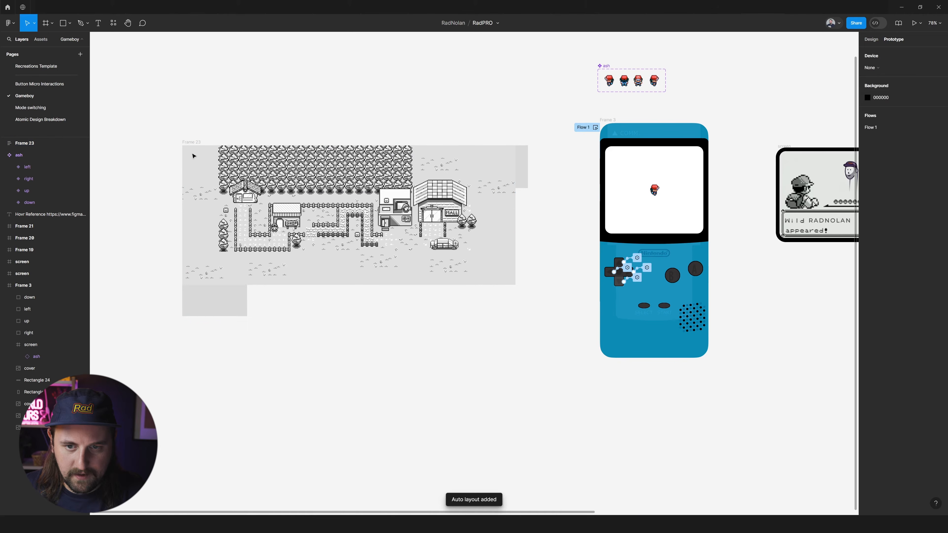
Try resizing the height of the rectangle below the town map, and undo the change
{"action": "left_click", "coordinate": [237, 303]}
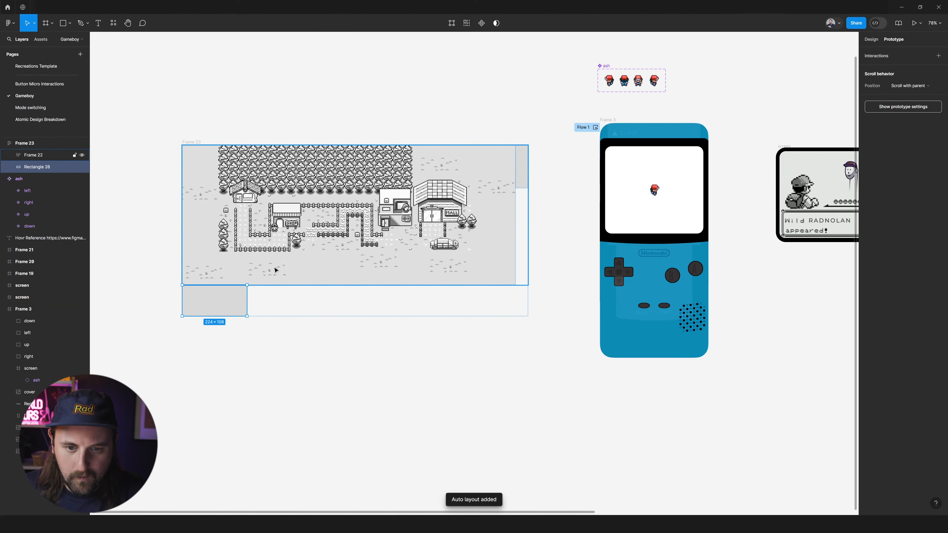
{"action": "left_click", "coordinate": [243, 319]}
{"action": "left_click", "coordinate": [233, 304]}
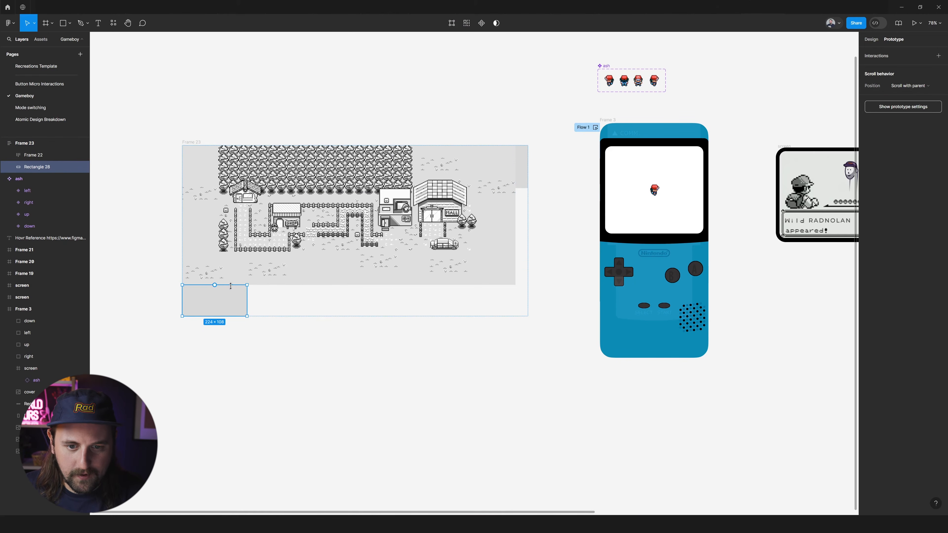
{"action": "left_click_drag", "start_coordinate": [231, 285], "coordinate": [232, 299]}
{"action": "key", "text": "ctrl+z"}
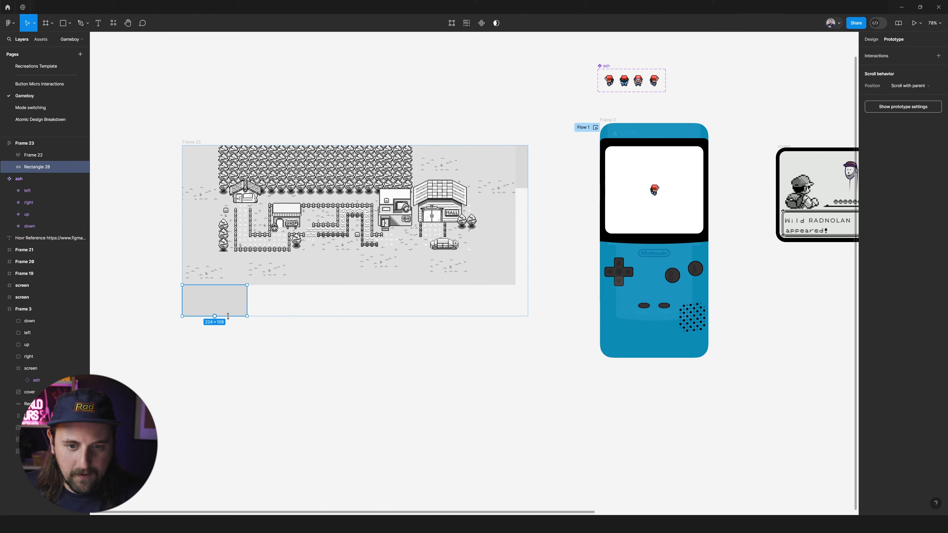
Try widening the rectangle at the town map's right edge, and undo the change
{"action": "left_click", "coordinate": [524, 172]}
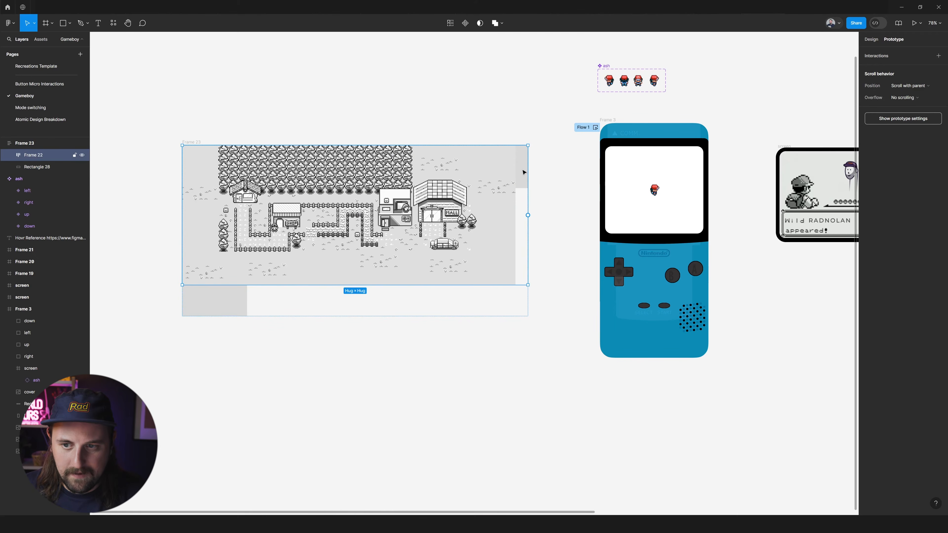
{"action": "double_click", "coordinate": [520, 168]}
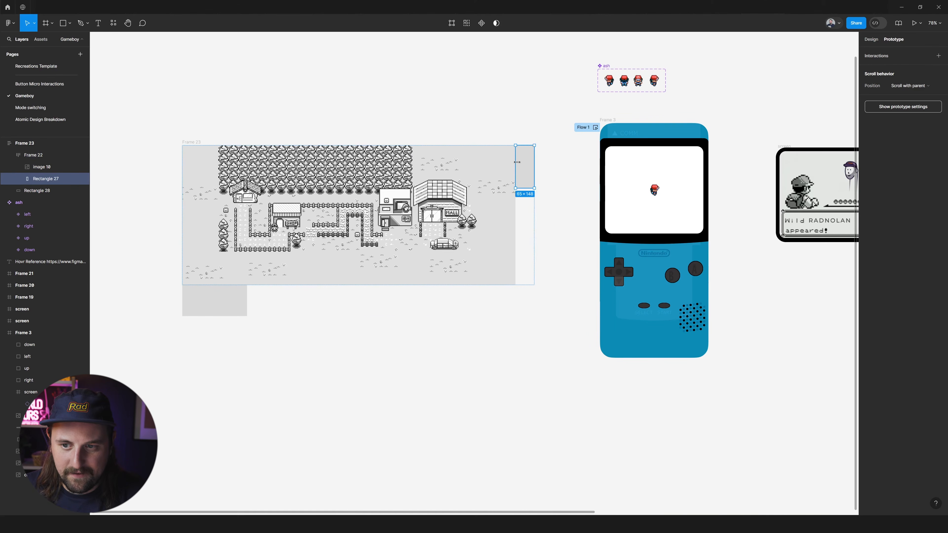
Paste a copy of the outer map frame into the Game Boy's screen frame and center it horizontally and vertically
{"action": "left_click", "coordinate": [196, 143]}
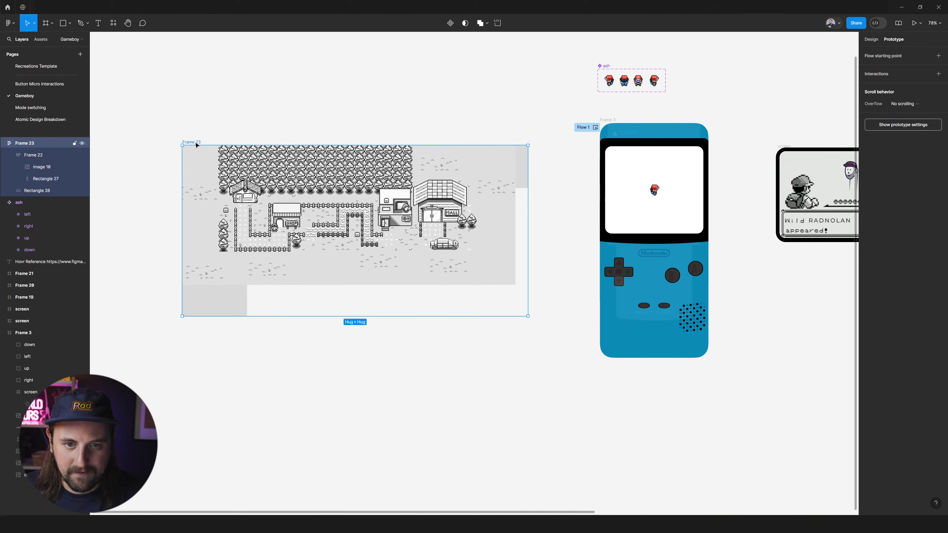
{"action": "left_click", "coordinate": [672, 199]}
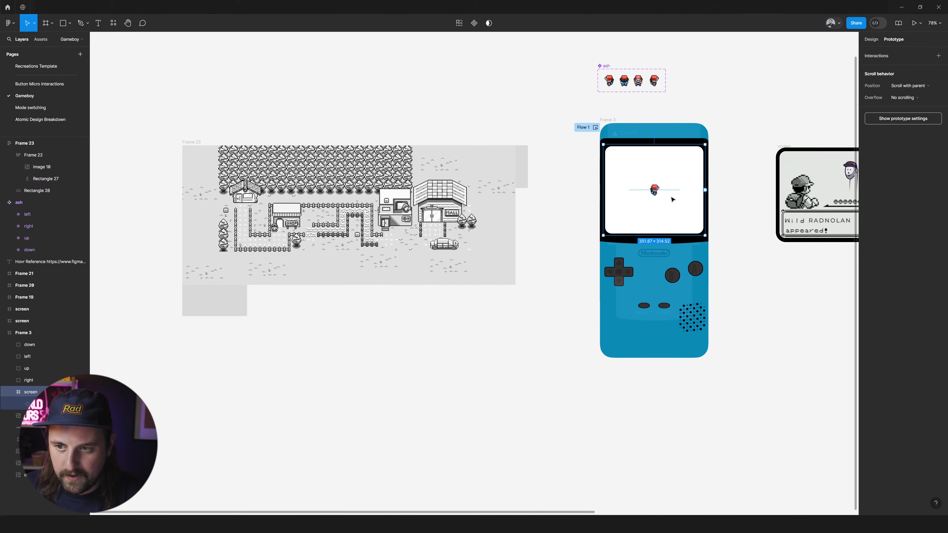
{"action": "key", "text": "ctrl+v"}
{"action": "left_click", "coordinate": [868, 41]}
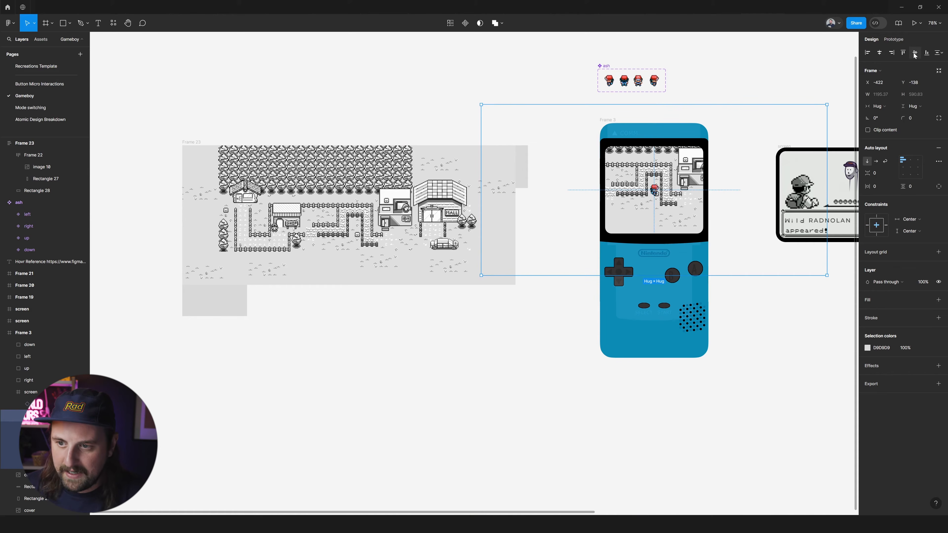
{"action": "scroll", "coordinate": [749, 148], "scroll_direction": "up", "scroll_amount": 5}
{"action": "scroll", "coordinate": [726, 154], "scroll_direction": "down", "scroll_amount": 2}
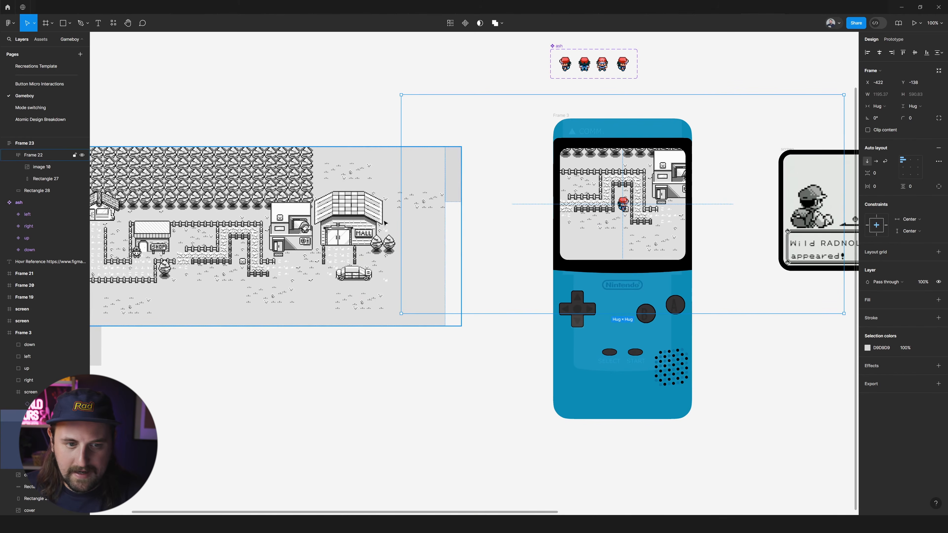
{"action": "scroll", "coordinate": [434, 170], "scroll_direction": "down", "scroll_amount": 3}
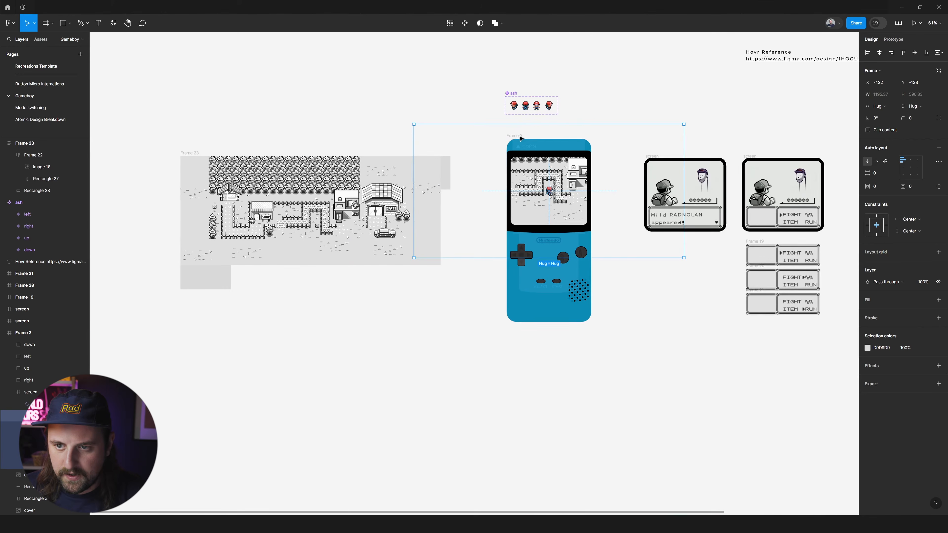
{"action": "key", "text": "Escape"}
Turn off Clip content for the Game Boy frame and for its screen frame
{"action": "scroll", "coordinate": [647, 139], "scroll_direction": "up", "scroll_amount": 4}
{"action": "left_click", "coordinate": [882, 119]}
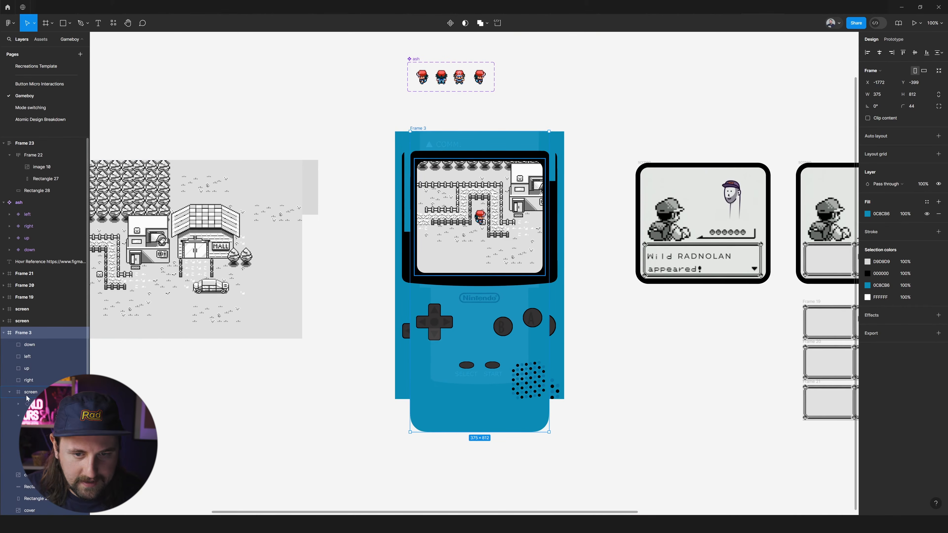
{"action": "left_click", "coordinate": [468, 230]}
{"action": "left_click", "coordinate": [891, 119]}
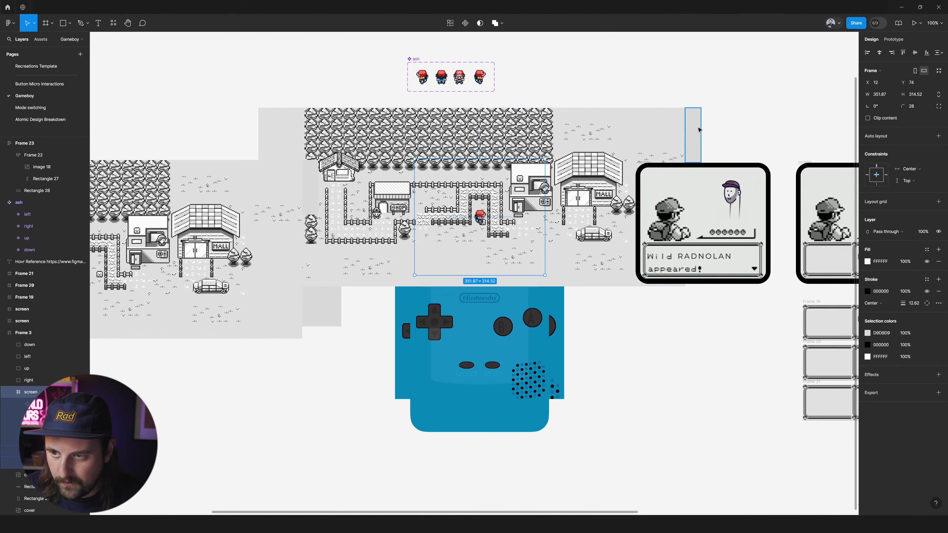
Set the width of the rectangle at the pasted map's right edge to 80
{"action": "left_click", "coordinate": [689, 129]}
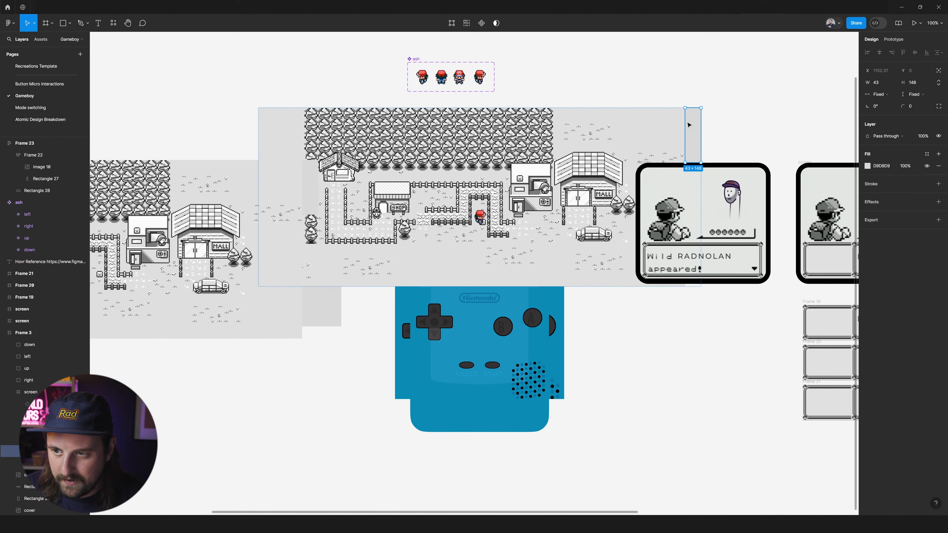
{"action": "left_click_drag", "start_coordinate": [686, 122], "coordinate": [679, 140]}
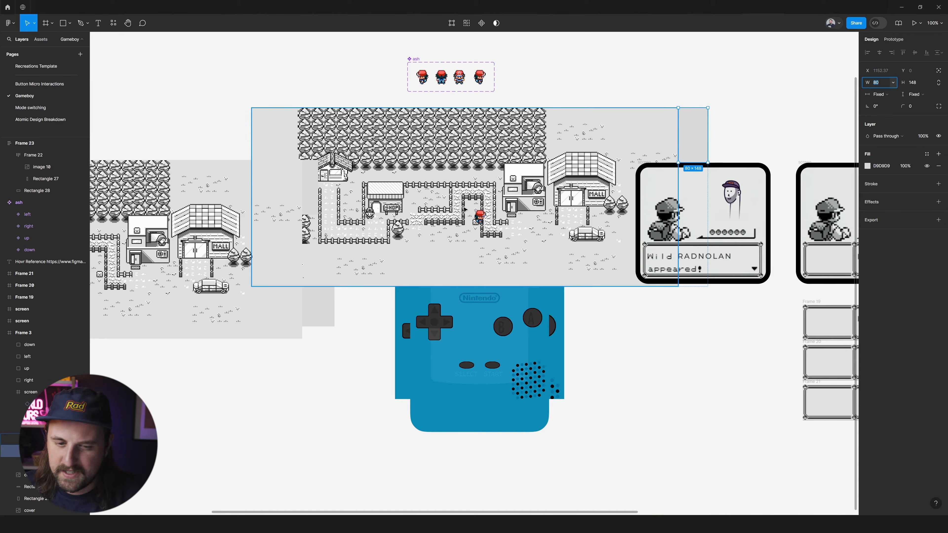
Set the pasted outer map frame's constraints to Left and Top
{"action": "left_click", "coordinate": [48, 416]}
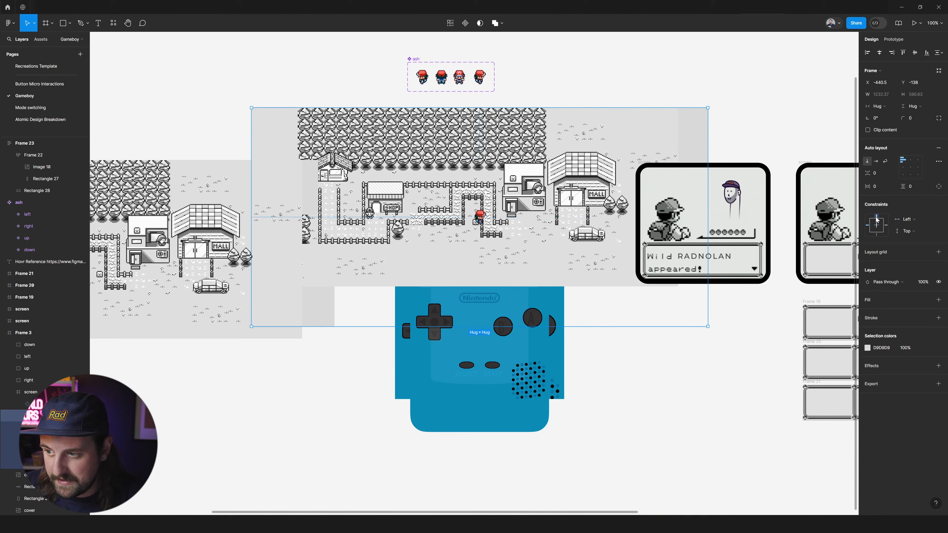
{"action": "left_click", "coordinate": [879, 226]}
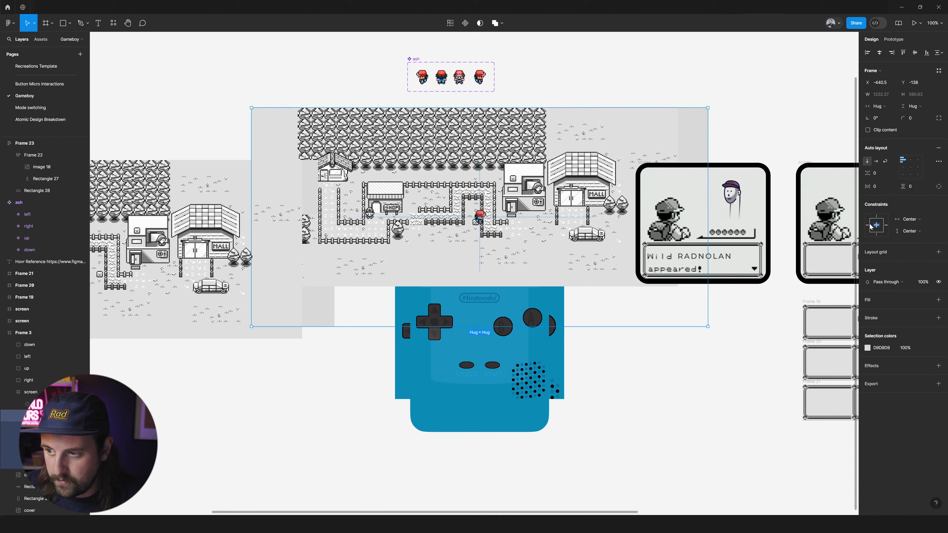
{"action": "left_click", "coordinate": [868, 225]}
{"action": "left_click", "coordinate": [877, 217]}
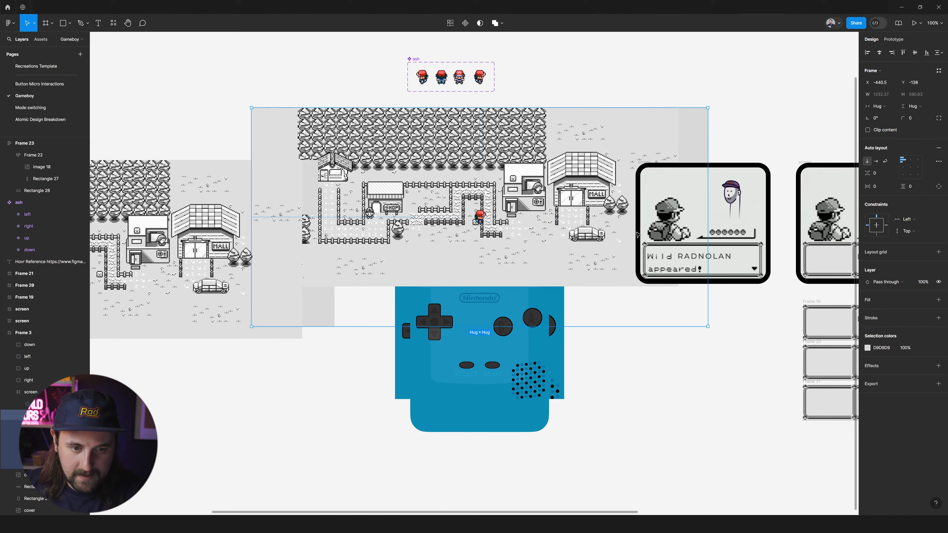
Nudge the pasted map frame to X -270.5, Y -132 so the character stands on the path beside the shop
{"action": "key", "text": "shift+Right"}
{"action": "key", "text": "shift+Right"}
{"action": "key", "text": "shift+Right"}
{"action": "key", "text": "shift+Right"}
{"action": "key", "text": "shift+Right"}
{"action": "key", "text": "shift+Down"}
{"action": "key", "text": "shift+Right"}
{"action": "key", "text": "shift+Right"}
{"action": "key", "text": "shift+Right"}
{"action": "key", "text": "shift+Right"}
{"action": "key", "text": "shift+Right"}
{"action": "key", "text": "shift+Right"}
{"action": "key", "text": "shift+Right"}
{"action": "key", "text": "shift+Right"}
{"action": "key", "text": "shift+Right"}
{"action": "key", "text": "shift+Right"}
{"action": "key", "text": "shift+Right"}
{"action": "key", "text": "shift+Right"}
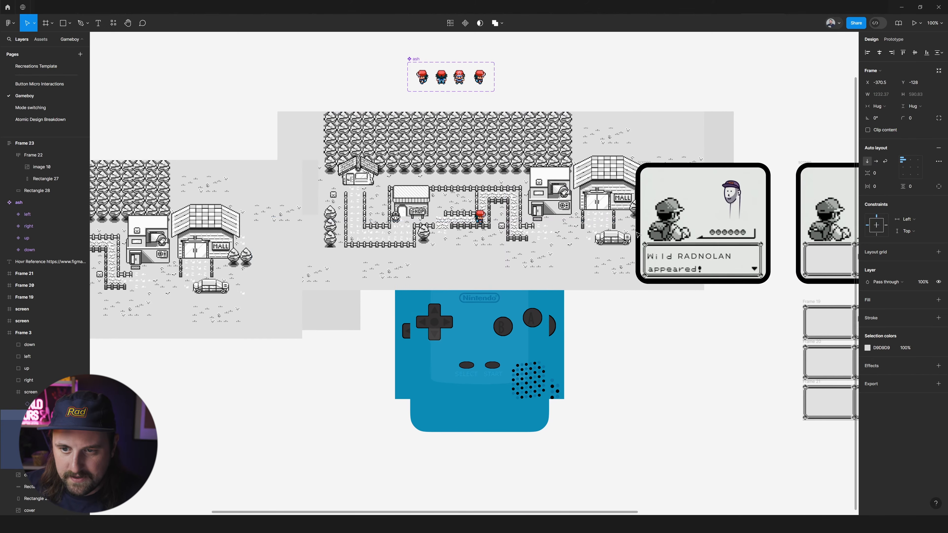
{"action": "key", "text": "Up"}
{"action": "key", "text": "Up"}
{"action": "key", "text": "Up"}
{"action": "key", "text": "Up"}
{"action": "key", "text": "Up"}
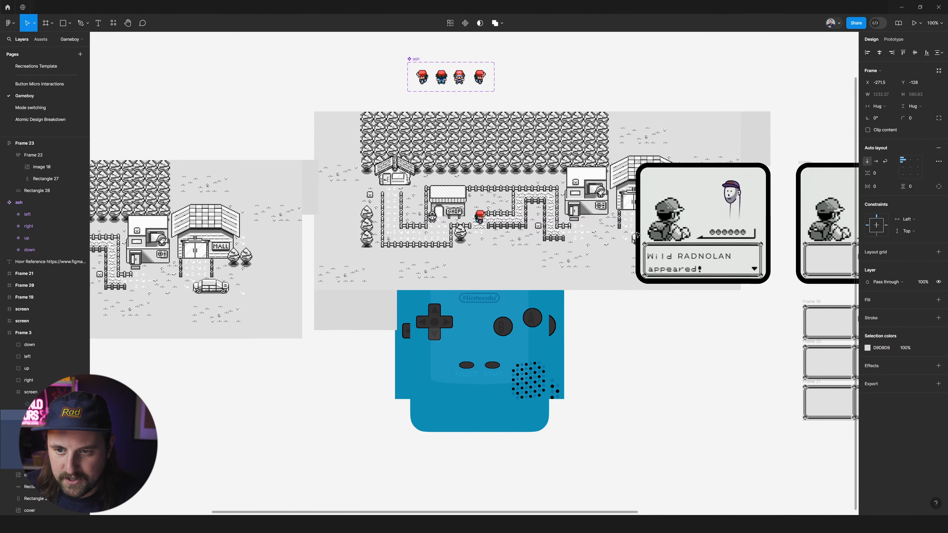
{"action": "key", "text": "Left"}
{"action": "key", "text": "Right"}
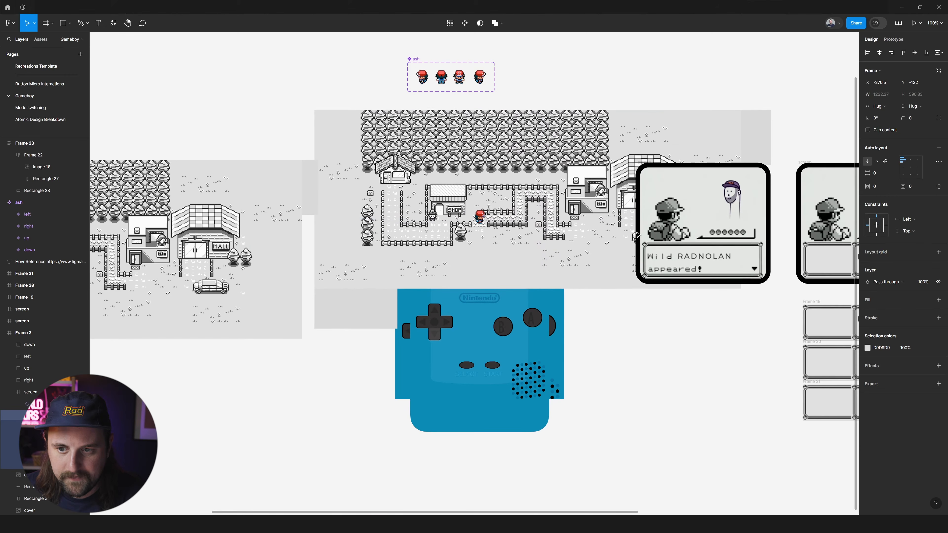
{"action": "key", "text": "Down"}
{"action": "scroll", "coordinate": [559, 228], "scroll_direction": "up", "scroll_amount": 5}
{"action": "scroll", "coordinate": [559, 228], "scroll_direction": "right", "scroll_amount": 3}
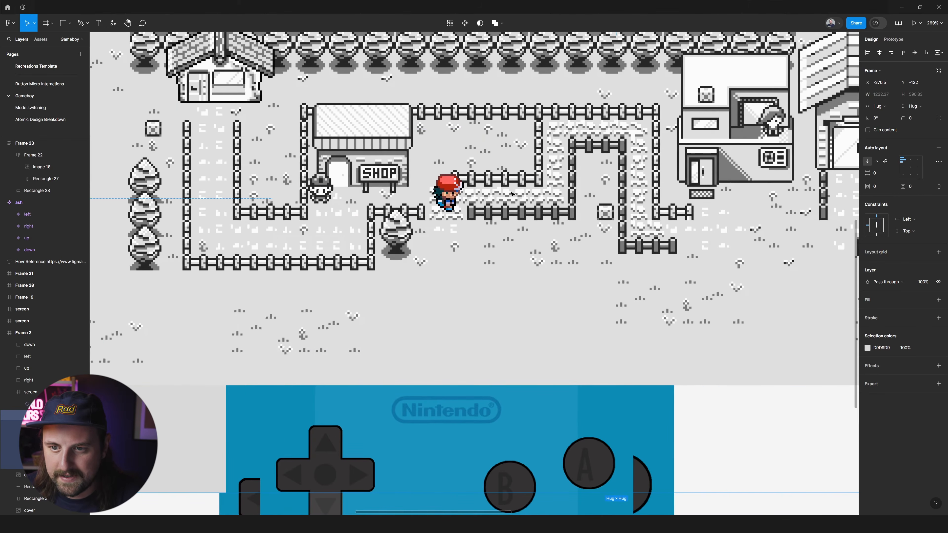
{"action": "scroll", "coordinate": [453, 194], "scroll_direction": "down", "scroll_amount": 5}
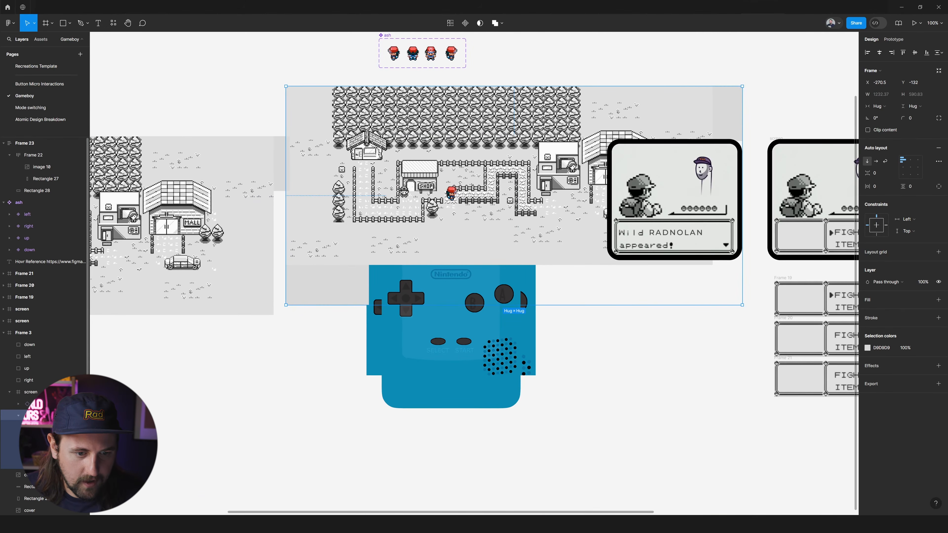
Rename the pasted outer auto layout frame as map and the auto layout frame inside it as left/right
{"action": "double_click", "coordinate": [54, 417]}
{"action": "type", "text": "map"}
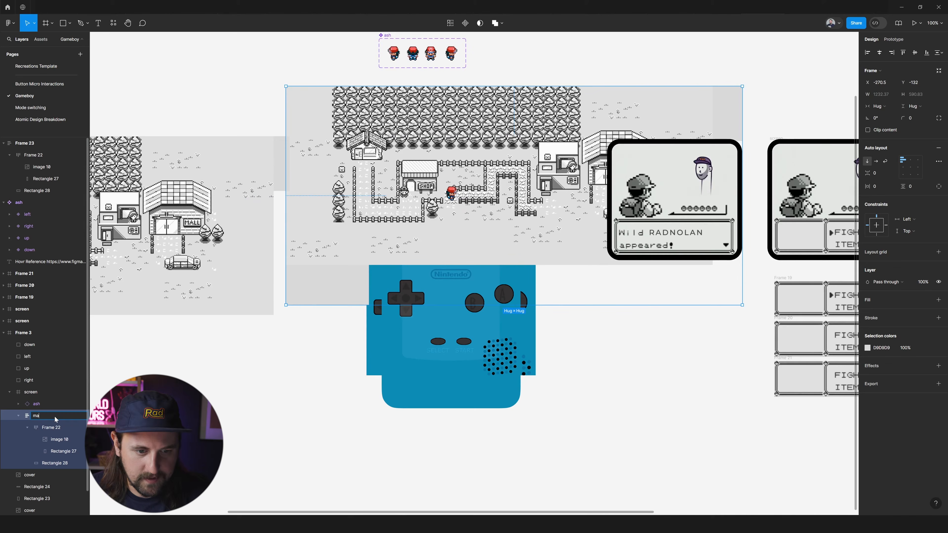
{"action": "key", "text": "Return"}
{"action": "left_click", "coordinate": [41, 427]}
{"action": "left_click", "coordinate": [27, 429]}
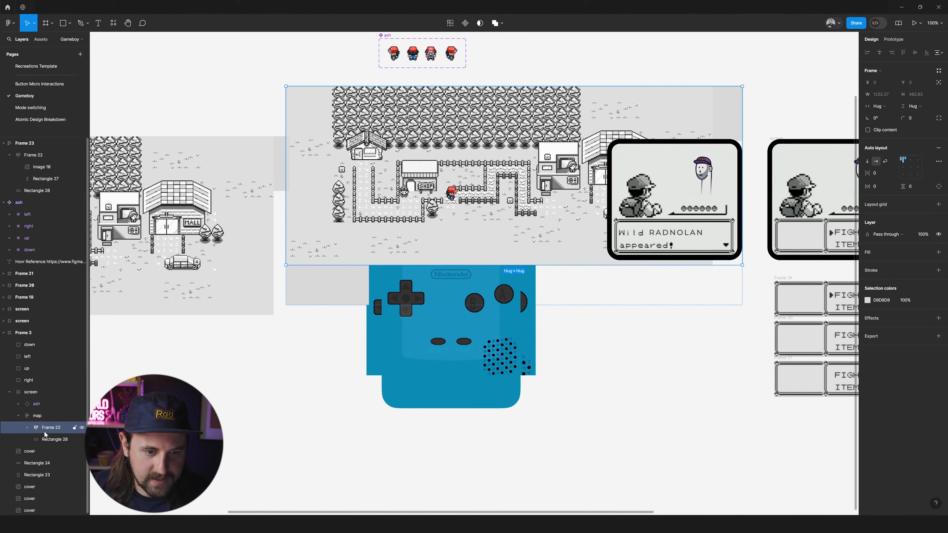
{"action": "double_click", "coordinate": [47, 427]}
{"action": "type", "text": "left/riog"}
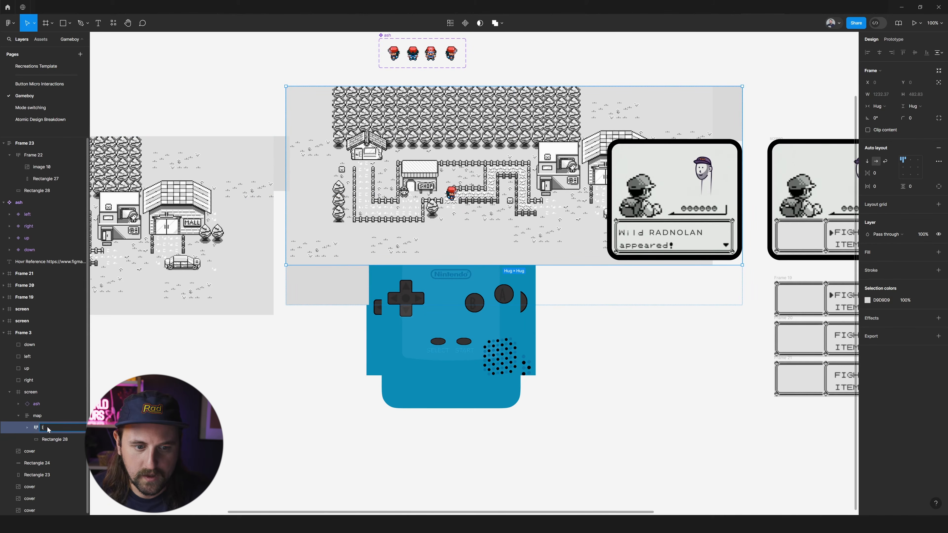
{"action": "key", "text": "BackSpace"}
{"action": "key", "text": "BackSpace"}
{"action": "type", "text": "ght"}
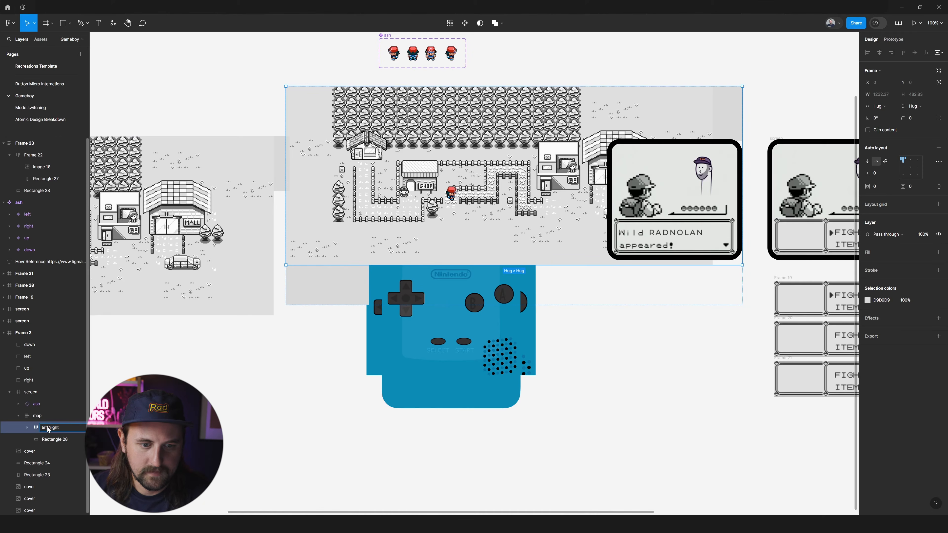
{"action": "key", "text": "Return"}
Rename the rectangle below the map as up/down--bumper and the rectangle inside the left/right frame as its own bumper
{"action": "left_click", "coordinate": [53, 440]}
{"action": "double_click", "coordinate": [52, 441]}
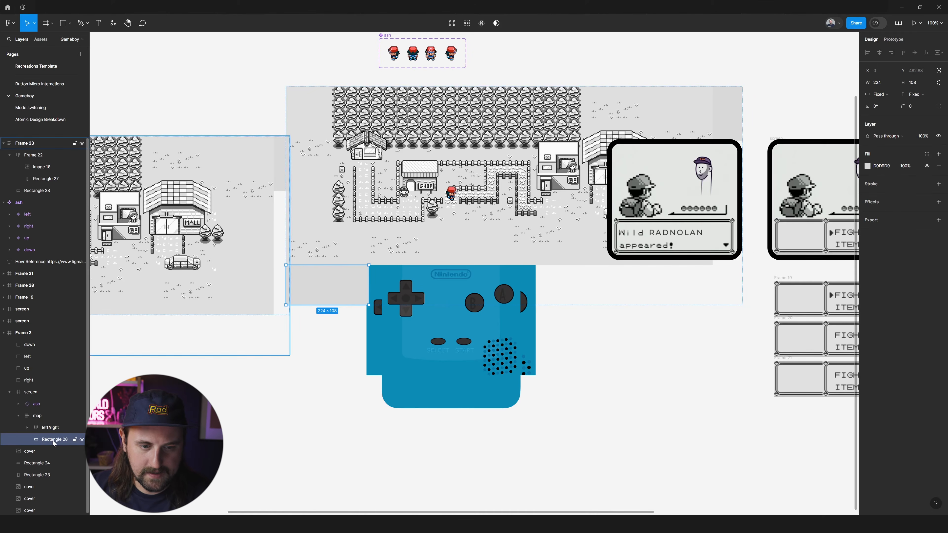
{"action": "type", "text": "up/down--bu"}
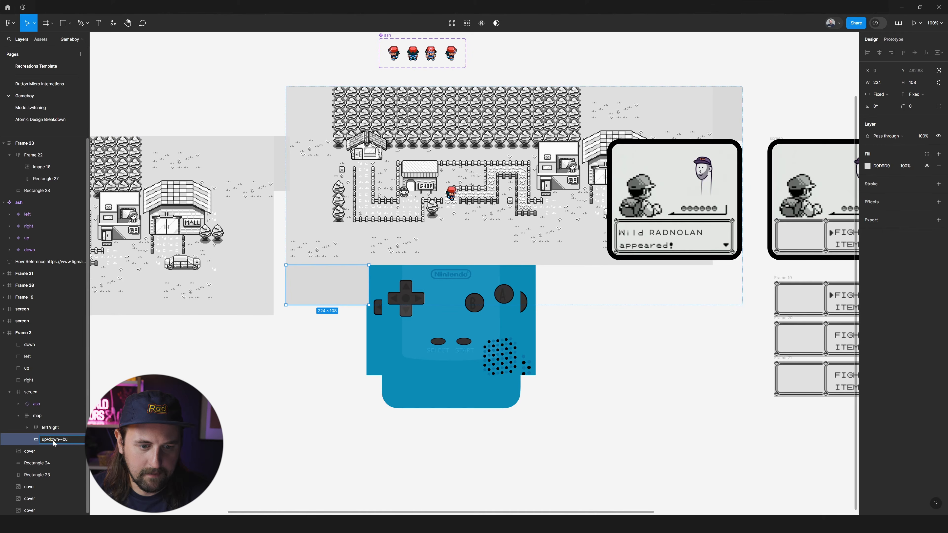
{"action": "type", "text": "mper"}
{"action": "key", "text": "Return"}
{"action": "left_click", "coordinate": [30, 429]}
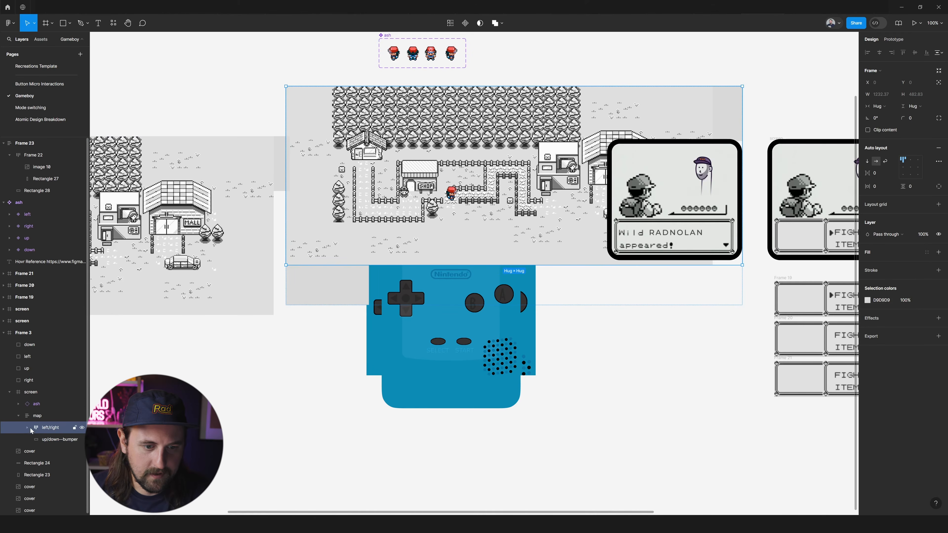
{"action": "left_click", "coordinate": [27, 428]}
{"action": "double_click", "coordinate": [50, 450]}
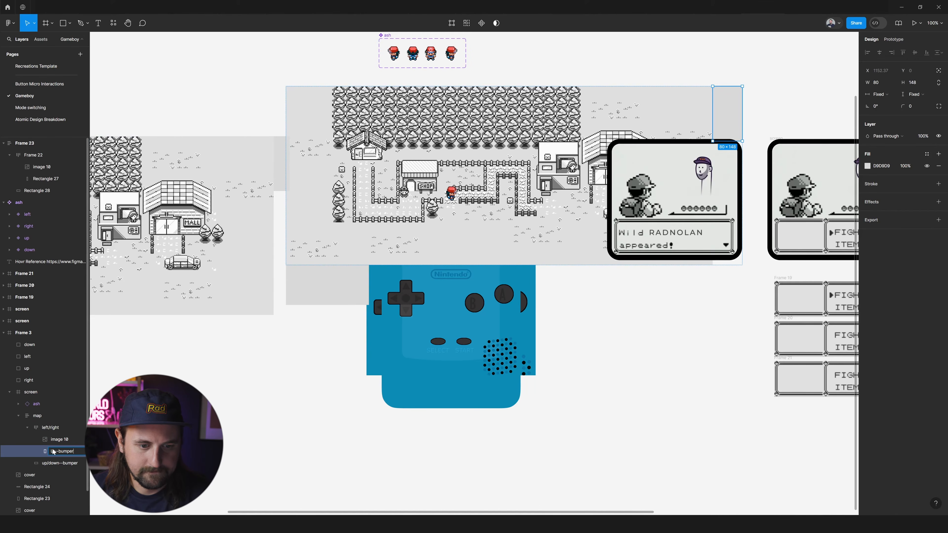
{"action": "left_click", "coordinate": [60, 463]}
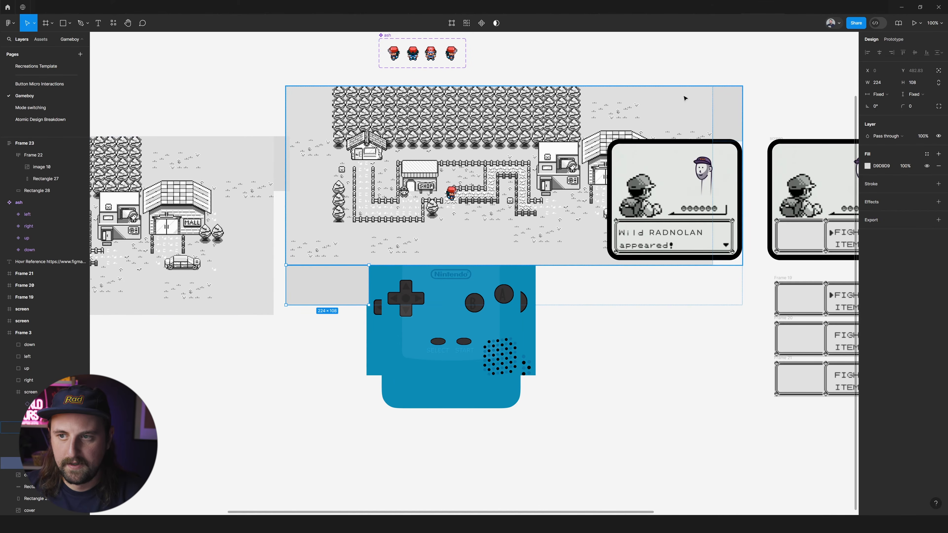
Try resizing the width of the bumper at the map's right edge, and undo the change
{"action": "left_click", "coordinate": [721, 102]}
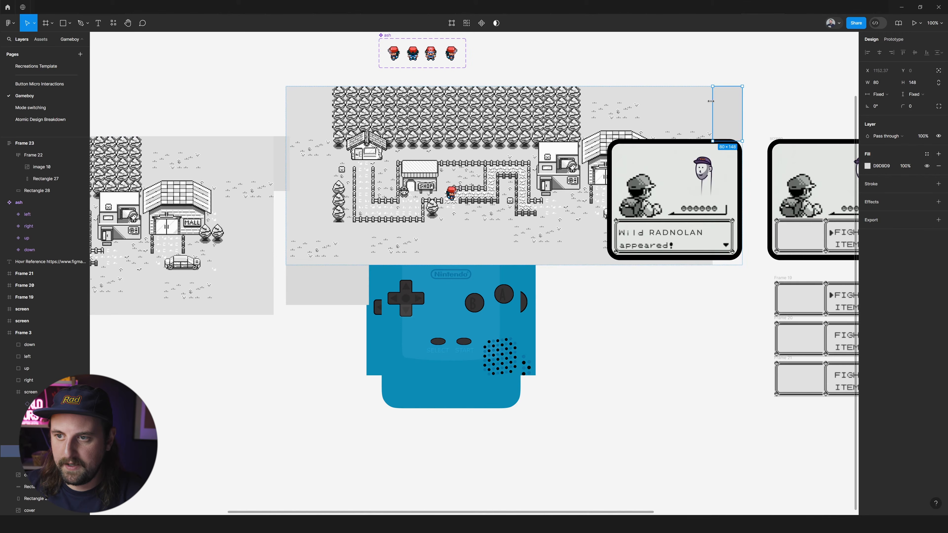
{"action": "mouse_move", "coordinate": [710, 101]}
{"action": "left_mouse_down"}
{"action": "mouse_move", "coordinate": [696, 101]}
{"action": "mouse_move", "coordinate": [726, 101]}
{"action": "mouse_move", "coordinate": [713, 102]}
{"action": "left_mouse_up"}
{"action": "key", "text": "ctrl+z"}
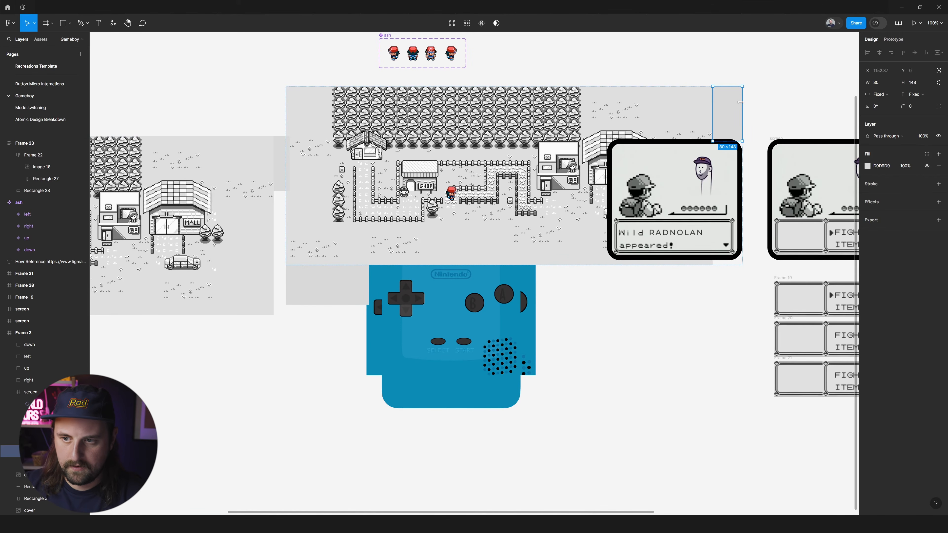
{"action": "key", "text": "ctrl+z"}
{"action": "key", "text": "super"}
Reorder the bumper ahead of the map image in the left/right frame so it sits on the map's left side
{"action": "left_click", "coordinate": [731, 123], "text": "ctrl"}
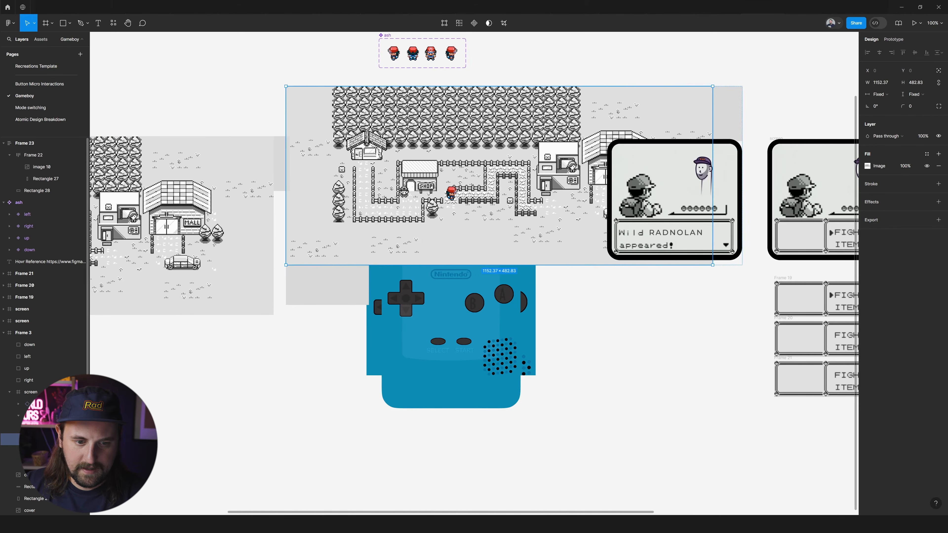
{"action": "left_click_drag", "start_coordinate": [49, 451], "coordinate": [49, 434]}
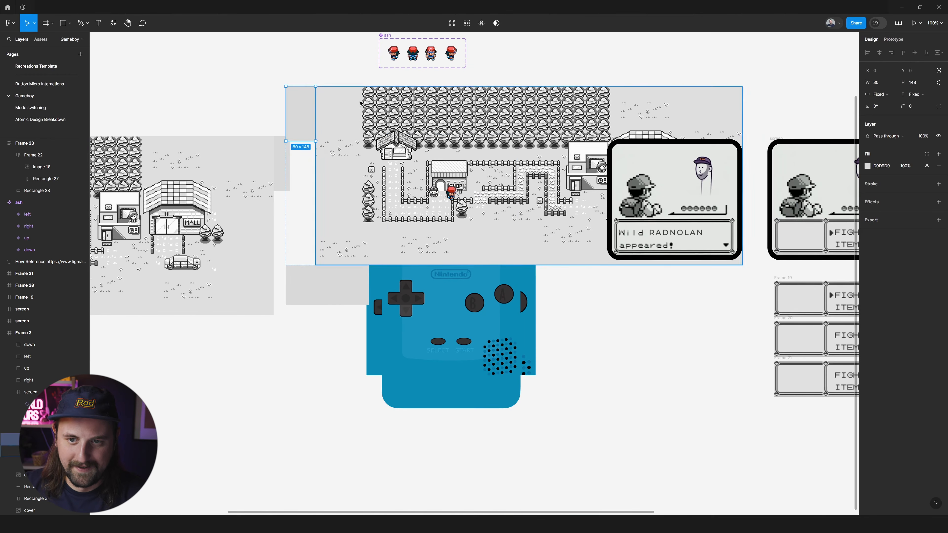
Nudge the map frame left to X -360.5 so the character stands on the path east of the shop
{"action": "left_click", "coordinate": [440, 140]}
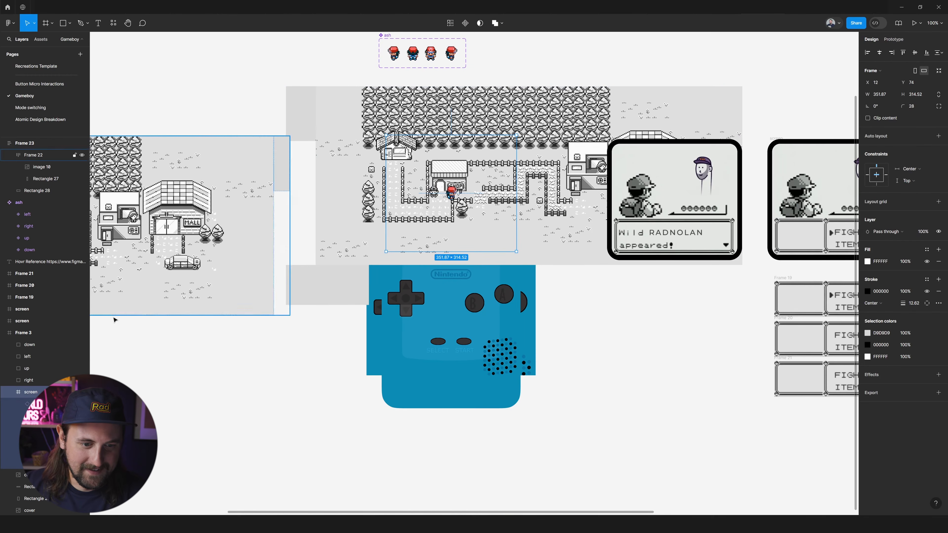
{"action": "left_click", "coordinate": [48, 416]}
{"action": "key", "text": "shift+Left"}
{"action": "key", "text": "shift+Left"}
{"action": "key", "text": "shift+Left"}
{"action": "key", "text": "shift+Left"}
{"action": "key", "text": "shift+Left"}
{"action": "key", "text": "shift+Left"}
{"action": "key", "text": "shift+Left"}
{"action": "key", "text": "shift+Left"}
{"action": "key", "text": "shift+Left"}
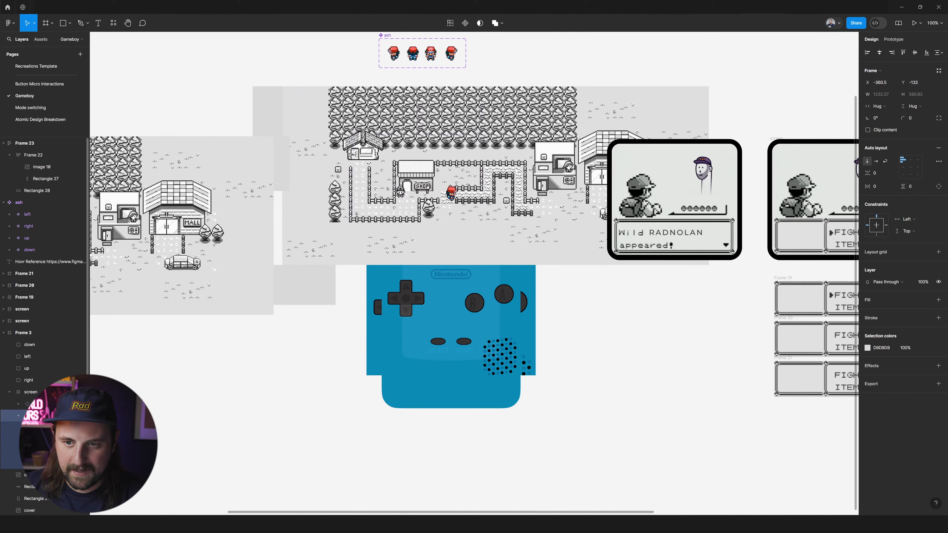
Delete the inner frame with the map image from the original map frame outside the Game Boy
{"action": "left_click", "coordinate": [215, 230]}
{"action": "key", "text": "Delete"}
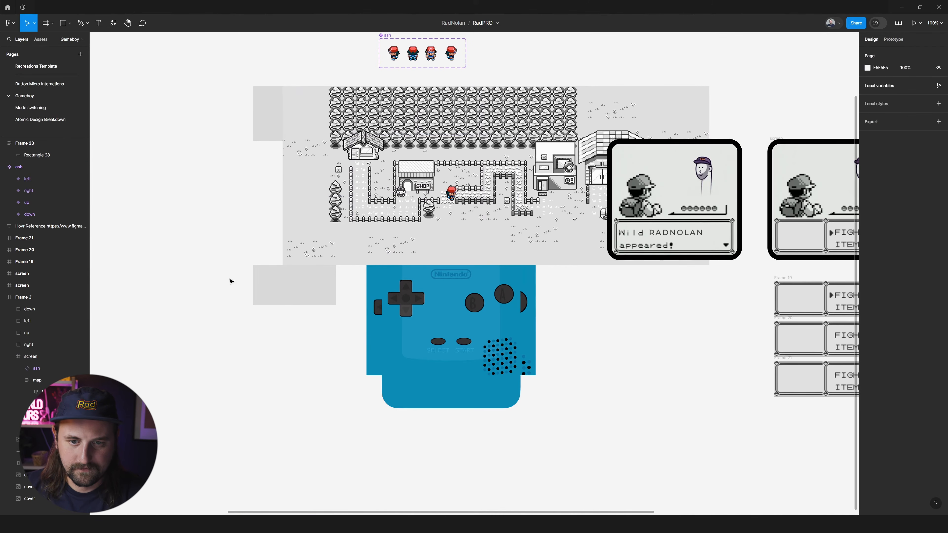
Delete the leftover original map frame from the empty canvas area beside the Game Boy
{"action": "scroll", "coordinate": [277, 290], "scroll_direction": "left", "scroll_amount": 10}
{"action": "left_click", "coordinate": [213, 127]}
{"action": "key", "text": "Delete"}
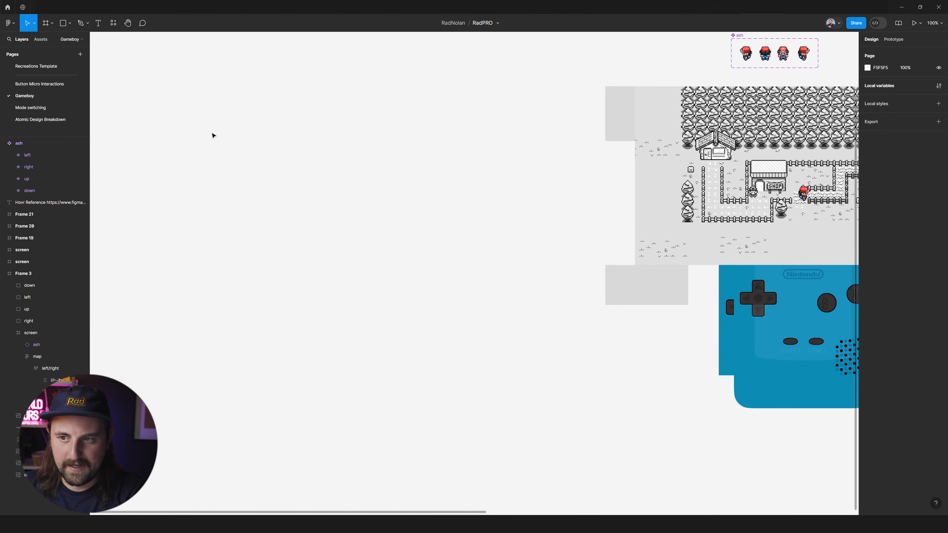
Move the two battle screens and the three battle menu frames together onto the empty canvas east of the map
{"action": "scroll", "coordinate": [212, 133], "scroll_direction": "right", "scroll_amount": 9}
{"action": "scroll", "coordinate": [679, 223], "scroll_direction": "right", "scroll_amount": 6}
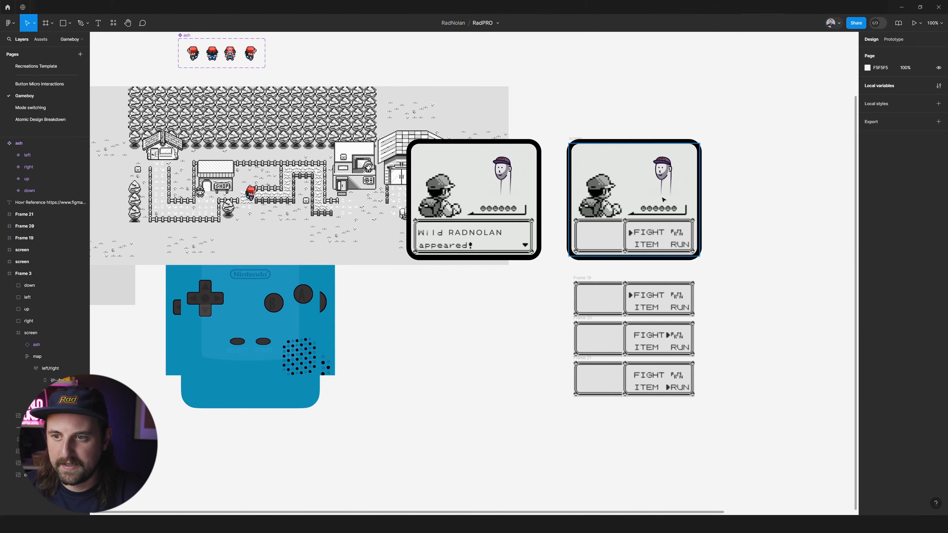
{"action": "scroll", "coordinate": [533, 131], "scroll_direction": "down", "scroll_amount": 4}
{"action": "left_click", "coordinate": [500, 149]}
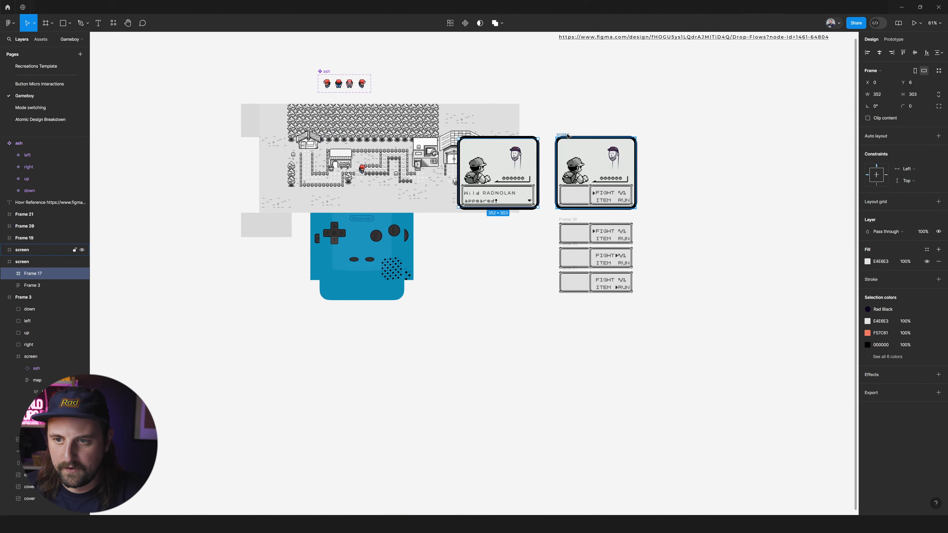
{"action": "left_click", "coordinate": [562, 146], "text": "shift"}
{"action": "left_click_drag", "start_coordinate": [668, 106], "coordinate": [547, 317]}
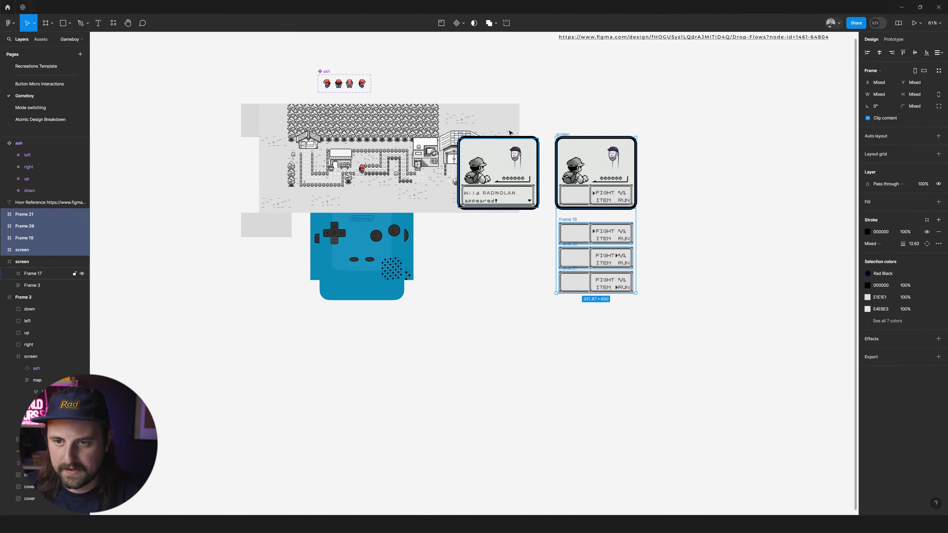
{"action": "left_click", "coordinate": [500, 154], "text": "shift"}
{"action": "left_click_drag", "start_coordinate": [483, 156], "coordinate": [649, 170]}
{"action": "left_click", "coordinate": [461, 141], "text": "shift"}
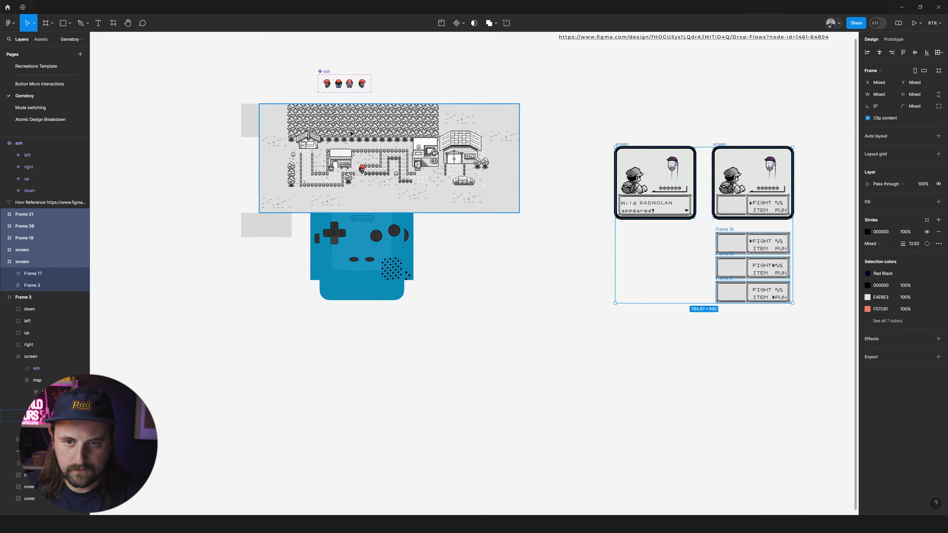
Toggle content clipping on the Game Boy screen frame to compare the clipped and unclipped map, ending with it unclipped
{"action": "scroll", "coordinate": [355, 128], "scroll_direction": "up", "scroll_amount": 4}
{"action": "scroll", "coordinate": [255, 94], "scroll_direction": "left", "scroll_amount": 1}
{"action": "scroll", "coordinate": [296, 101], "scroll_direction": "up", "scroll_amount": 1}
{"action": "left_click", "coordinate": [330, 193]}
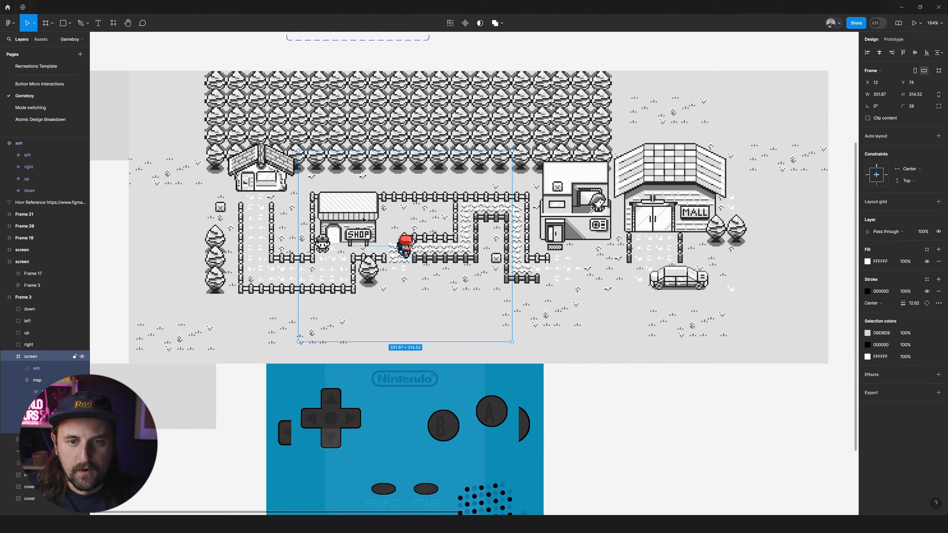
{"action": "scroll", "coordinate": [337, 200], "scroll_direction": "left", "scroll_amount": 2}
{"action": "scroll", "coordinate": [337, 200], "scroll_direction": "down", "scroll_amount": 1}
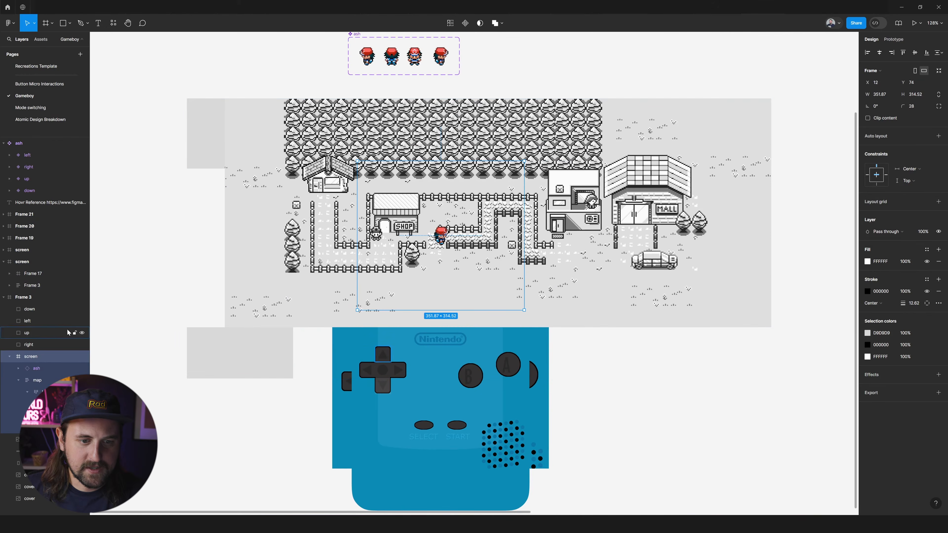
{"action": "left_click", "coordinate": [879, 120]}
{"action": "left_click", "coordinate": [880, 120]}
{"action": "left_click", "coordinate": [879, 120]}
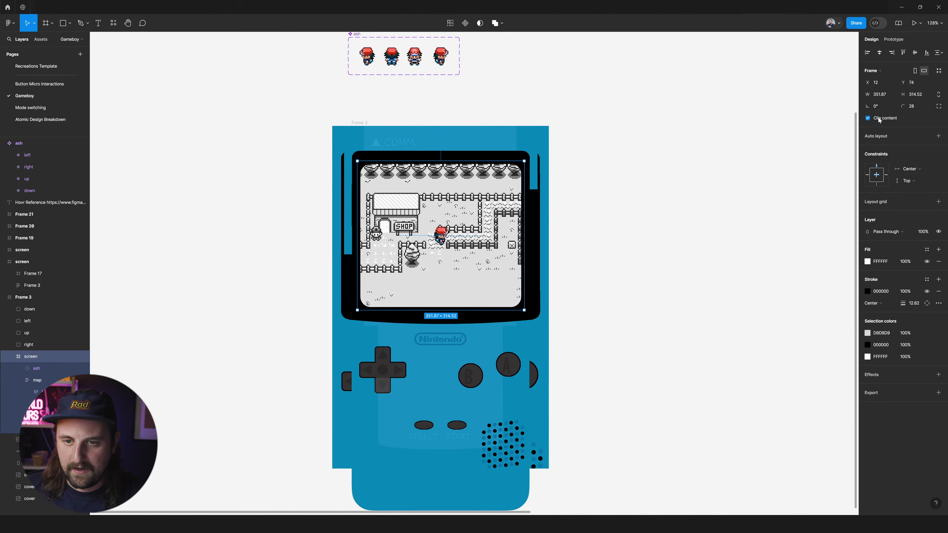
{"action": "left_click", "coordinate": [880, 120]}
{"action": "left_click", "coordinate": [880, 120]}
{"action": "left_click", "coordinate": [880, 120]}
{"action": "left_click", "coordinate": [880, 120]}
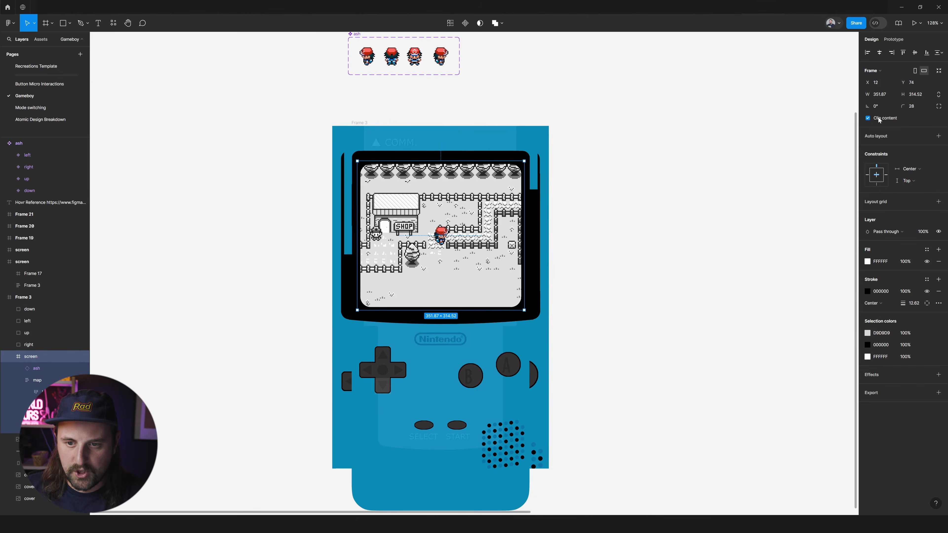
{"action": "left_click", "coordinate": [879, 120]}
Try narrowing the left/right bumper beside the map and restore its width
{"action": "left_click", "coordinate": [203, 145]}
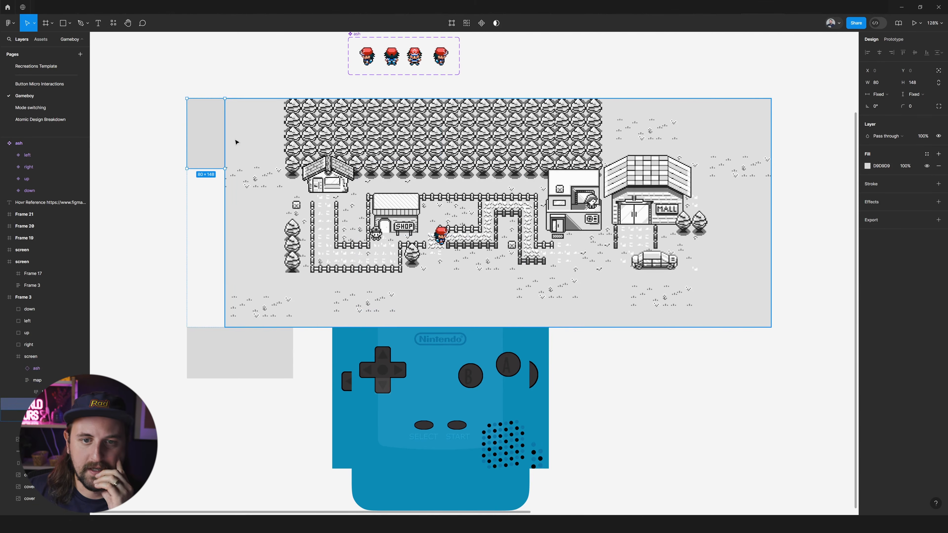
{"action": "mouse_move", "coordinate": [226, 136]}
{"action": "left_mouse_down"}
{"action": "mouse_move", "coordinate": [294, 134]}
{"action": "mouse_move", "coordinate": [210, 138]}
{"action": "left_mouse_up"}
{"action": "left_click_drag", "start_coordinate": [205, 138], "coordinate": [225, 217]}
Try resizing the width and height of the bumper below the map, undoing each change
{"action": "left_click", "coordinate": [244, 336]}
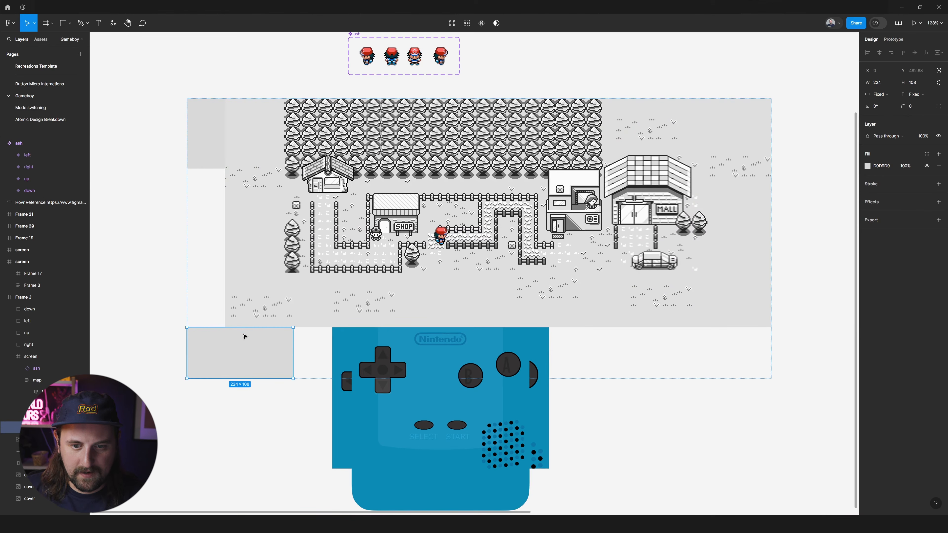
{"action": "left_click_drag", "start_coordinate": [294, 346], "coordinate": [399, 352]}
{"action": "key", "text": "ctrl+z"}
{"action": "left_click_drag", "start_coordinate": [266, 329], "coordinate": [261, 275]}
{"action": "key", "text": "ctrl+z"}
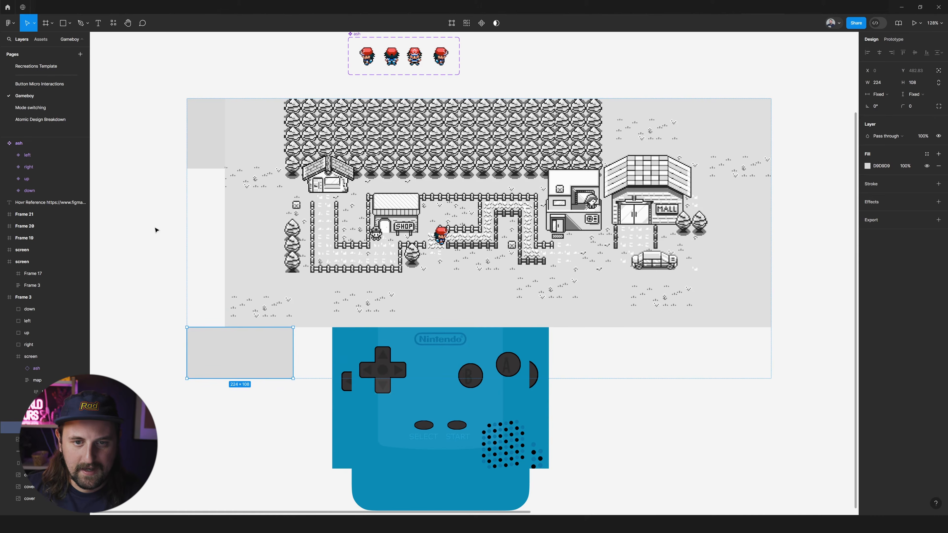
Reorder the lower bumper above the map image and reduce its height to 82
{"action": "key", "text": "Up"}
{"action": "key", "text": "Escape"}
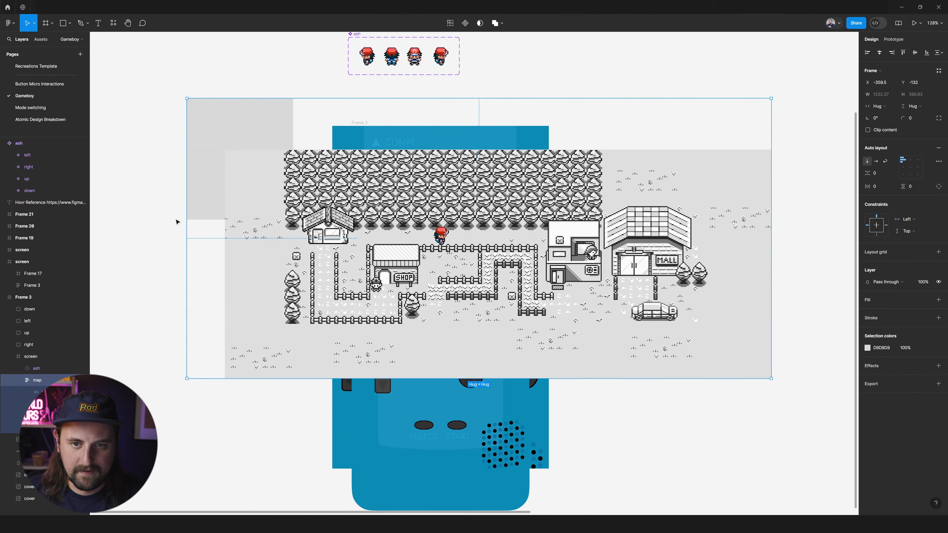
{"action": "left_click", "coordinate": [248, 115]}
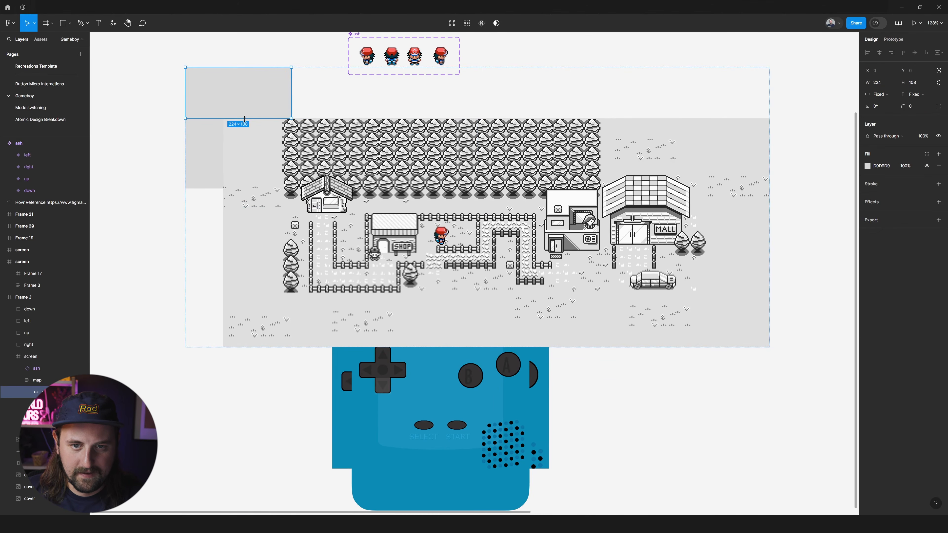
{"action": "left_click_drag", "start_coordinate": [245, 119], "coordinate": [221, 126]}
{"action": "left_click", "coordinate": [217, 133]}
{"action": "left_click", "coordinate": [233, 94]}
Move the up/down bumper back below the map image, then try changing its height and undo the resize
{"action": "key", "text": "Down"}
{"action": "key", "text": "shift+Return"}
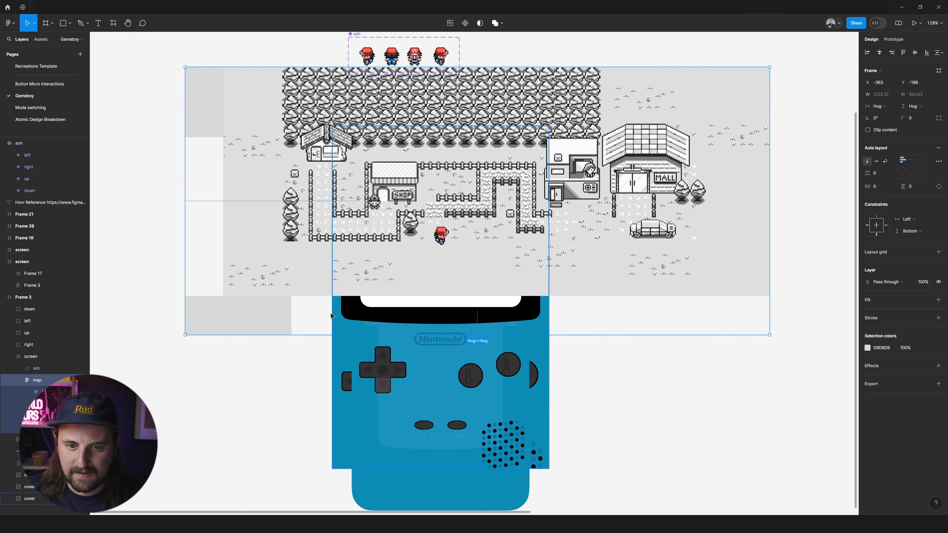
{"action": "left_click", "coordinate": [257, 307]}
{"action": "mouse_move", "coordinate": [256, 293]}
{"action": "left_mouse_down"}
{"action": "mouse_move", "coordinate": [264, 245]}
{"action": "mouse_move", "coordinate": [252, 244]}
{"action": "mouse_move", "coordinate": [263, 278]}
{"action": "left_mouse_up"}
{"action": "key", "text": "ctrl+z"}
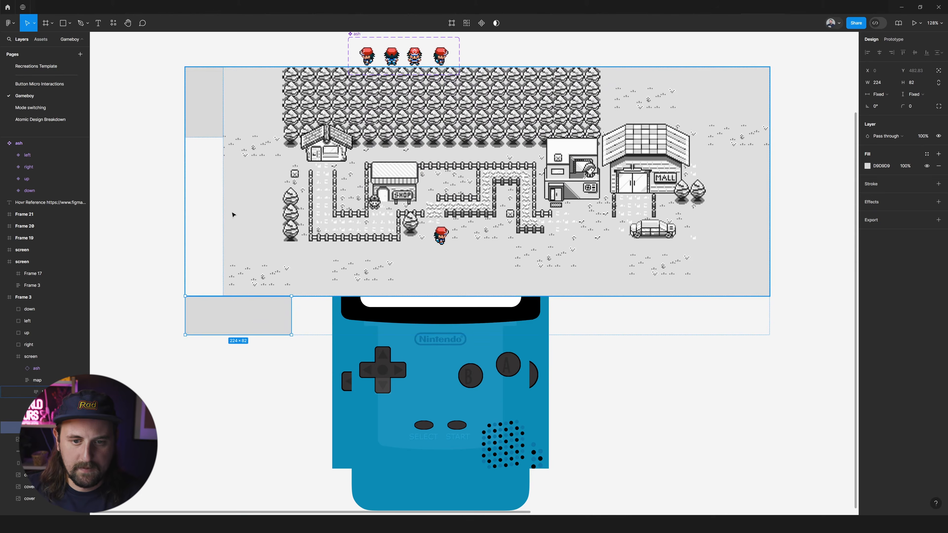
Reorder the up/down bumper above the map image and constrain the map frame to the top
{"action": "key", "text": "Up"}
{"action": "key", "text": "shift+Return"}
{"action": "left_click", "coordinate": [877, 217]}
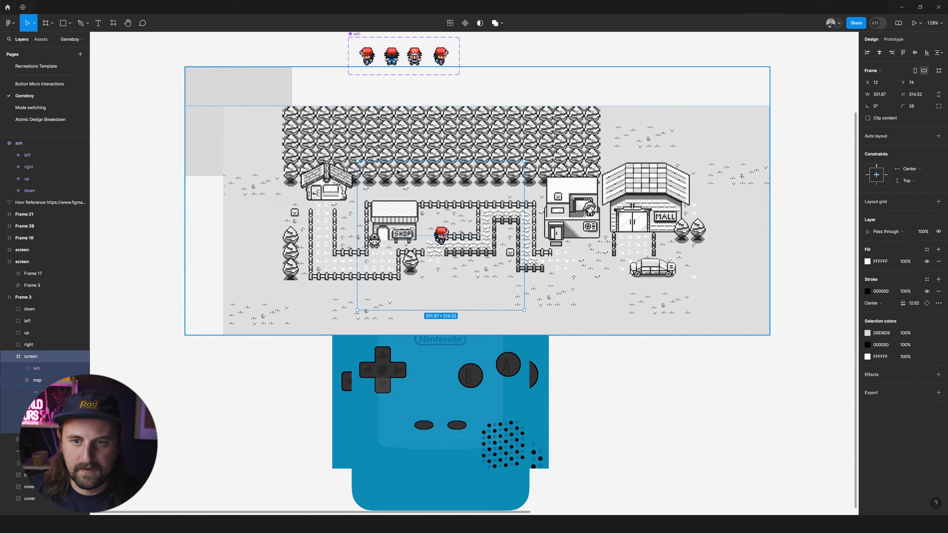
Move the map frame up slightly so the character stands on the path east of the shop
{"action": "key", "text": "shift+Return"}
{"action": "double_click", "coordinate": [445, 225]}
{"action": "mouse_move", "coordinate": [443, 225]}
{"action": "left_mouse_down"}
{"action": "mouse_move", "coordinate": [451, 233]}
{"action": "mouse_move", "coordinate": [446, 217]}
{"action": "left_mouse_up"}
Set the height of the up/down bumper above the map to 1
{"action": "double_click", "coordinate": [263, 92]}
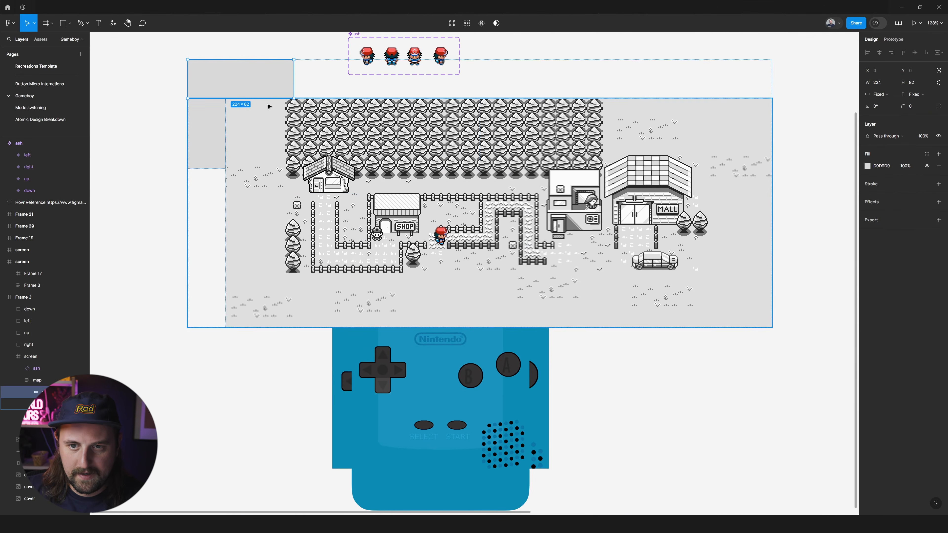
{"action": "scroll", "coordinate": [270, 107], "scroll_direction": "up", "scroll_amount": 2}
{"action": "left_click_drag", "start_coordinate": [267, 187], "coordinate": [263, 150]}
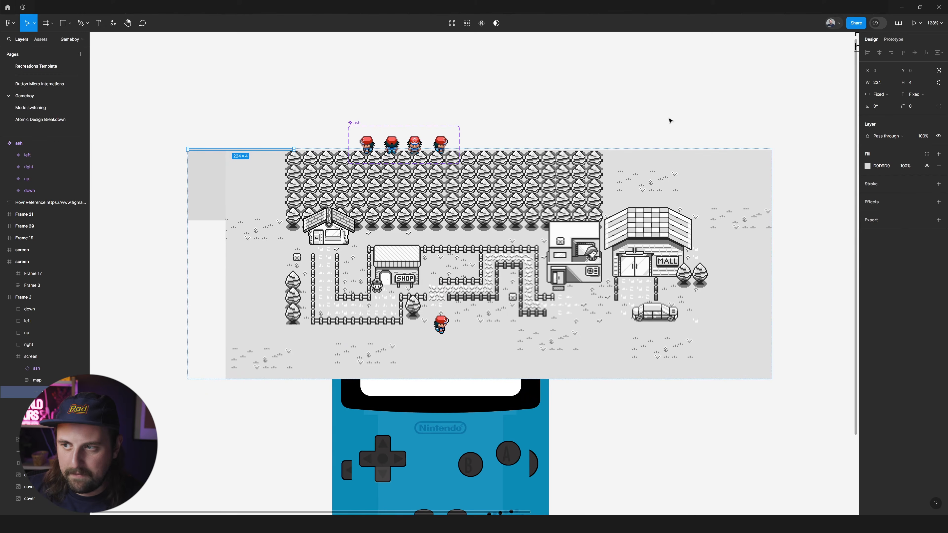
{"action": "left_click", "coordinate": [912, 83]}
{"action": "type", "text": "1"}
{"action": "key", "text": "Return"}
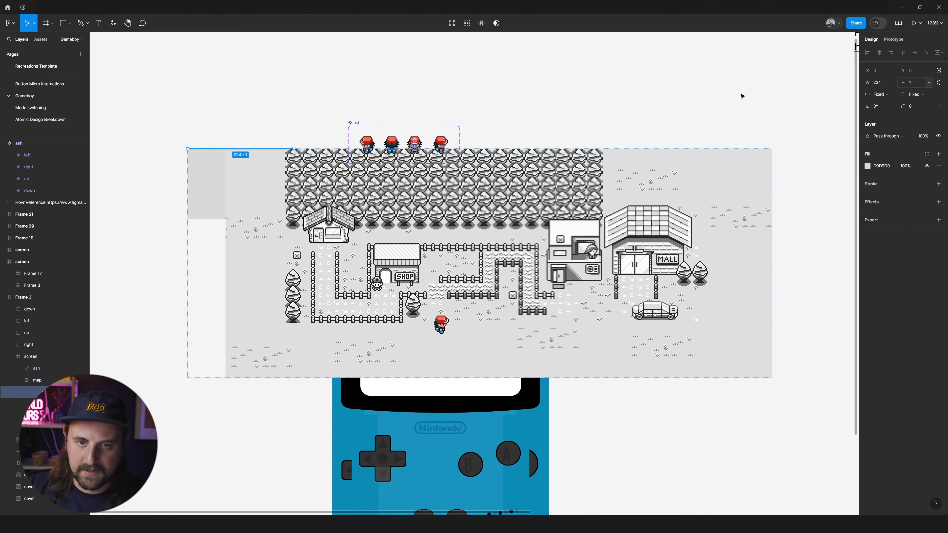
Set the width of the left/right bumper beside the map to 1
{"action": "double_click", "coordinate": [218, 194]}
{"action": "left_click", "coordinate": [884, 84]}
{"action": "type", "text": "1"}
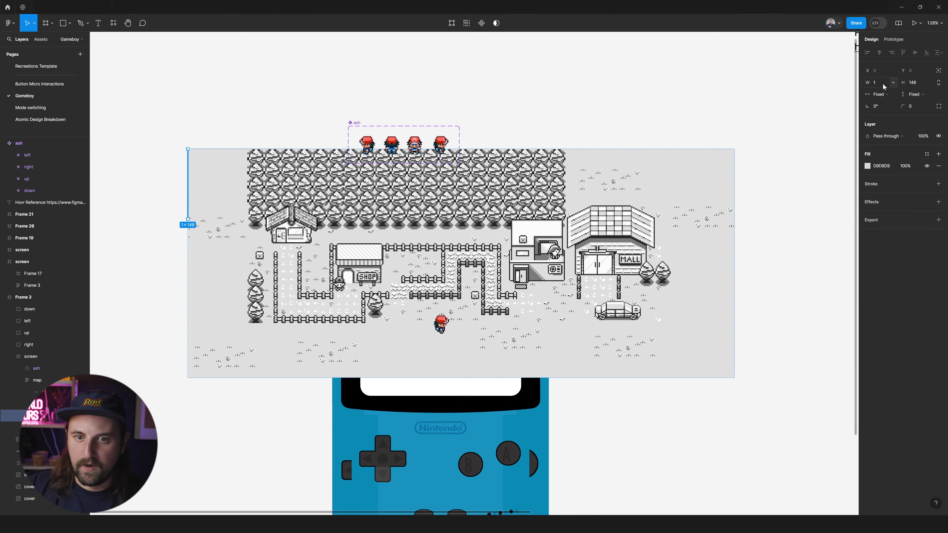
{"action": "key", "text": "Return"}
{"action": "left_click", "coordinate": [383, 96]}
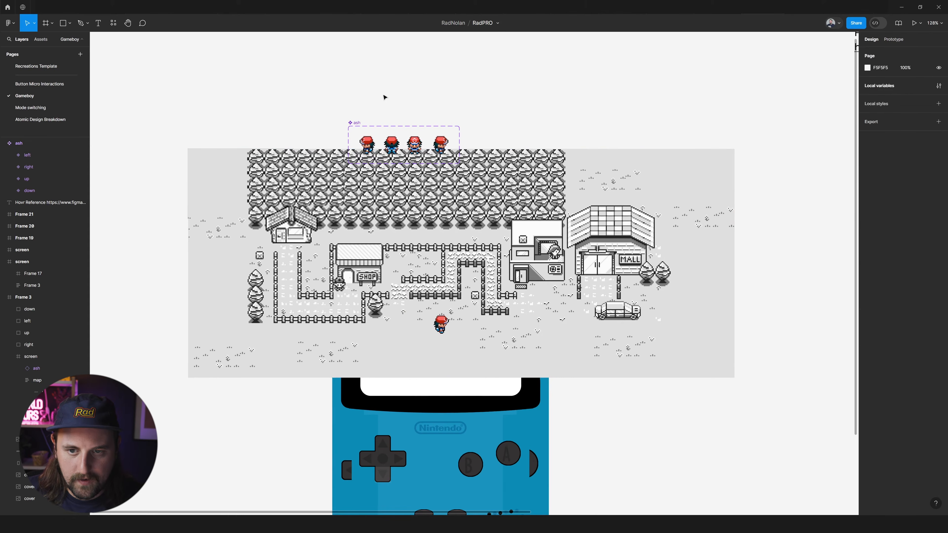
{"action": "scroll", "coordinate": [275, 142], "scroll_direction": "left", "scroll_amount": 1}
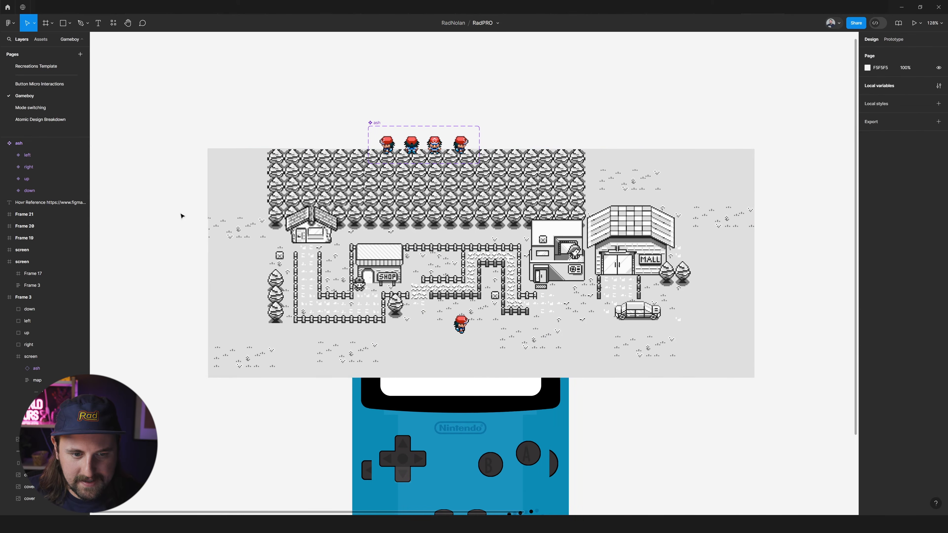
Nudge the whole map frame to X -278, Y -155 so the character stands on the path east of the shop
{"action": "left_click", "coordinate": [49, 416]}
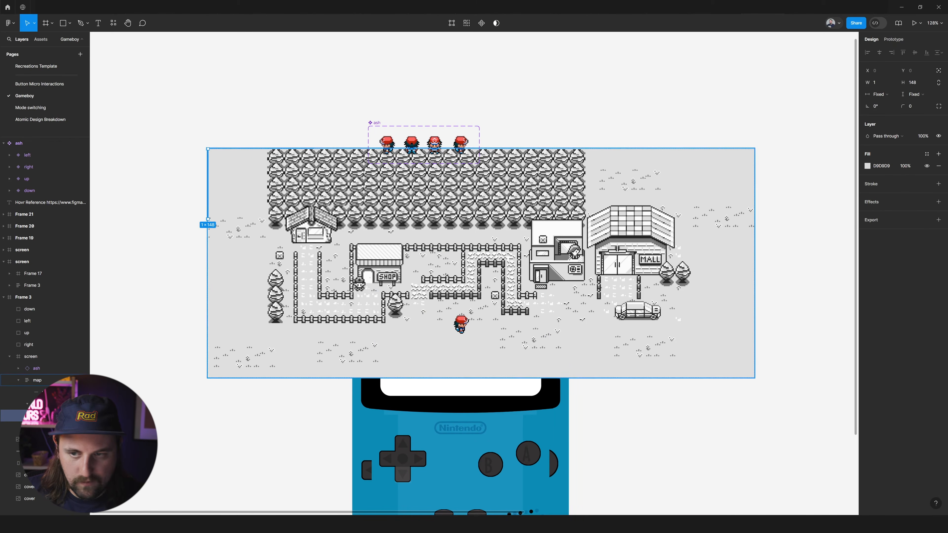
{"action": "left_click", "coordinate": [49, 392]}
{"action": "left_click", "coordinate": [49, 404]}
{"action": "left_click", "coordinate": [42, 381]}
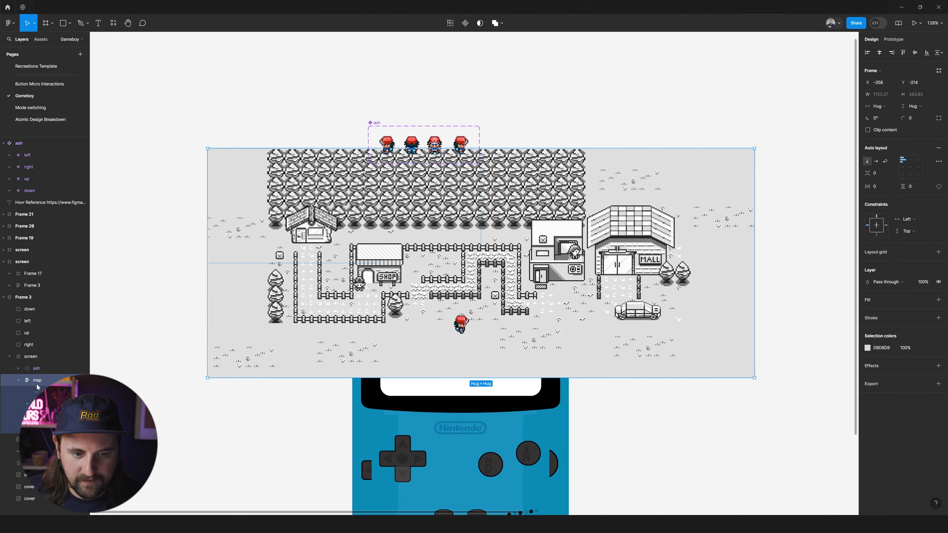
{"action": "key", "text": "Up"}
{"action": "key", "text": "shift+Right"}
{"action": "key", "text": "shift+Down"}
{"action": "key", "text": "shift+Down"}
{"action": "key", "text": "shift+Right"}
{"action": "key", "text": "shift+Right"}
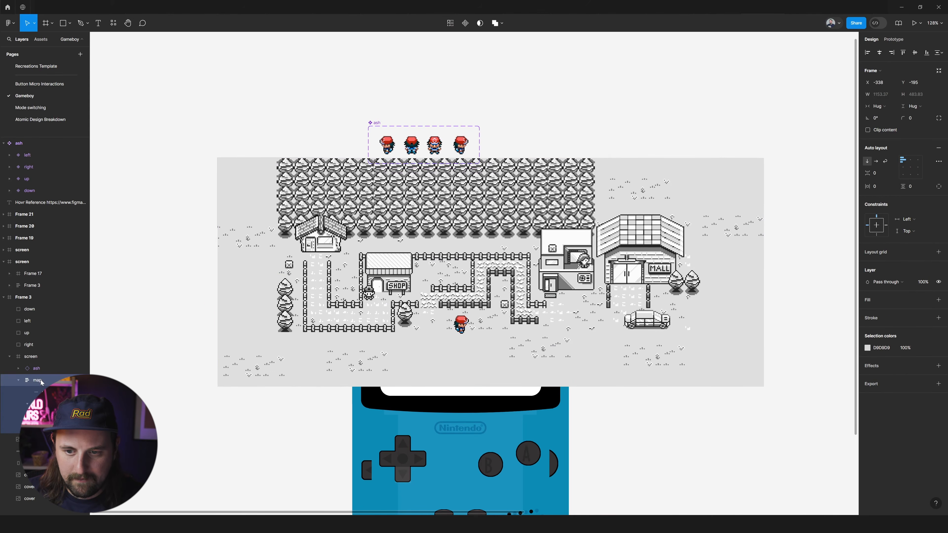
{"action": "key", "text": "shift+Down"}
{"action": "key", "text": "shift+Down"}
{"action": "key", "text": "shift+Down"}
{"action": "key", "text": "shift+Right"}
{"action": "key", "text": "shift+Right"}
{"action": "key", "text": "shift+Right"}
{"action": "key", "text": "shift+Right"}
{"action": "key", "text": "shift+Right"}
{"action": "key", "text": "shift+Right"}
{"action": "key", "text": "shift+Right"}
{"action": "key", "text": "shift+Right"}
{"action": "key", "text": "shift+Right"}
{"action": "key", "text": "shift+Down"}
{"action": "key", "text": "shift+Left"}
{"action": "key", "text": "shift+Left"}
{"action": "key", "text": "shift+Left"}
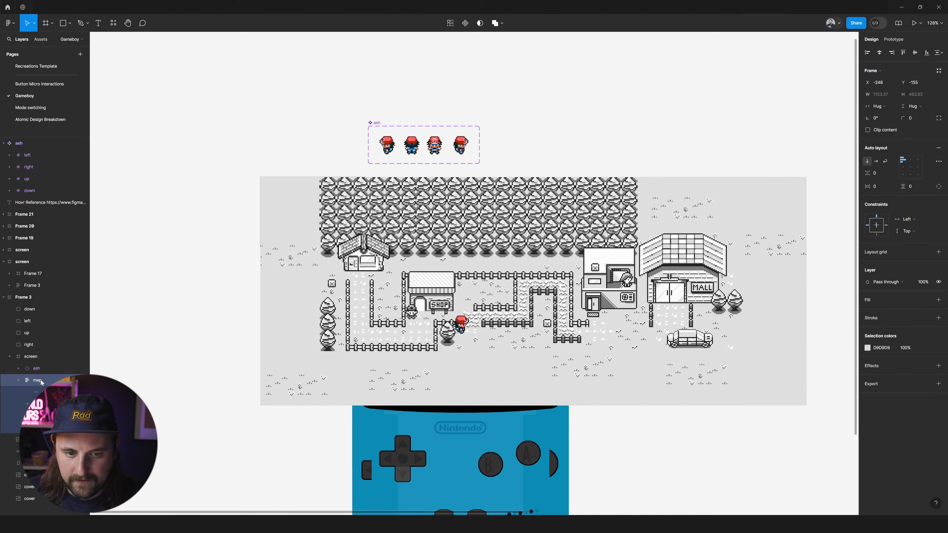
{"action": "key", "text": "shift+Up"}
{"action": "key", "text": "shift+Left"}
{"action": "key", "text": "shift+Down"}
{"action": "key", "text": "shift+Down"}
{"action": "key", "text": "shift+Right"}
{"action": "key", "text": "shift+Left"}
{"action": "key", "text": "shift+Up"}
{"action": "key", "text": "shift+Up"}
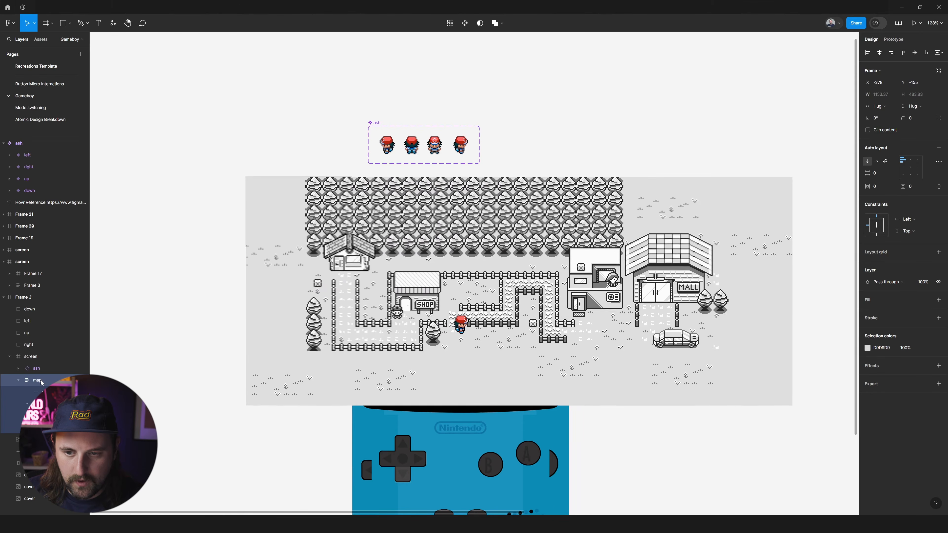
Nudge the map frame to X -38, Y -165 so the character stands on the fenced path below the house
{"action": "key", "text": "shift+Right"}
{"action": "key", "text": "shift+Right"}
{"action": "key", "text": "shift+Right"}
{"action": "key", "text": "shift+Right"}
{"action": "key", "text": "shift+Right"}
{"action": "key", "text": "shift+Right"}
{"action": "key", "text": "shift+Right"}
{"action": "key", "text": "shift+Right"}
{"action": "key", "text": "shift+Right"}
{"action": "key", "text": "shift+Right"}
{"action": "key", "text": "shift+Right"}
{"action": "key", "text": "shift+Right"}
{"action": "key", "text": "shift+Right"}
{"action": "key", "text": "shift+Right"}
{"action": "key", "text": "shift+Right"}
{"action": "key", "text": "shift+Right"}
{"action": "key", "text": "shift+Right"}
{"action": "key", "text": "shift+Right"}
{"action": "key", "text": "shift+Right"}
{"action": "key", "text": "shift+Right"}
{"action": "key", "text": "shift+Right"}
{"action": "key", "text": "shift+Right"}
{"action": "key", "text": "shift+Right"}
{"action": "key", "text": "shift+Right"}
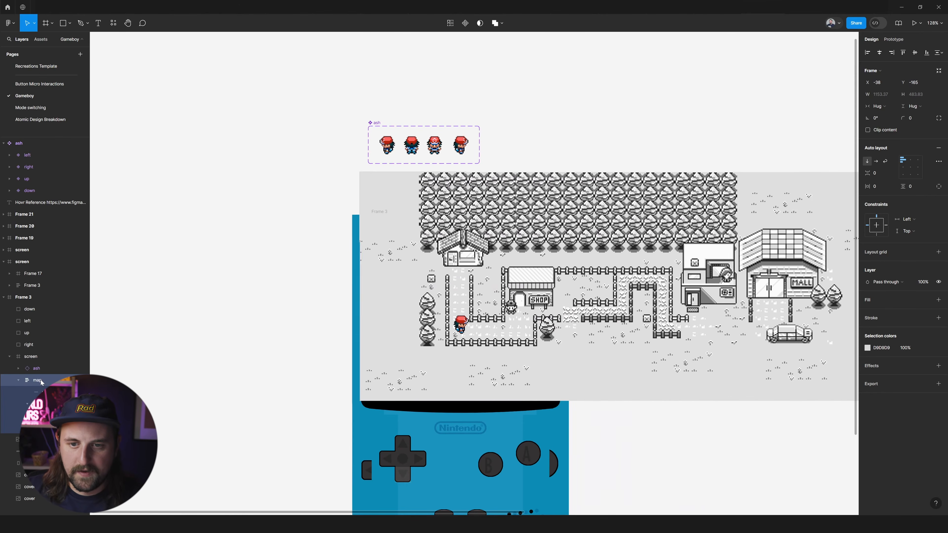
Nudge the map frame to X -28, Y -55 so the character stands at the house's door
{"action": "key", "text": "shift+Right"}
{"action": "key", "text": "shift+Down"}
{"action": "key", "text": "shift+Down"}
{"action": "key", "text": "shift+Right"}
{"action": "key", "text": "shift+Right"}
{"action": "key", "text": "shift+Down"}
{"action": "key", "text": "shift+Down"}
{"action": "key", "text": "shift+Down"}
{"action": "key", "text": "shift+Down"}
{"action": "key", "text": "shift+Down"}
{"action": "key", "text": "shift+Right"}
{"action": "key", "text": "shift+Right"}
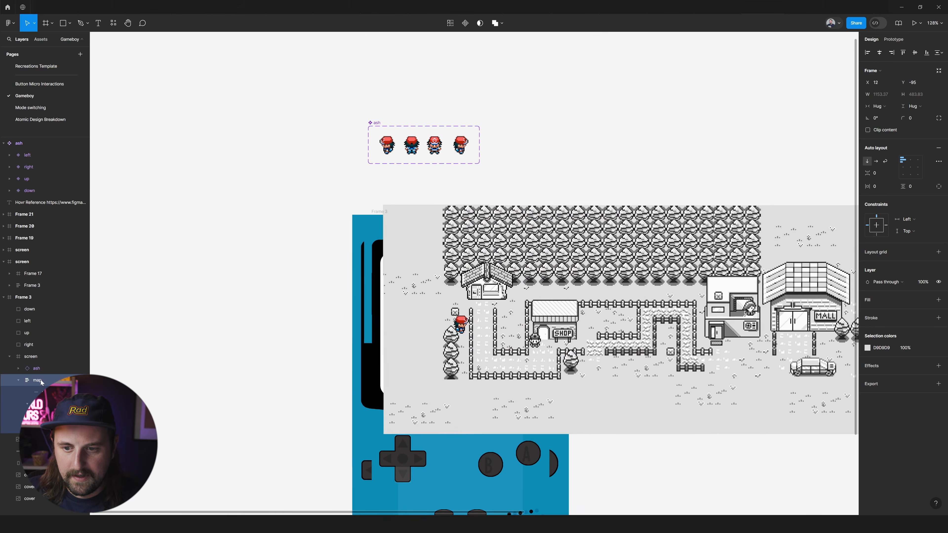
{"action": "key", "text": "shift+Left"}
{"action": "key", "text": "shift+Left"}
{"action": "key", "text": "shift+Down"}
{"action": "key", "text": "shift+Down"}
{"action": "key", "text": "shift+Down"}
{"action": "key", "text": "shift+Down"}
{"action": "key", "text": "shift+Left"}
{"action": "key", "text": "shift+Left"}
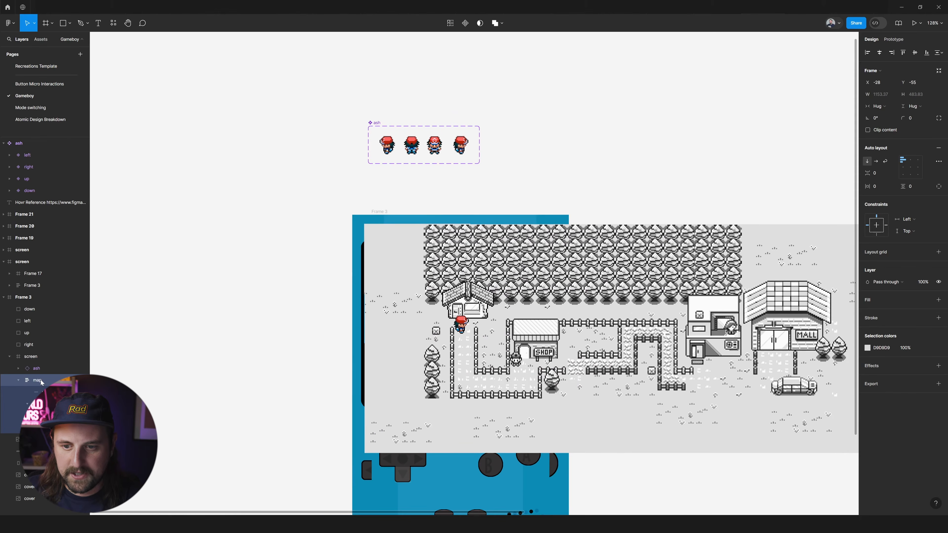
{"action": "key", "text": "shift+Left"}
{"action": "key", "text": "shift+Right"}
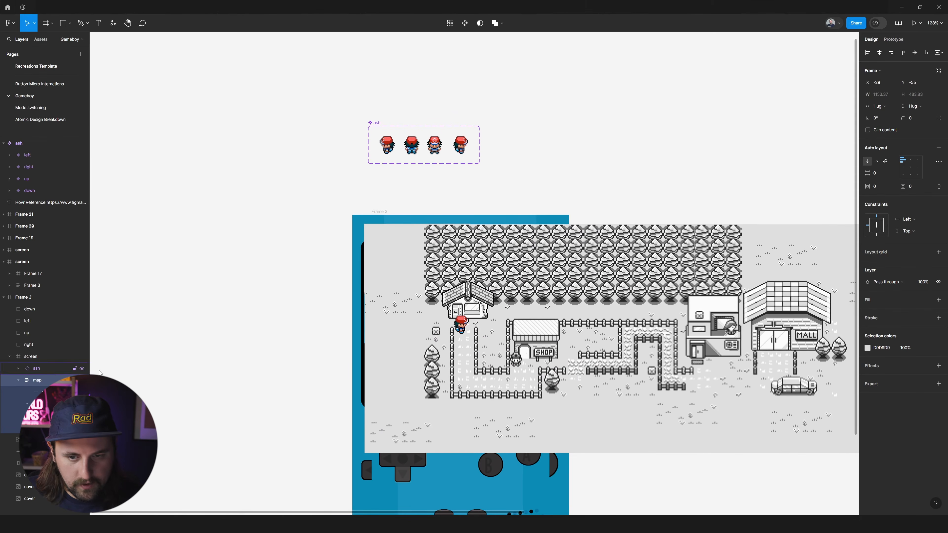
Try dragging the map frame, undo the move, and nudge the frame to X -58, Y -75
{"action": "left_click_drag", "start_coordinate": [473, 337], "coordinate": [370, 284]}
{"action": "key", "text": "ctrl+z"}
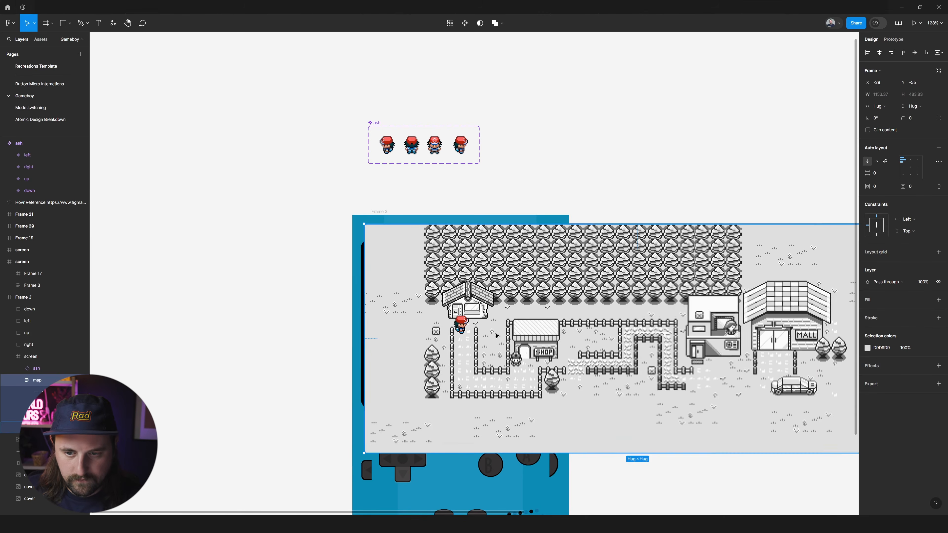
{"action": "key", "text": "shift+Left"}
{"action": "key", "text": "shift+Left"}
{"action": "key", "text": "shift+Left"}
{"action": "key", "text": "shift+Up"}
{"action": "key", "text": "shift+Up"}
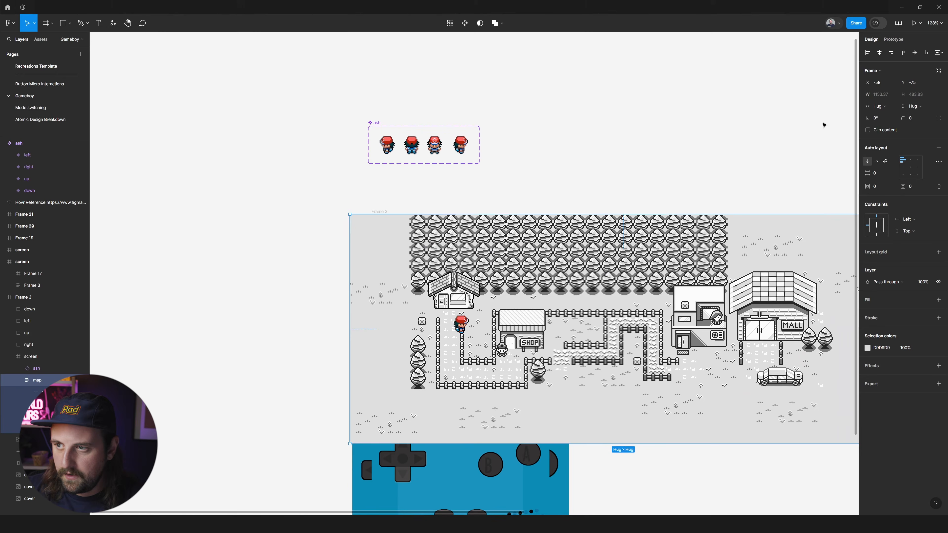
Align the map frame to the right and bottom edges of the Game Boy screen frame
{"action": "left_click", "coordinate": [892, 52]}
{"action": "left_click", "coordinate": [927, 52]}
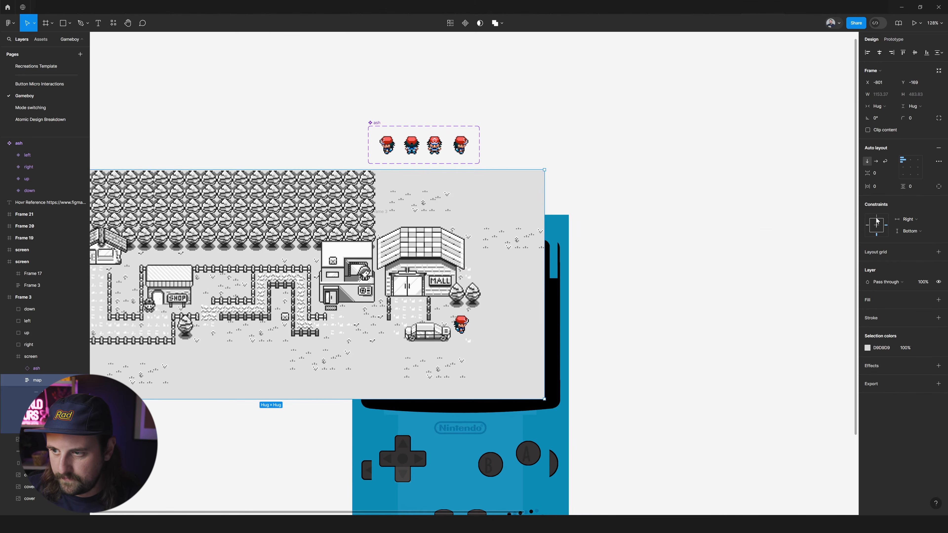
Set the map frame's constraints to left and top and nudge the frame to X -791, Y -169
{"action": "left_click", "coordinate": [868, 225]}
{"action": "key", "text": "shift+Right"}
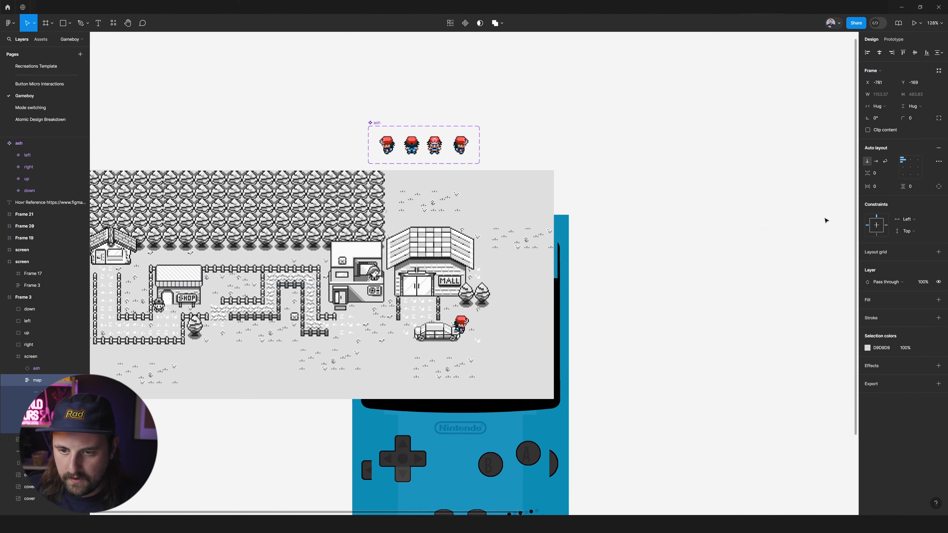
{"action": "key", "text": "shift+Up"}
{"action": "key", "text": "shift+Down"}
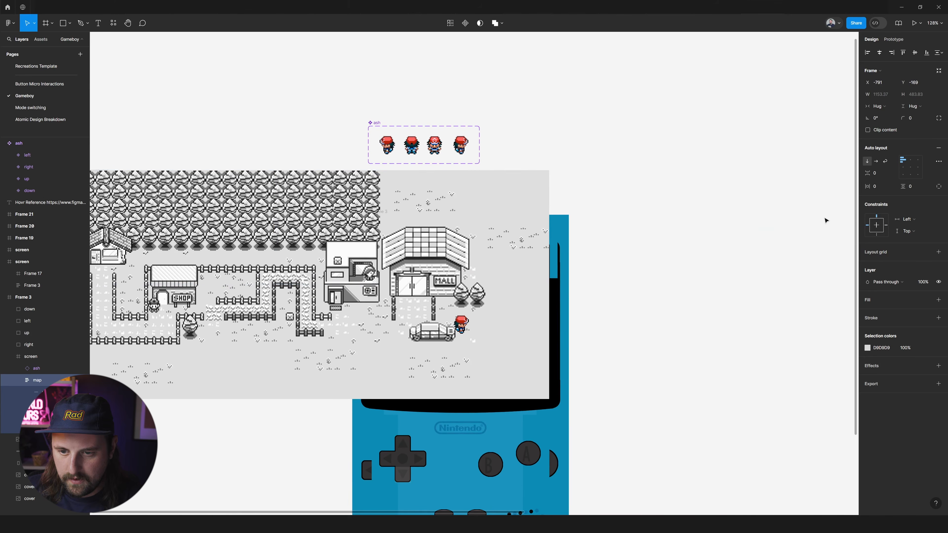
{"action": "left_click_drag", "start_coordinate": [294, 263], "coordinate": [313, 263]}
{"action": "scroll", "coordinate": [311, 262], "scroll_direction": "down", "scroll_amount": 4}
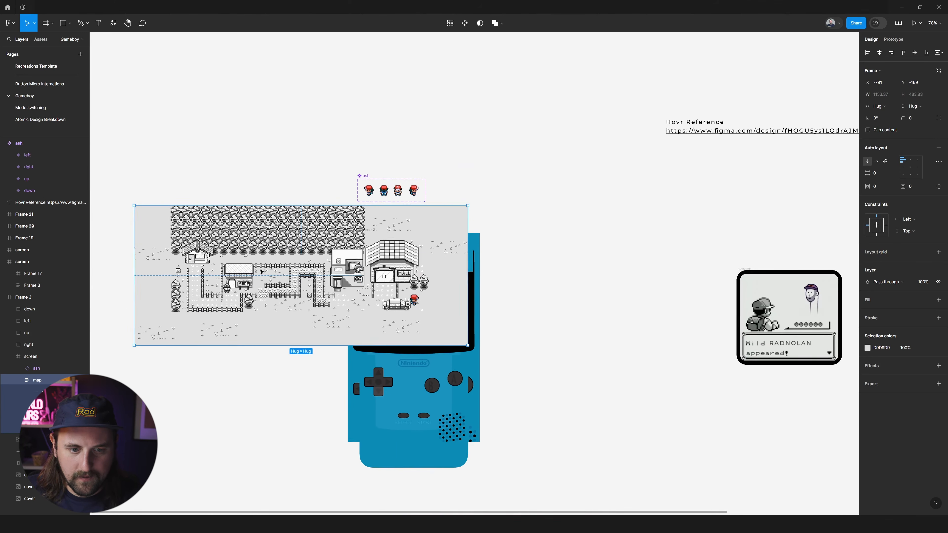
Try changing the height of the map's horizontal bumper rectangle and return it to 1
{"action": "left_click", "coordinate": [56, 392]}
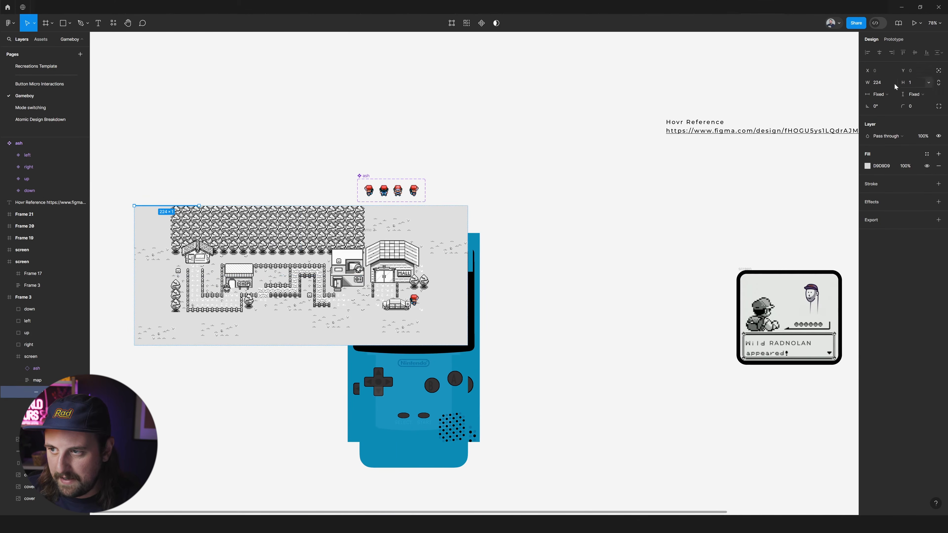
{"action": "left_click_drag", "start_coordinate": [916, 83], "coordinate": [80, 79]}
{"action": "left_click", "coordinate": [912, 82]}
{"action": "type", "text": "1"}
{"action": "key", "text": "Return"}
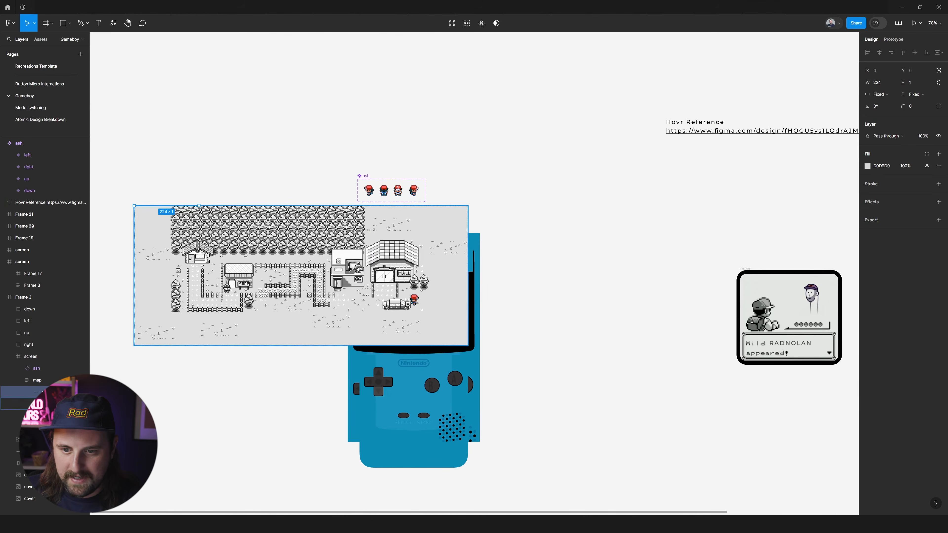
Try widening the map's vertical bumper rectangle to 515 to shift the map sideways, and return its width to 1
{"action": "left_click", "coordinate": [41, 416]}
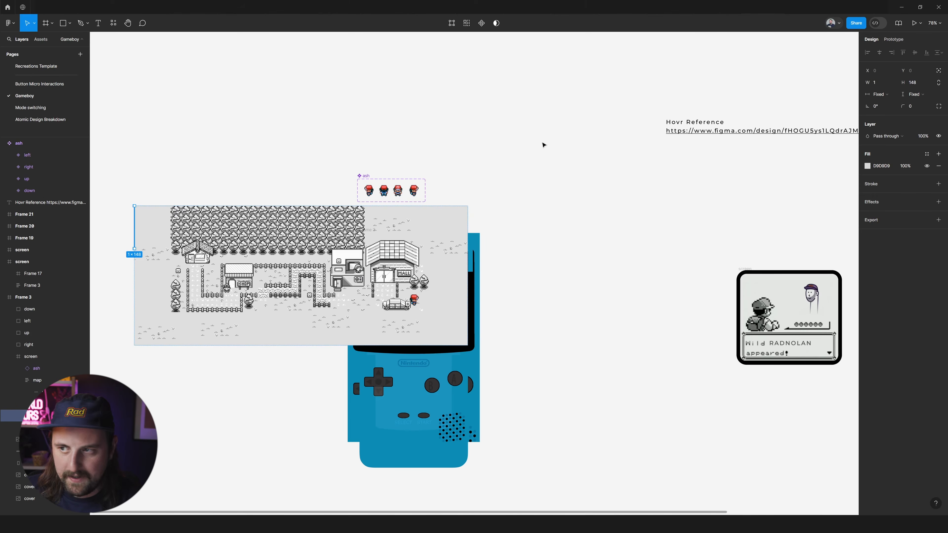
{"action": "left_click_drag", "start_coordinate": [869, 82], "coordinate": [301, 87]}
{"action": "left_click", "coordinate": [418, 292], "text": "shift"}
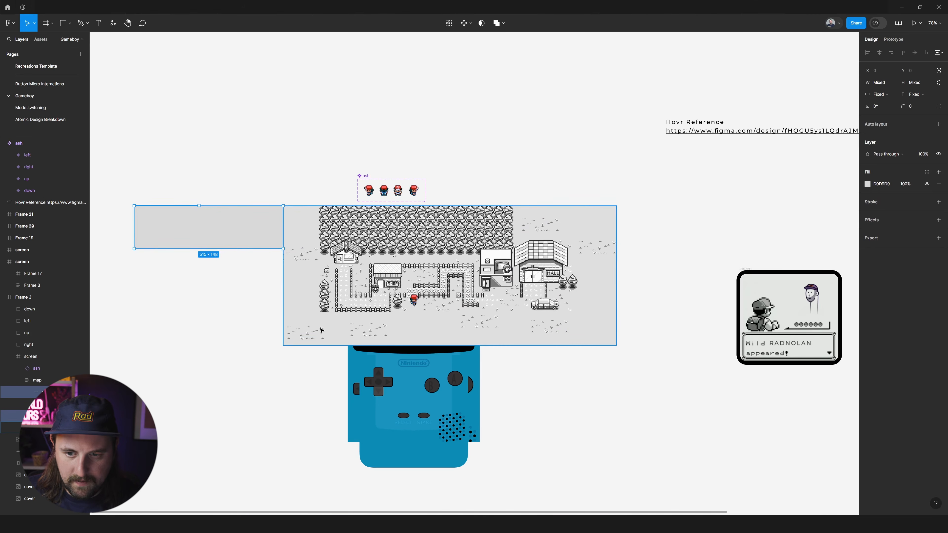
{"action": "scroll", "coordinate": [418, 293], "scroll_direction": "up", "scroll_amount": 5, "text": "ctrl"}
{"action": "scroll", "coordinate": [398, 301], "scroll_direction": "up", "scroll_amount": 2, "text": "ctrl"}
{"action": "left_click", "coordinate": [399, 301], "text": "shift"}
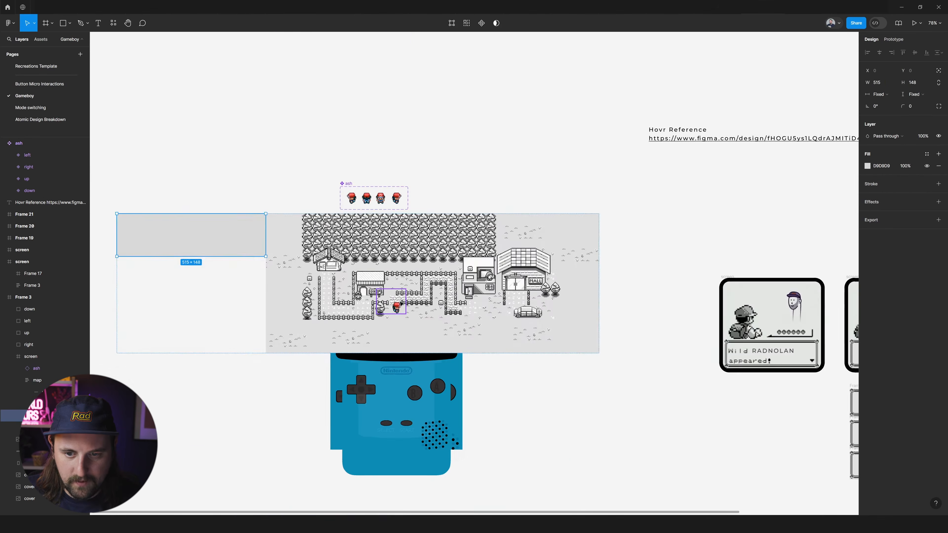
{"action": "scroll", "coordinate": [330, 244], "scroll_direction": "down", "scroll_amount": 5, "text": "ctrl"}
{"action": "scroll", "coordinate": [256, 151], "scroll_direction": "left", "scroll_amount": 3}
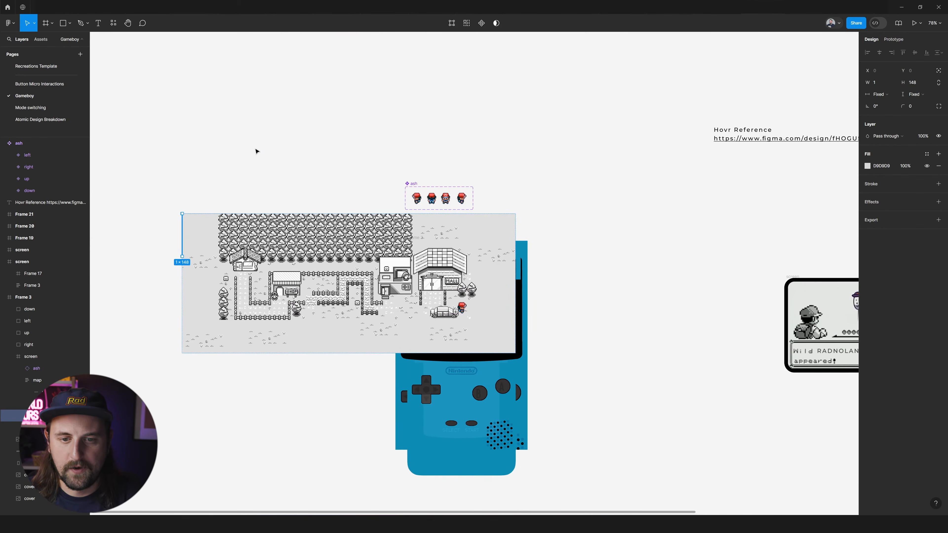
{"action": "left_click", "coordinate": [256, 151]}
{"action": "left_click", "coordinate": [450, 276]}
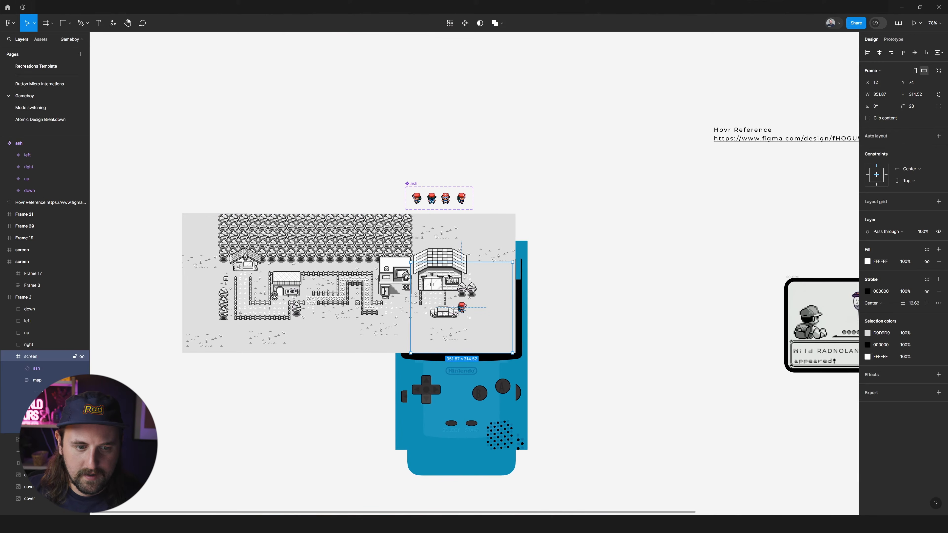
{"action": "key", "text": "Escape"}
{"action": "key", "text": "Escape"}
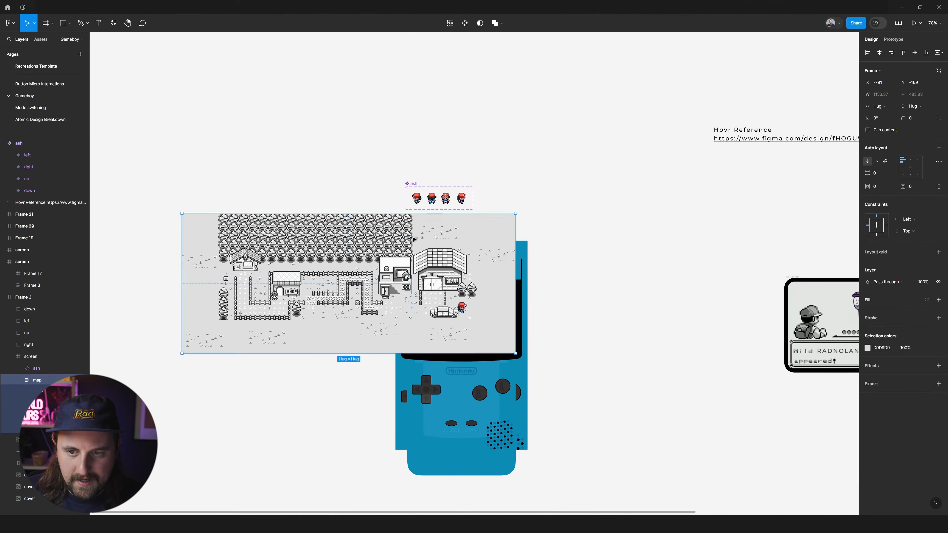
{"action": "left_click", "coordinate": [411, 239]}
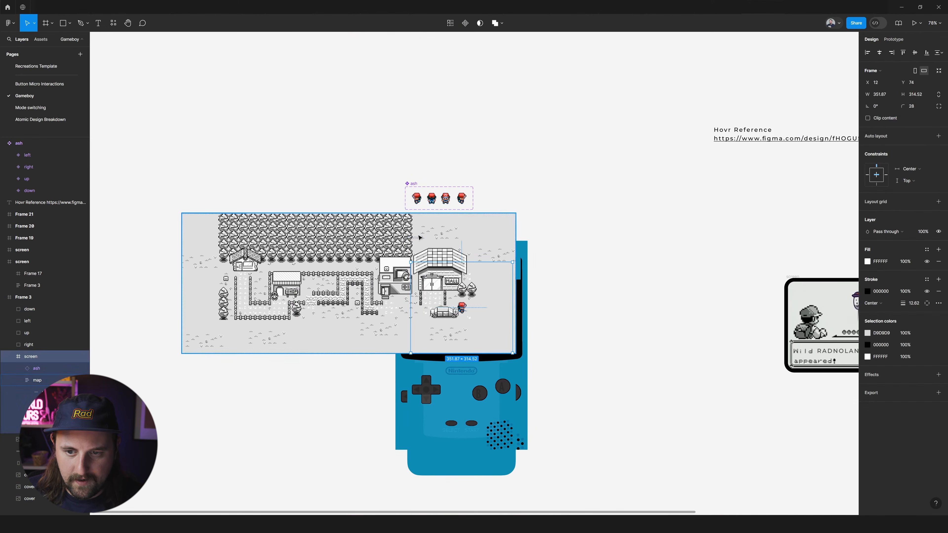
Create a local number variable named Left with the value 1
{"action": "left_click", "coordinate": [555, 197]}
{"action": "left_click", "coordinate": [918, 85]}
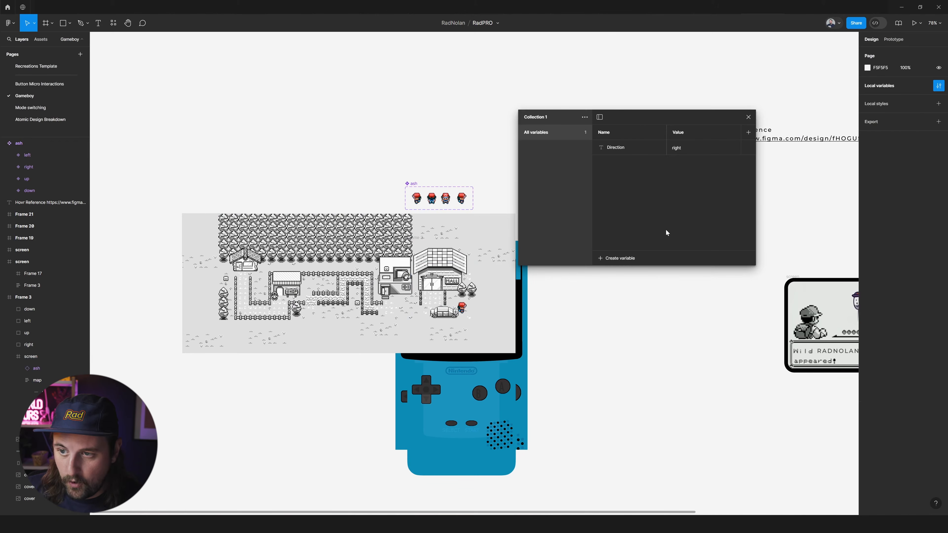
{"action": "left_click", "coordinate": [621, 258]}
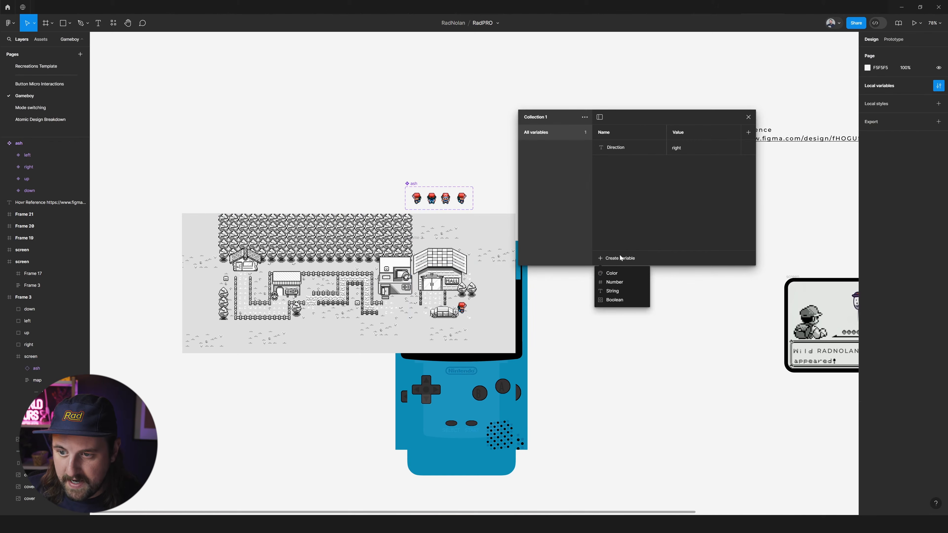
{"action": "left_click", "coordinate": [618, 281]}
{"action": "type", "text": "Le"}
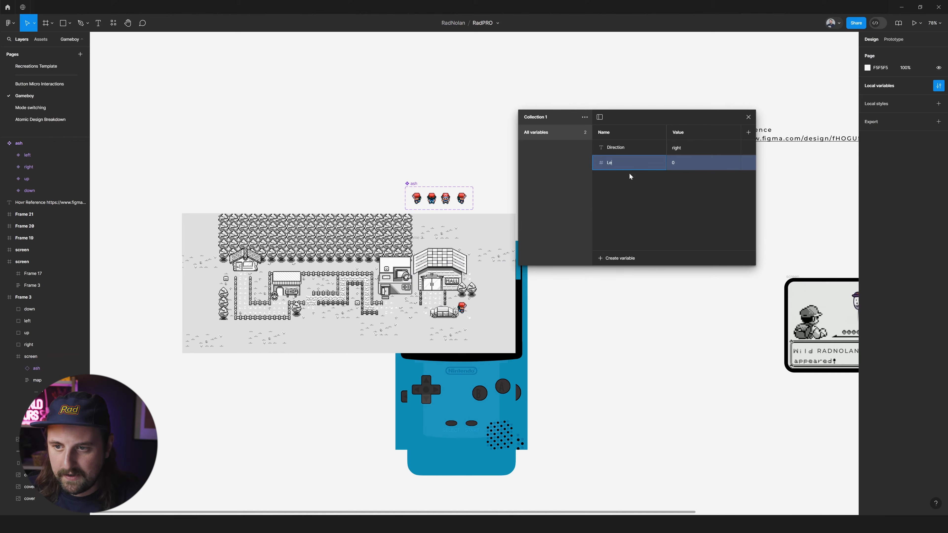
{"action": "type", "text": "ft"}
{"action": "key", "text": "Tab"}
{"action": "type", "text": "1"}
{"action": "key", "text": "Return"}
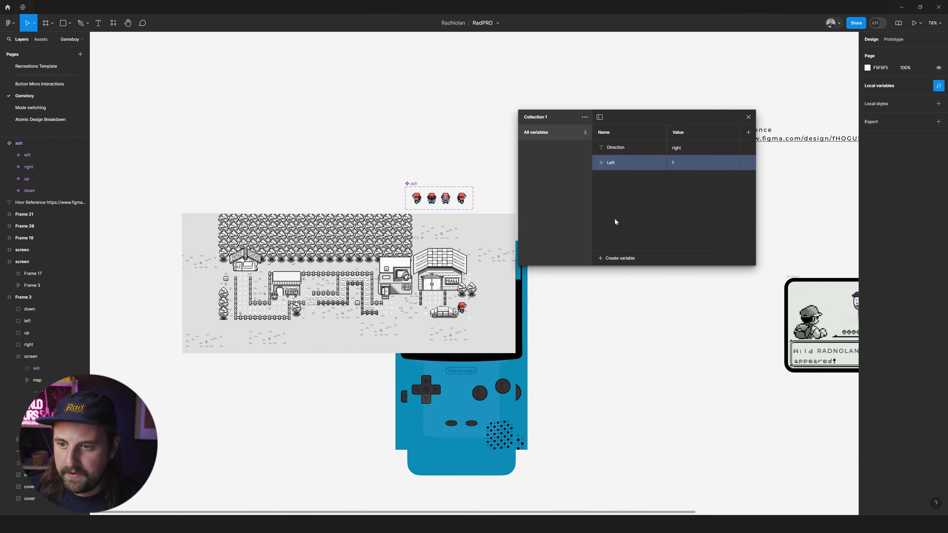
Create a second local number variable named Down with the value 1 and close the variables window
{"action": "left_click", "coordinate": [613, 259]}
{"action": "left_click", "coordinate": [617, 280]}
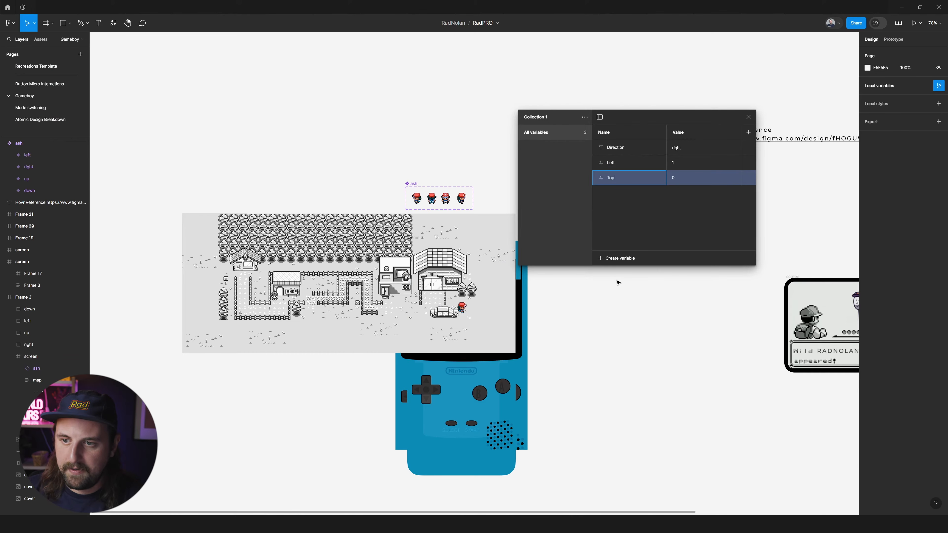
{"action": "left_click", "coordinate": [679, 180]}
{"action": "type", "text": "1"}
{"action": "key", "text": "Return"}
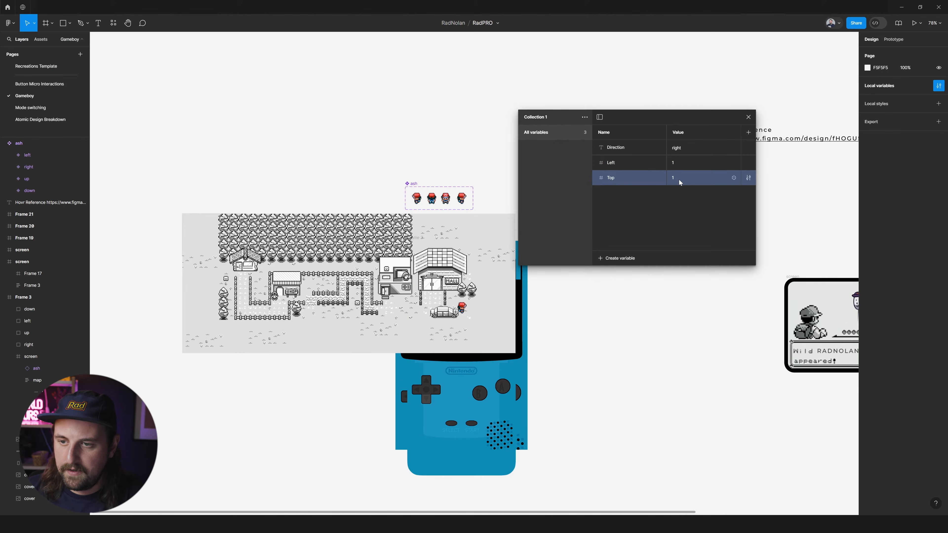
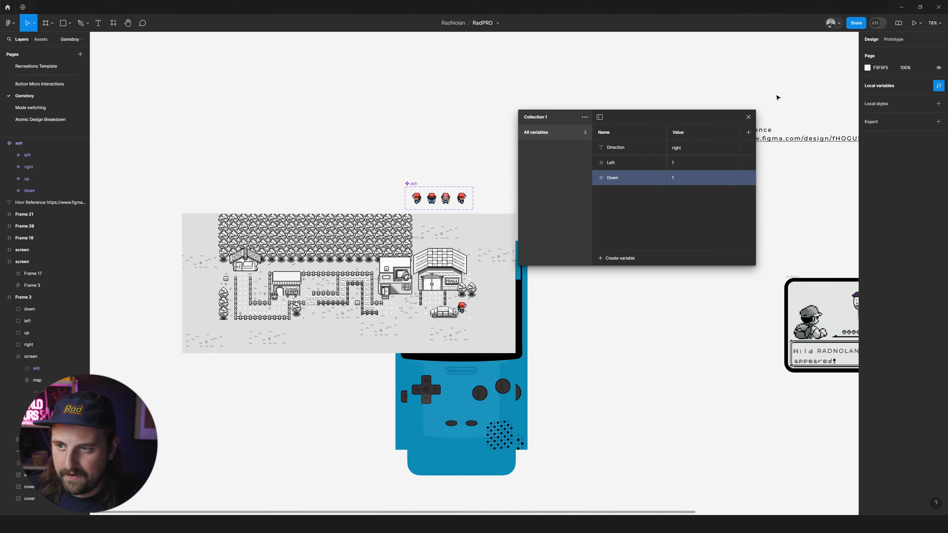
{"action": "left_click", "coordinate": [749, 117]}
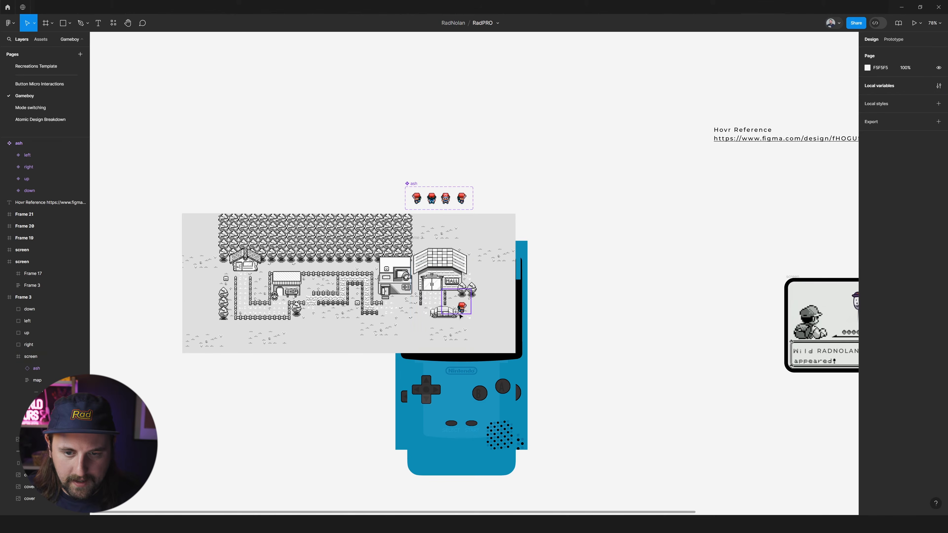
Try a height of 51 on the map's horizontal bumper rectangle to check how it pushes the map down
{"action": "scroll", "coordinate": [462, 310], "scroll_direction": "up", "scroll_amount": 2}
{"action": "scroll", "coordinate": [316, 269], "scroll_direction": "left", "scroll_amount": 3}
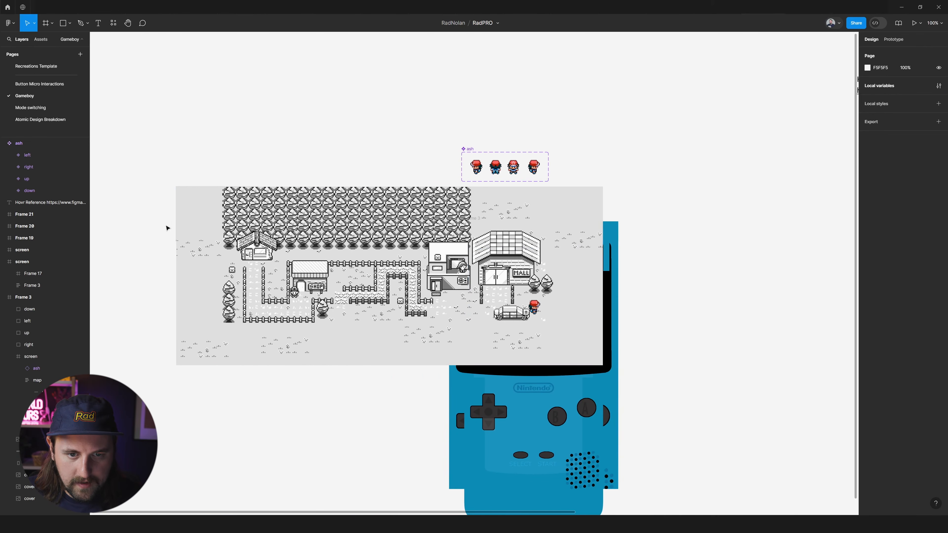
{"action": "left_click", "coordinate": [51, 392]}
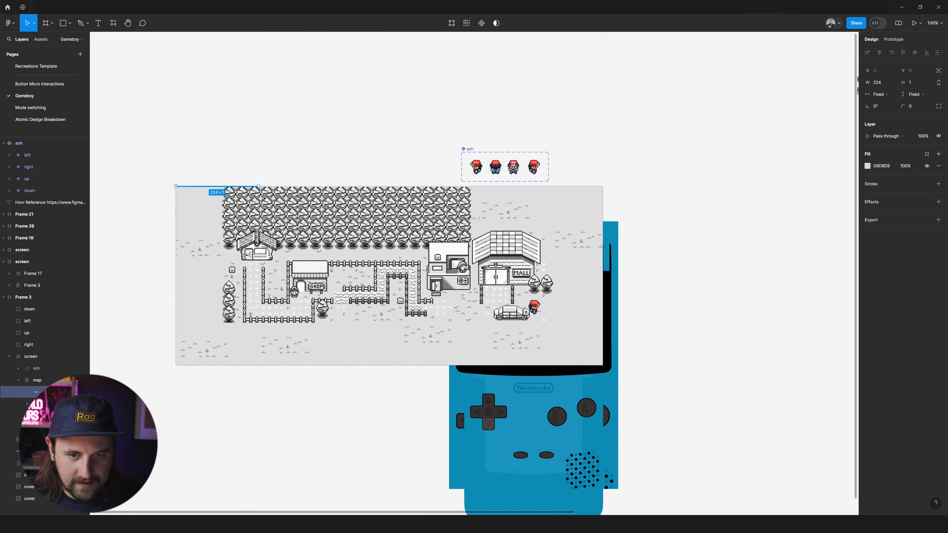
{"action": "scroll", "coordinate": [154, 175], "scroll_direction": "up", "scroll_amount": 15}
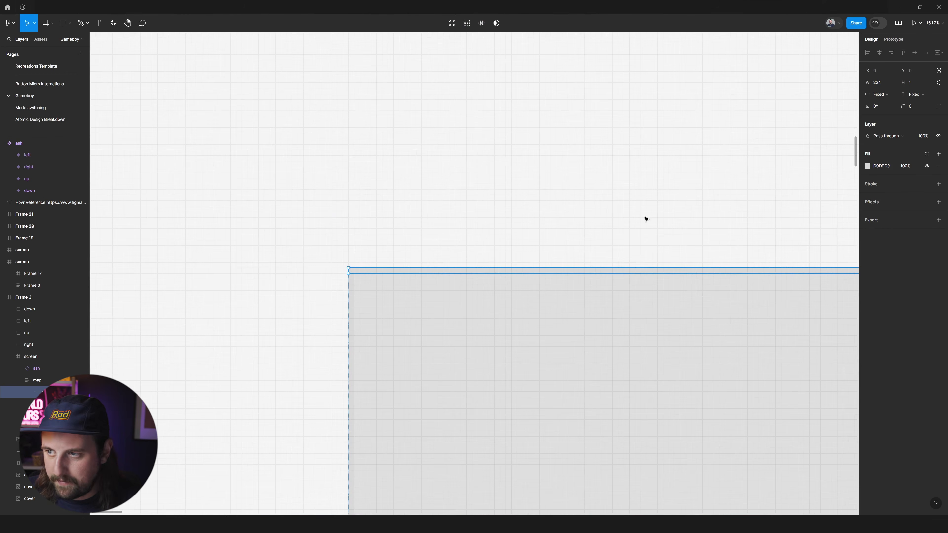
{"action": "left_click", "coordinate": [914, 85]}
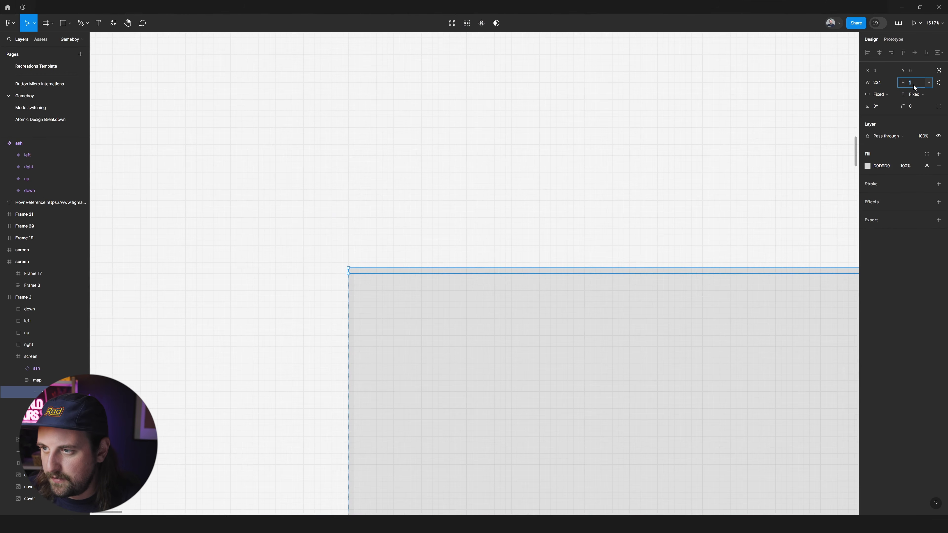
{"action": "type", "text": "11"}
{"action": "key", "text": "Return"}
{"action": "scroll", "coordinate": [806, 42], "scroll_direction": "down", "scroll_amount": 6}
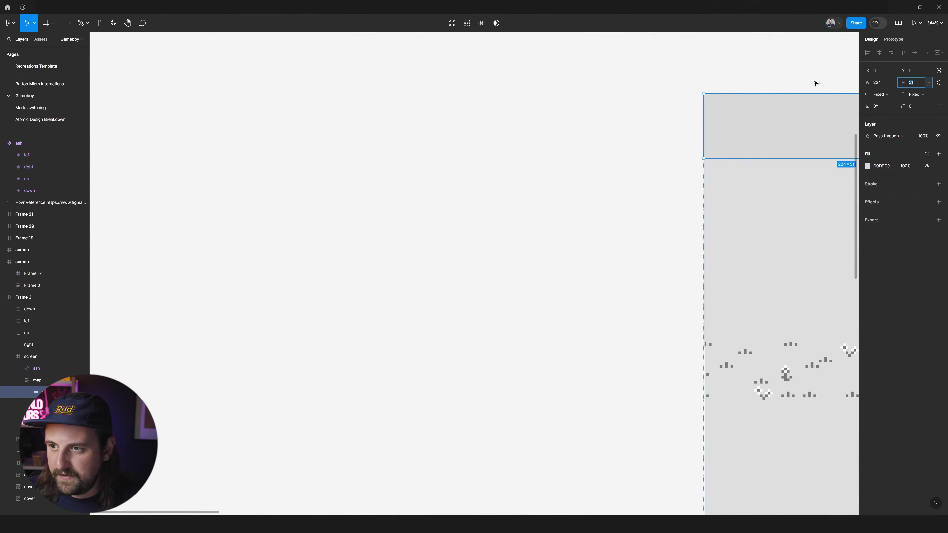
{"action": "scroll", "coordinate": [814, 82], "scroll_direction": "right", "scroll_amount": 4}
{"action": "scroll", "coordinate": [818, 75], "scroll_direction": "up", "scroll_amount": 1}
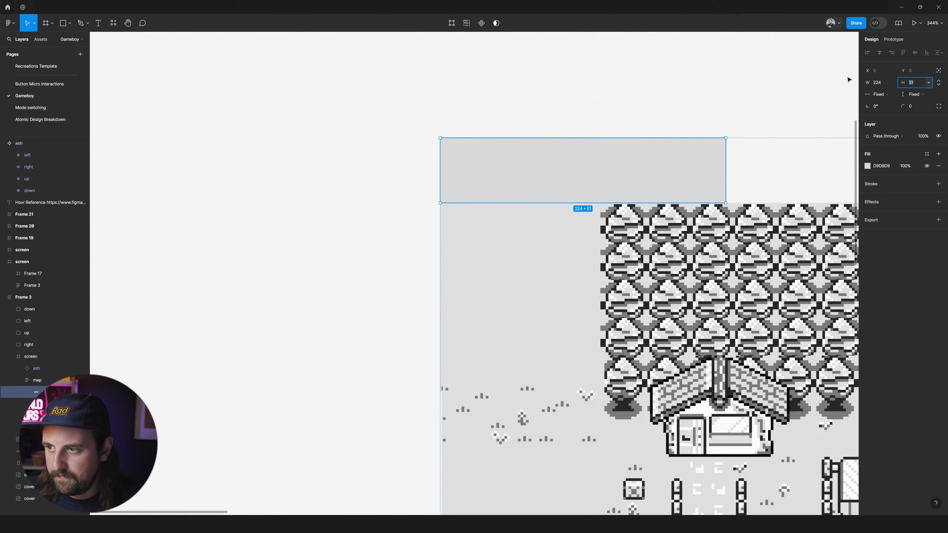
Apply the Down variable to the height of the map's horizontal bumper rectangle
{"action": "left_click", "coordinate": [905, 295]}
{"action": "left_click", "coordinate": [915, 86]}
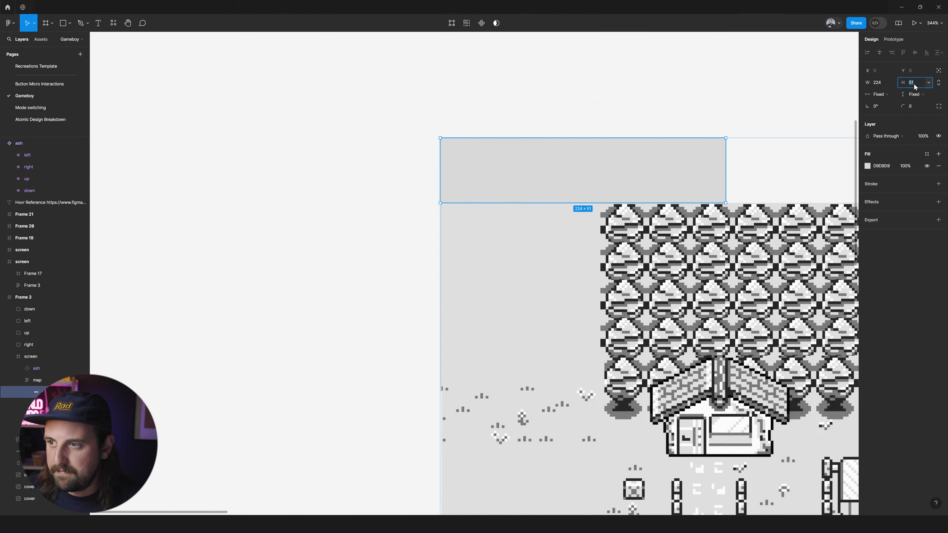
{"action": "left_click", "coordinate": [929, 83]}
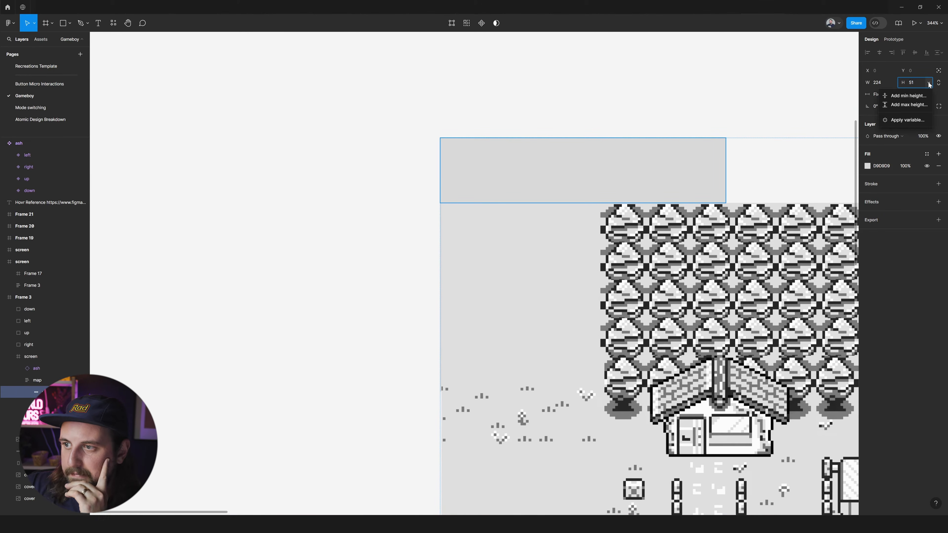
{"action": "left_click", "coordinate": [907, 120]}
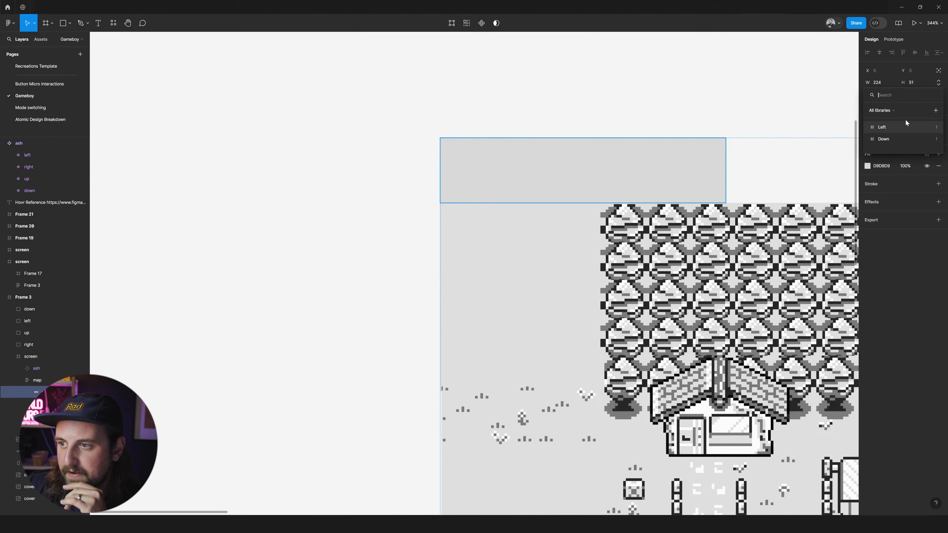
{"action": "left_click", "coordinate": [891, 140]}
{"action": "scroll", "coordinate": [508, 206], "scroll_direction": "right", "scroll_amount": 1}
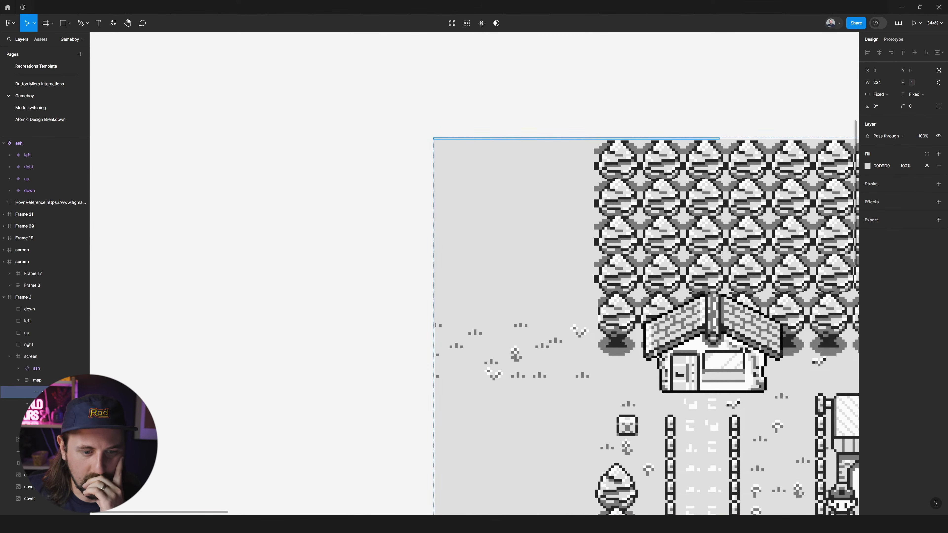
Apply the Left variable to the width of the map's vertical bumper rectangle
{"action": "left_click", "coordinate": [52, 416]}
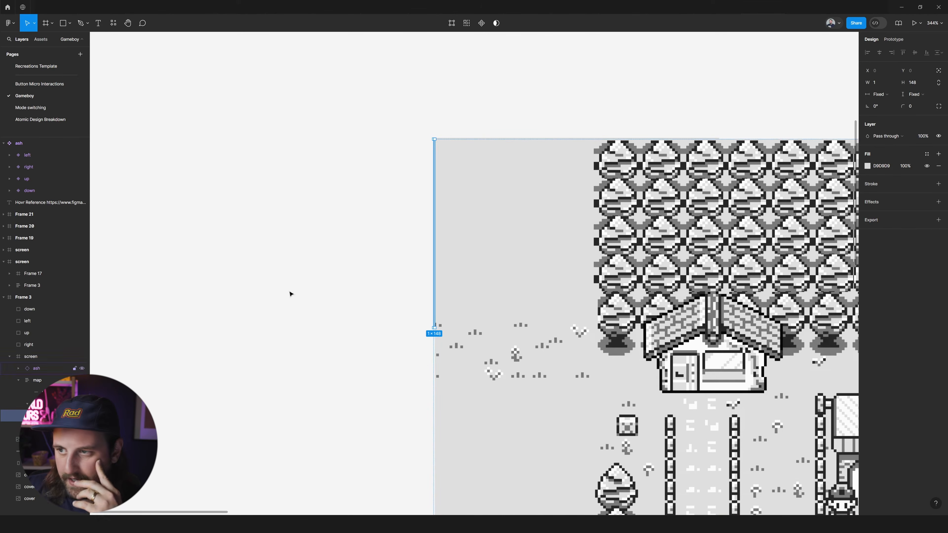
{"action": "left_click", "coordinate": [891, 83]}
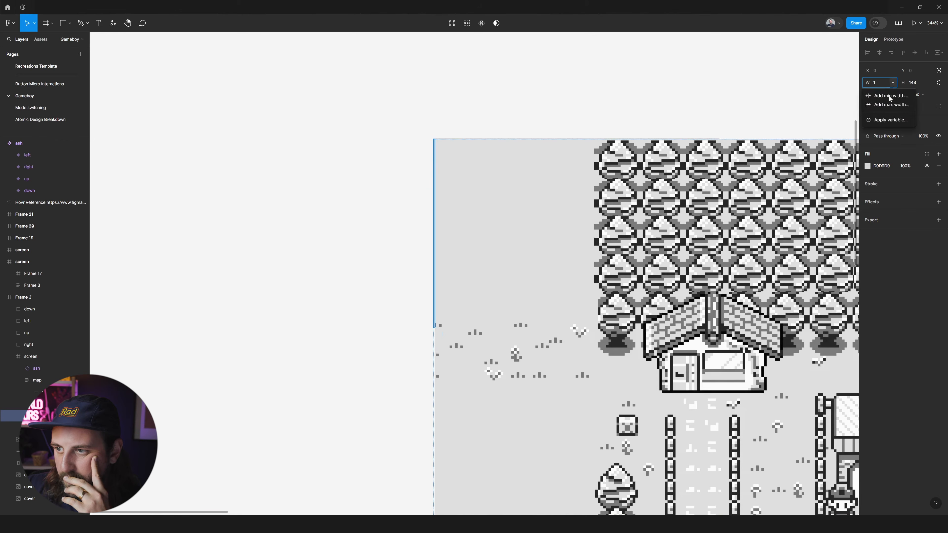
{"action": "left_click", "coordinate": [882, 121]}
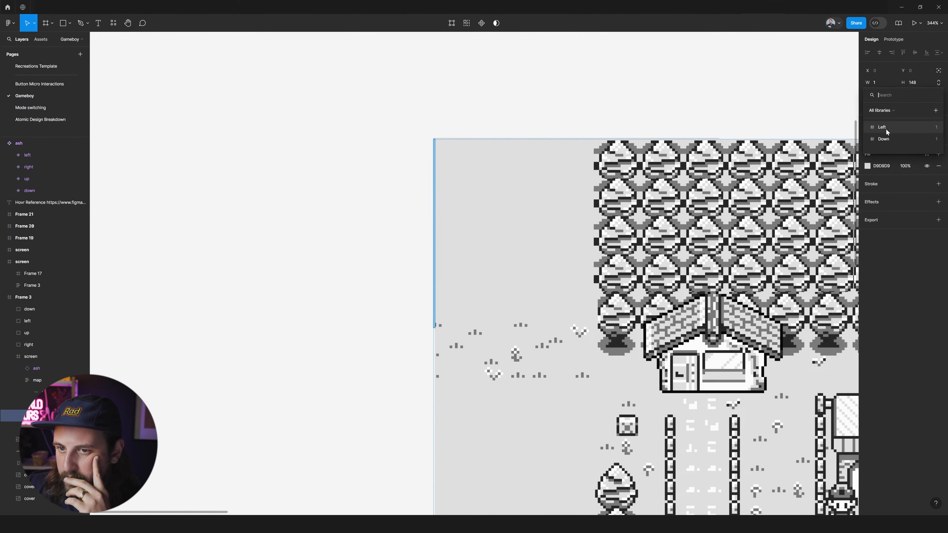
{"action": "left_click", "coordinate": [888, 128]}
{"action": "scroll", "coordinate": [652, 117], "scroll_direction": "right", "scroll_amount": 5}
{"action": "scroll", "coordinate": [616, 99], "scroll_direction": "down", "scroll_amount": 8}
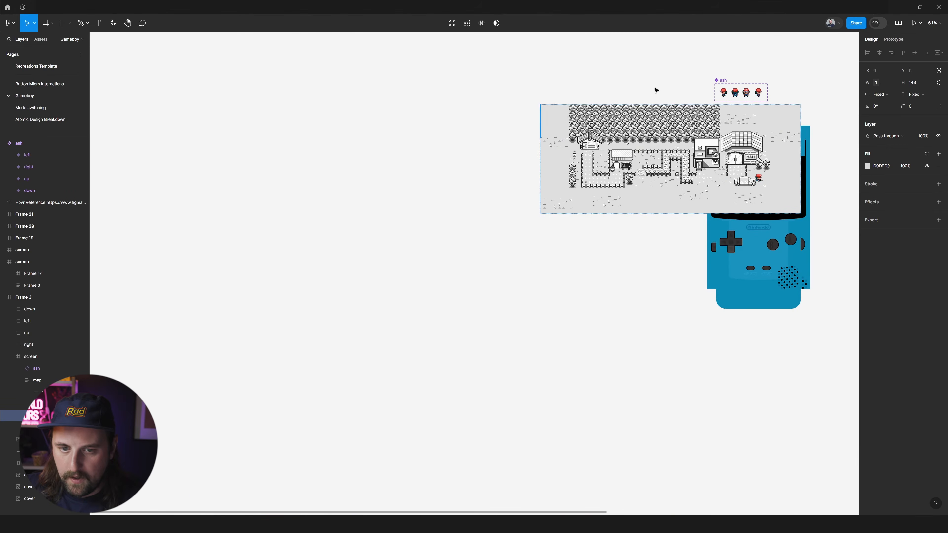
Try the local variable Left at 101 and at -89 to test how far it shifts the map
{"action": "scroll", "coordinate": [656, 91], "scroll_direction": "right", "scroll_amount": 4}
{"action": "left_click", "coordinate": [332, 244]}
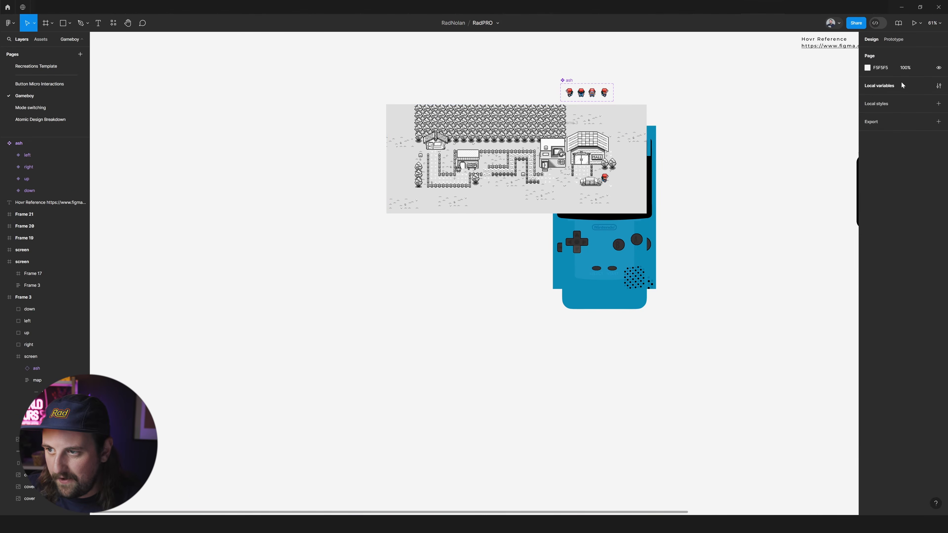
{"action": "left_click", "coordinate": [938, 85]}
{"action": "left_click_drag", "start_coordinate": [685, 123], "coordinate": [738, 181]}
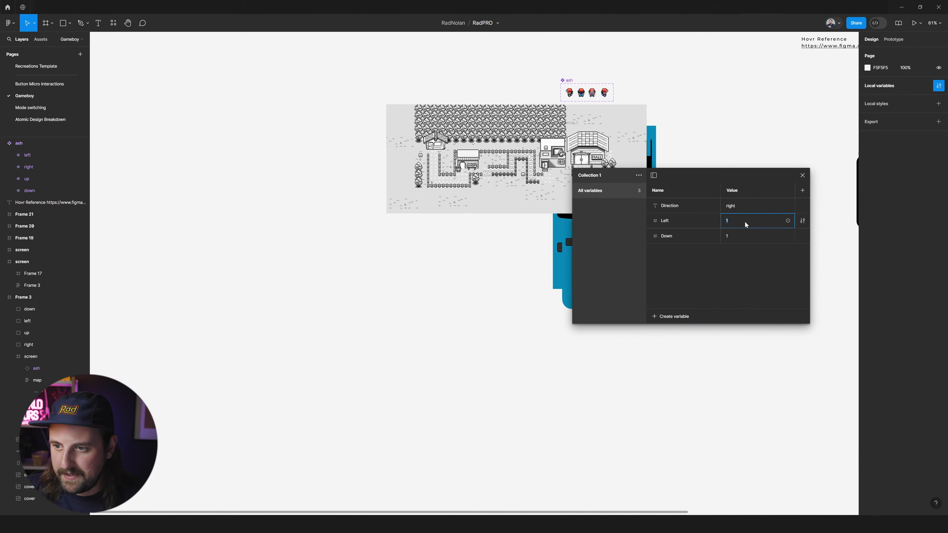
{"action": "key", "text": "shift+Up"}
{"action": "key", "text": "shift+Up"}
{"action": "key", "text": "shift+Up"}
{"action": "key", "text": "shift+Up"}
{"action": "key", "text": "shift+Up"}
{"action": "key", "text": "shift+Up"}
{"action": "key", "text": "shift+Up"}
{"action": "key", "text": "shift+Up"}
{"action": "key", "text": "shift+Up"}
{"action": "key", "text": "shift+Up"}
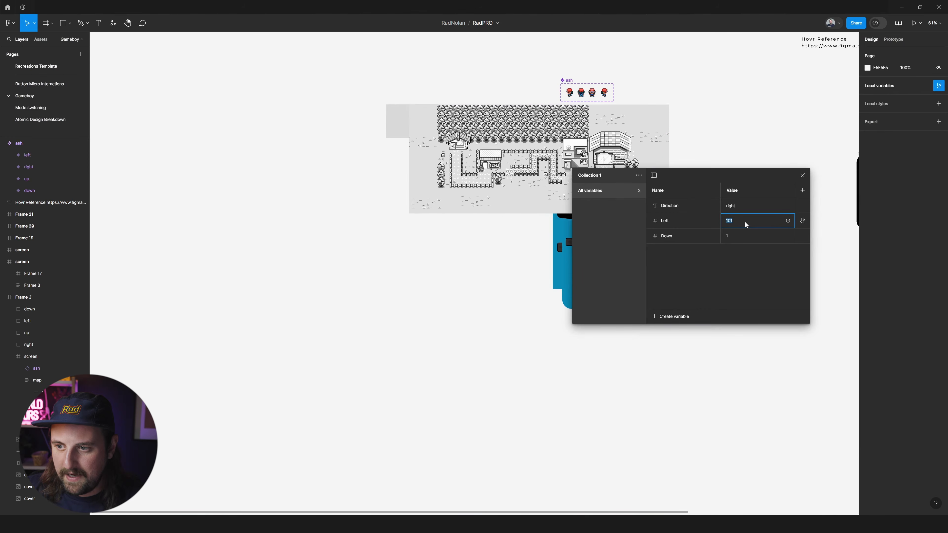
{"action": "key", "text": "shift+Down"}
{"action": "key", "text": "shift+Down"}
{"action": "key", "text": "shift+Down"}
{"action": "key", "text": "shift+Down"}
{"action": "key", "text": "shift+Down"}
{"action": "key", "text": "shift+Down"}
{"action": "key", "text": "shift+Down"}
{"action": "key", "text": "shift+Down"}
{"action": "key", "text": "shift+Down"}
{"action": "key", "text": "shift+Down"}
{"action": "key", "text": "shift+Down"}
{"action": "key", "text": "shift+Down"}
{"action": "key", "text": "shift+Down"}
{"action": "key", "text": "shift+Down"}
{"action": "key", "text": "shift+Down"}
{"action": "key", "text": "shift+Down"}
{"action": "key", "text": "shift+Down"}
{"action": "key", "text": "shift+Down"}
{"action": "key", "text": "shift+Down"}
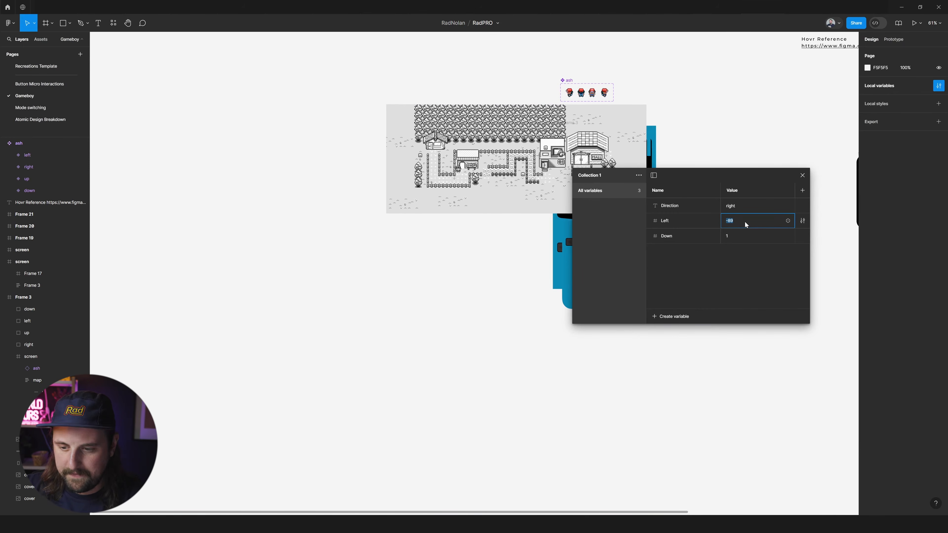
{"action": "left_click", "coordinate": [802, 175]}
Turn on clip content for the screen frame and for its parent, Frame 3
{"action": "scroll", "coordinate": [758, 149], "scroll_direction": "up", "scroll_amount": 5}
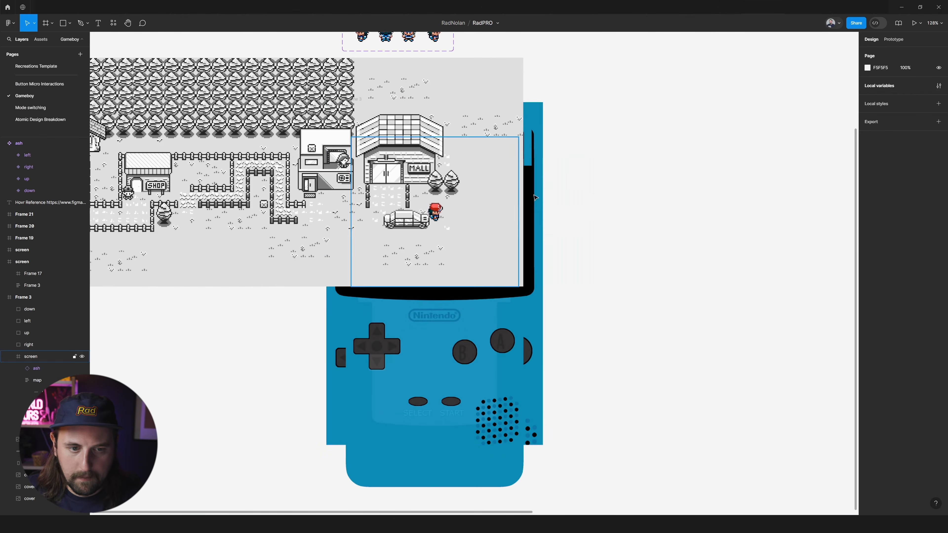
{"action": "scroll", "coordinate": [535, 197], "scroll_direction": "left", "scroll_amount": 3}
{"action": "left_click", "coordinate": [535, 198]}
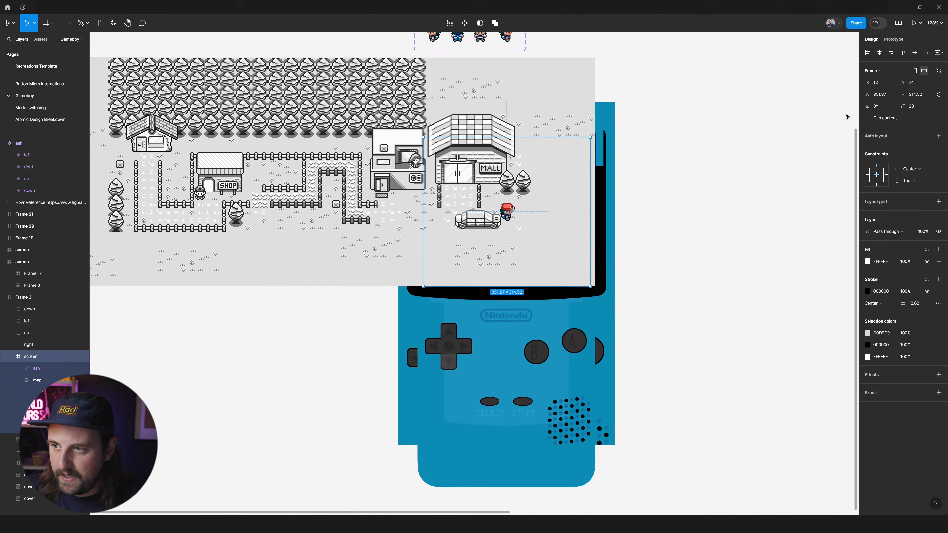
{"action": "left_click", "coordinate": [884, 122]}
{"action": "key", "text": "shift+Return"}
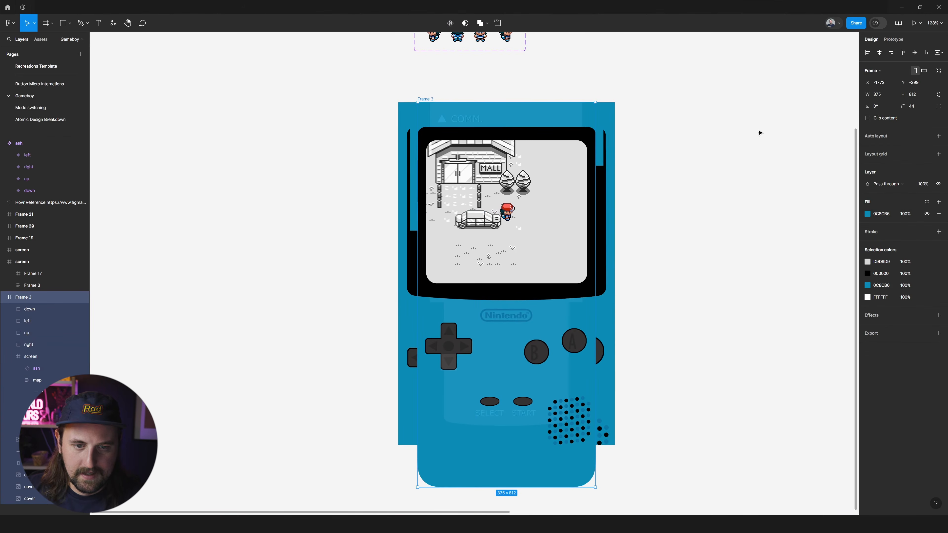
{"action": "left_click", "coordinate": [898, 118]}
{"action": "left_click", "coordinate": [698, 152]}
Set the local variable Left to 520 so the character starts beside the shop
{"action": "scroll", "coordinate": [631, 146], "scroll_direction": "up", "scroll_amount": 1}
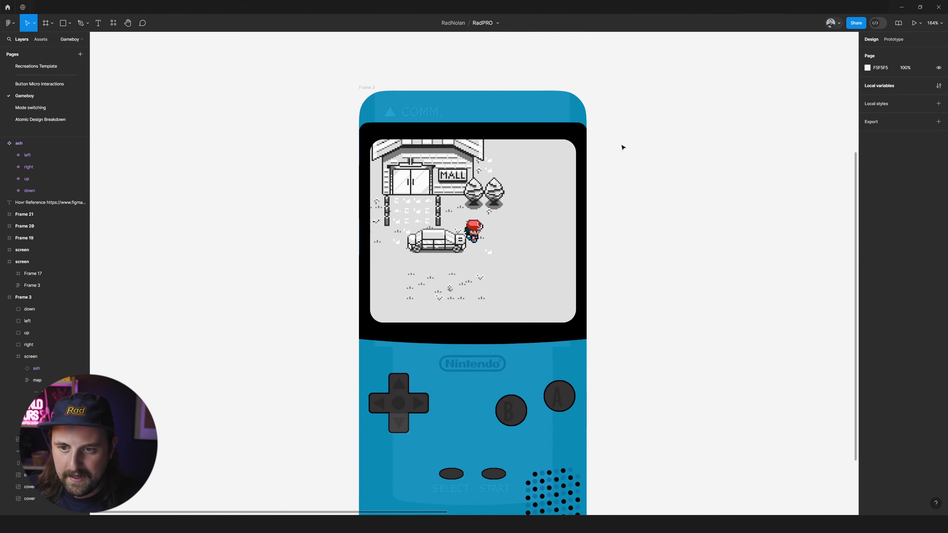
{"action": "scroll", "coordinate": [624, 146], "scroll_direction": "down", "scroll_amount": 1}
{"action": "left_click", "coordinate": [504, 190]}
{"action": "scroll", "coordinate": [598, 193], "scroll_direction": "up", "scroll_amount": 1}
{"action": "scroll", "coordinate": [538, 203], "scroll_direction": "down", "scroll_amount": 2}
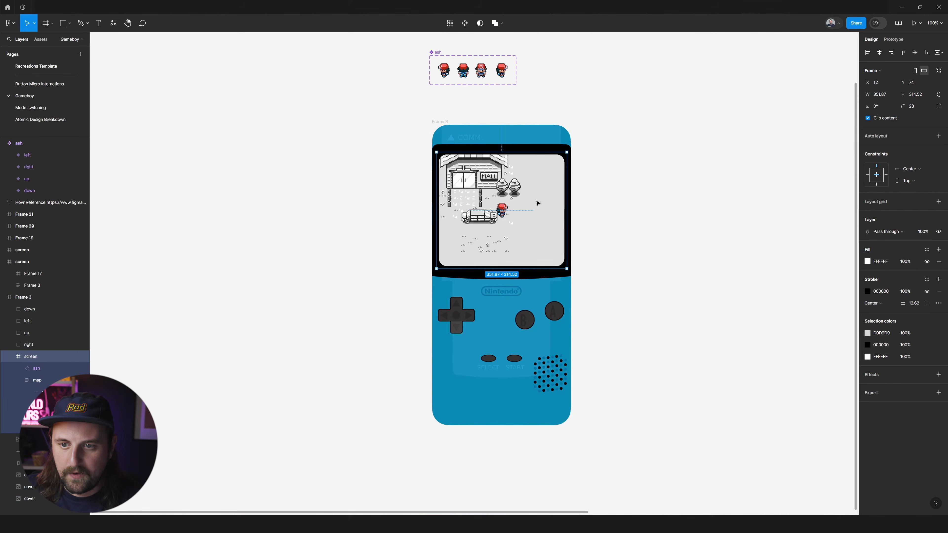
{"action": "scroll", "coordinate": [537, 208], "scroll_direction": "left", "scroll_amount": 1}
{"action": "left_click", "coordinate": [854, 123]}
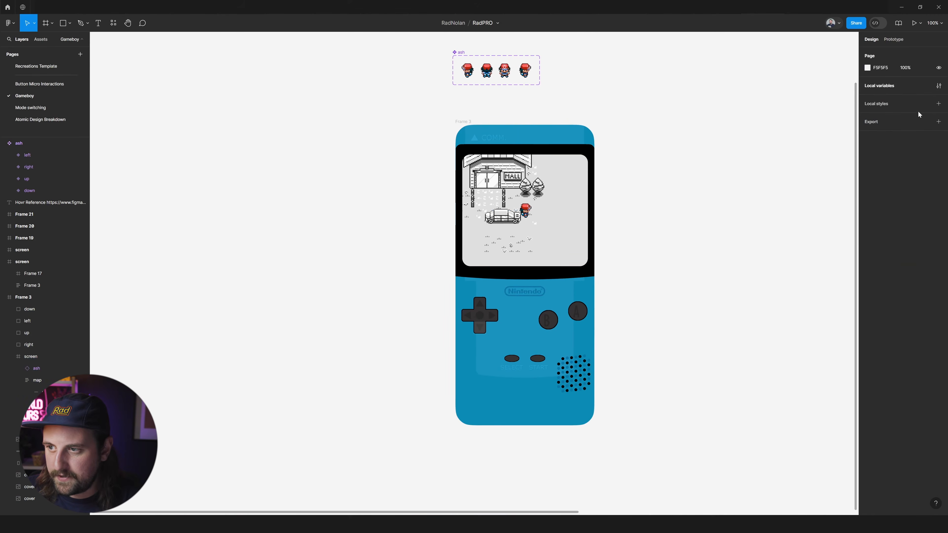
{"action": "left_click", "coordinate": [938, 86]}
{"action": "left_click", "coordinate": [740, 224]}
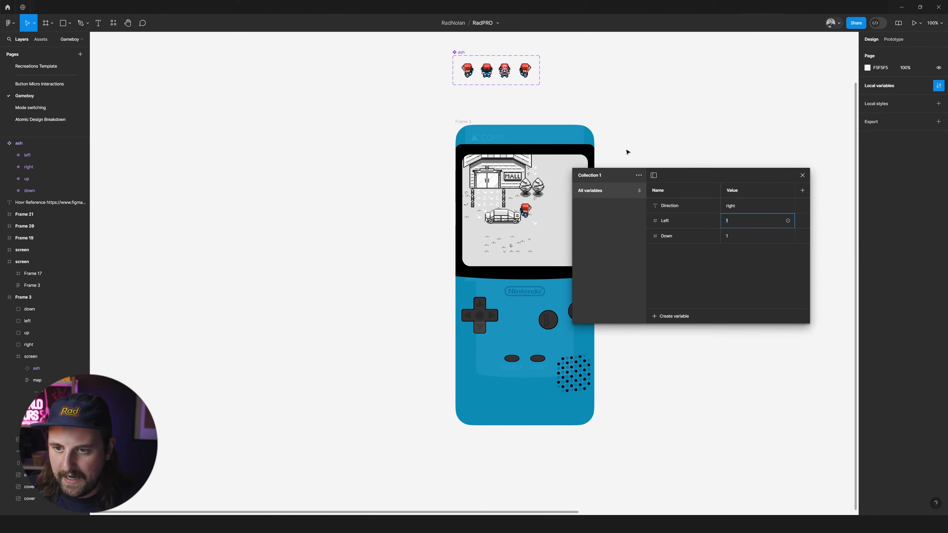
{"action": "scroll", "coordinate": [629, 153], "scroll_direction": "right", "scroll_amount": 3}
{"action": "key", "text": "shift+Up"}
{"action": "key", "text": "shift+Up"}
{"action": "key", "text": "shift+Up"}
{"action": "key", "text": "shift+Up"}
{"action": "key", "text": "shift+Up"}
{"action": "key", "text": "shift+Up"}
{"action": "key", "text": "shift+Up"}
{"action": "key", "text": "shift+Up"}
{"action": "key", "text": "shift+Up"}
{"action": "key", "text": "shift+Up"}
{"action": "key", "text": "shift+Up"}
{"action": "key", "text": "shift+Up"}
{"action": "key", "text": "shift+Up"}
{"action": "key", "text": "shift+Up"}
{"action": "key", "text": "shift+Up"}
{"action": "key", "text": "shift+Up"}
{"action": "key", "text": "shift+Up"}
{"action": "key", "text": "shift+Up"}
{"action": "key", "text": "shift+Up"}
{"action": "key", "text": "shift+Up"}
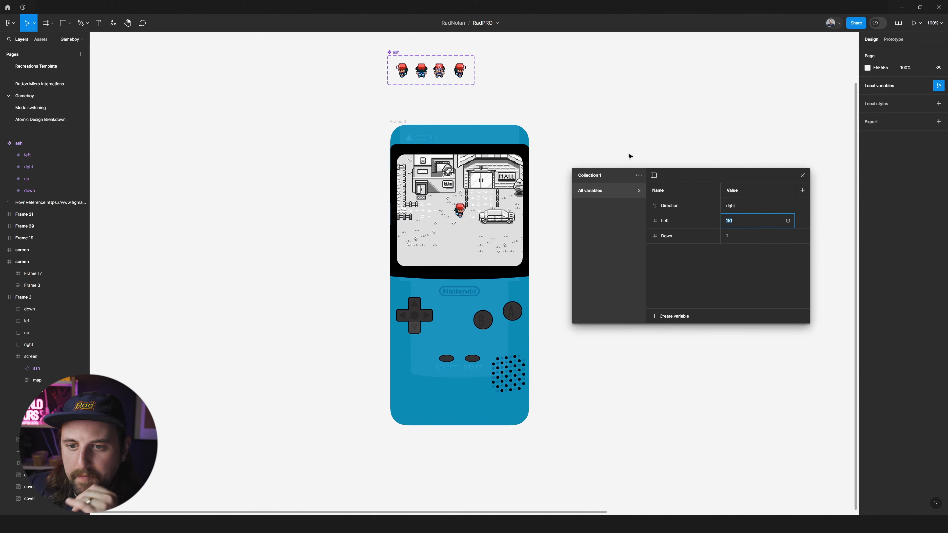
{"action": "key", "text": "shift+Up"}
{"action": "key", "text": "shift+Up"}
{"action": "key", "text": "shift+Up"}
{"action": "key", "text": "shift+Up"}
{"action": "key", "text": "shift+Up"}
{"action": "key", "text": "shift+Up"}
{"action": "key", "text": "shift+Up"}
{"action": "key", "text": "shift+Up"}
{"action": "key", "text": "shift+Up"}
{"action": "key", "text": "shift+Up"}
{"action": "key", "text": "shift+Up"}
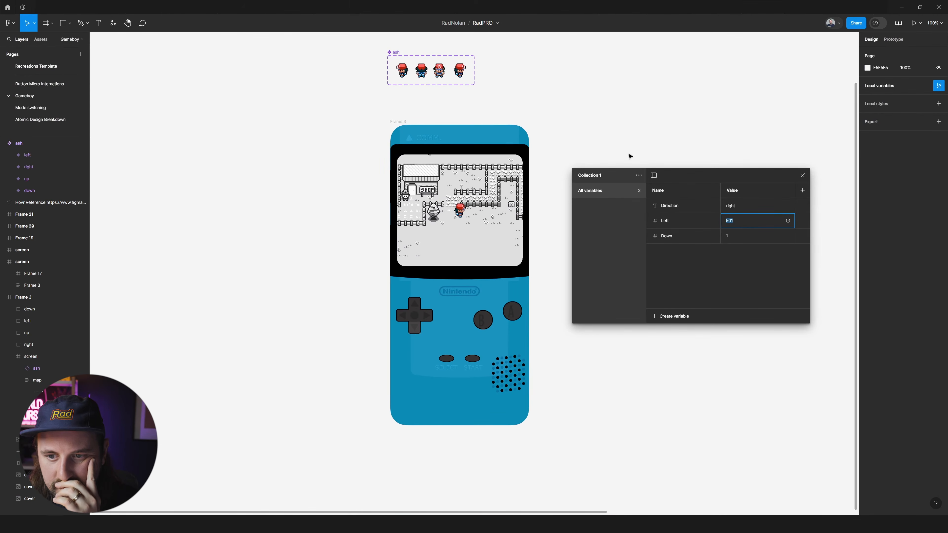
{"action": "key", "text": "Up"}
{"action": "key", "text": "Up"}
{"action": "key", "text": "Up"}
{"action": "key", "text": "Up"}
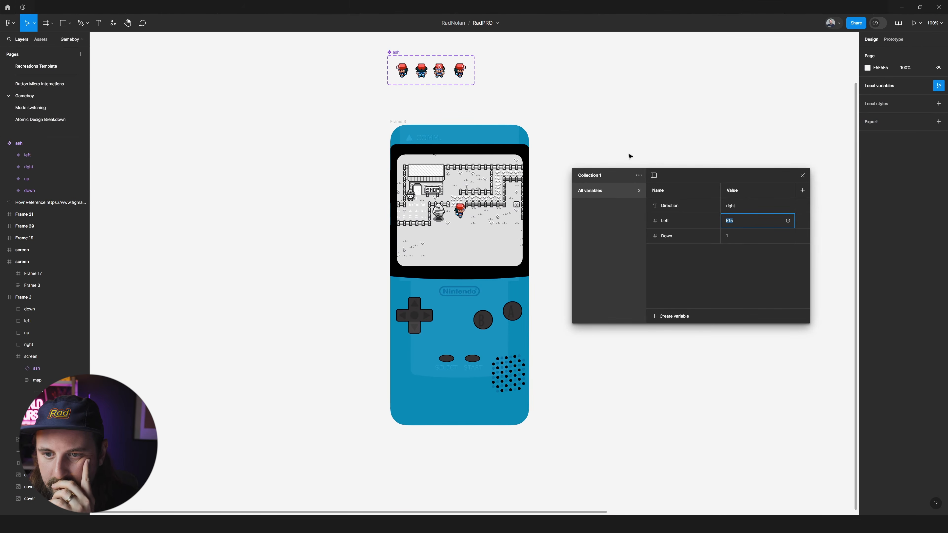
{"action": "key", "text": "Up"}
{"action": "key", "text": "Up"}
{"action": "key", "text": "Up"}
{"action": "key", "text": "Up"}
{"action": "key", "text": "Up"}
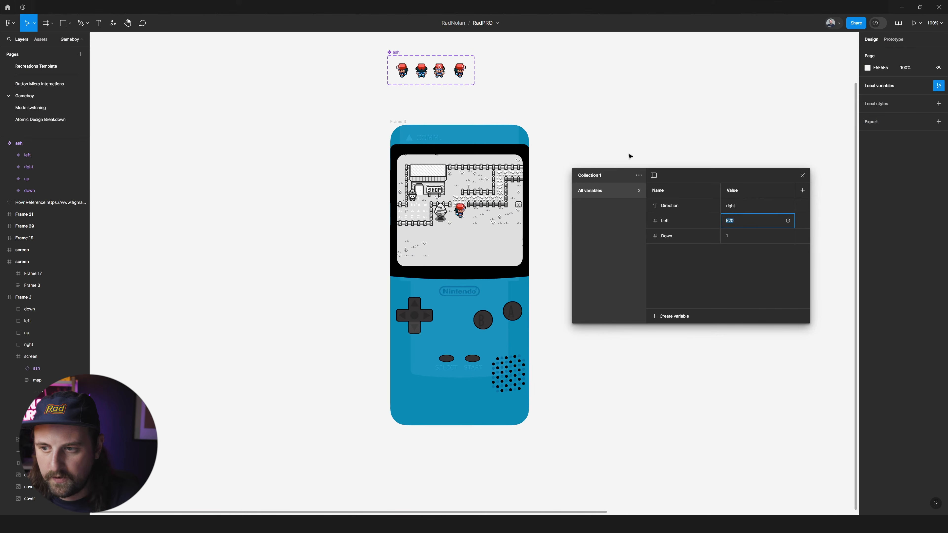
Set the local variable Down to 35 and close the variables window
{"action": "key", "text": "Tab"}
{"action": "key", "text": "shift+Up"}
{"action": "key", "text": "shift+Up"}
{"action": "key", "text": "shift+Up"}
{"action": "key", "text": "Up"}
{"action": "key", "text": "Up"}
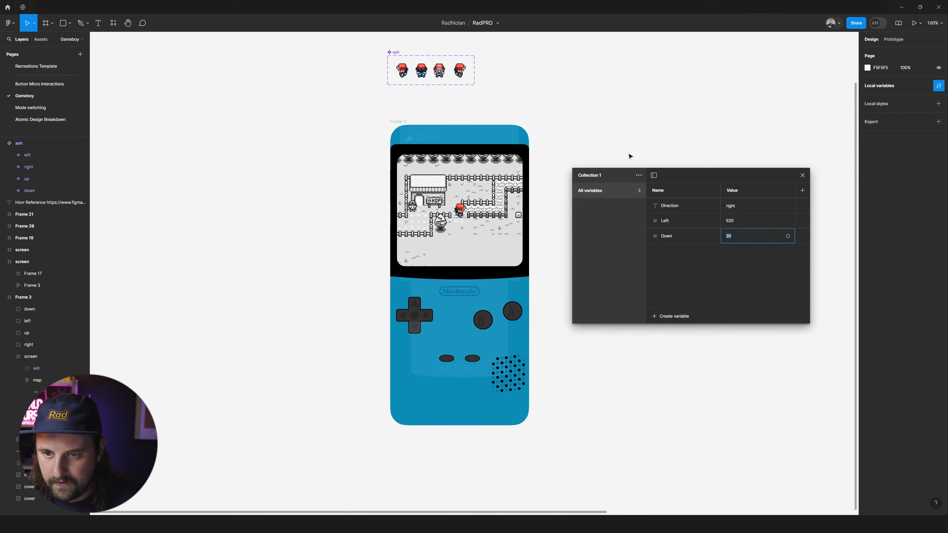
{"action": "key", "text": "Up"}
{"action": "key", "text": "Up"}
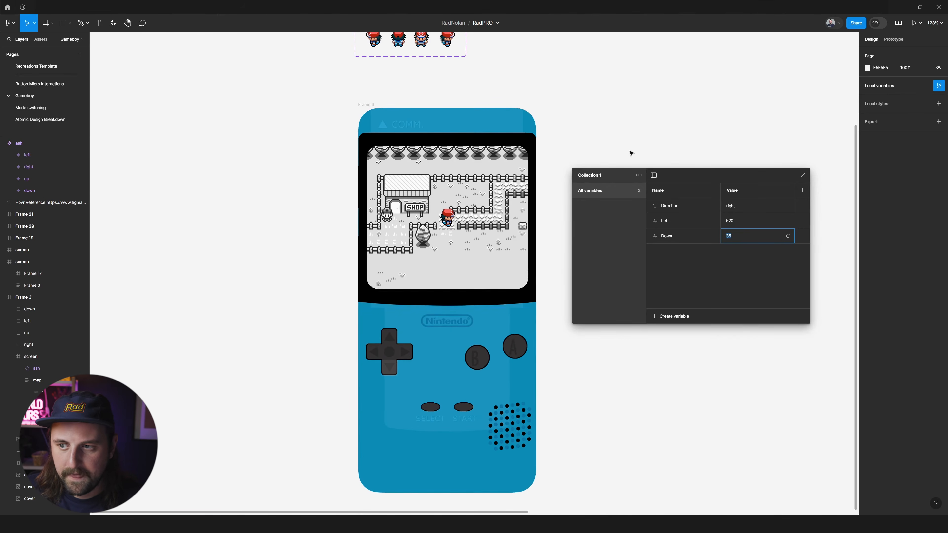
{"action": "left_click", "coordinate": [803, 175]}
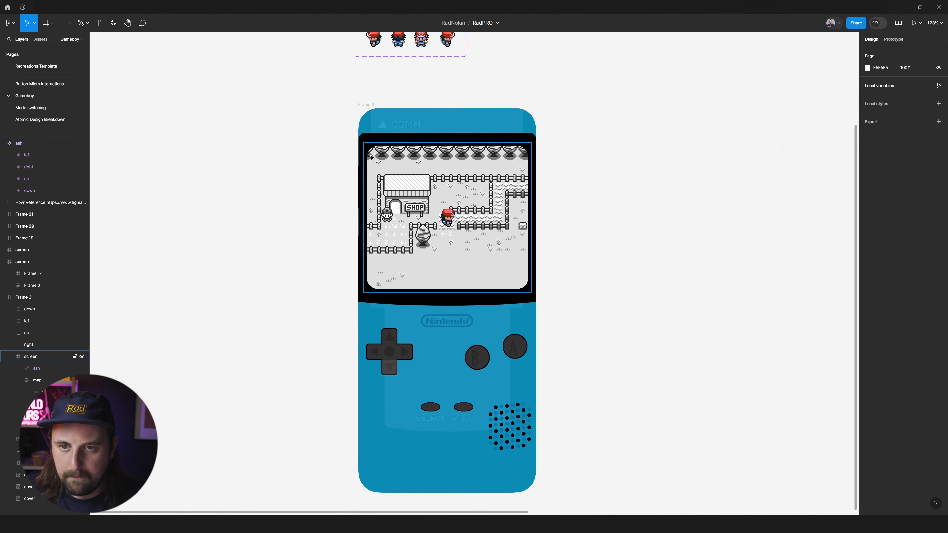
Add a Set variable action to the right-arrow key interaction of the D-pad's right hotspot, setting Left to Left + 5
{"action": "left_click", "coordinate": [405, 351]}
{"action": "scroll", "coordinate": [391, 366], "scroll_direction": "up", "scroll_amount": 5}
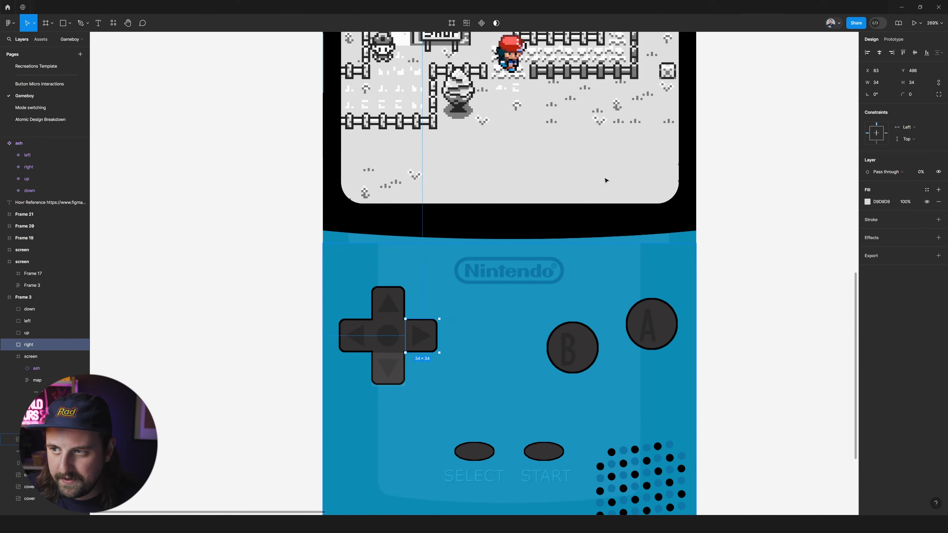
{"action": "left_click", "coordinate": [894, 40]}
{"action": "left_click", "coordinate": [888, 68]}
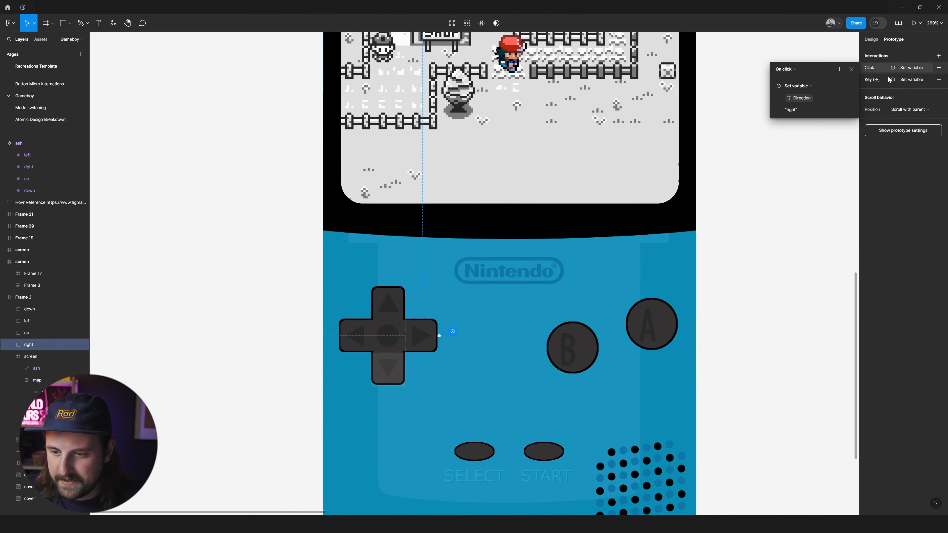
{"action": "scroll", "coordinate": [811, 165], "scroll_direction": "down", "scroll_amount": 3}
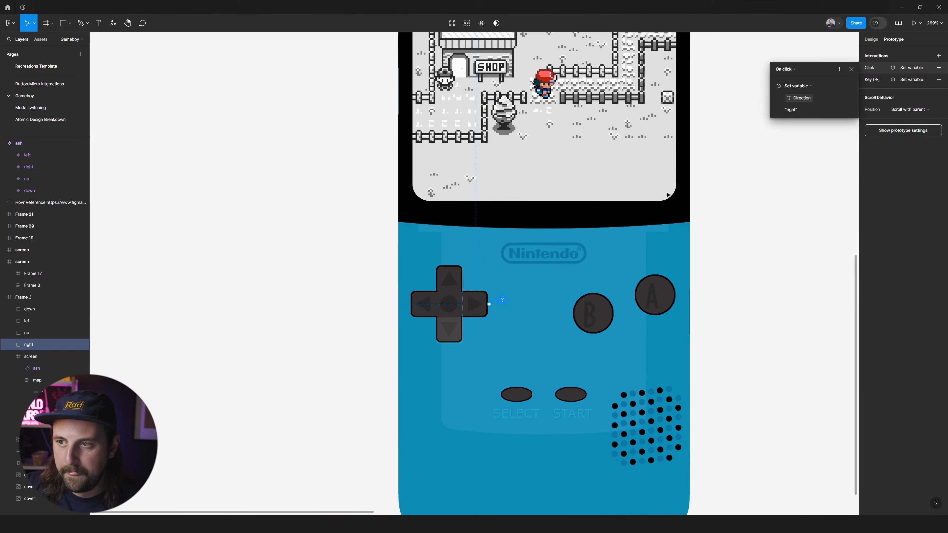
{"action": "left_click", "coordinate": [872, 79]}
{"action": "scroll", "coordinate": [706, 183], "scroll_direction": "right", "scroll_amount": 5}
{"action": "scroll", "coordinate": [705, 186], "scroll_direction": "up", "scroll_amount": 1}
{"action": "scroll", "coordinate": [701, 203], "scroll_direction": "left", "scroll_amount": 3}
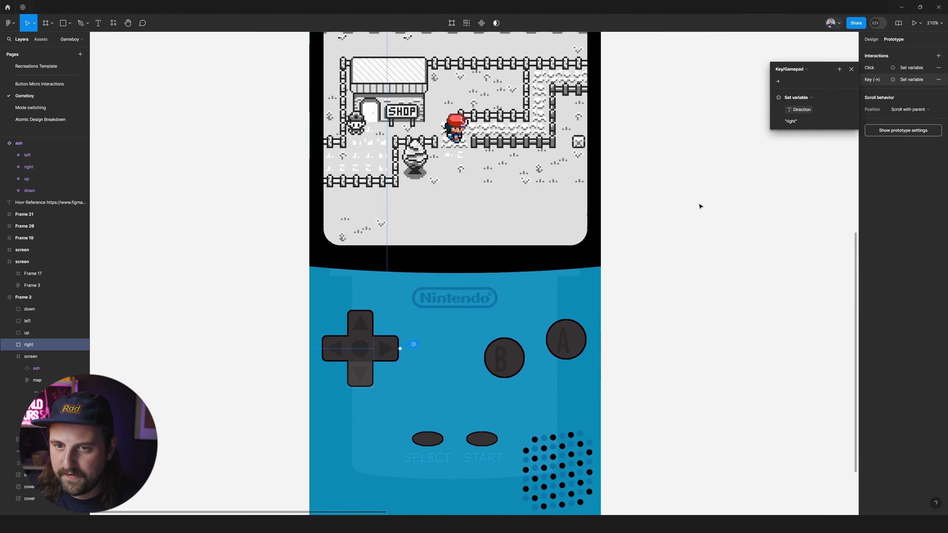
{"action": "scroll", "coordinate": [748, 187], "scroll_direction": "right", "scroll_amount": 2}
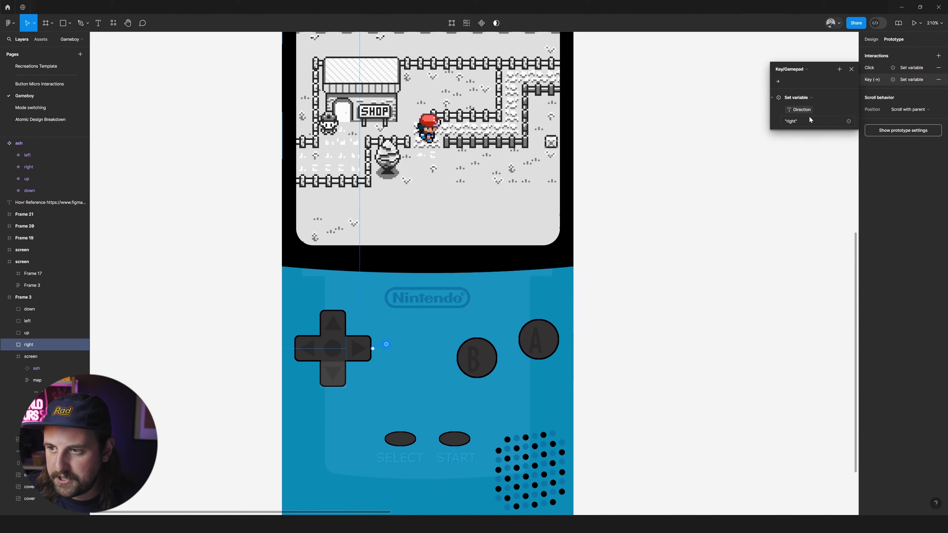
{"action": "left_click", "coordinate": [840, 70]}
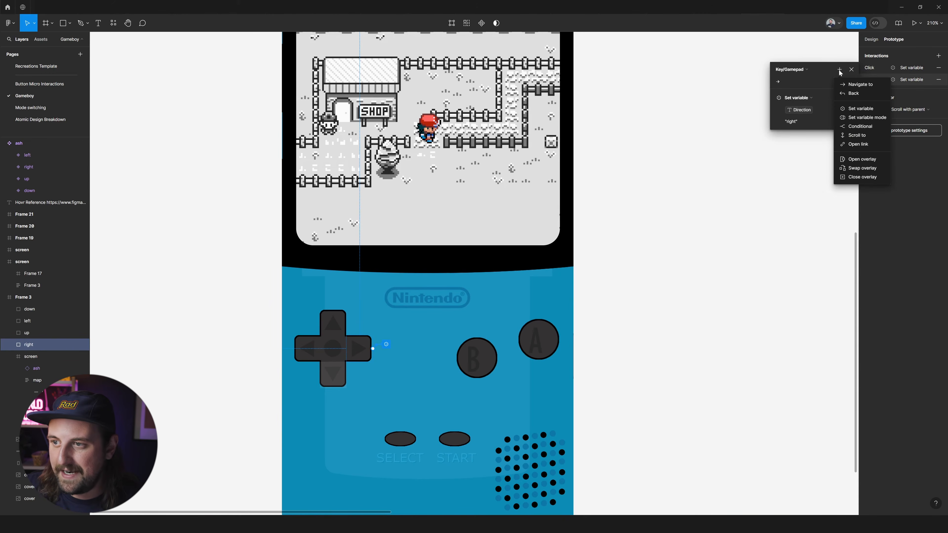
{"action": "left_click", "coordinate": [857, 109]}
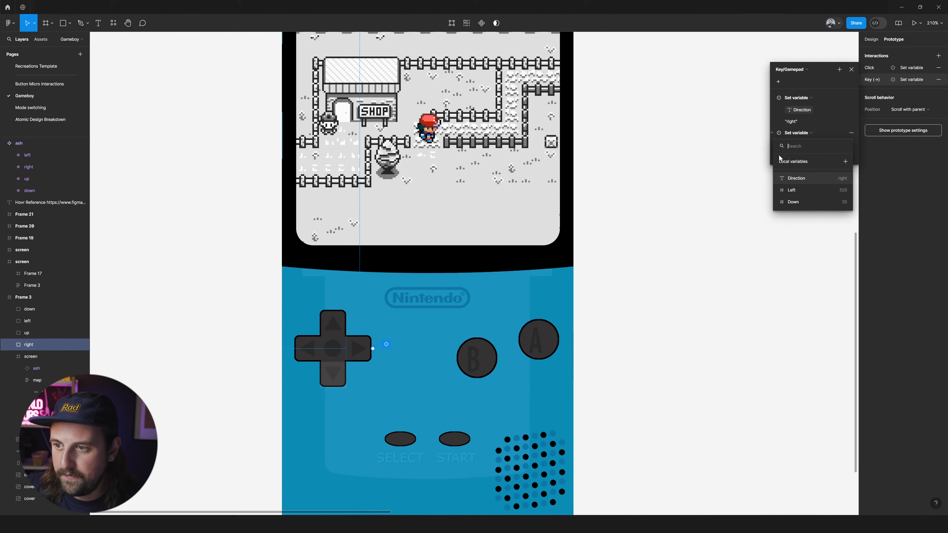
{"action": "left_click", "coordinate": [796, 191]}
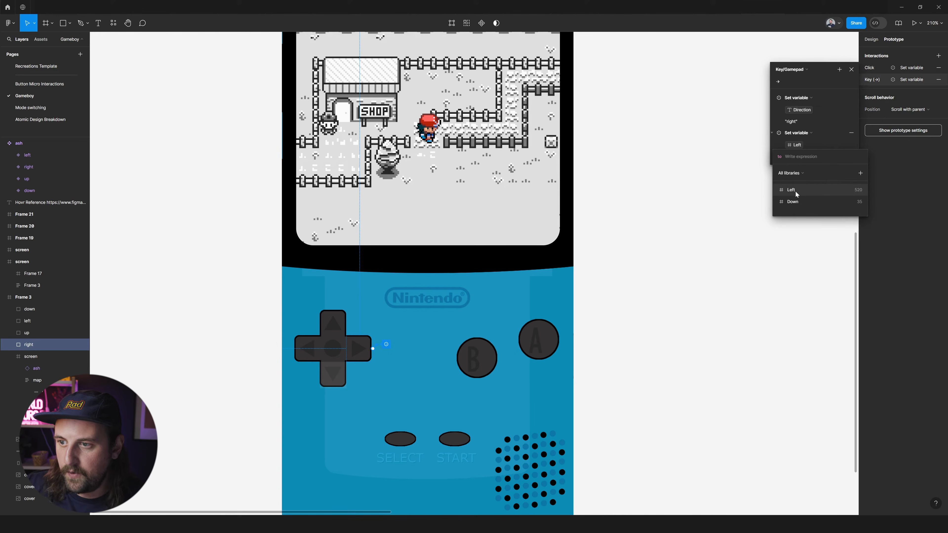
{"action": "left_click", "coordinate": [796, 189]}
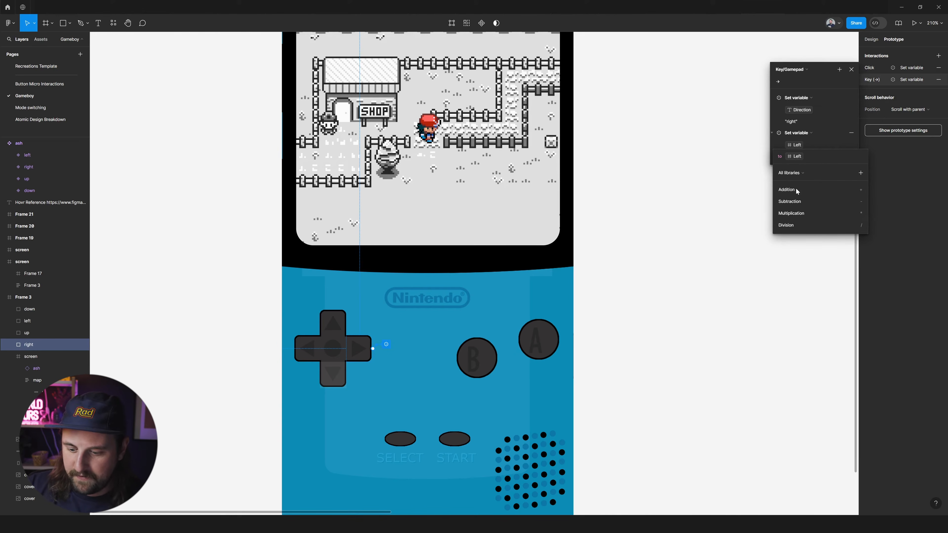
{"action": "type", "text": "+ 5"}
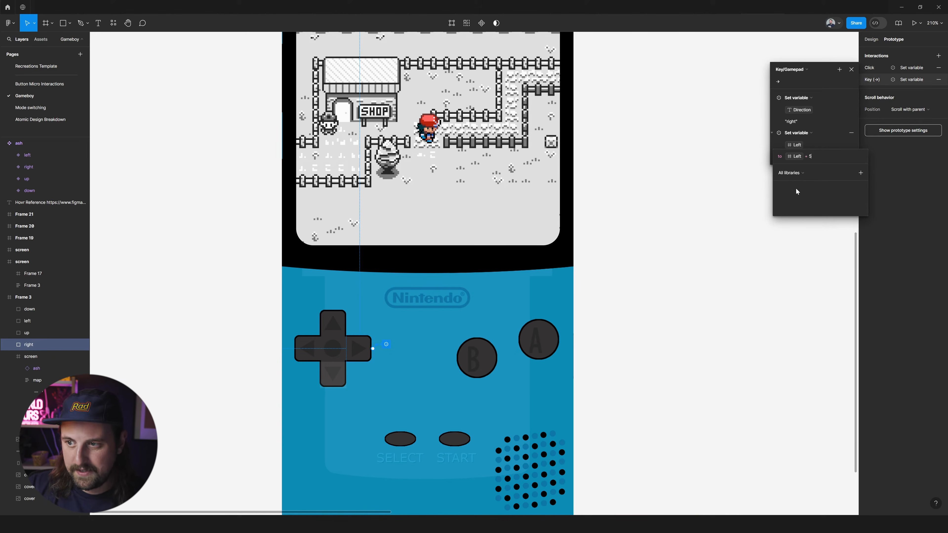
{"action": "key", "text": "Return"}
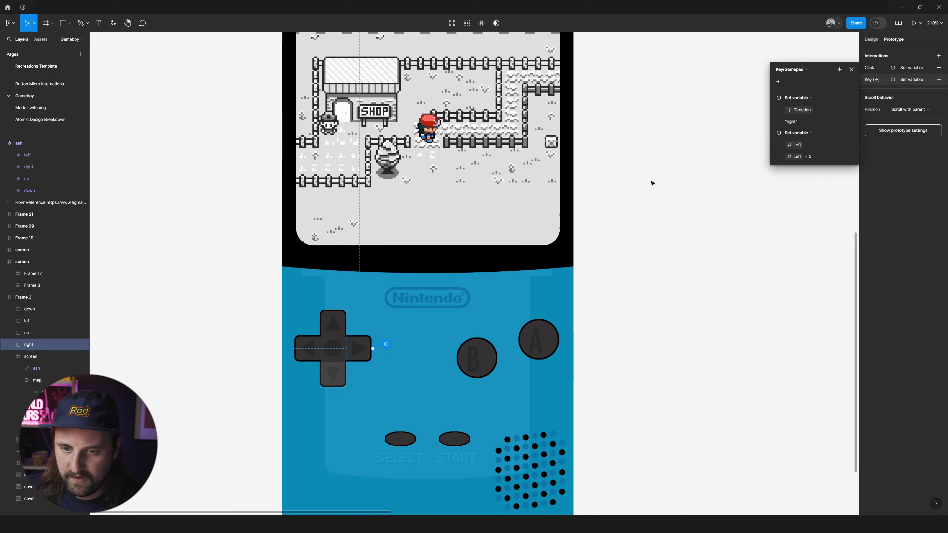
Add a Set variable action to the left-arrow key interaction of the D-pad's left hotspot, setting Left to Left - 5
{"action": "scroll", "coordinate": [653, 183], "scroll_direction": "down", "scroll_amount": 5}
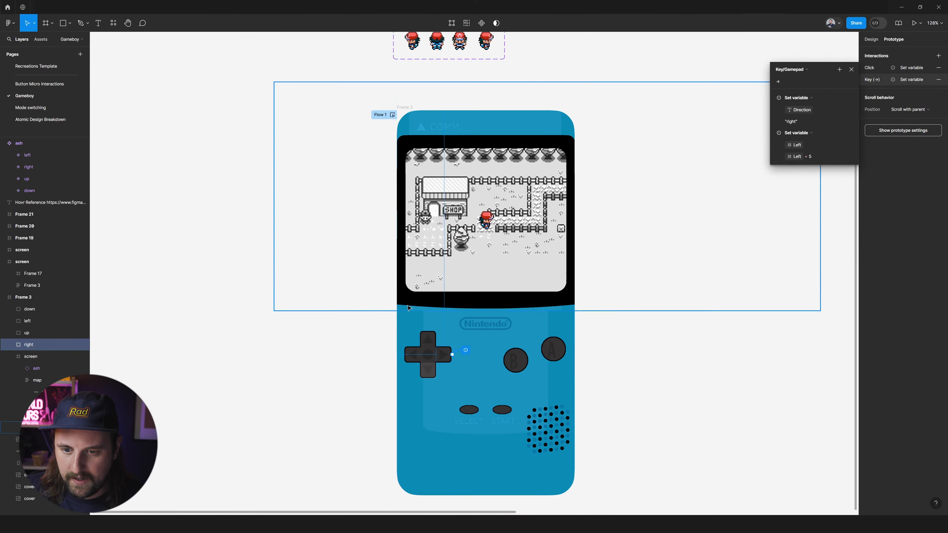
{"action": "left_click", "coordinate": [417, 358]}
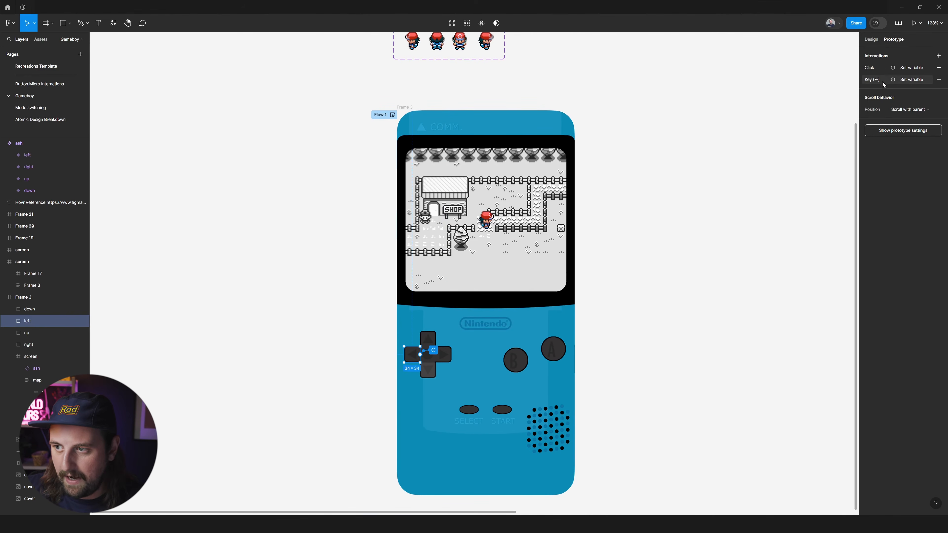
{"action": "left_click", "coordinate": [870, 79]}
{"action": "scroll", "coordinate": [417, 362], "scroll_direction": "up", "scroll_amount": 5}
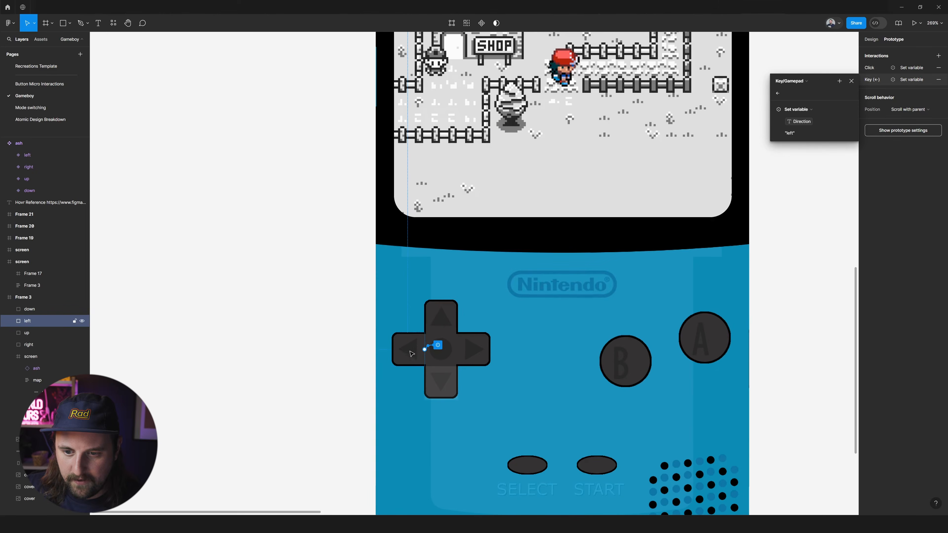
{"action": "scroll", "coordinate": [418, 362], "scroll_direction": "down", "scroll_amount": 2}
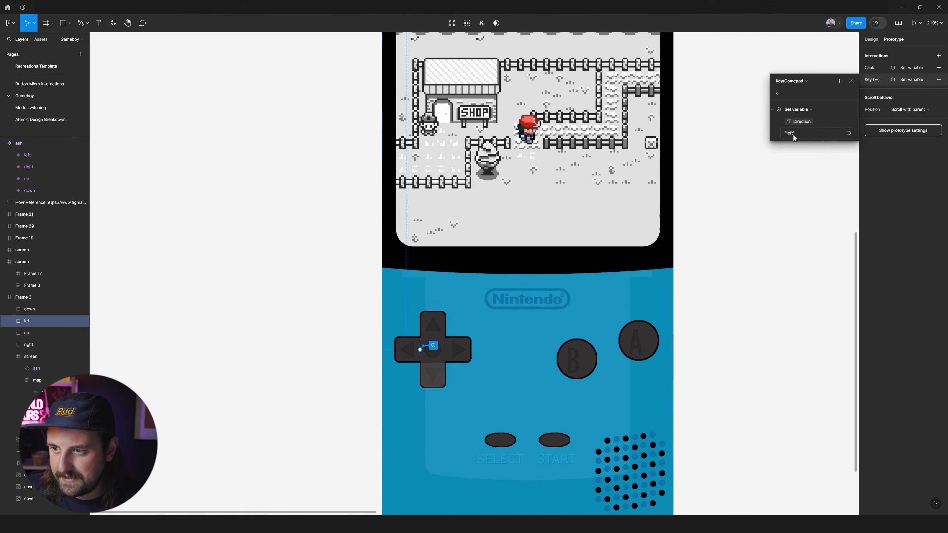
{"action": "left_click", "coordinate": [840, 81]}
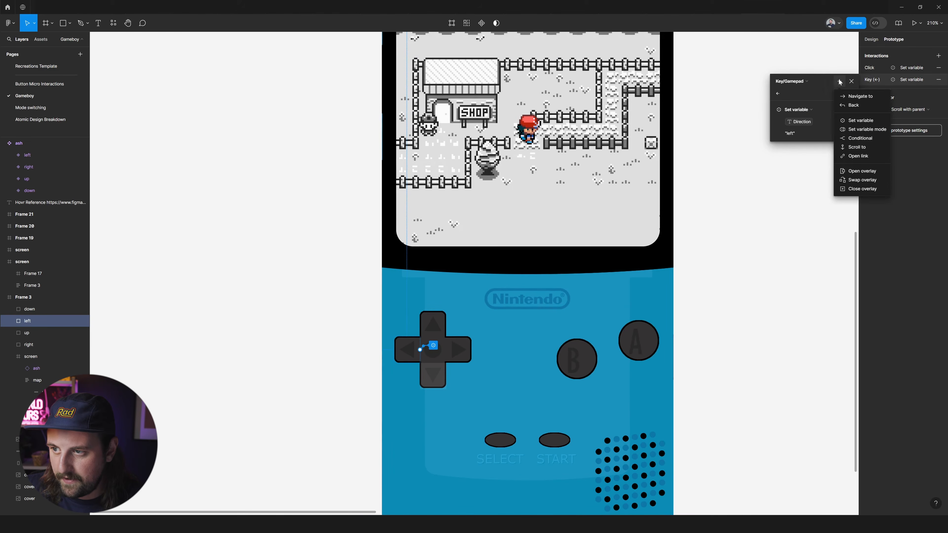
{"action": "left_click", "coordinate": [854, 123]}
{"action": "left_click", "coordinate": [796, 202]}
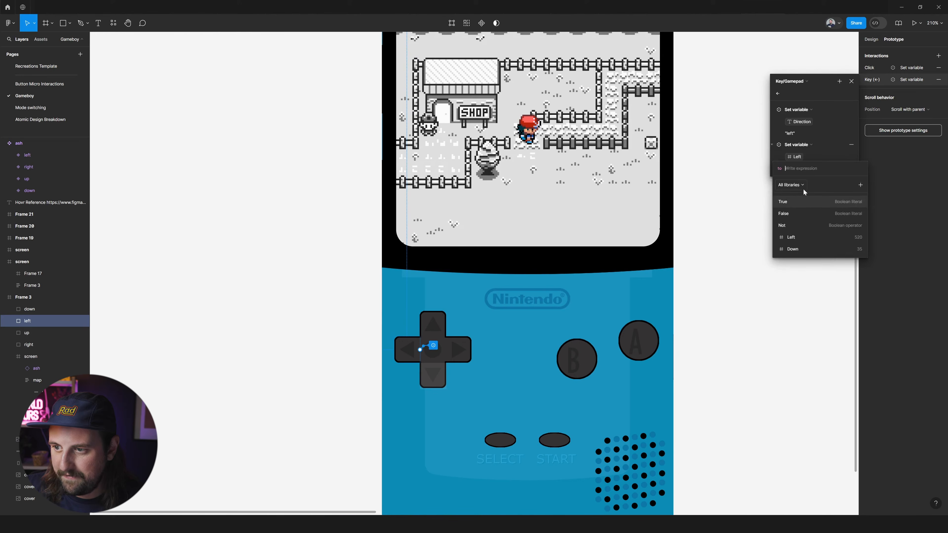
{"action": "type", "text": "le"}
{"action": "key", "text": "Return"}
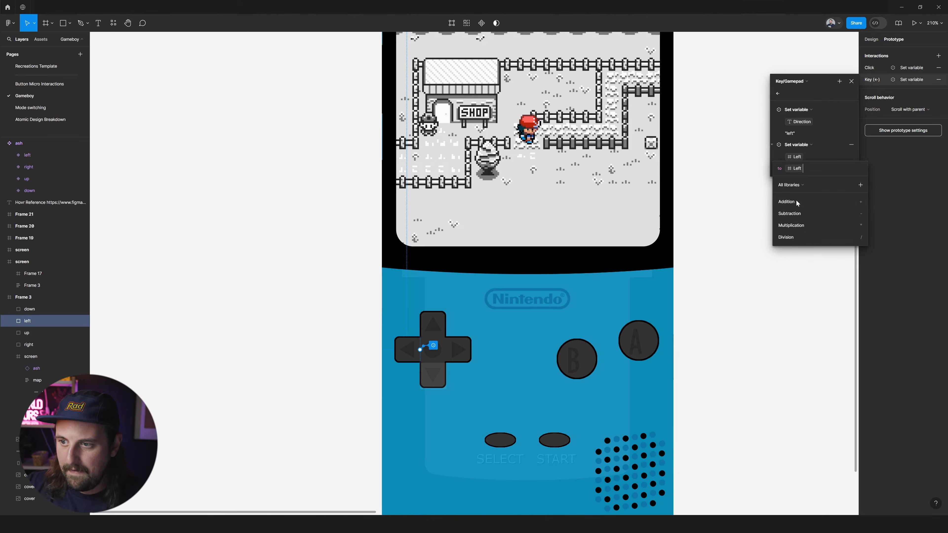
{"action": "type", "text": "- 5"}
{"action": "key", "text": "Return"}
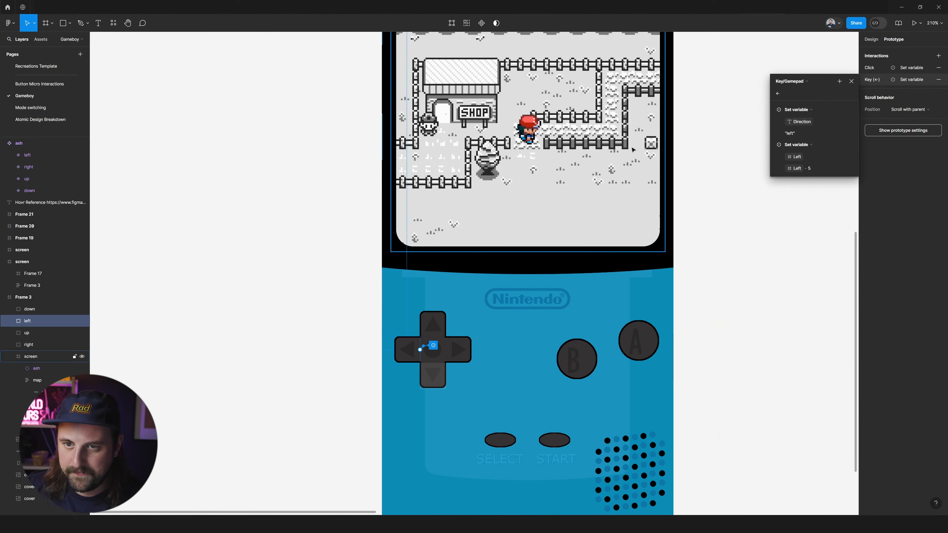
Preview the Frame 3 flow and test the map's horizontal movement with the left and right arrow keys
{"action": "scroll", "coordinate": [384, 35], "scroll_direction": "up", "scroll_amount": 3}
{"action": "left_click", "coordinate": [383, 35]}
{"action": "key", "text": "shift+space"}
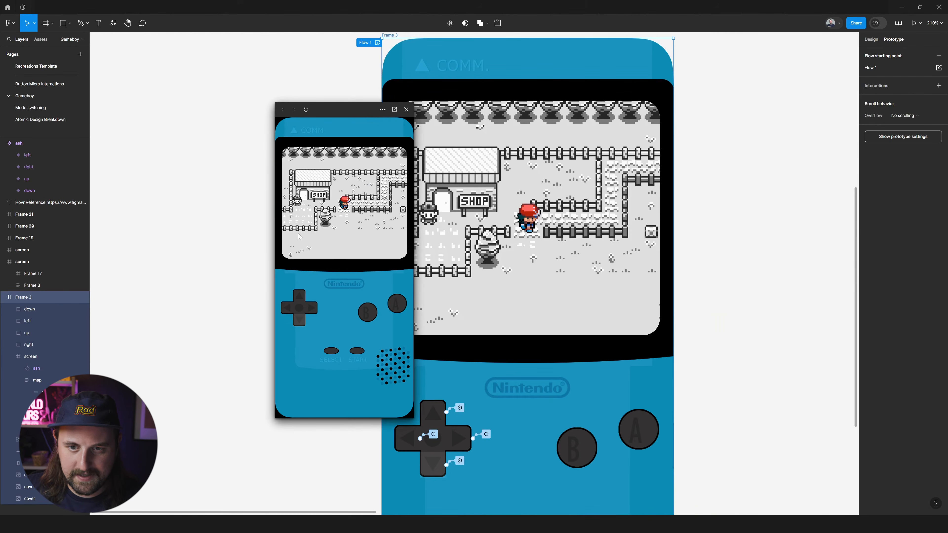
{"action": "scroll", "coordinate": [456, 195], "scroll_direction": "left", "scroll_amount": 4}
{"action": "key", "text": "Left"}
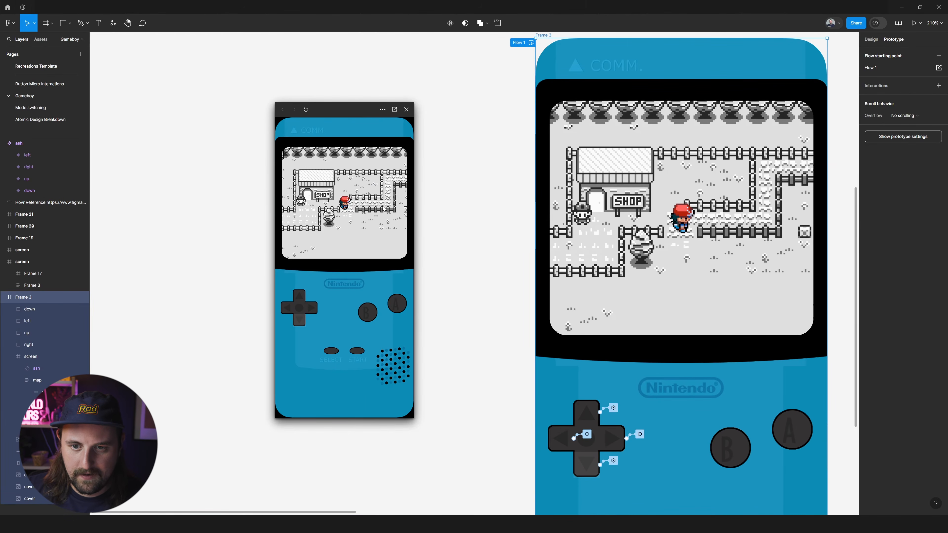
{"action": "key", "text": "Right"}
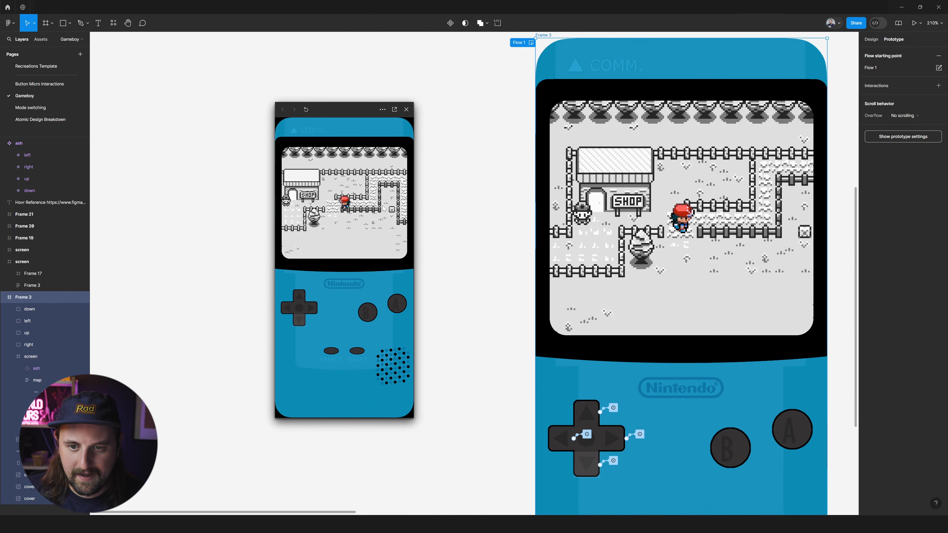
{"action": "key", "text": "Left"}
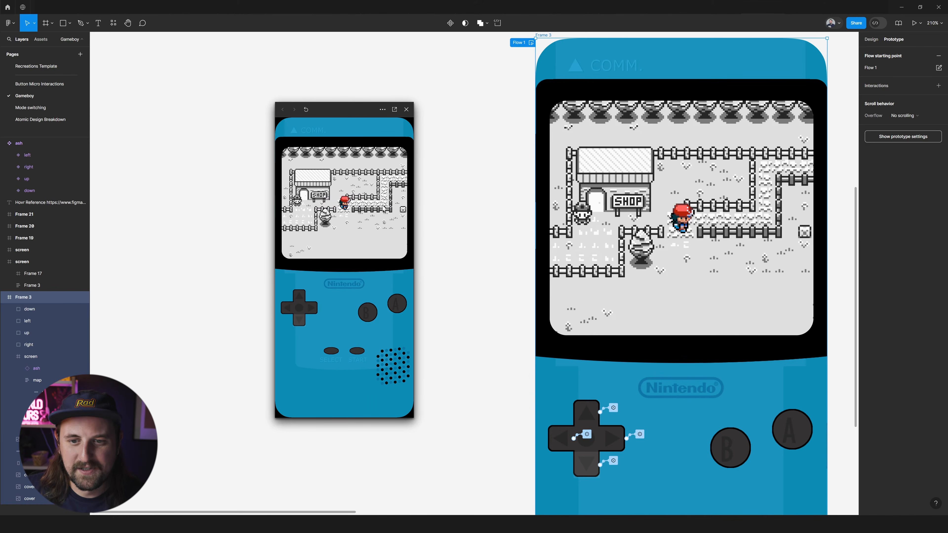
{"action": "key", "text": "Right"}
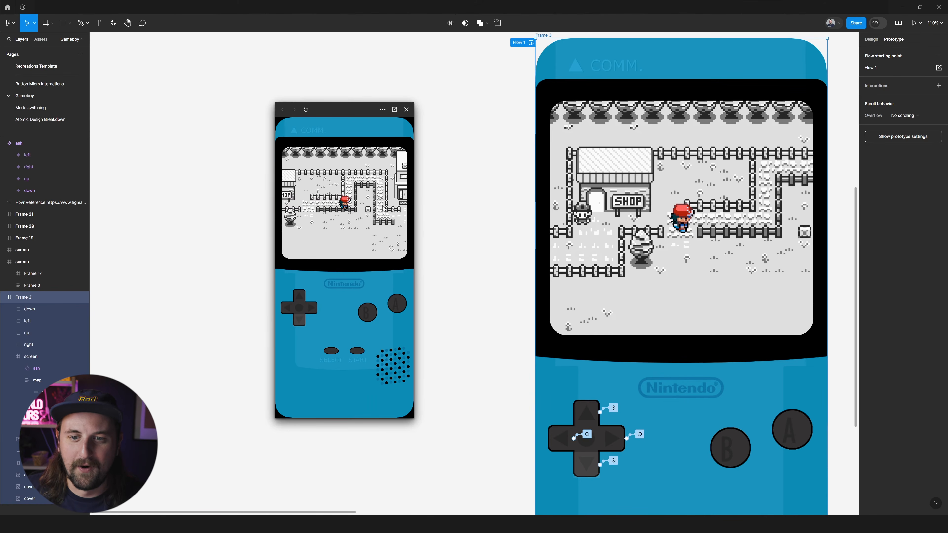
{"action": "key", "text": "Left"}
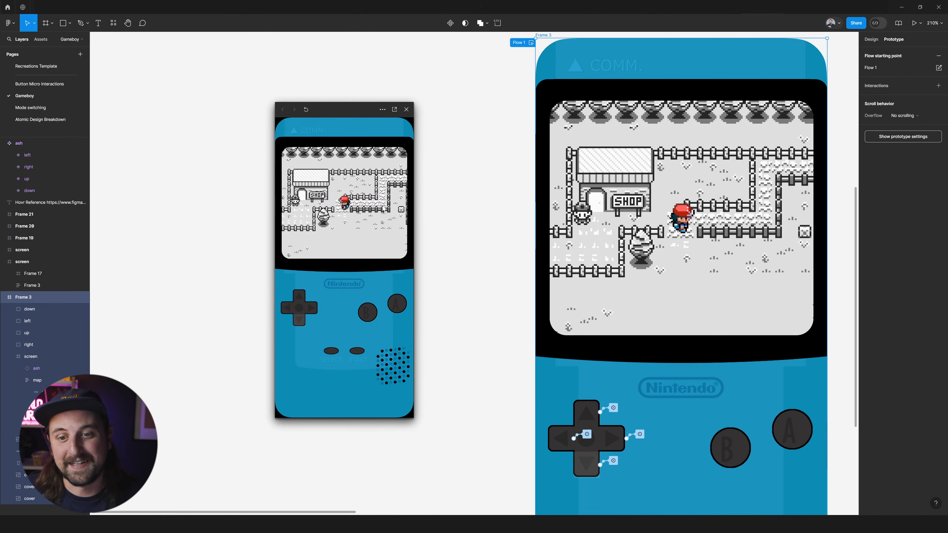
Change the Left expression in the left hotspot's left-arrow key interaction to Left + 5
{"action": "left_click", "coordinate": [593, 440]}
{"action": "left_click", "coordinate": [578, 438]}
{"action": "left_click", "coordinate": [587, 434]}
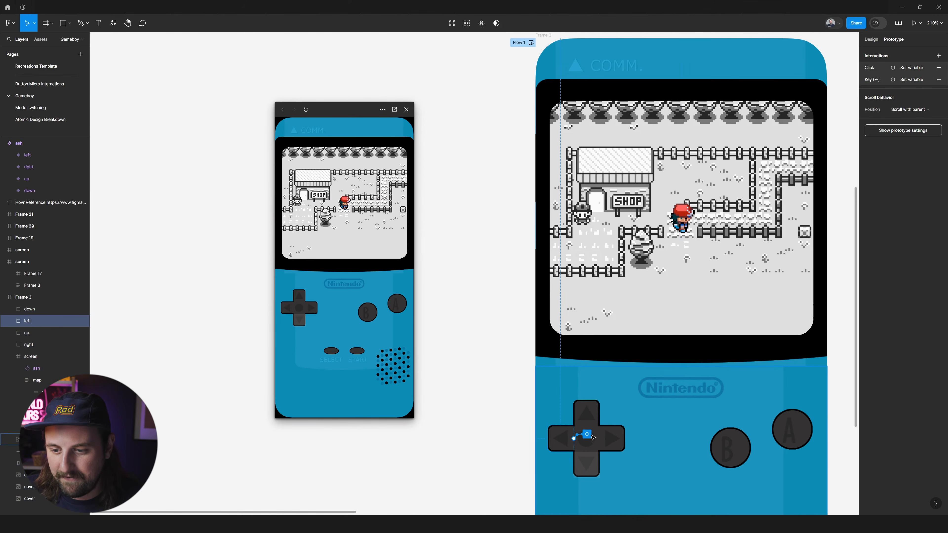
{"action": "left_click", "coordinate": [889, 80]}
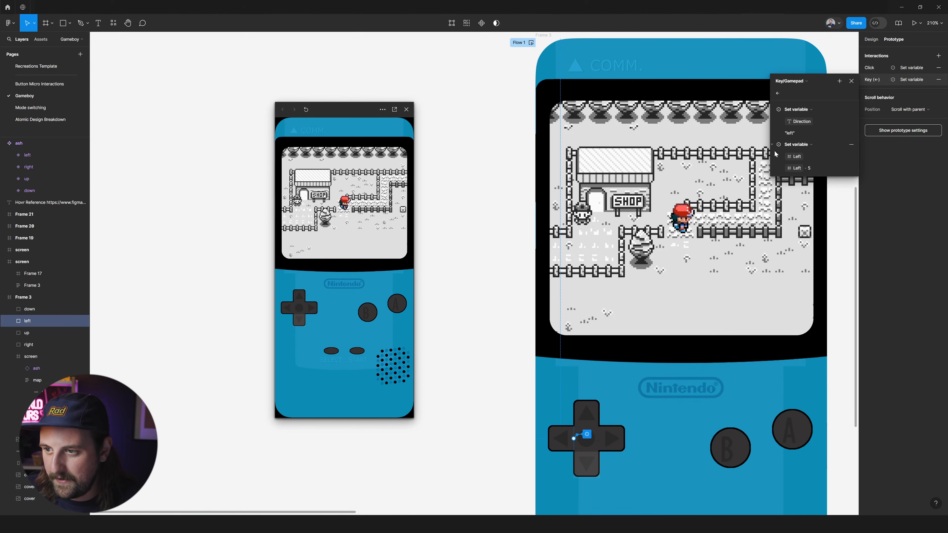
{"action": "left_click", "coordinate": [809, 169]}
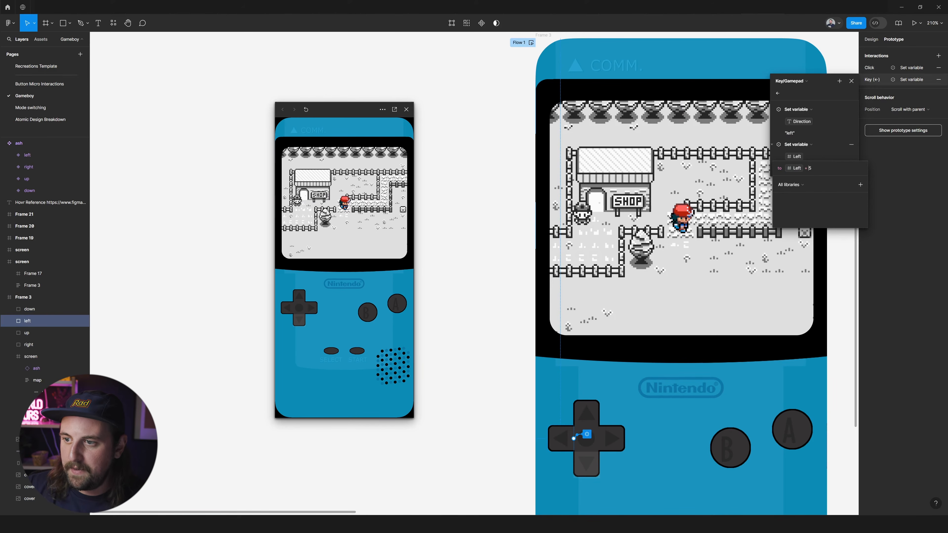
{"action": "key", "text": "Return"}
Change the Left expression in the right hotspot's right-arrow key interaction to Left - 5
{"action": "left_click", "coordinate": [612, 439]}
{"action": "left_click", "coordinate": [639, 434]}
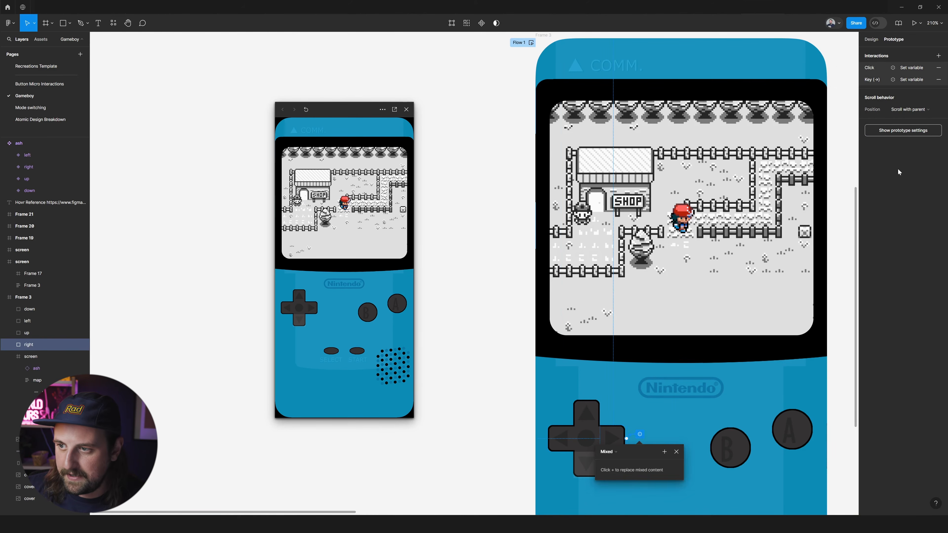
{"action": "left_click", "coordinate": [889, 79]}
{"action": "left_click", "coordinate": [809, 169]}
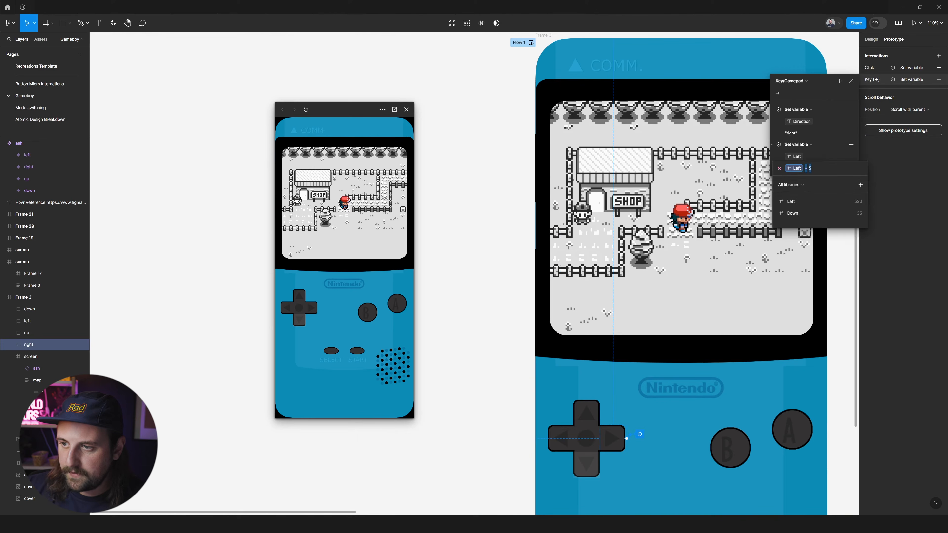
{"action": "left_click", "coordinate": [809, 169]}
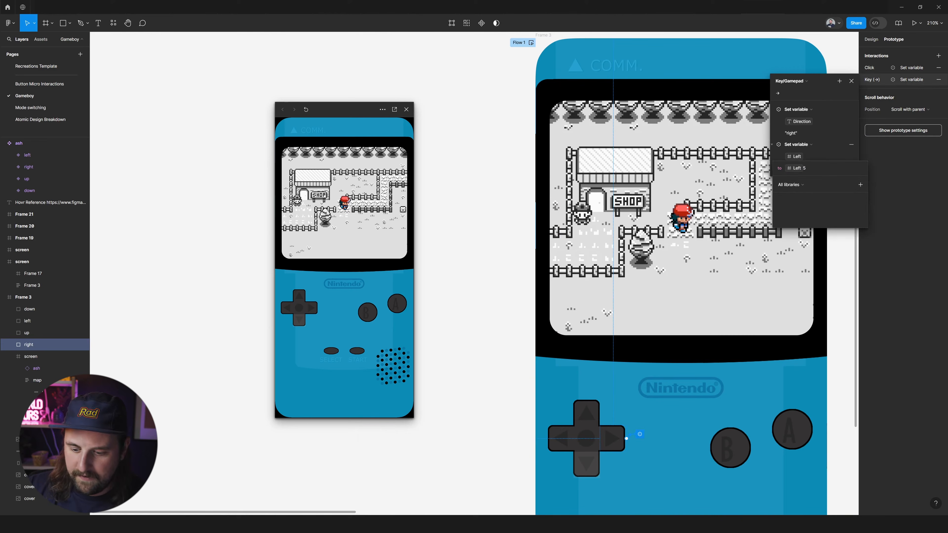
{"action": "type", "text": "-"}
{"action": "key", "text": "Return"}
Test walking right and left with the arrow keys in the prototype preview, and close the preview
{"action": "left_click", "coordinate": [389, 226]}
{"action": "key", "text": "Right"}
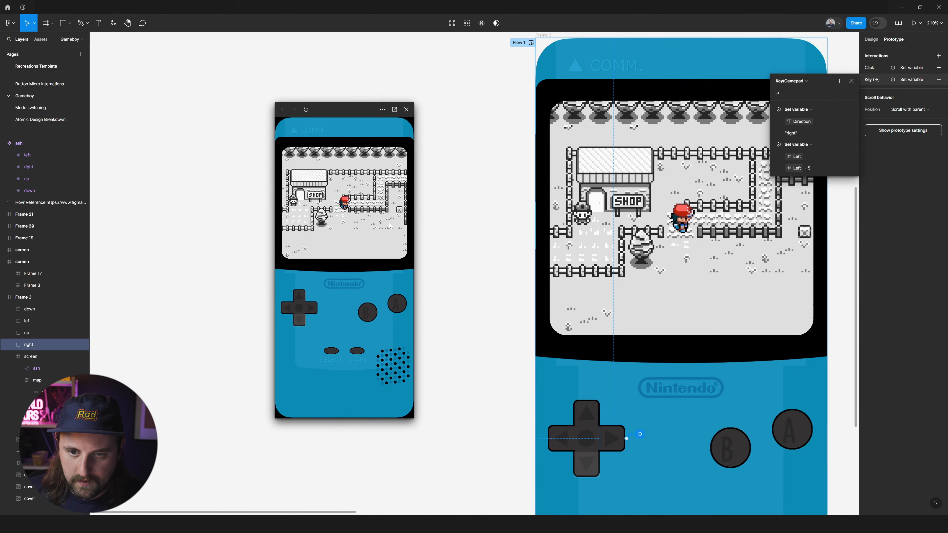
{"action": "key", "text": "Right"}
{"action": "key", "text": "Right"}
{"action": "key", "text": "Right"}
{"action": "key", "text": "Right"}
{"action": "key", "text": "Right"}
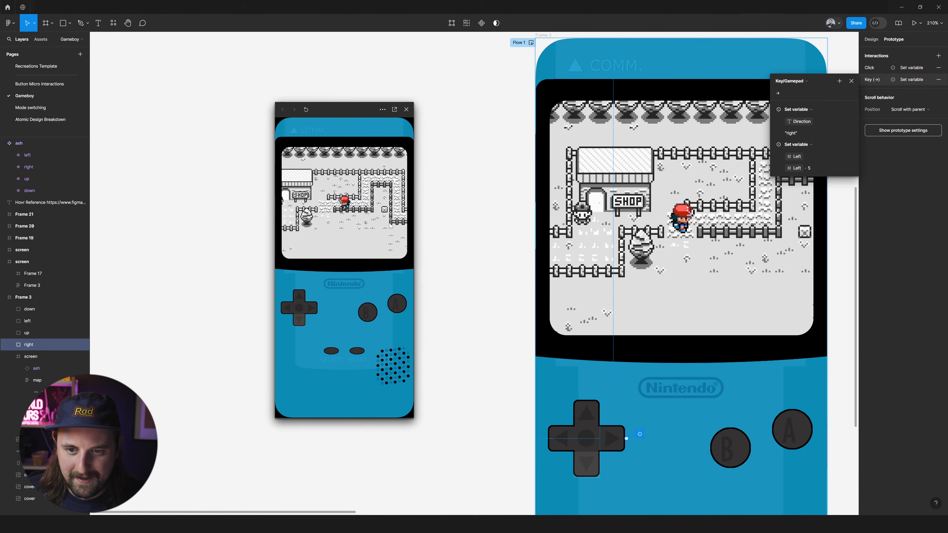
{"action": "key", "text": "Left"}
{"action": "key", "text": "Left"}
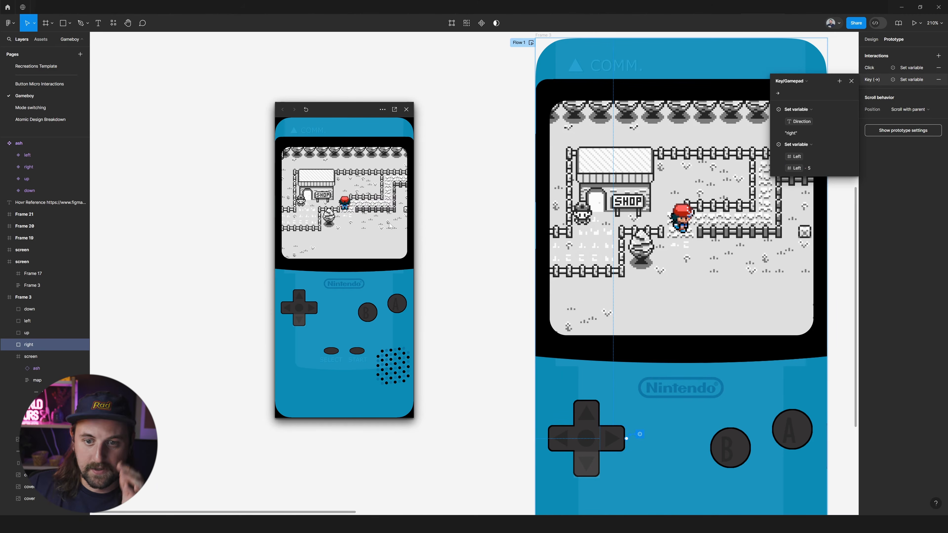
{"action": "left_click", "coordinate": [407, 109]}
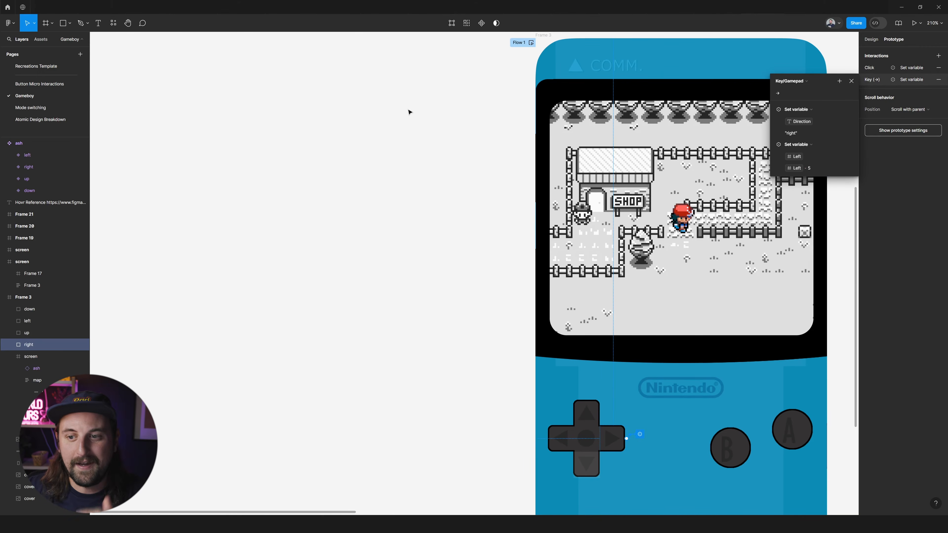
Examine the actions in the click and up-arrow key interactions of the D-pad's up hotspot
{"action": "scroll", "coordinate": [409, 112], "scroll_direction": "right", "scroll_amount": 3}
{"action": "left_click", "coordinate": [512, 418]}
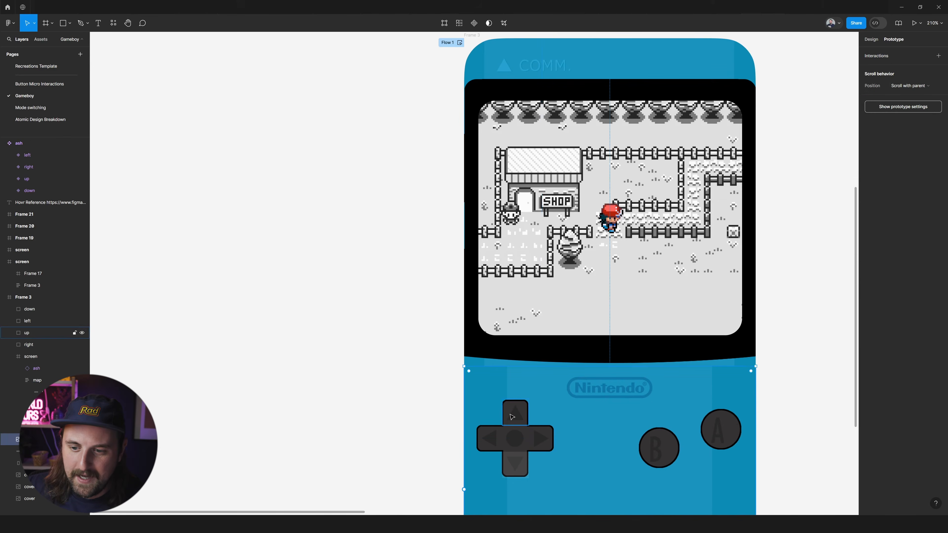
{"action": "left_click", "coordinate": [512, 417]}
{"action": "scroll", "coordinate": [512, 417], "scroll_direction": "up", "scroll_amount": 5}
{"action": "left_click", "coordinate": [523, 384]}
{"action": "left_click", "coordinate": [506, 386]}
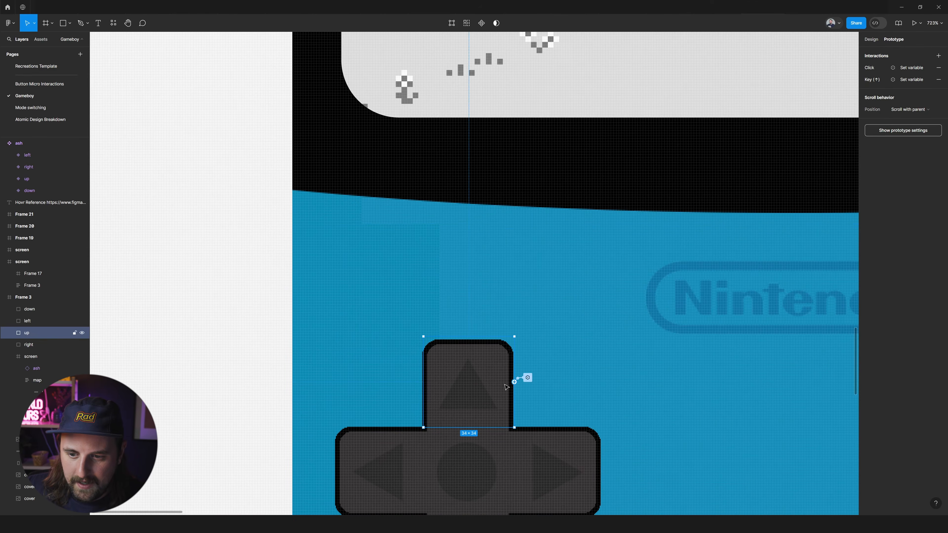
{"action": "left_click", "coordinate": [527, 377]}
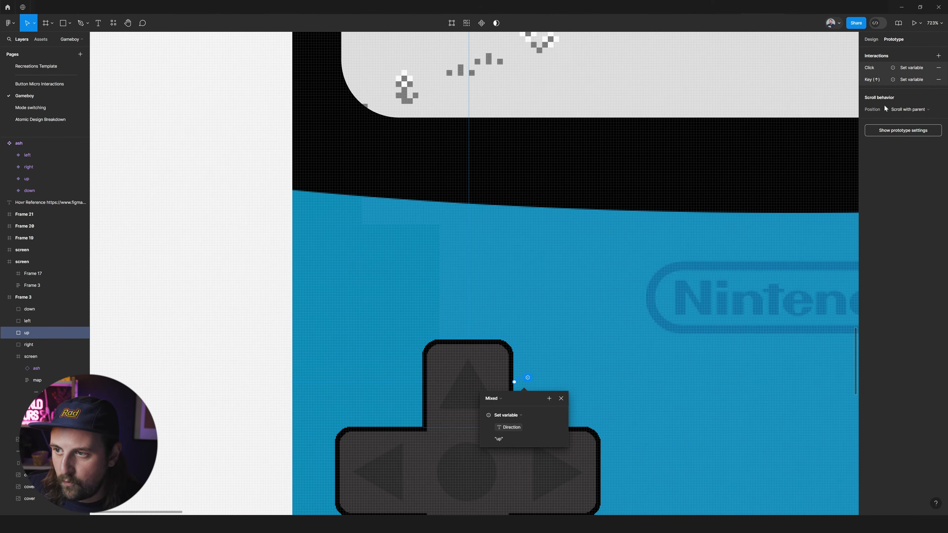
{"action": "left_click", "coordinate": [889, 68]}
{"action": "left_click", "coordinate": [873, 79]}
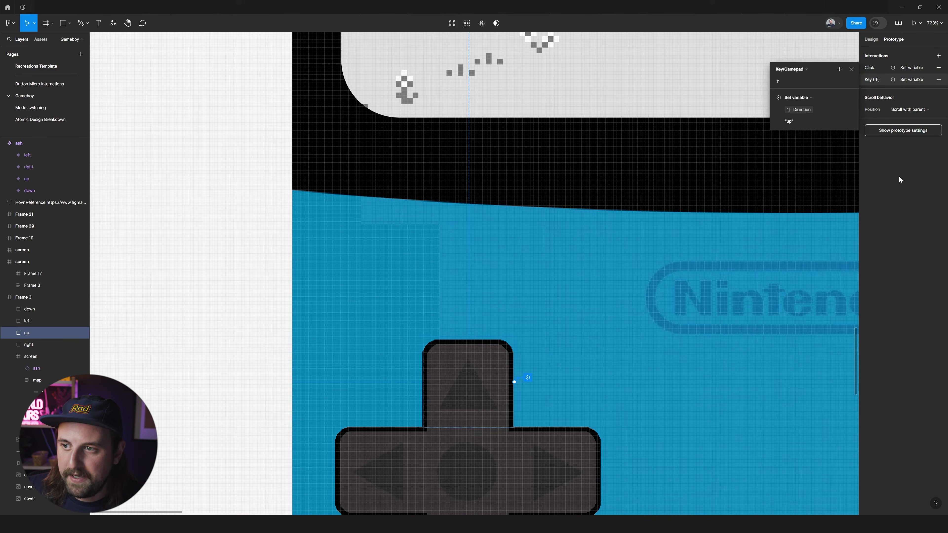
{"action": "left_click", "coordinate": [899, 179]}
{"action": "scroll", "coordinate": [646, 206], "scroll_direction": "down", "scroll_amount": 6}
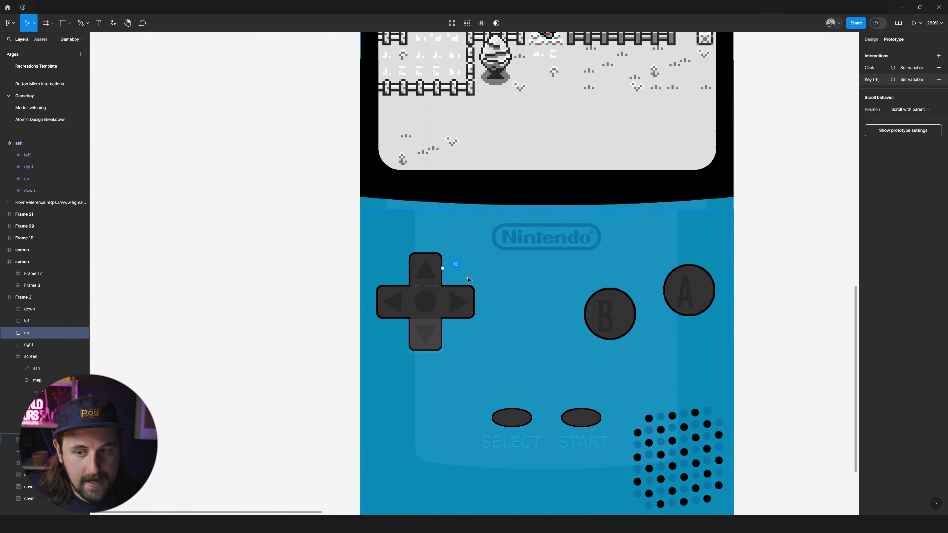
Examine the actions in the right-arrow key interaction of the D-pad's right hotspot
{"action": "left_click", "coordinate": [454, 289]}
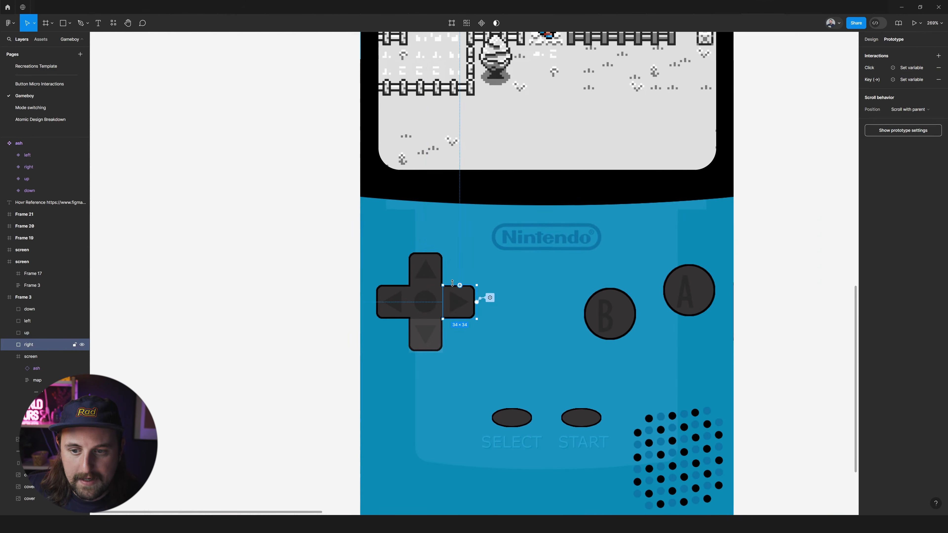
{"action": "left_click", "coordinate": [429, 275]}
{"action": "left_click", "coordinate": [448, 298]}
{"action": "left_click", "coordinate": [399, 301]}
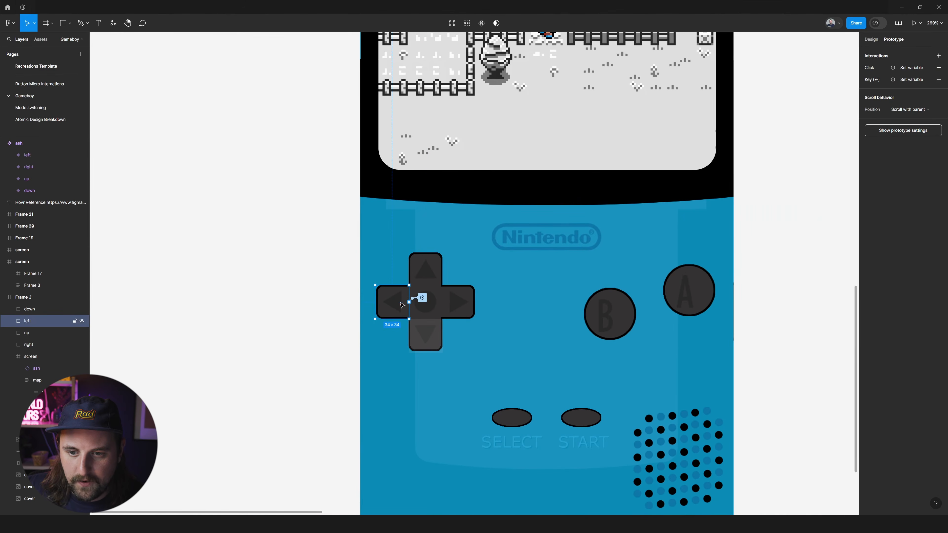
{"action": "left_click", "coordinate": [457, 307]}
{"action": "left_click", "coordinate": [490, 298]}
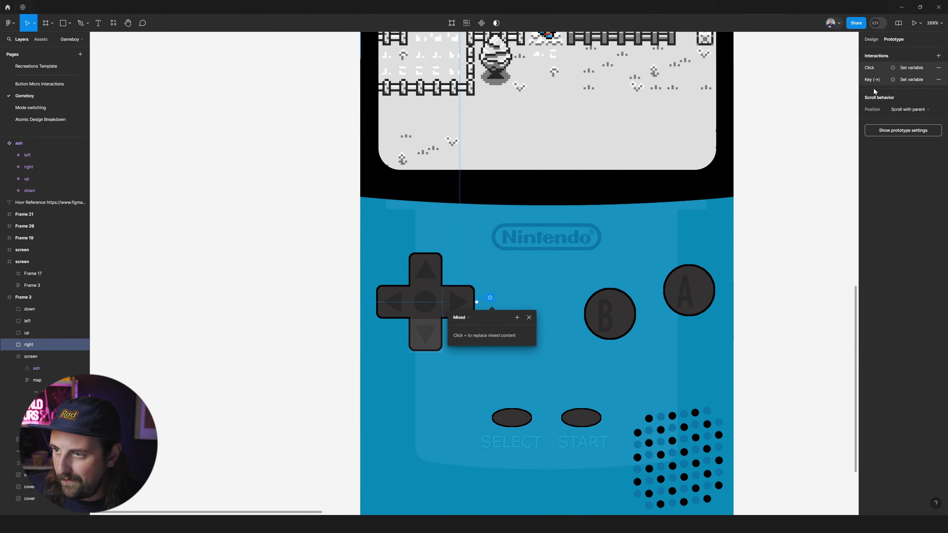
{"action": "left_click", "coordinate": [873, 80]}
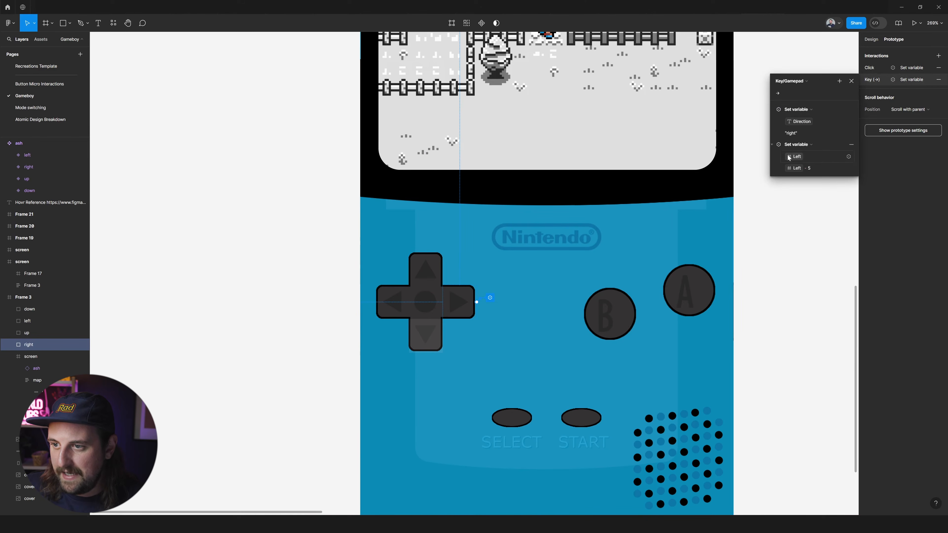
Add a Set variable action to the right hotspot's click interaction that sets Left to Left - 5
{"action": "left_click", "coordinate": [870, 69]}
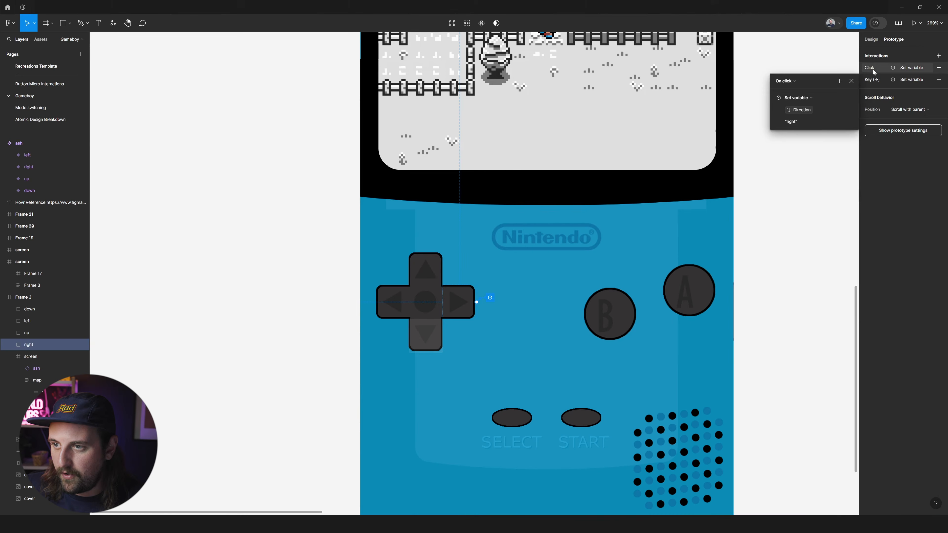
{"action": "left_click", "coordinate": [840, 81]}
{"action": "left_click", "coordinate": [861, 120]}
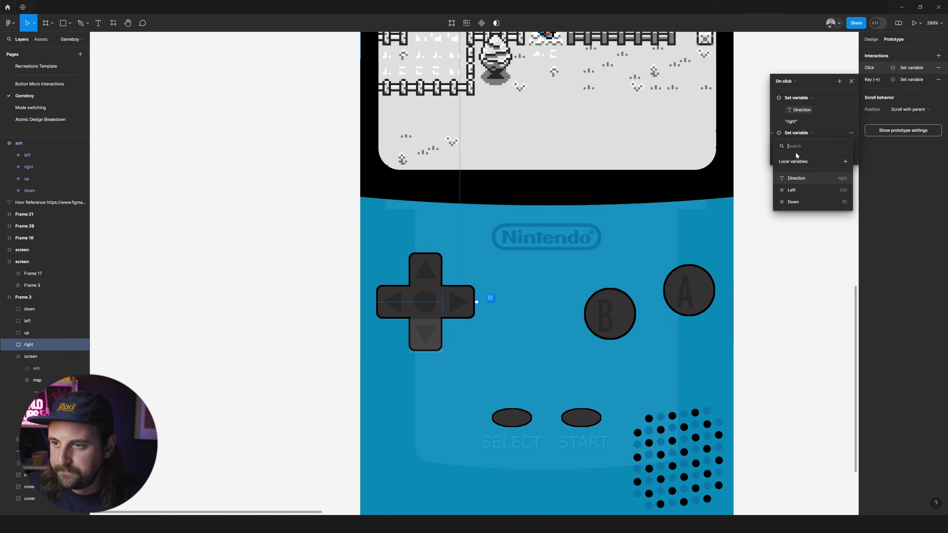
{"action": "left_click", "coordinate": [793, 190]}
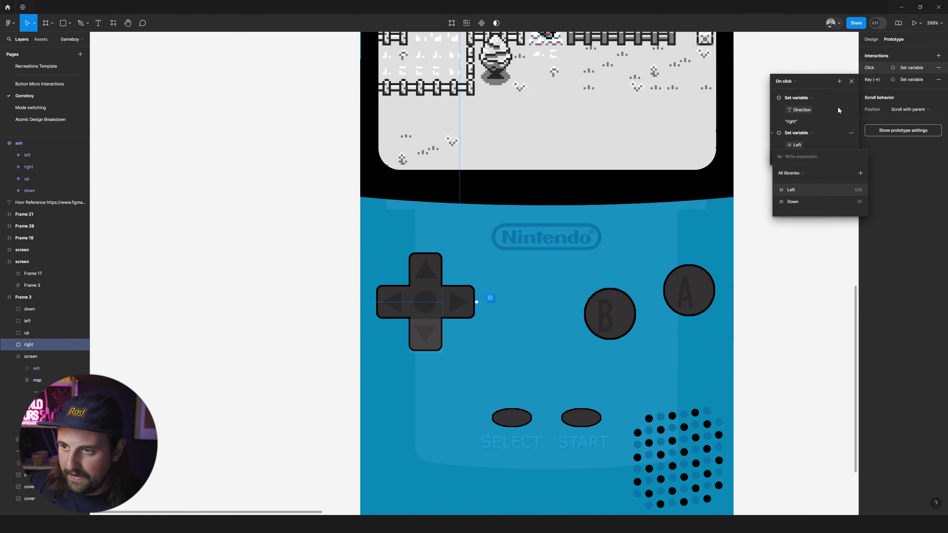
{"action": "type", "text": "le"}
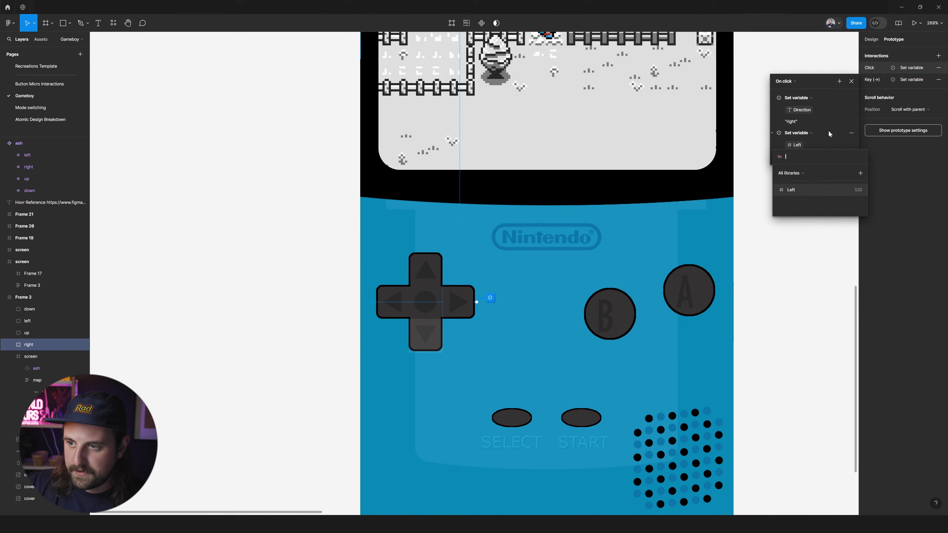
{"action": "key", "text": "Return"}
{"action": "type", "text": "+5"}
{"action": "key", "text": "Return"}
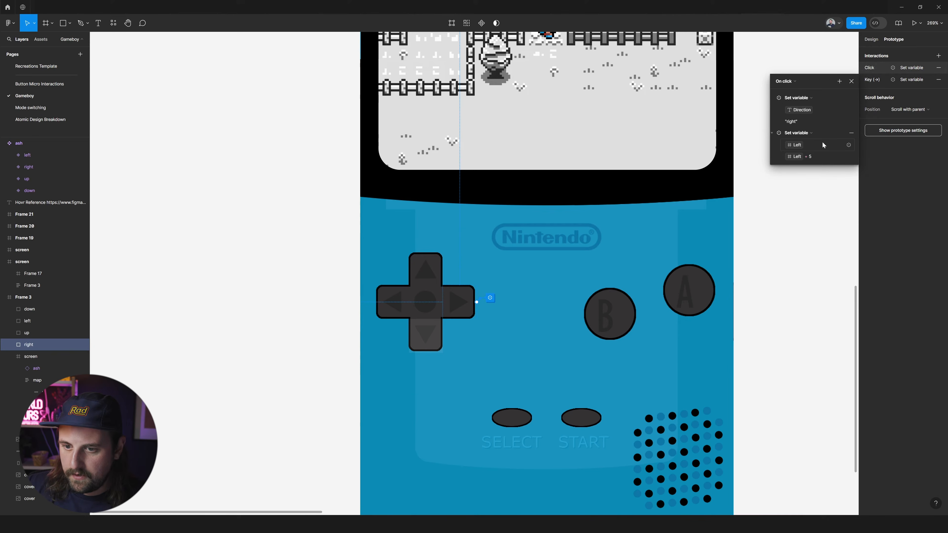
{"action": "left_click", "coordinate": [809, 157]}
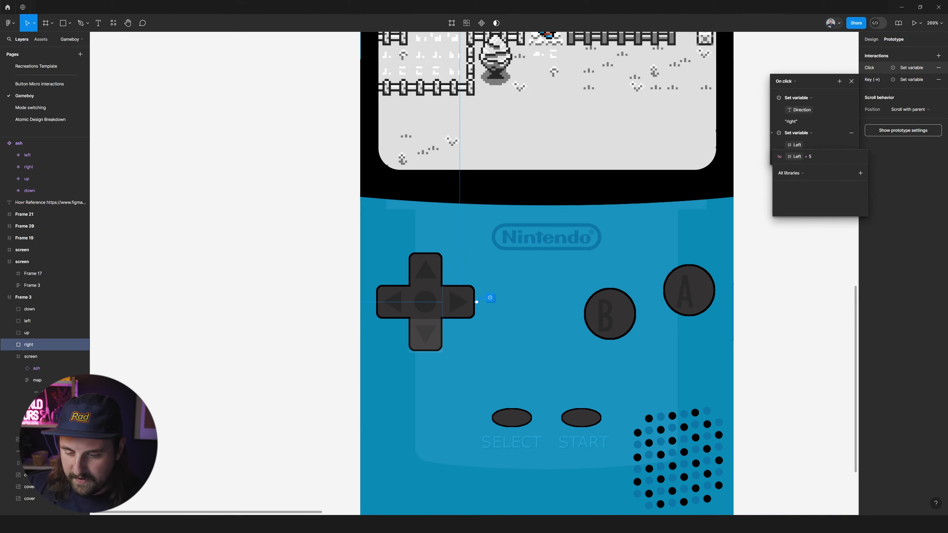
{"action": "key", "text": "Return"}
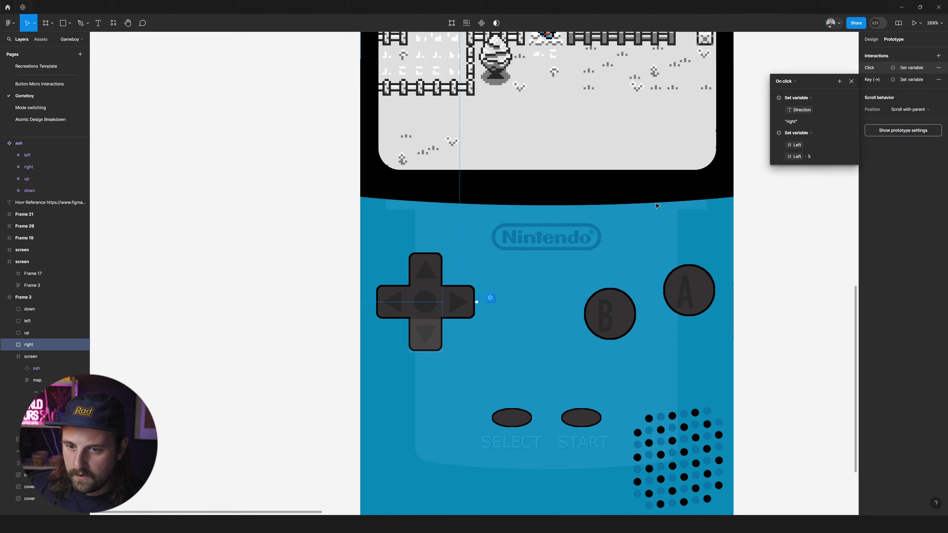
Add a Set variable action to the left hotspot's click interaction that sets Left to Left + 5
{"action": "left_click", "coordinate": [407, 297]}
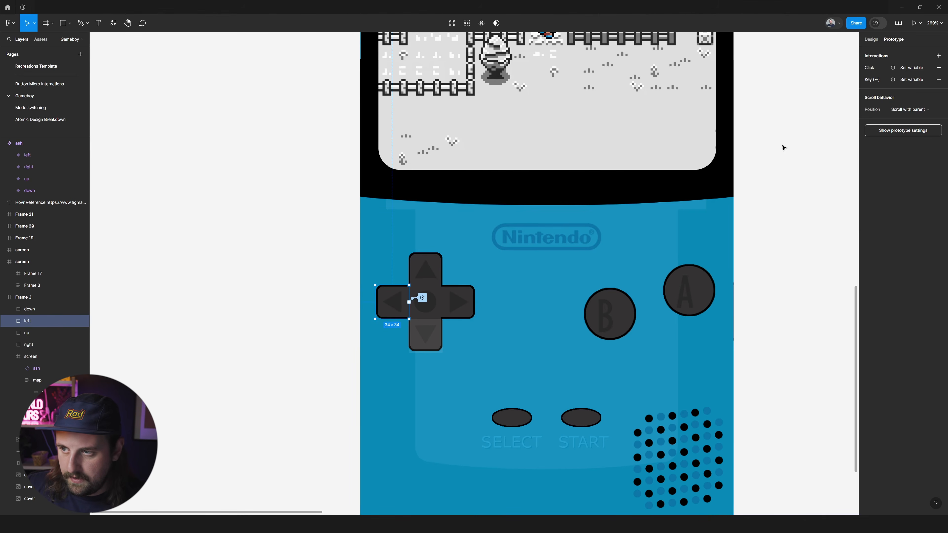
{"action": "left_click", "coordinate": [889, 68]}
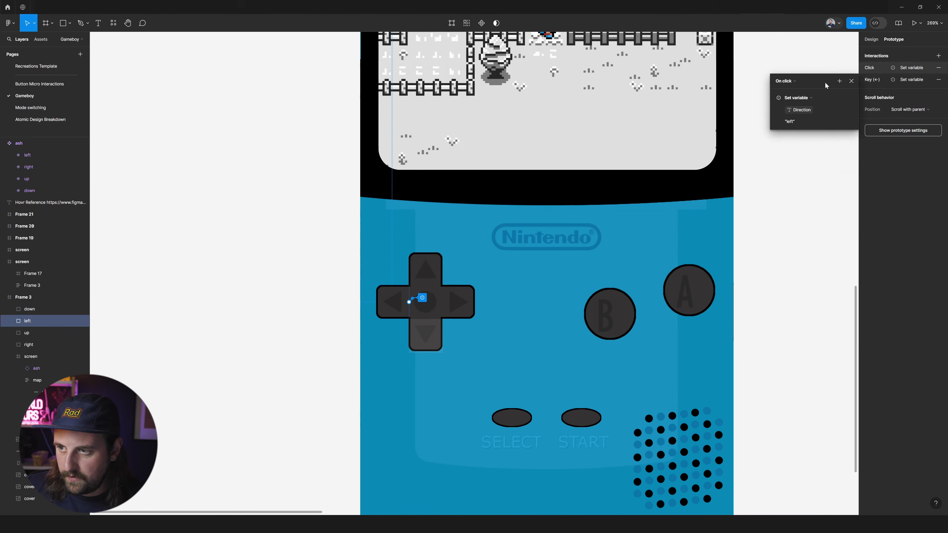
{"action": "left_click", "coordinate": [840, 81]}
{"action": "left_click", "coordinate": [855, 121]}
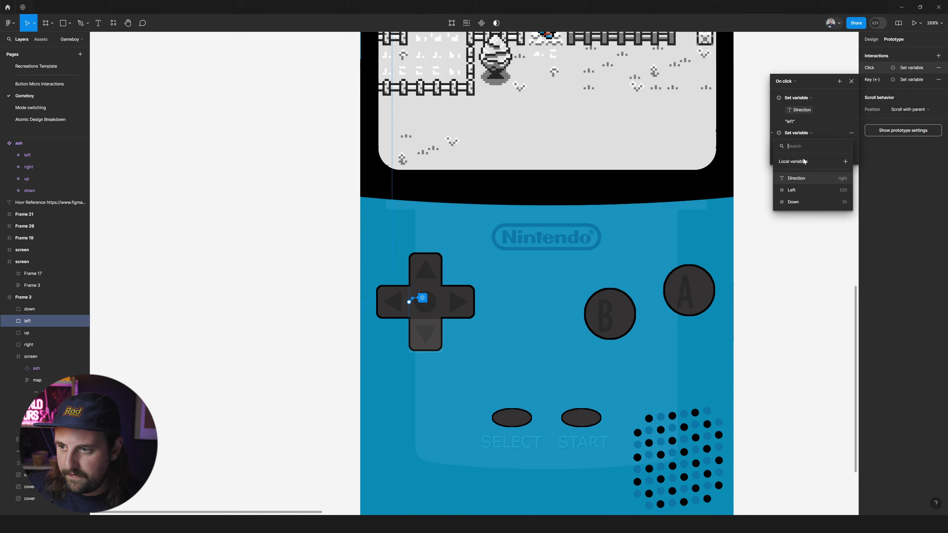
{"action": "left_click", "coordinate": [792, 189]}
{"action": "left_click", "coordinate": [802, 189]}
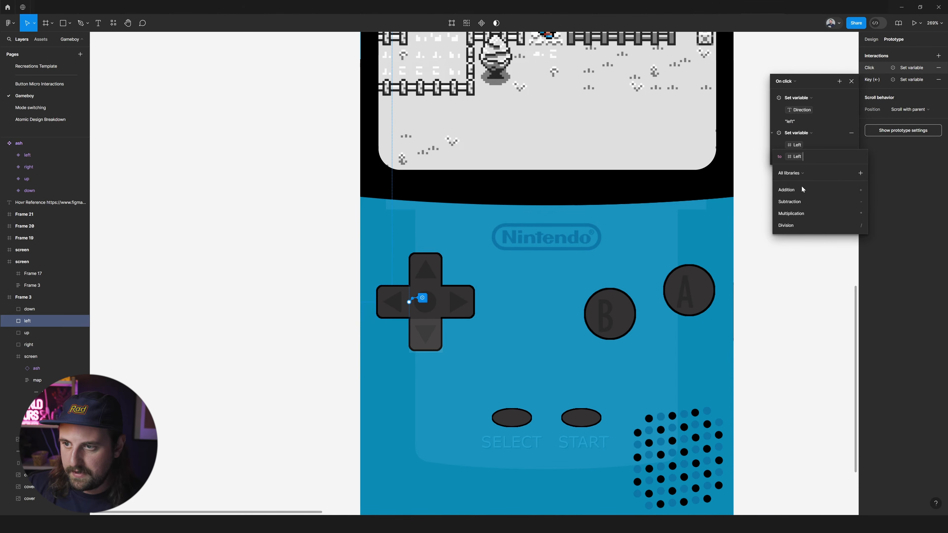
{"action": "type", "text": "+5"}
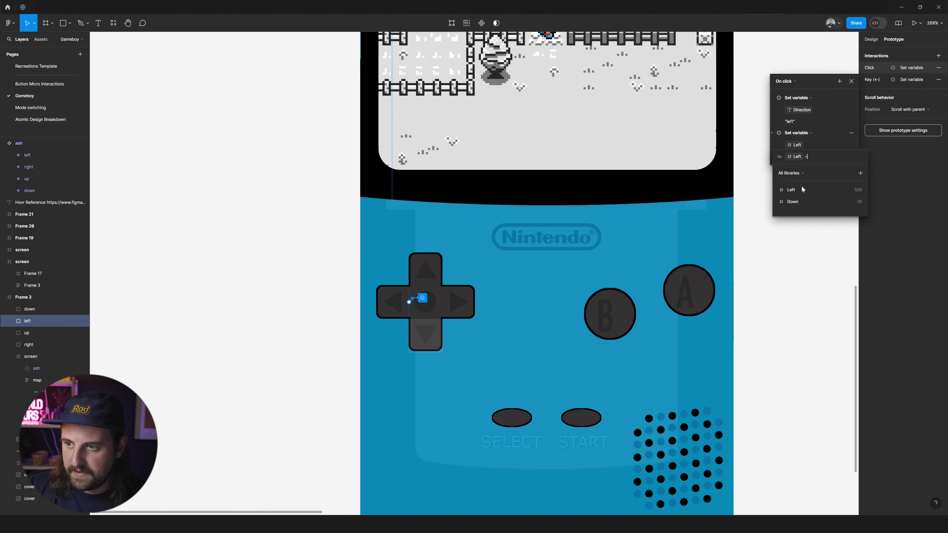
{"action": "key", "text": "Return"}
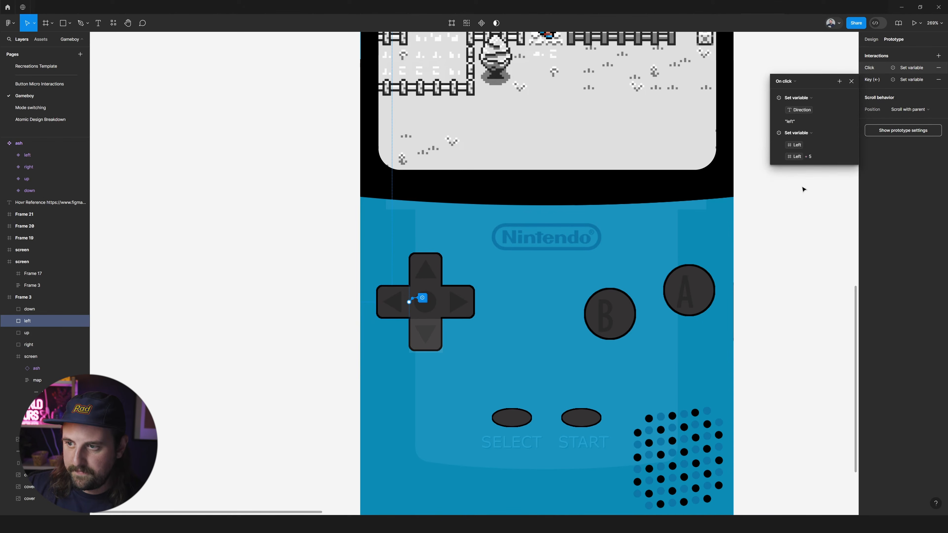
{"action": "left_click", "coordinate": [908, 79]}
Add a Set variable action to the up hotspot's up-arrow key interaction that sets Down to Down - 5
{"action": "left_click", "coordinate": [428, 276]}
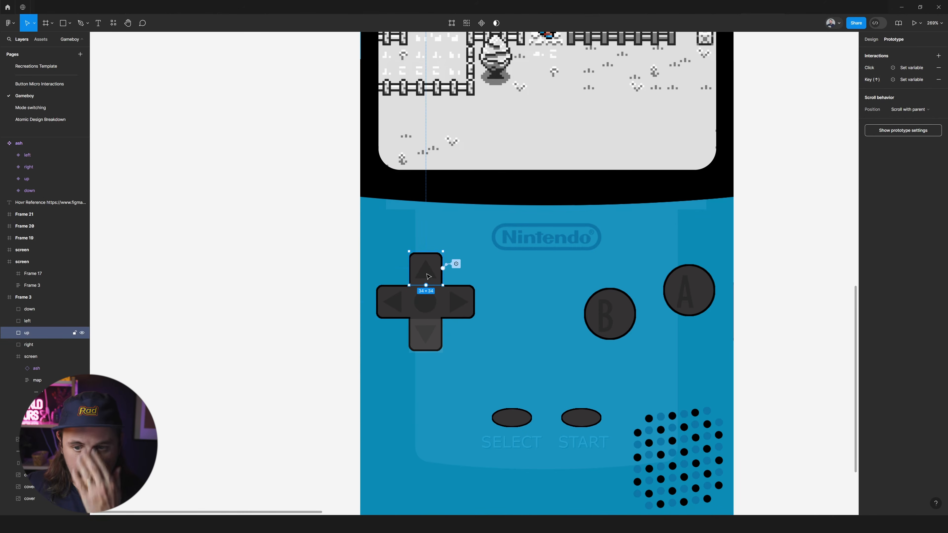
{"action": "left_click", "coordinate": [911, 79]}
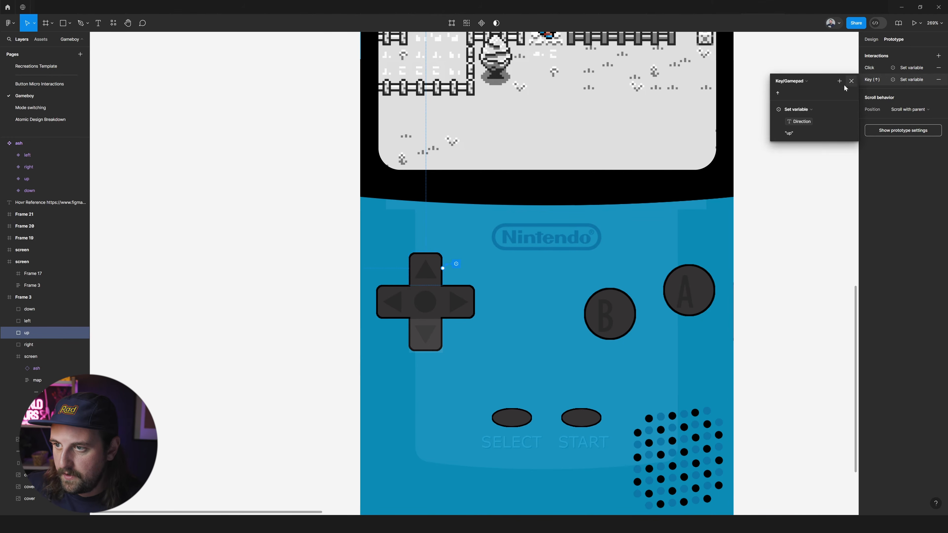
{"action": "left_click", "coordinate": [840, 81]}
{"action": "left_click", "coordinate": [859, 121]}
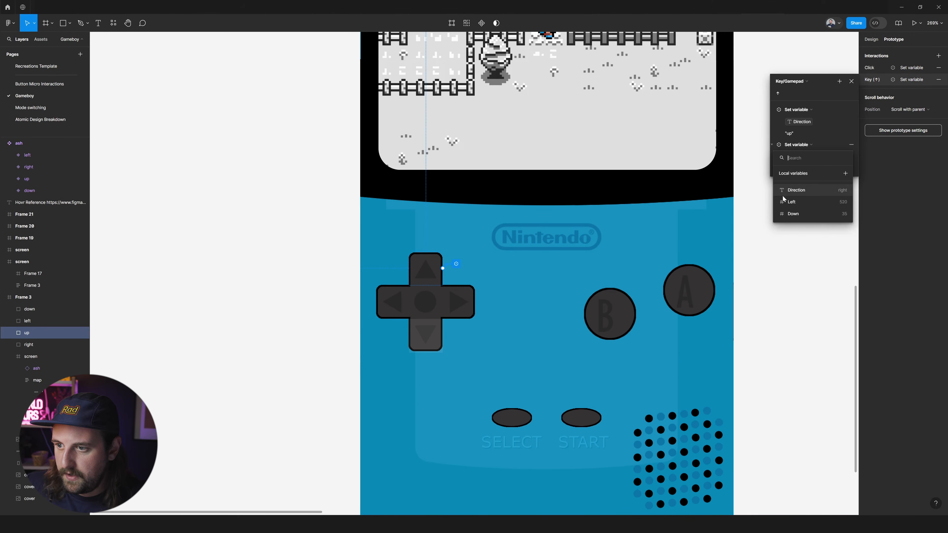
{"action": "left_click", "coordinate": [804, 214]}
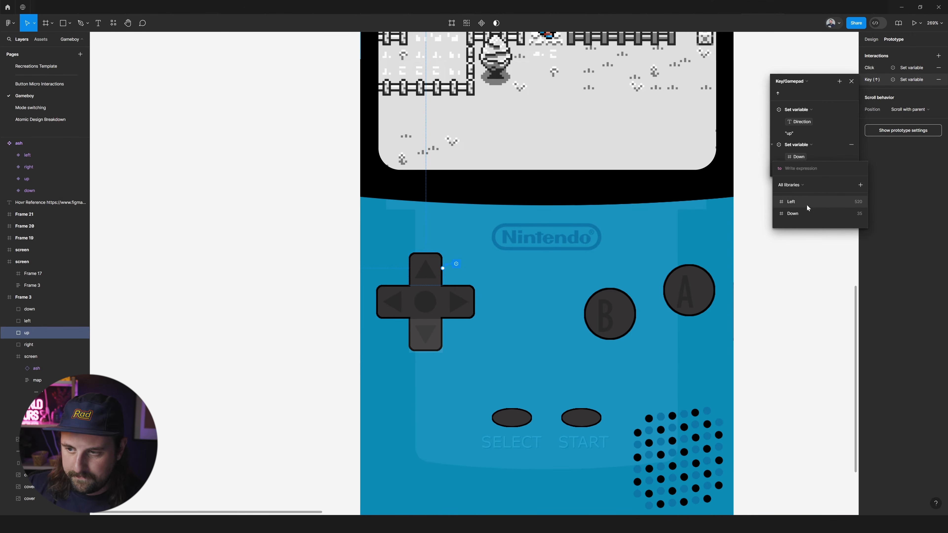
{"action": "left_click", "coordinate": [812, 213]}
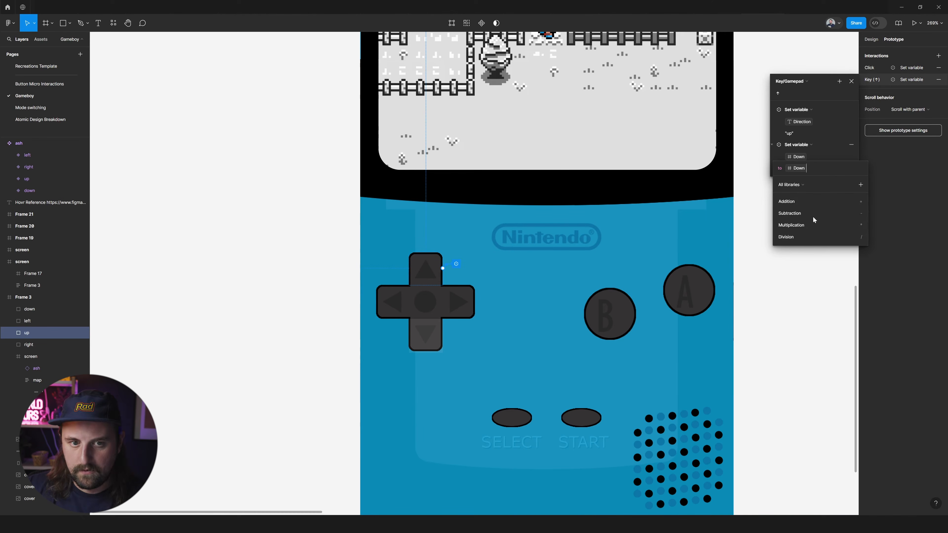
{"action": "type", "text": "-5"}
{"action": "key", "text": "Return"}
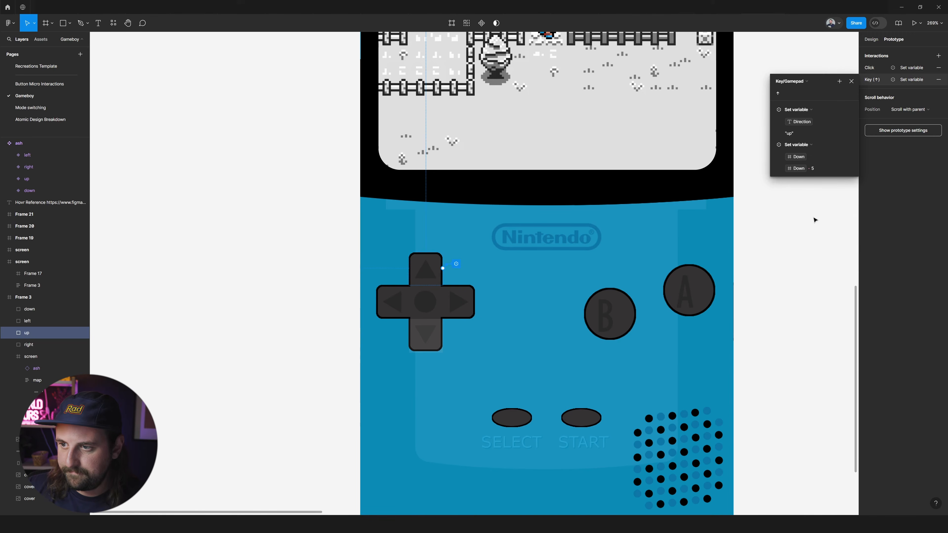
Test walking up in the prototype preview, and change the up hotspot's key interaction expression to Down + 5
{"action": "key", "text": "shift+space"}
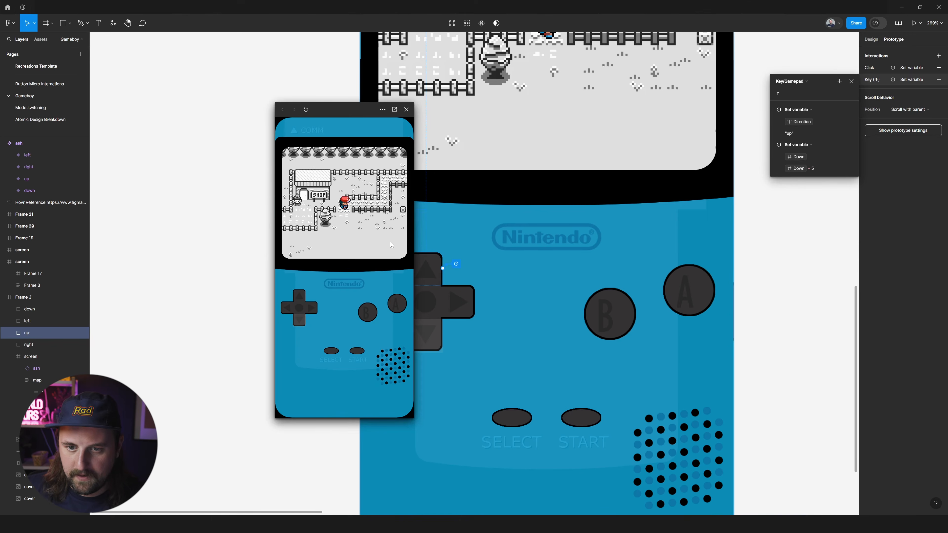
{"action": "key", "text": "Up"}
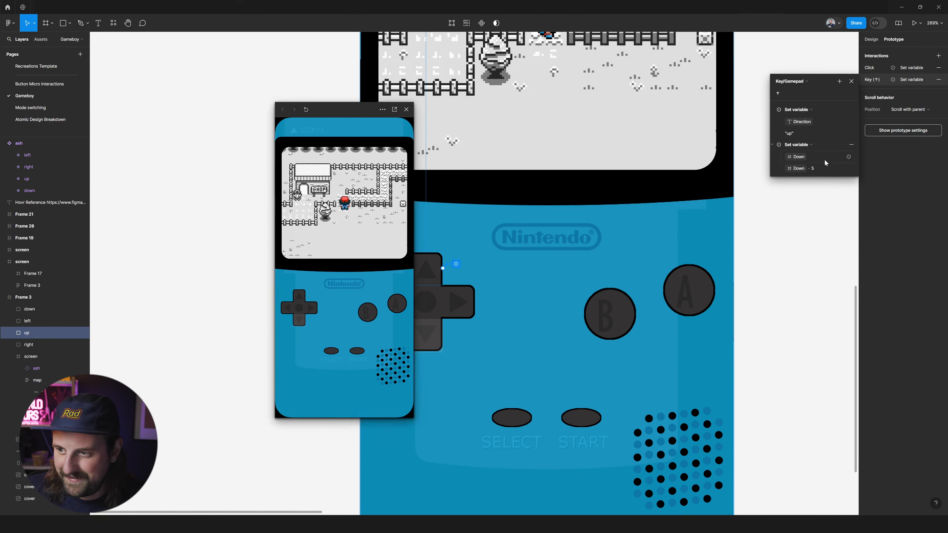
{"action": "left_click", "coordinate": [825, 156]}
{"action": "left_click", "coordinate": [821, 144]}
{"action": "left_click", "coordinate": [824, 167]}
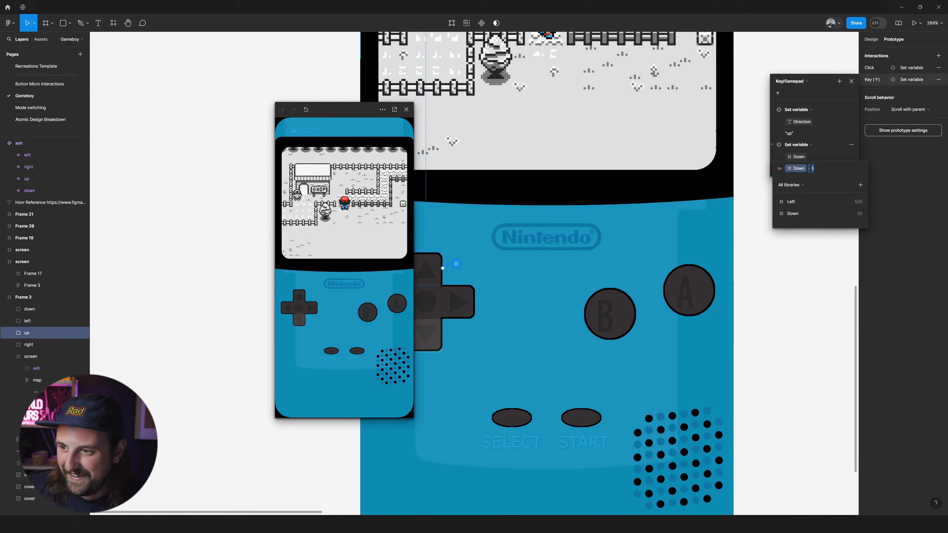
{"action": "left_click", "coordinate": [824, 167]}
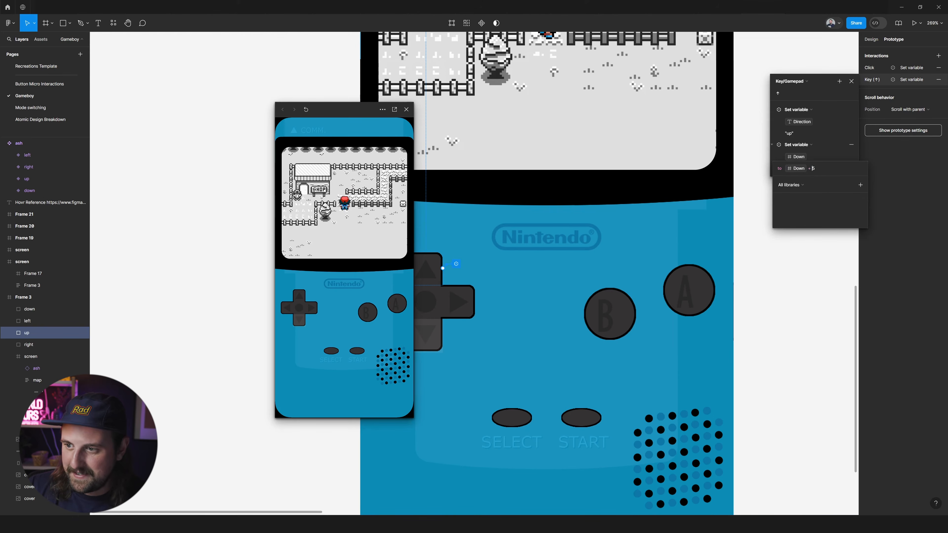
{"action": "key", "text": "Return"}
{"action": "left_click", "coordinate": [407, 110]}
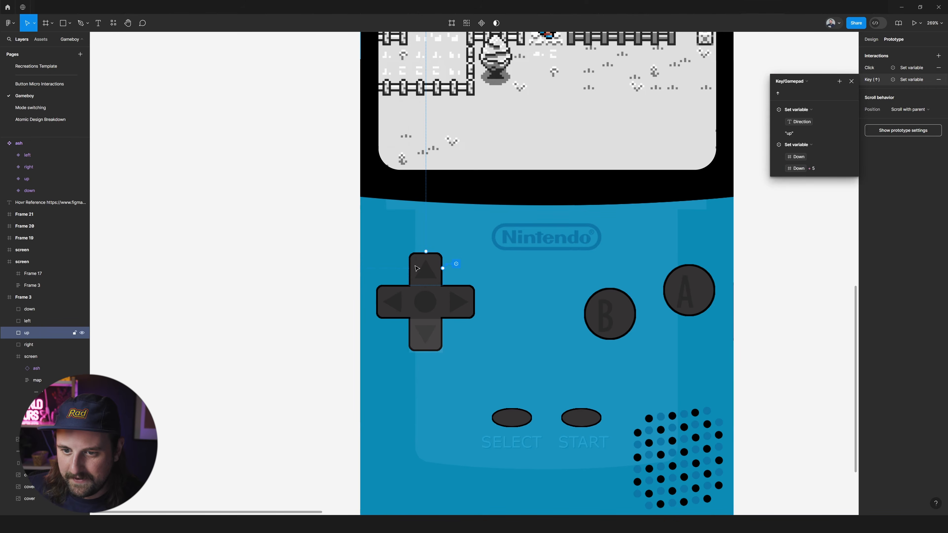
Test walking up repeatedly with the up arrow key in a fresh prototype preview, and close the preview
{"action": "left_click", "coordinate": [462, 199]}
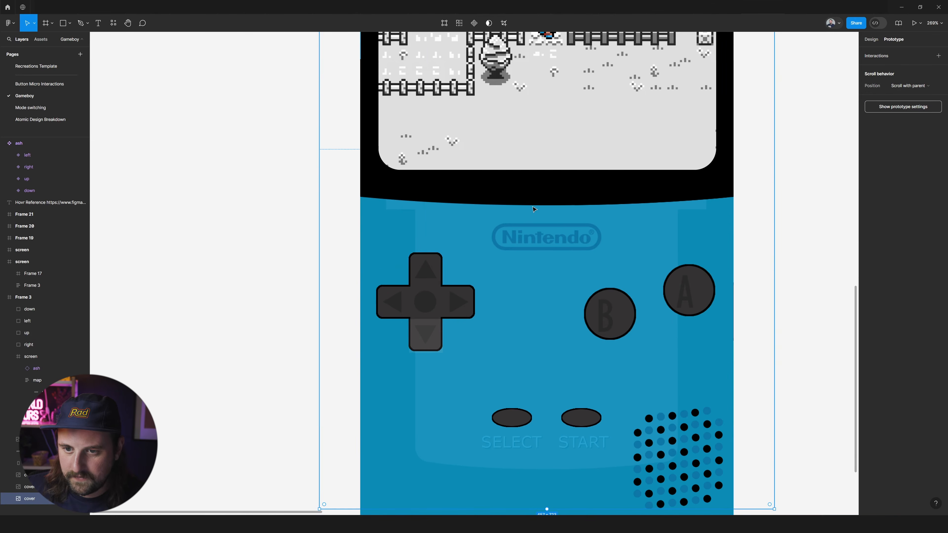
{"action": "key", "text": "shift+space"}
{"action": "left_click", "coordinate": [357, 212]}
{"action": "key", "text": "Up"}
{"action": "key", "text": "Up"}
{"action": "key", "text": "Up"}
{"action": "key", "text": "Escape"}
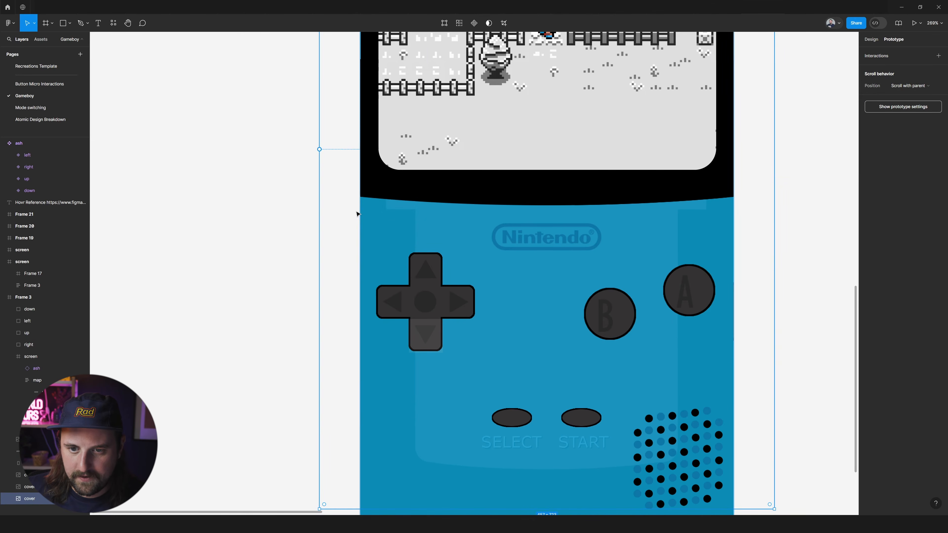
Add a Set variable action to the up hotspot's click interaction that sets Down to Down + 5
{"action": "left_click", "coordinate": [425, 269]}
{"action": "left_click", "coordinate": [883, 83]}
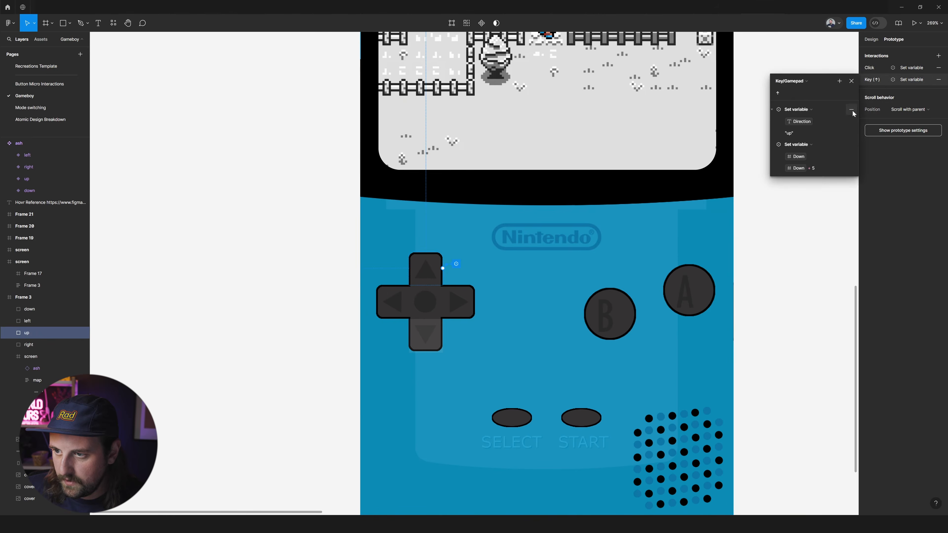
{"action": "left_click", "coordinate": [870, 67]}
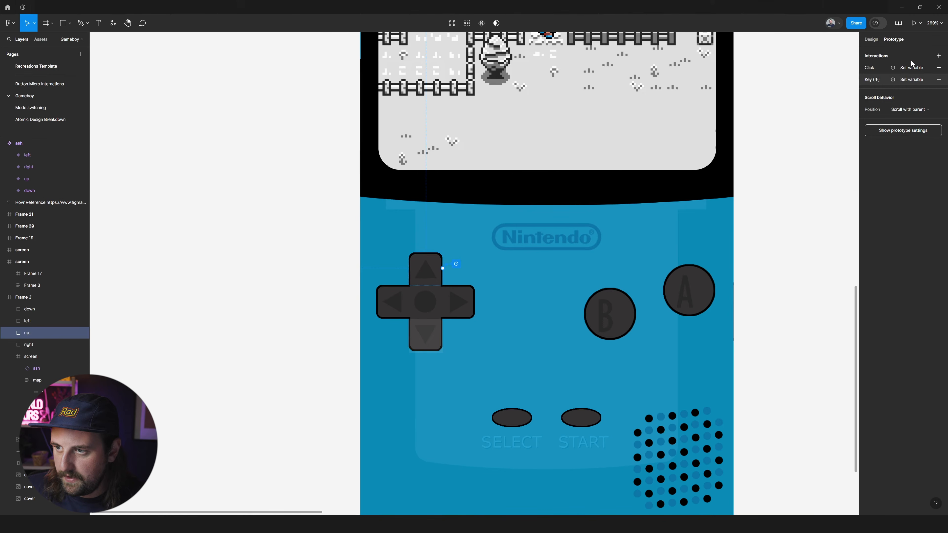
{"action": "left_click", "coordinate": [840, 70]}
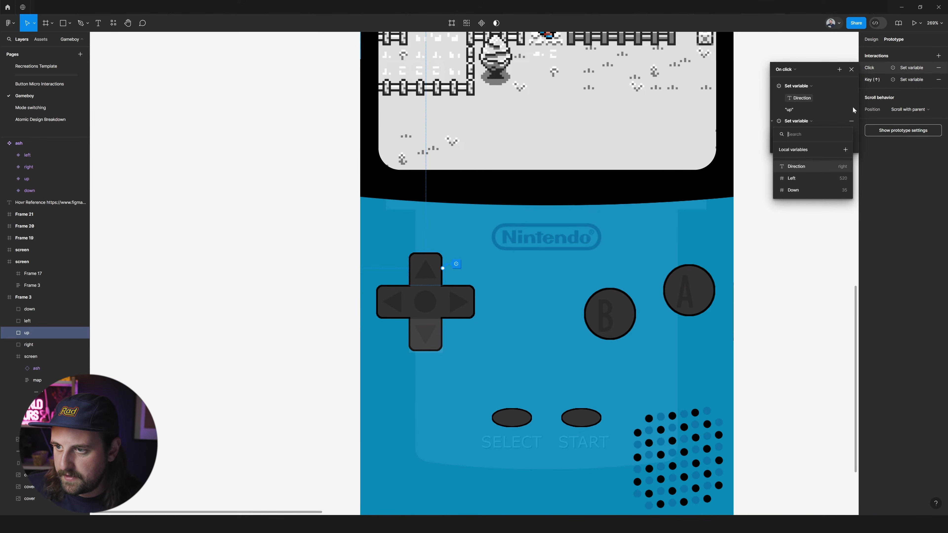
{"action": "left_click", "coordinate": [799, 191]}
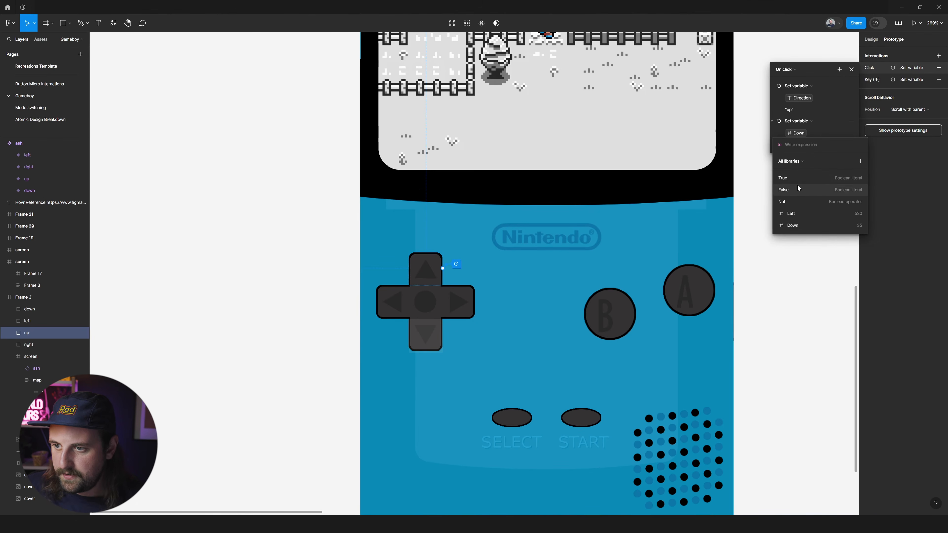
{"action": "type", "text": "sdd"}
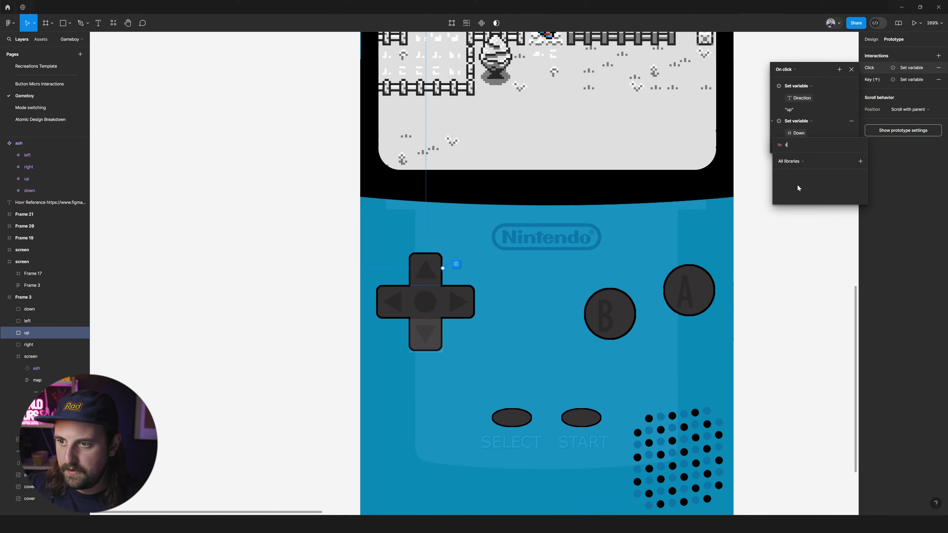
{"action": "key", "text": "BackSpace"}
{"action": "key", "text": "BackSpace"}
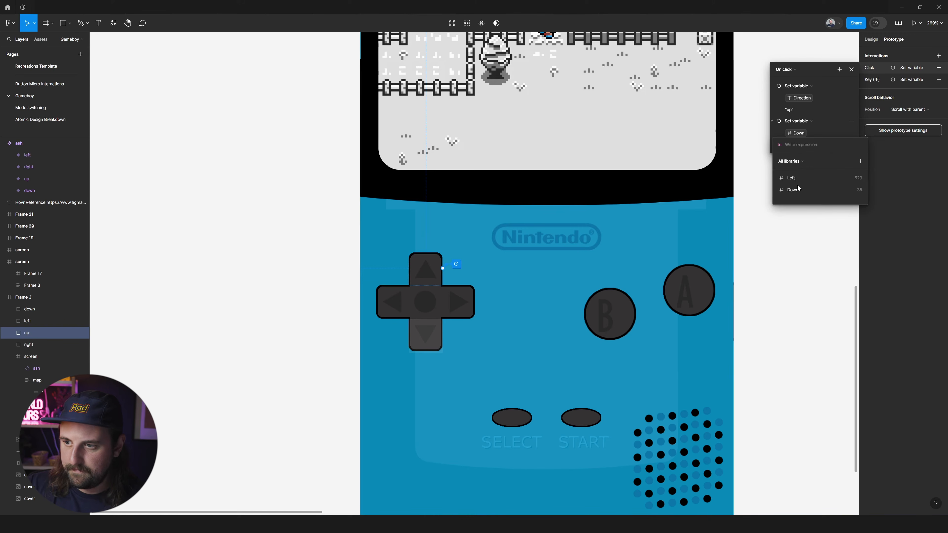
{"action": "left_click", "coordinate": [799, 193]}
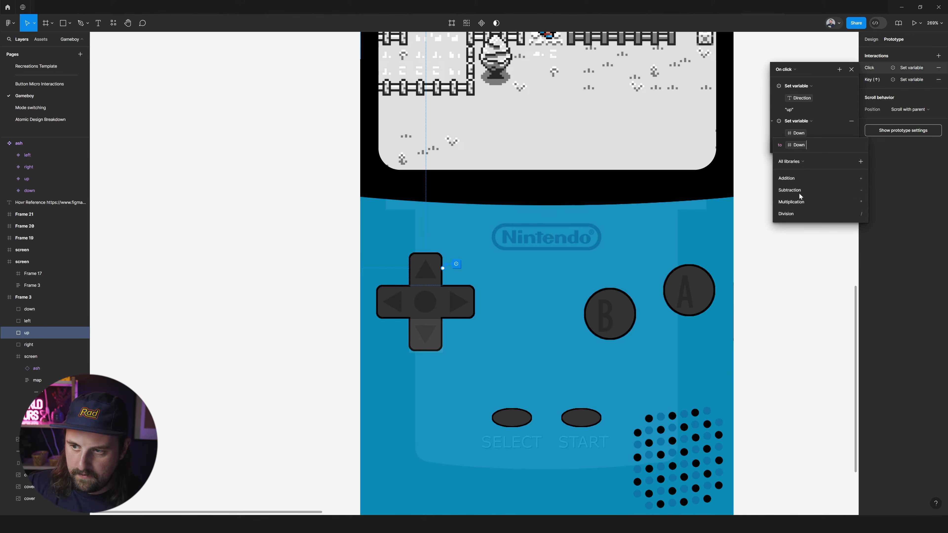
{"action": "type", "text": "+5"}
{"action": "key", "text": "Return"}
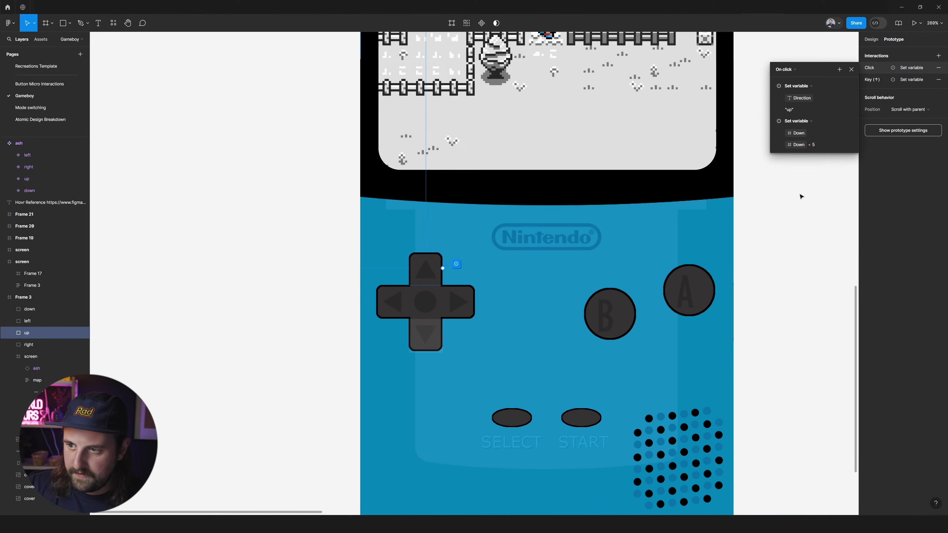
Add a Set variable action to the down hotspot's click interaction that sets Down to Down - 5
{"action": "left_click", "coordinate": [430, 334]}
{"action": "left_click", "coordinate": [870, 79]}
{"action": "left_click", "coordinate": [840, 81]}
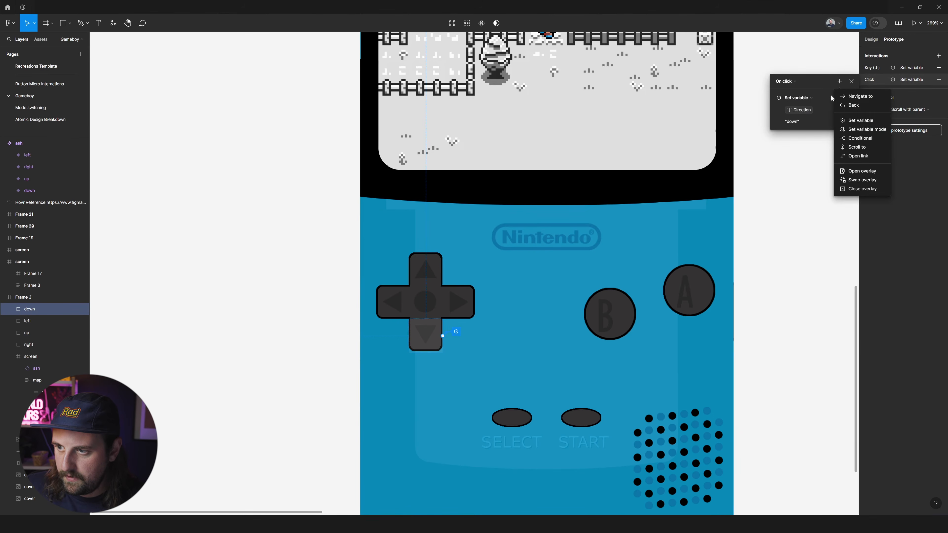
{"action": "left_click", "coordinate": [861, 120]}
{"action": "left_click", "coordinate": [797, 186]}
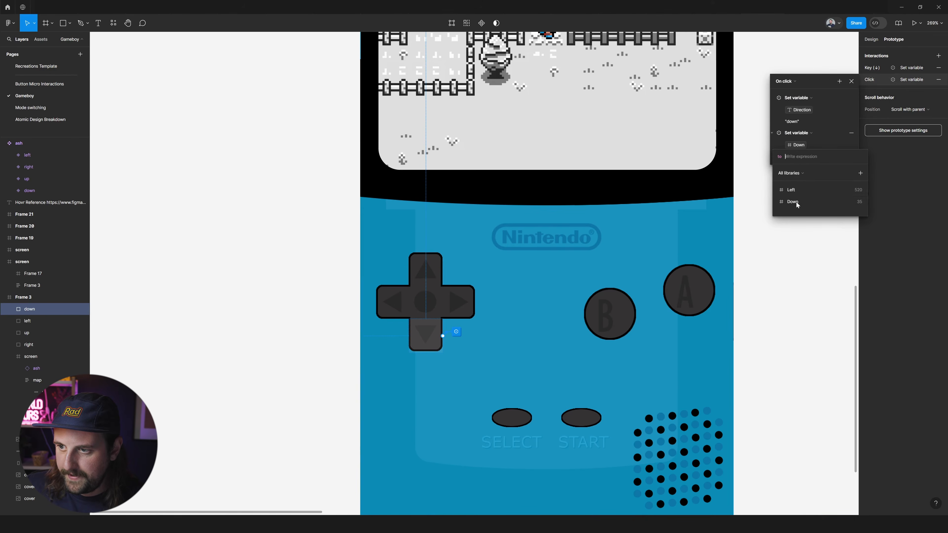
{"action": "left_click", "coordinate": [796, 202]}
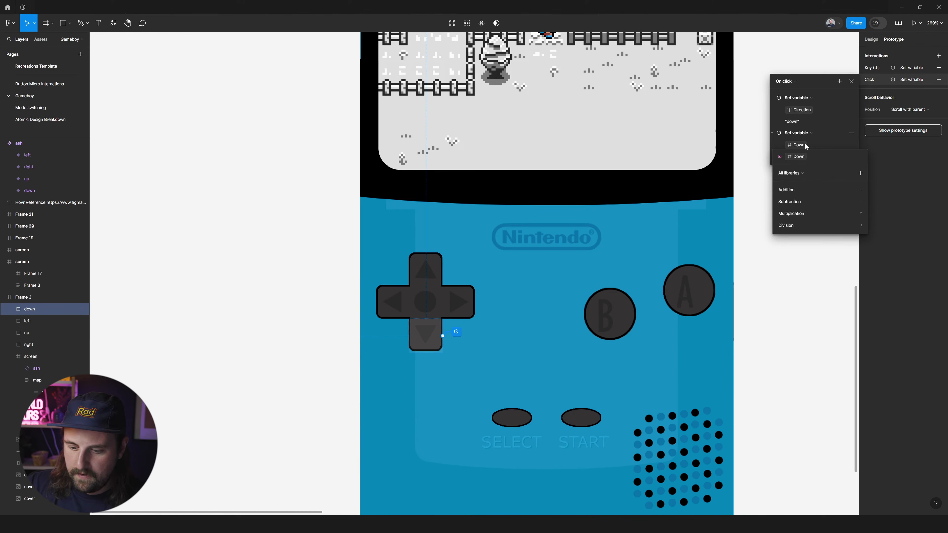
{"action": "type", "text": "-5"}
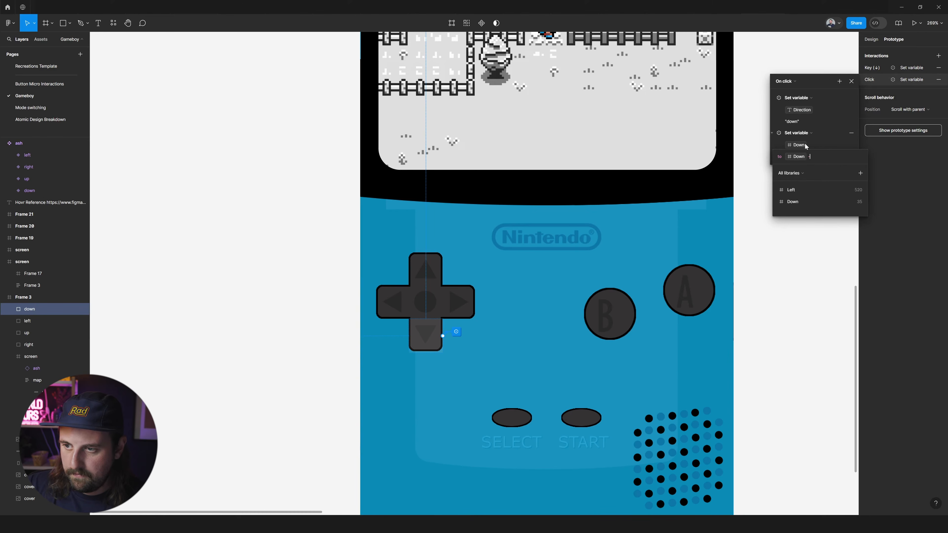
{"action": "key", "text": "Return"}
Add a Set variable action to the down hotspot's down-arrow key interaction that sets Down to Down - 5
{"action": "left_click", "coordinate": [424, 260]}
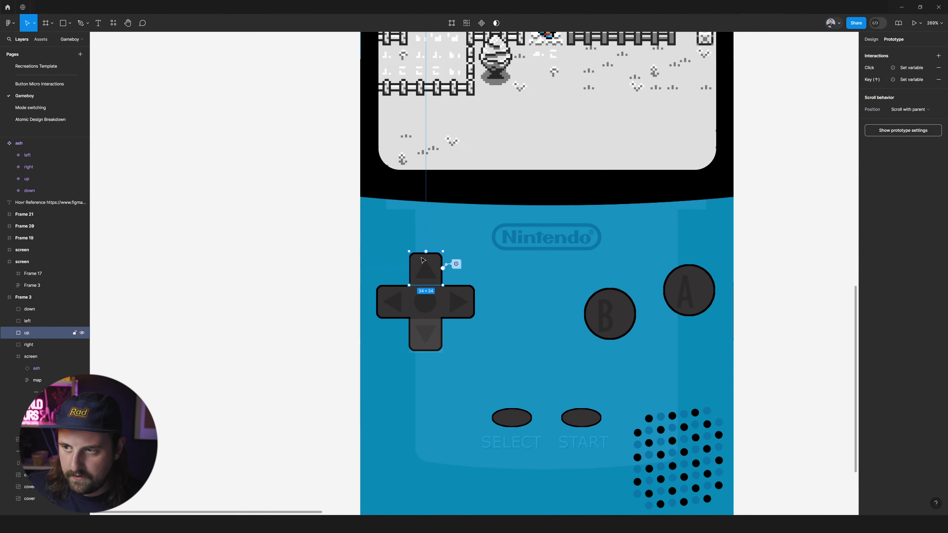
{"action": "left_click", "coordinate": [898, 80]}
{"action": "left_click", "coordinate": [427, 334]}
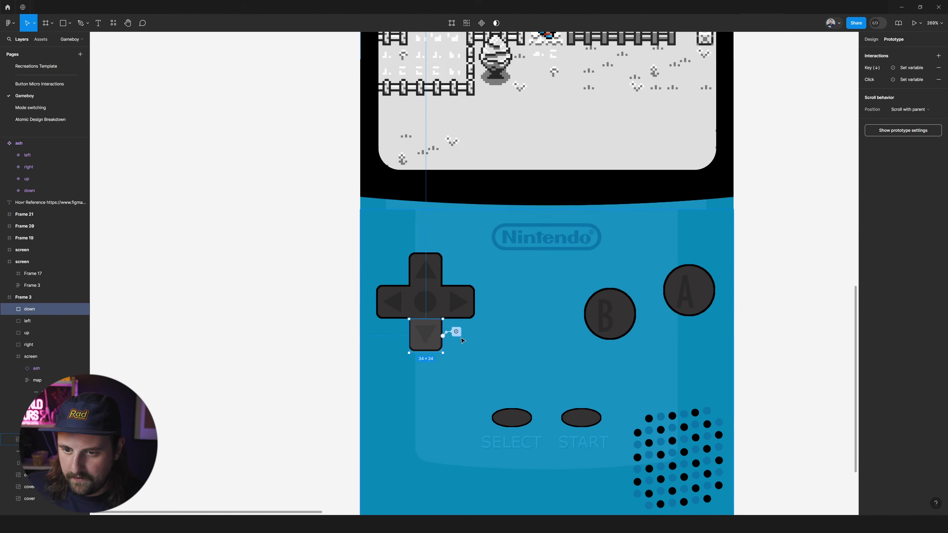
{"action": "left_click", "coordinate": [903, 79]}
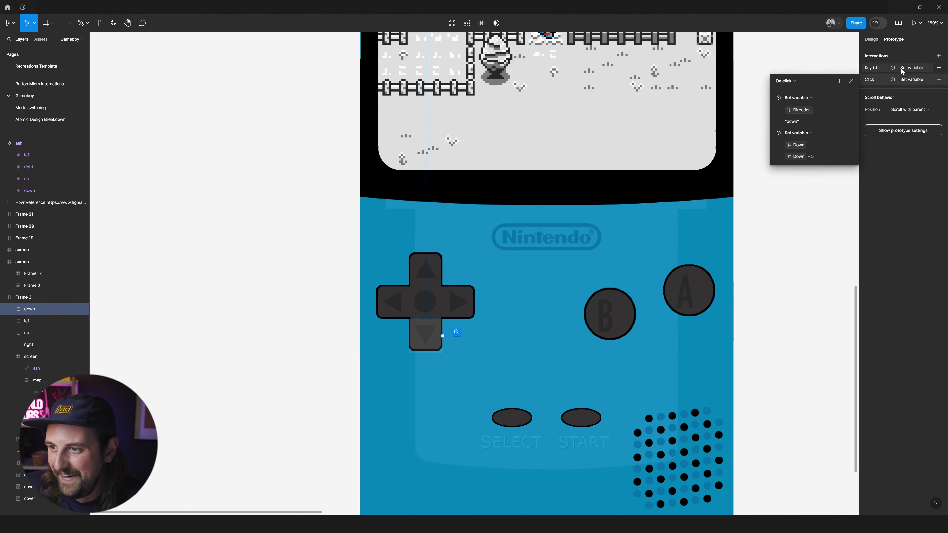
{"action": "left_click", "coordinate": [902, 68]}
{"action": "left_click", "coordinate": [840, 81]}
{"action": "left_click", "coordinate": [847, 121]}
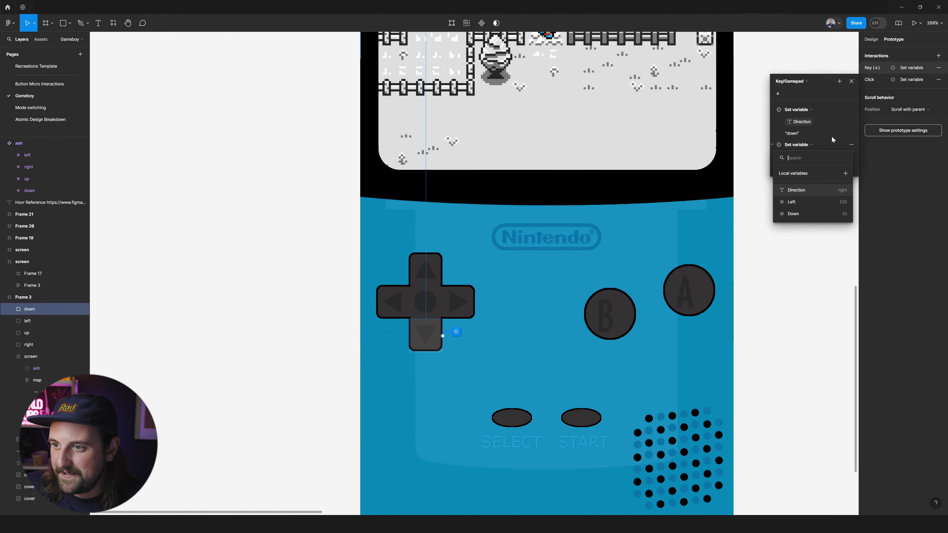
{"action": "left_click", "coordinate": [794, 213]}
{"action": "left_click", "coordinate": [801, 204]}
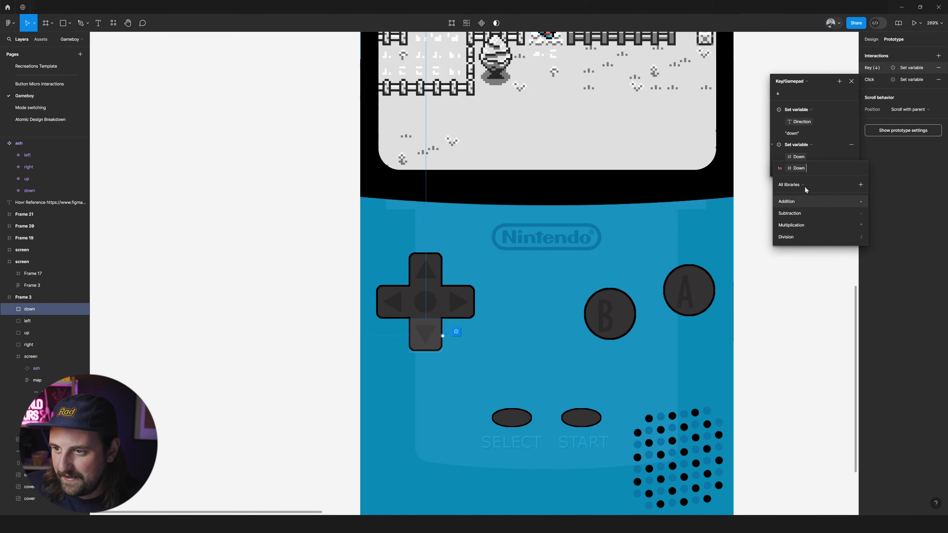
{"action": "type", "text": "-5"}
{"action": "key", "text": "Return"}
Reselect the down hotspot and review the actions of its click interaction
{"action": "left_click", "coordinate": [647, 263]}
{"action": "scroll", "coordinate": [647, 263], "scroll_direction": "down", "scroll_amount": 3}
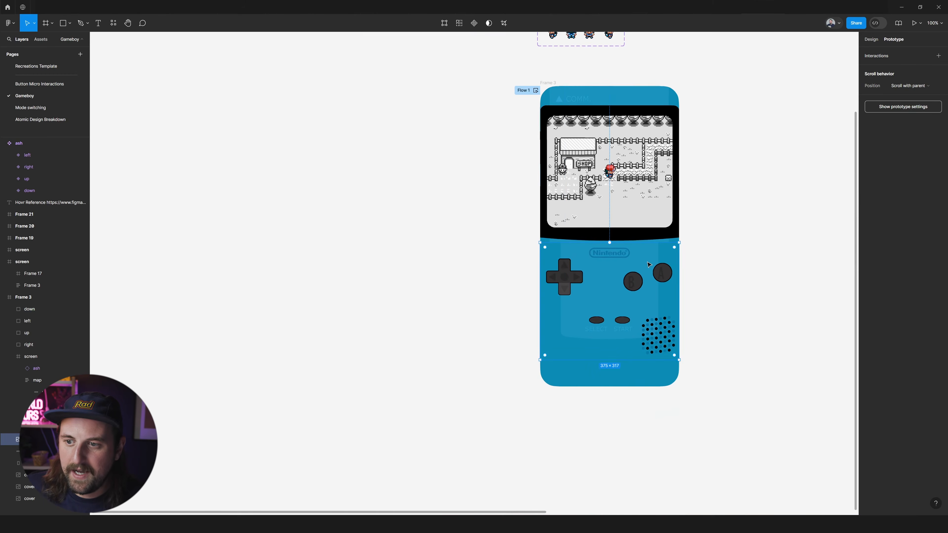
{"action": "key", "text": "ctrl+z"}
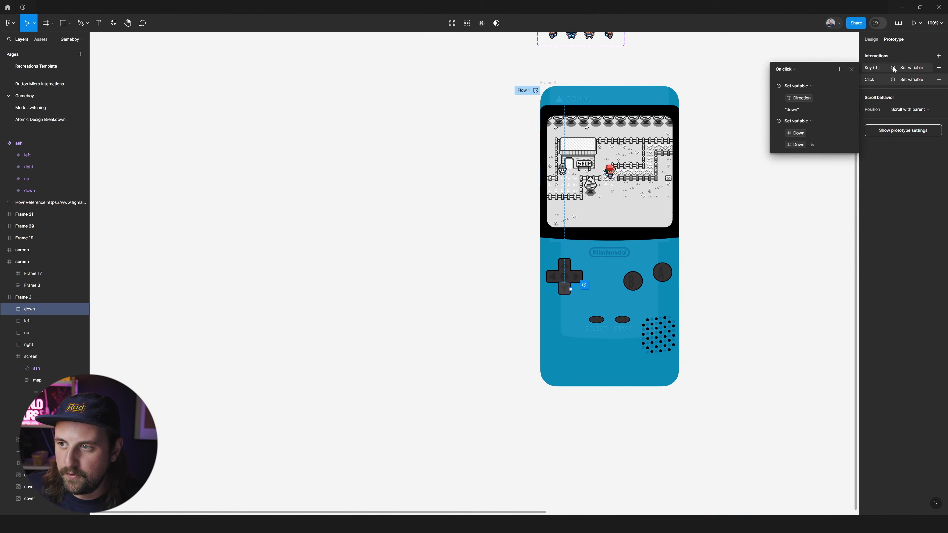
{"action": "left_click", "coordinate": [886, 76]}
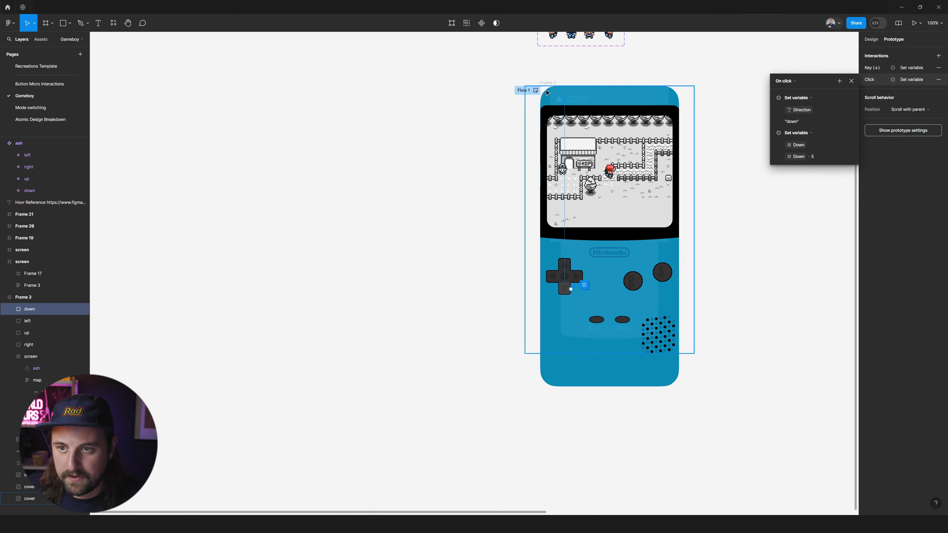
Launch the Flow 1 prototype preview and test walking the character right, up and down across the map
{"action": "left_click", "coordinate": [536, 90]}
{"action": "key", "text": "Right"}
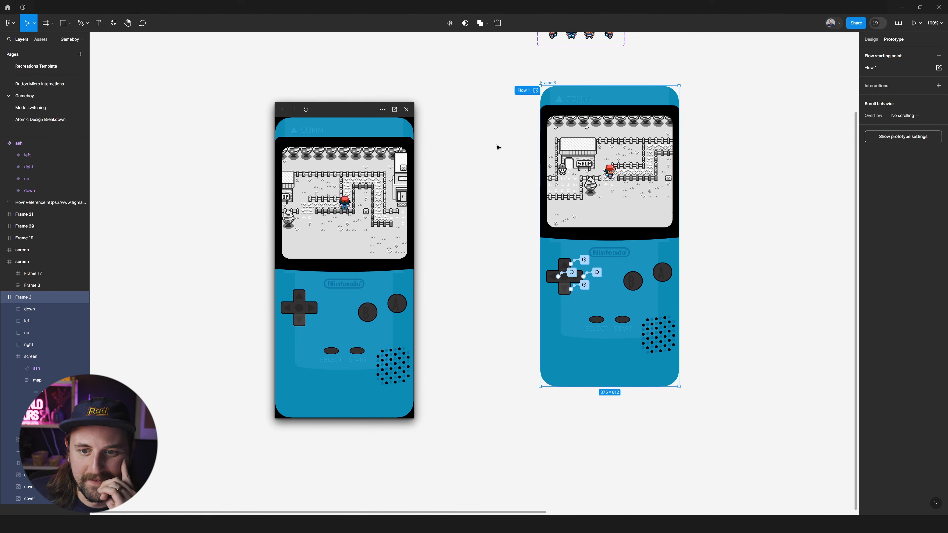
{"action": "key", "text": "Up"}
{"action": "key", "text": "Up"}
{"action": "key", "text": "Up"}
{"action": "key", "text": "Right"}
{"action": "key", "text": "Right"}
{"action": "key", "text": "Right"}
{"action": "key", "text": "Right"}
{"action": "key", "text": "Right"}
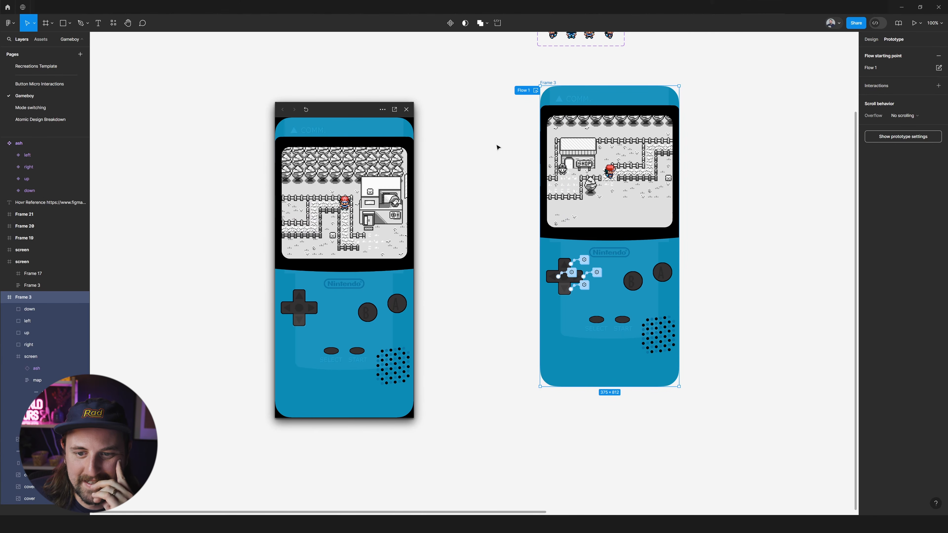
{"action": "key", "text": "Down"}
{"action": "key", "text": "Down"}
{"action": "key", "text": "Down"}
{"action": "key", "text": "Down"}
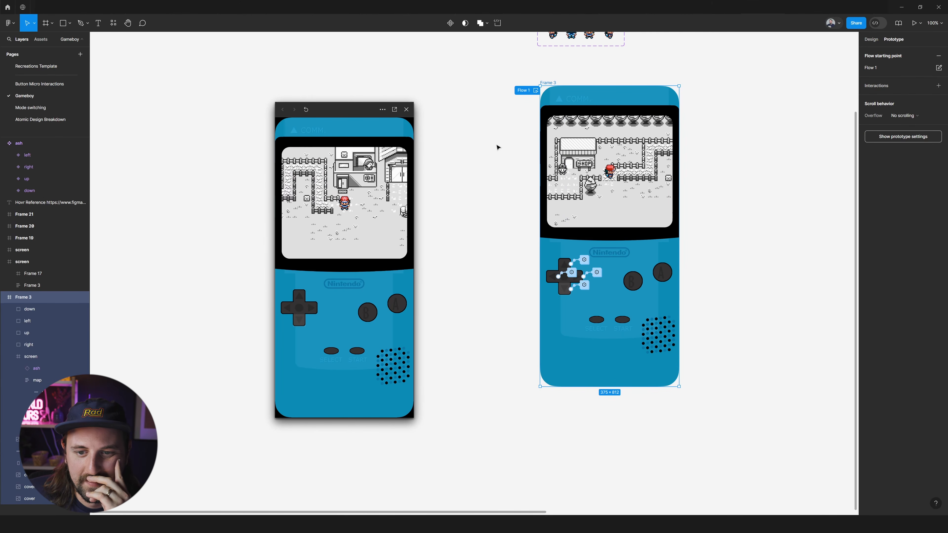
Test walking the character left and right between the fenced path and the mall in the preview
{"action": "key", "text": "Right"}
{"action": "key", "text": "Left"}
{"action": "key", "text": "Left"}
{"action": "key", "text": "Right"}
{"action": "key", "text": "Right"}
{"action": "key", "text": "Right"}
{"action": "key", "text": "Right"}
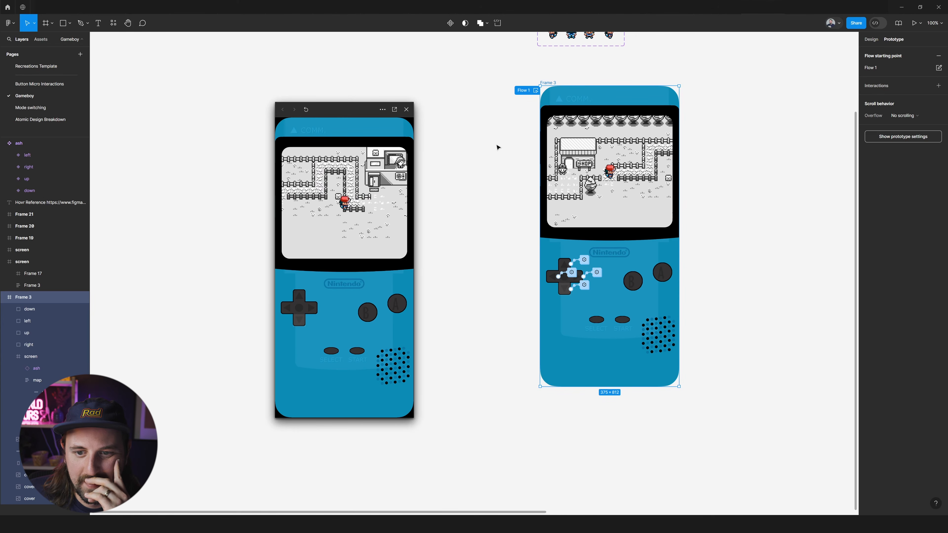
{"action": "key", "text": "Right"}
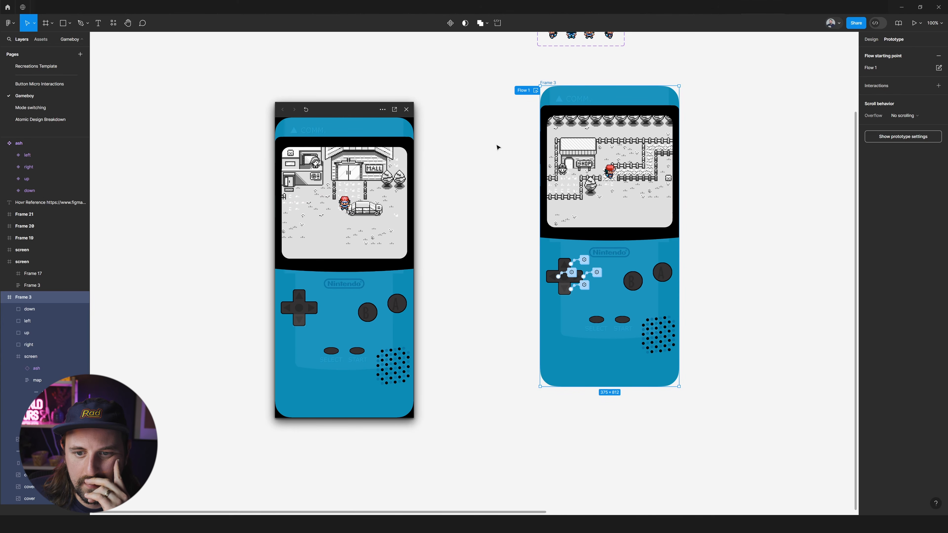
{"action": "key", "text": "Left"}
{"action": "key", "text": "Left"}
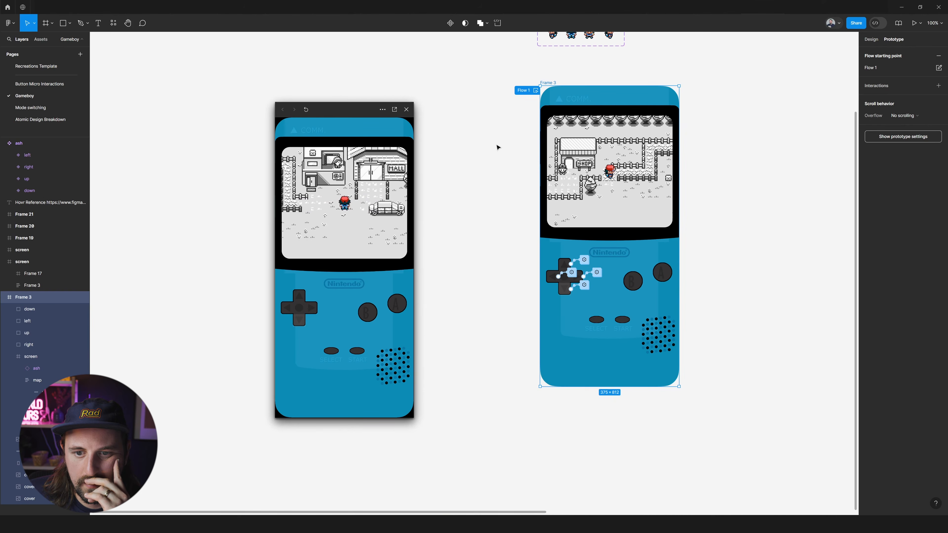
Test walking the character up past the map's upper edge and back down, and close the preview
{"action": "key", "text": "Up"}
{"action": "key", "text": "Up"}
{"action": "key", "text": "Up"}
{"action": "key", "text": "Up"}
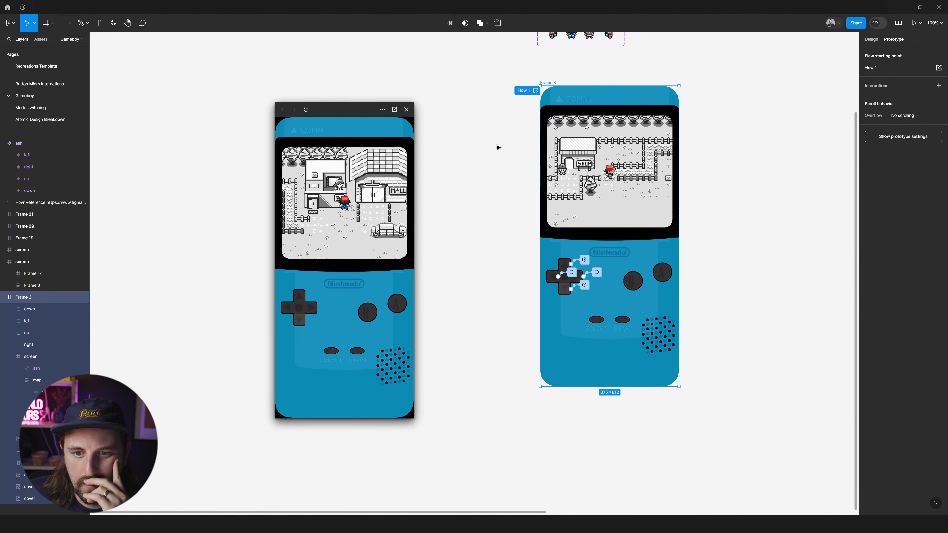
{"action": "key", "text": "Up"}
{"action": "key", "text": "Up"}
{"action": "key", "text": "Up"}
{"action": "key", "text": "Up"}
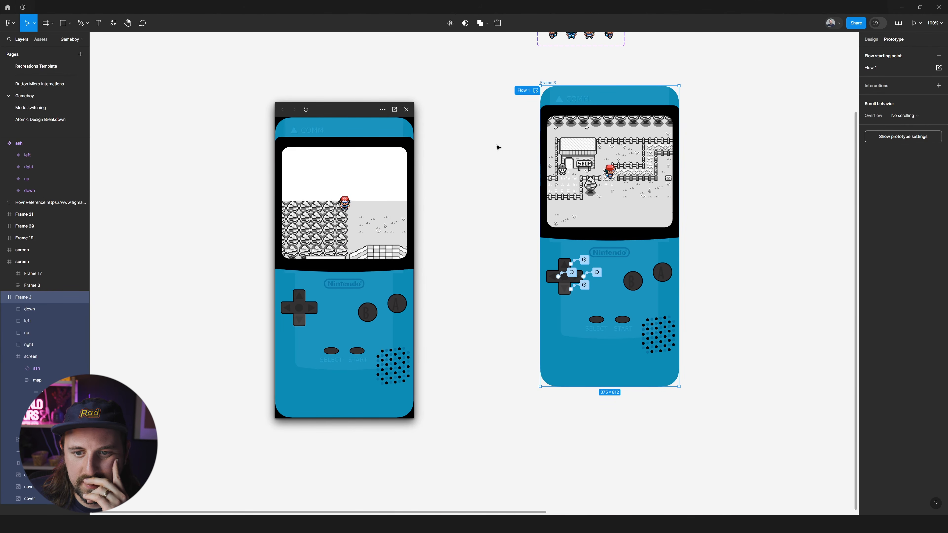
{"action": "key", "text": "Down"}
{"action": "key", "text": "Down"}
{"action": "key", "text": "Down"}
{"action": "key", "text": "Down"}
{"action": "key", "text": "Down"}
{"action": "key", "text": "Down"}
{"action": "key", "text": "Down"}
{"action": "key", "text": "Down"}
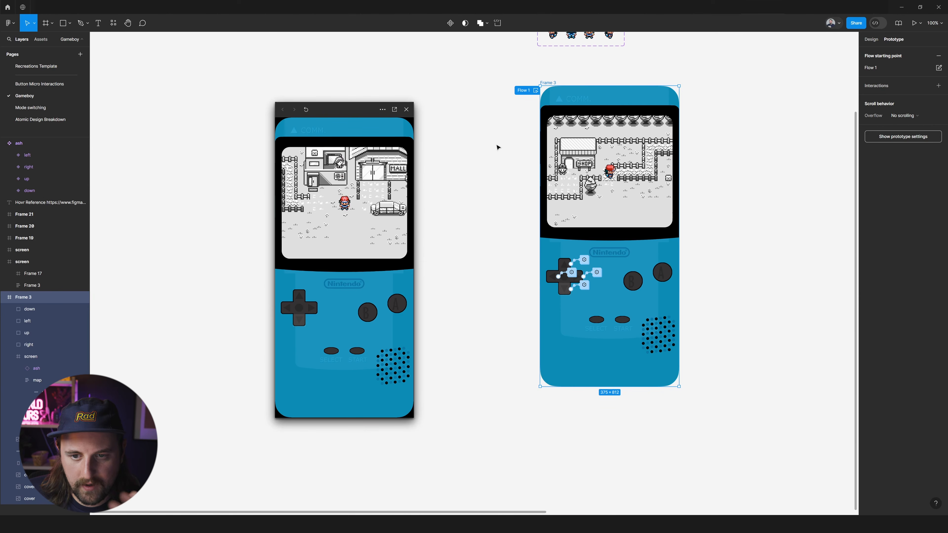
{"action": "key", "text": "Up"}
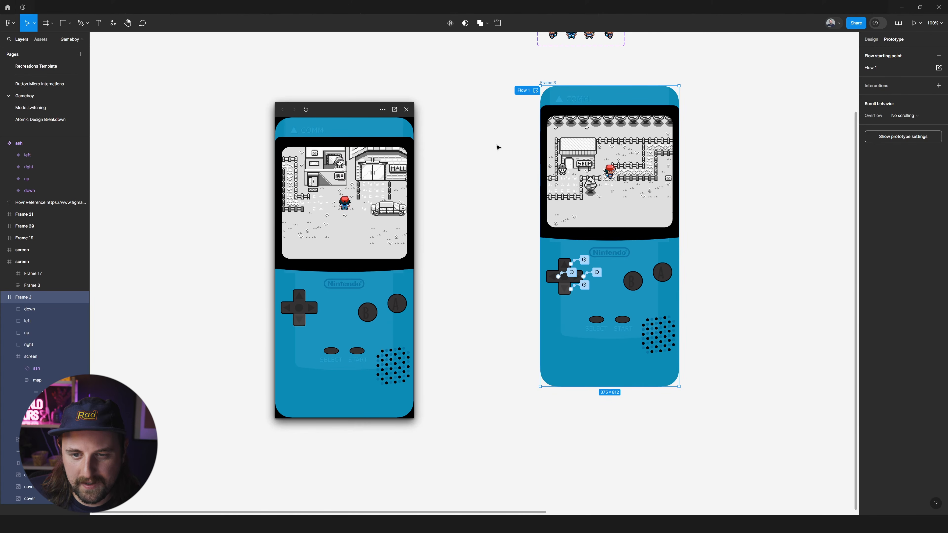
{"action": "key", "text": "Up"}
{"action": "key", "text": "Up"}
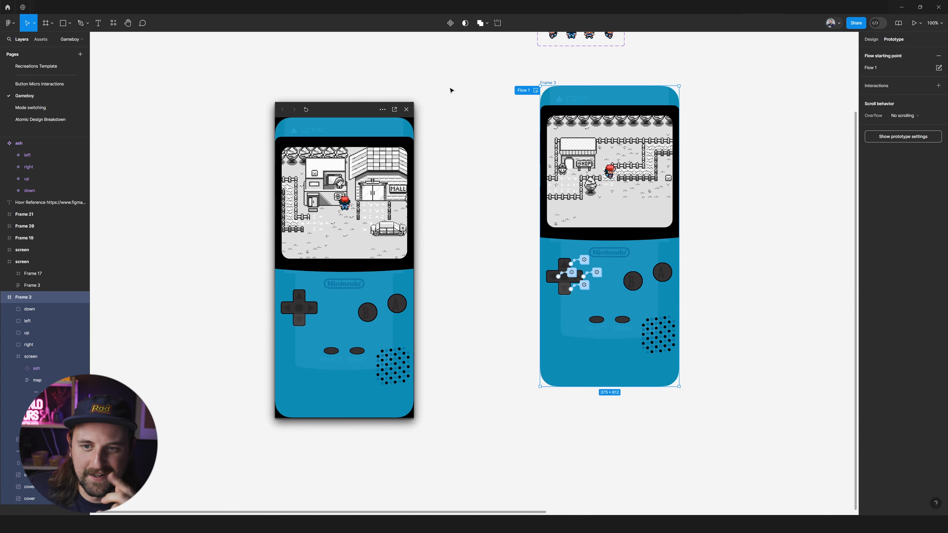
{"action": "left_click", "coordinate": [407, 110]}
{"action": "scroll", "coordinate": [516, 131], "scroll_direction": "right", "scroll_amount": 5}
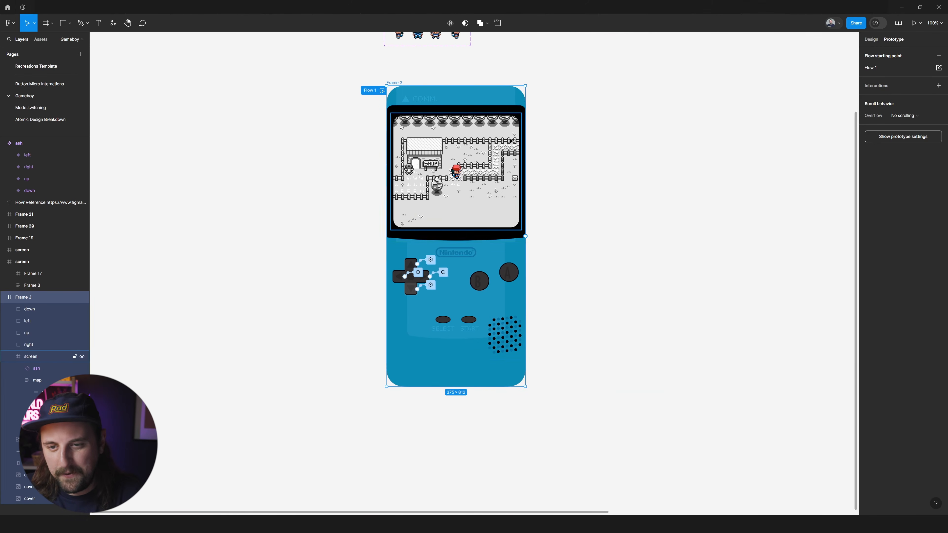
{"action": "scroll", "coordinate": [512, 296], "scroll_direction": "up", "scroll_amount": 5}
{"action": "left_click", "coordinate": [545, 287]}
{"action": "scroll", "coordinate": [424, 400], "scroll_direction": "left", "scroll_amount": 1}
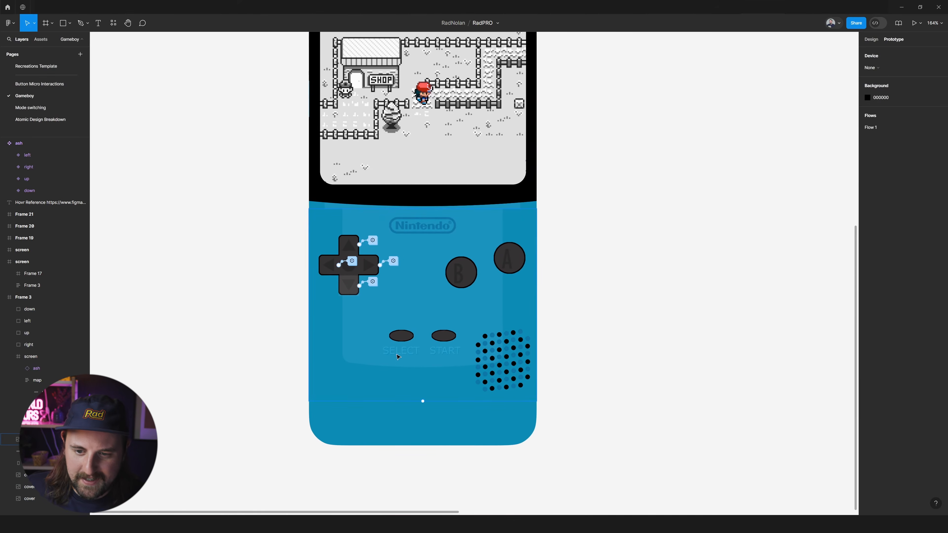
{"action": "key", "text": "t"}
{"action": "scroll", "coordinate": [375, 328], "scroll_direction": "down", "scroll_amount": 3}
{"action": "left_click", "coordinate": [374, 337]}
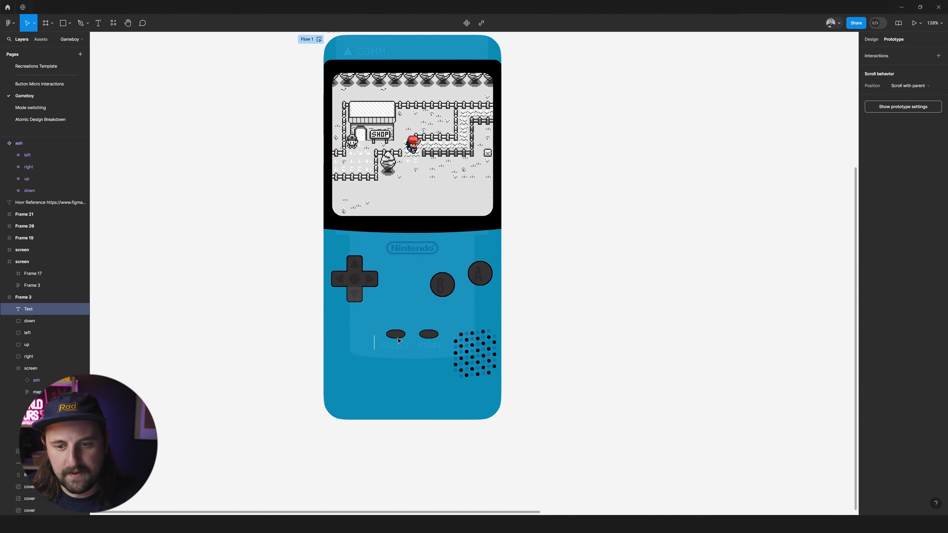
{"action": "key", "text": "Escape"}
{"action": "scroll", "coordinate": [481, 333], "scroll_direction": "left", "scroll_amount": 5}
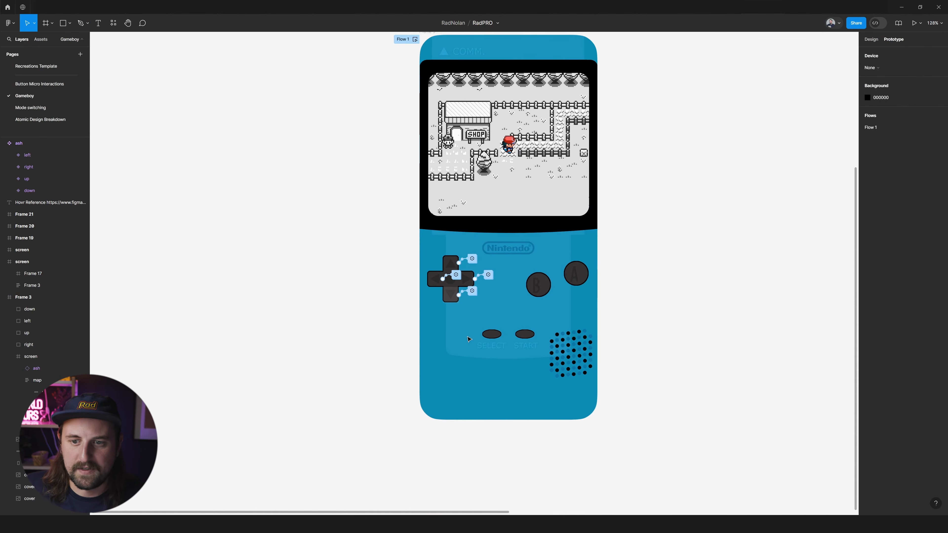
Add a text label reading "L:" on the console body just below the D-pad
{"action": "scroll", "coordinate": [591, 336], "scroll_direction": "up", "scroll_amount": 2}
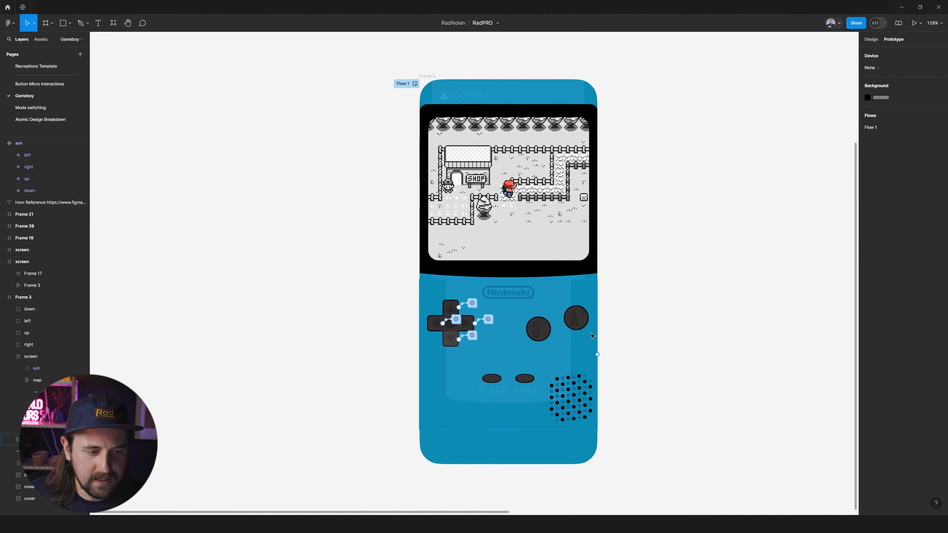
{"action": "key", "text": "t"}
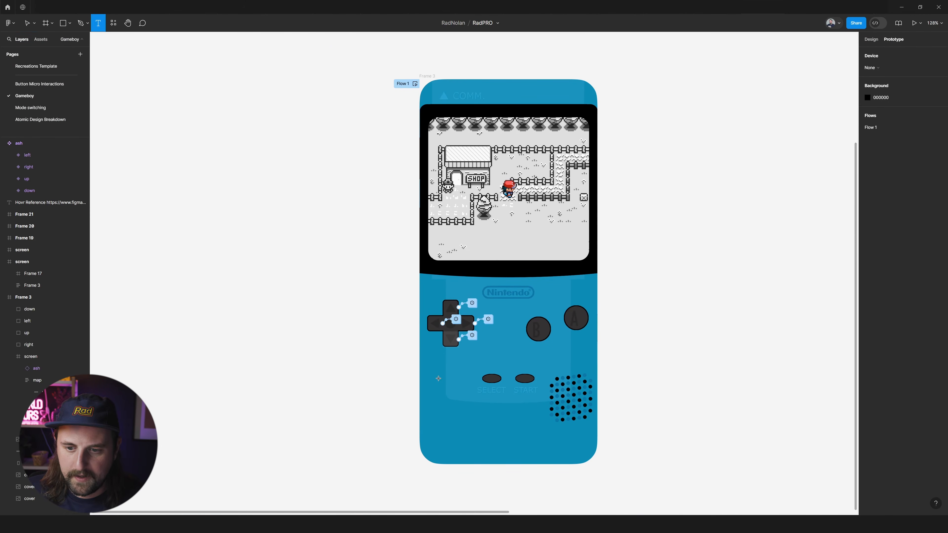
{"action": "scroll", "coordinate": [444, 378], "scroll_direction": "up", "scroll_amount": 3}
{"action": "left_click", "coordinate": [444, 373]}
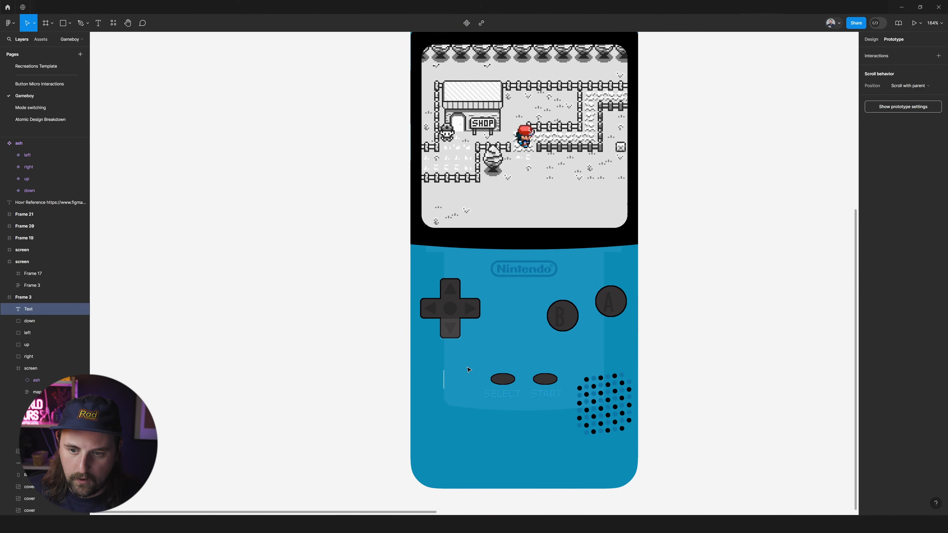
{"action": "type", "text": "dasf"}
{"action": "key", "text": "BackSpace"}
{"action": "key", "text": "BackSpace"}
{"action": "key", "text": "BackSpace"}
{"action": "key", "text": "BackSpace"}
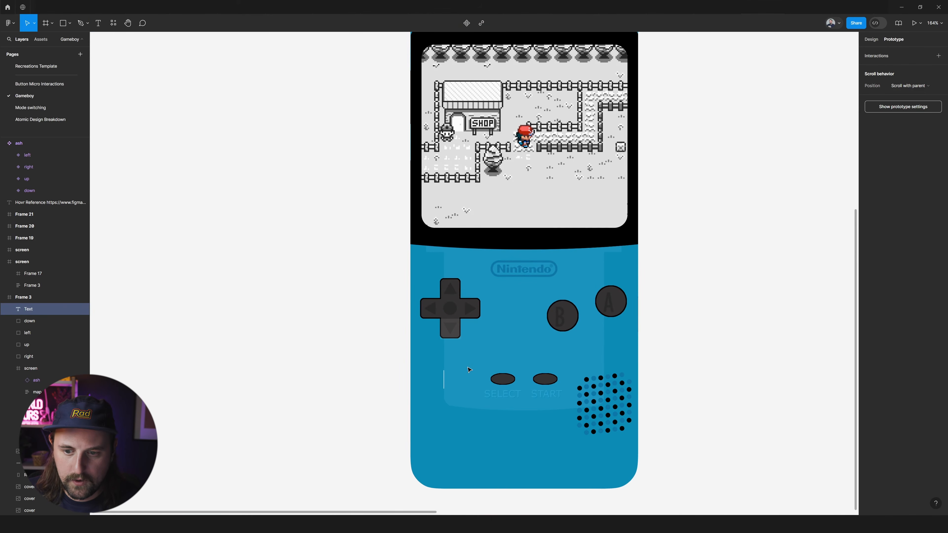
{"action": "type", "text": "L:"}
{"action": "key", "text": "Escape"}
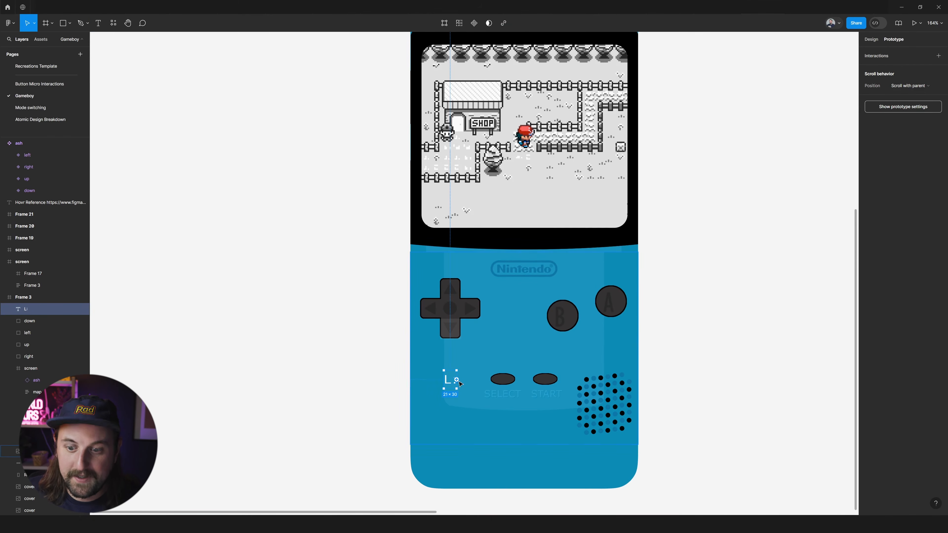
Duplicate the "L:" label to its right and bind the copy's text to the Left variable
{"action": "scroll", "coordinate": [452, 379], "scroll_direction": "up", "scroll_amount": 2}
{"action": "left_click_drag", "start_coordinate": [418, 359], "coordinate": [441, 360], "text": "alt"}
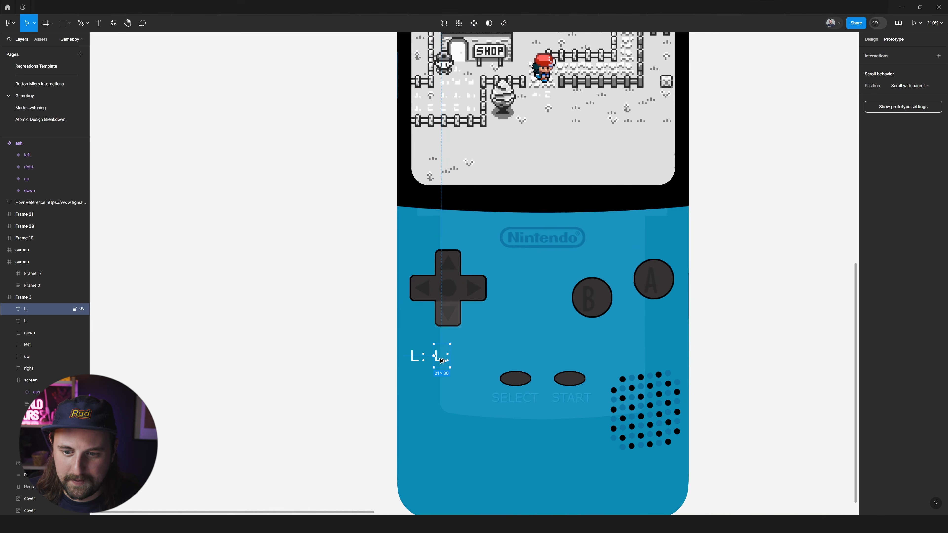
{"action": "left_click", "coordinate": [871, 39]}
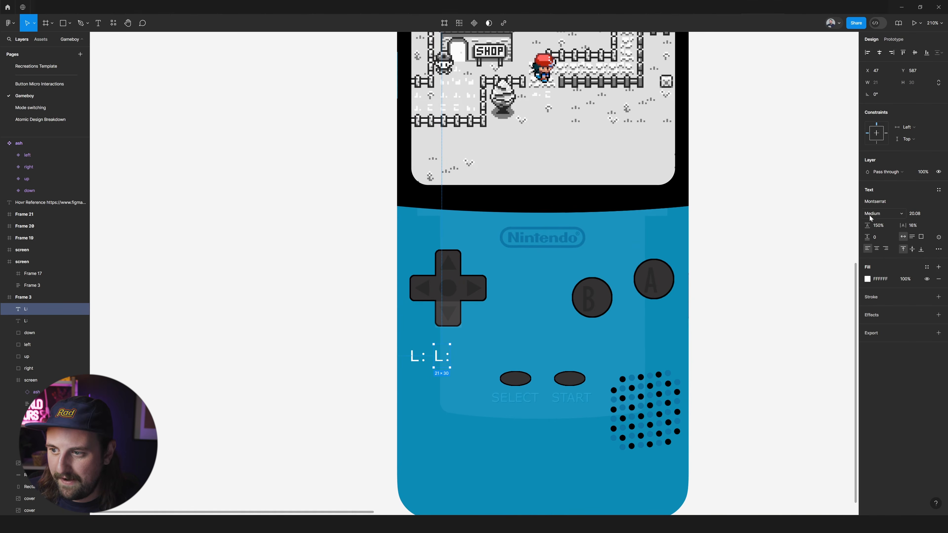
{"action": "left_click", "coordinate": [939, 237]}
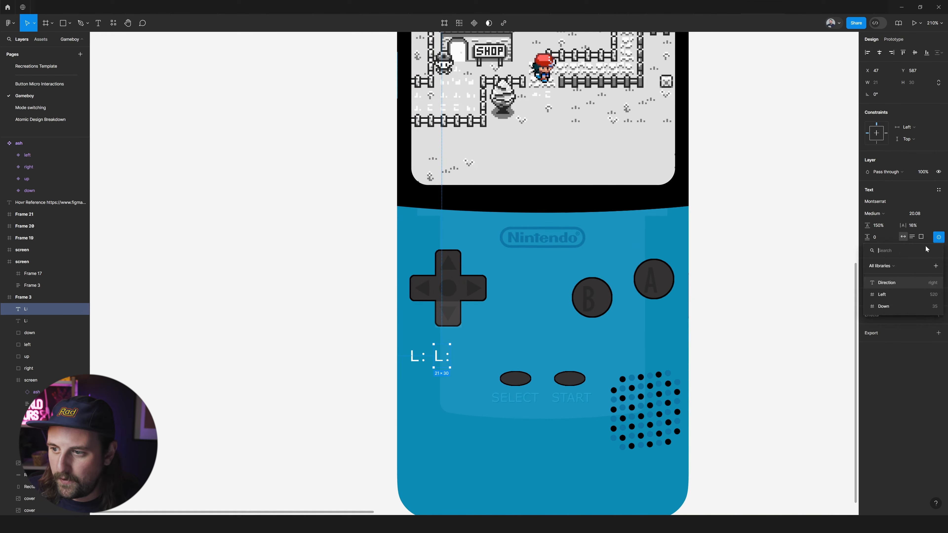
{"action": "left_click", "coordinate": [461, 352]}
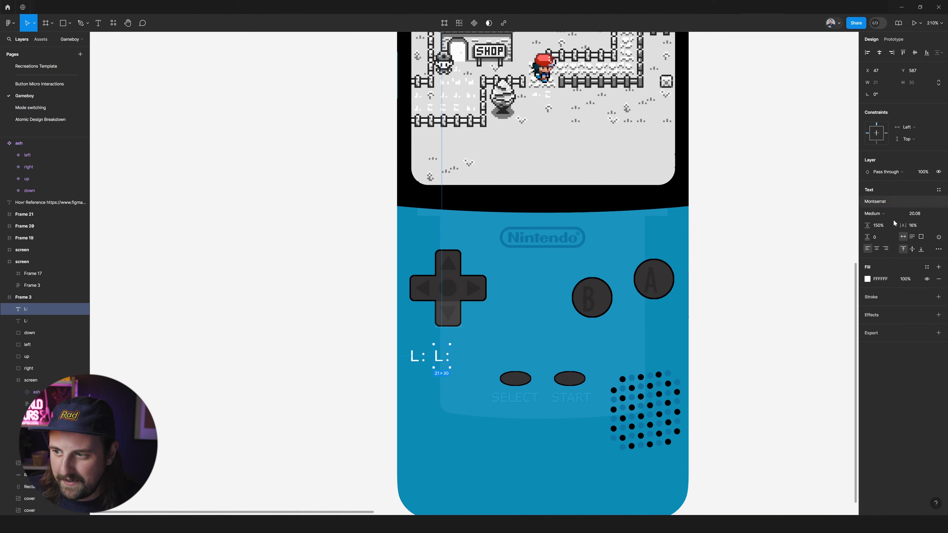
{"action": "left_click", "coordinate": [939, 238]}
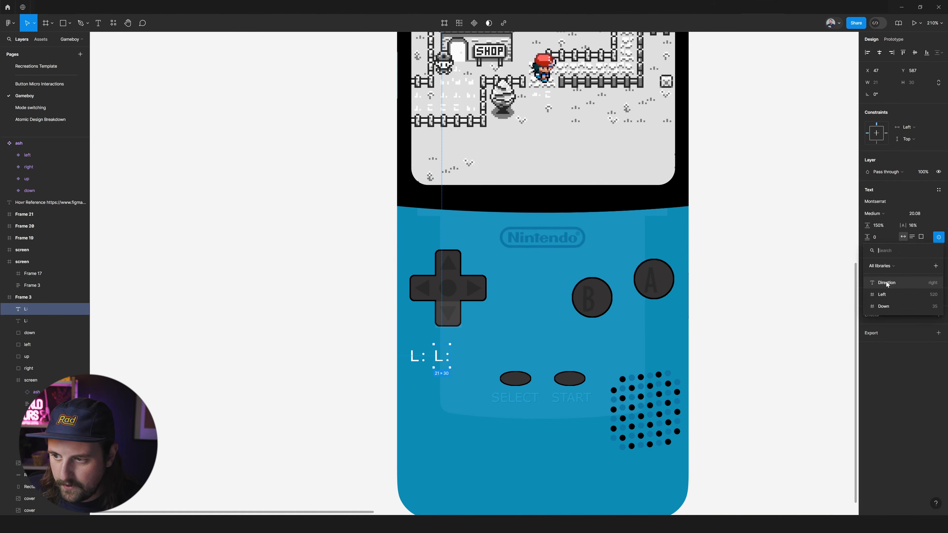
{"action": "left_click", "coordinate": [887, 296]}
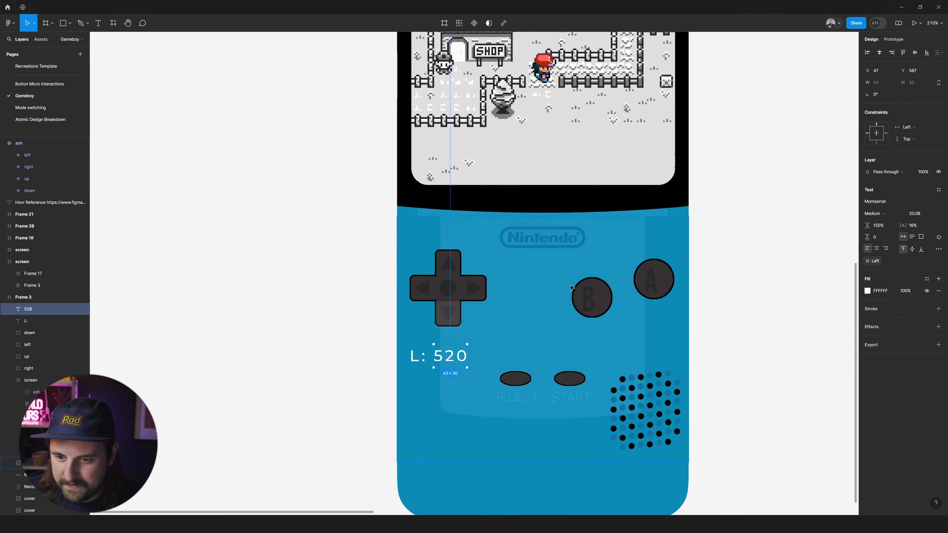
Duplicate the "L:" label and its value directly below, and change the copied label's text to "T:"
{"action": "left_click", "coordinate": [423, 356]}
{"action": "left_click", "coordinate": [450, 356], "text": "shift"}
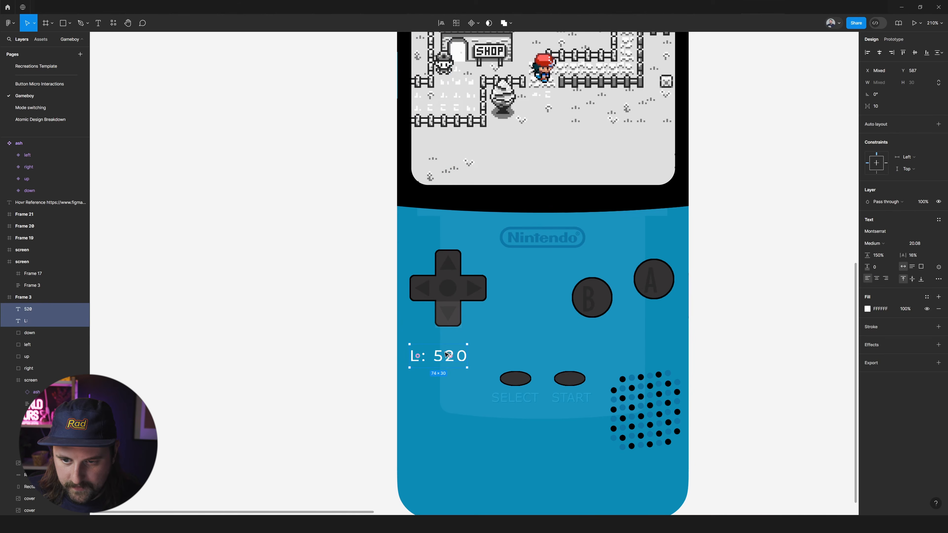
{"action": "left_click_drag", "start_coordinate": [448, 355], "coordinate": [417, 391]}
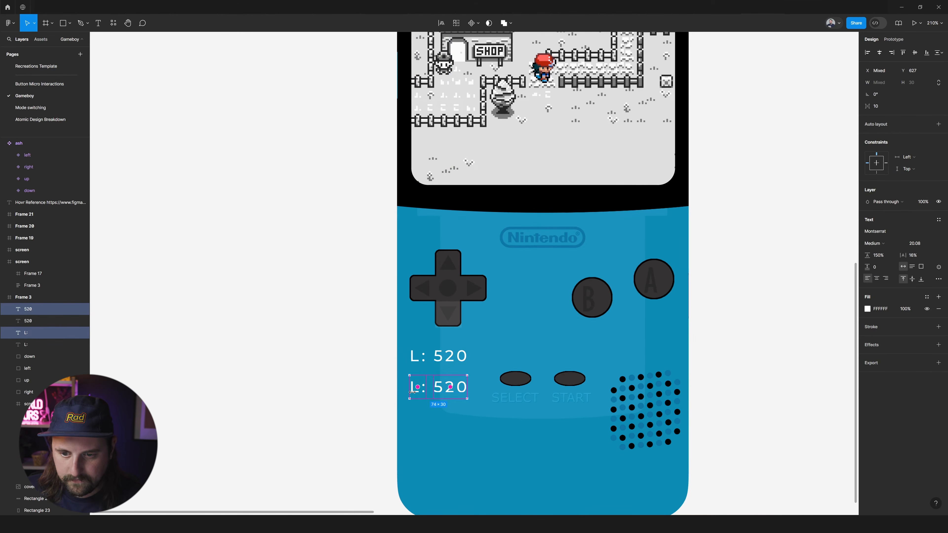
{"action": "left_click", "coordinate": [417, 394]}
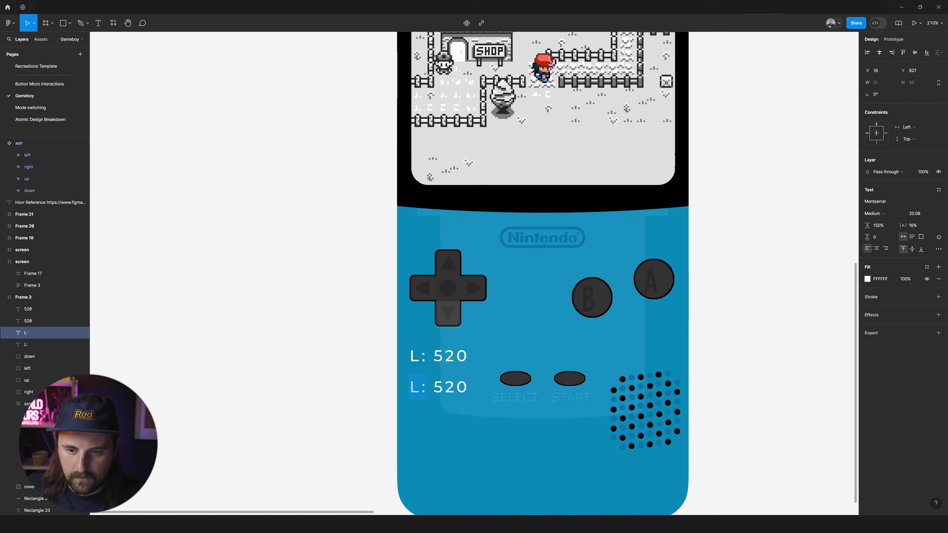
{"action": "type", "text": "R"}
{"action": "key", "text": "BackSpace"}
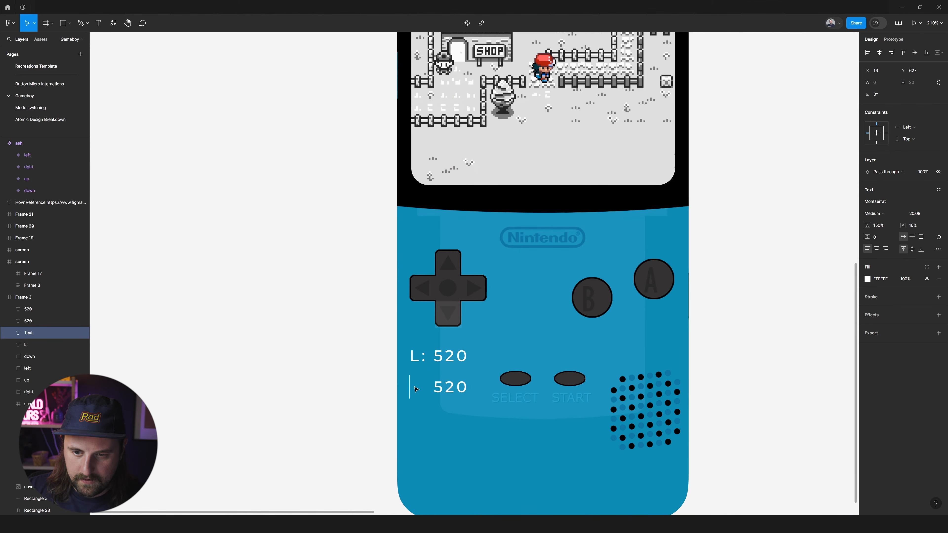
{"action": "type", "text": "T:"}
{"action": "key", "text": "Escape"}
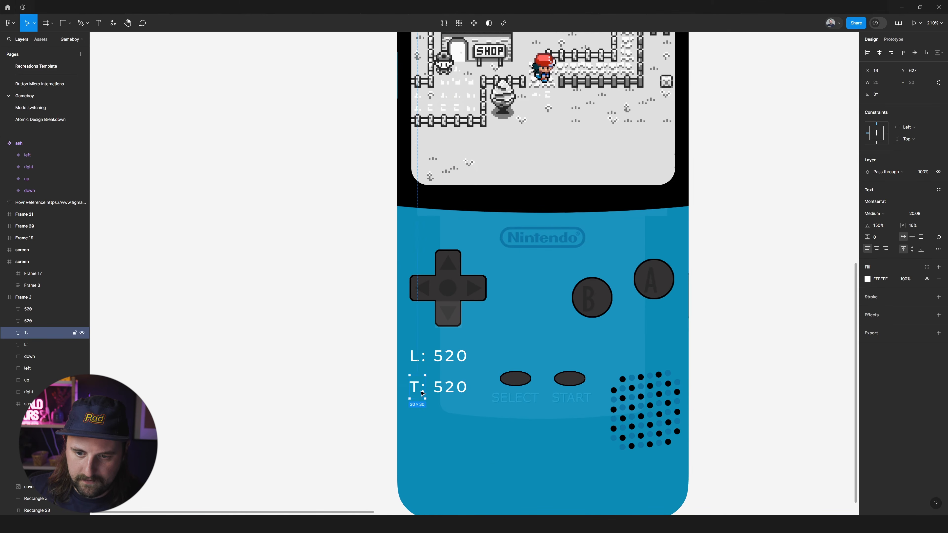
Rebind the value beside the "T:" label to the Down variable
{"action": "left_click", "coordinate": [449, 388]}
{"action": "left_click", "coordinate": [873, 260]}
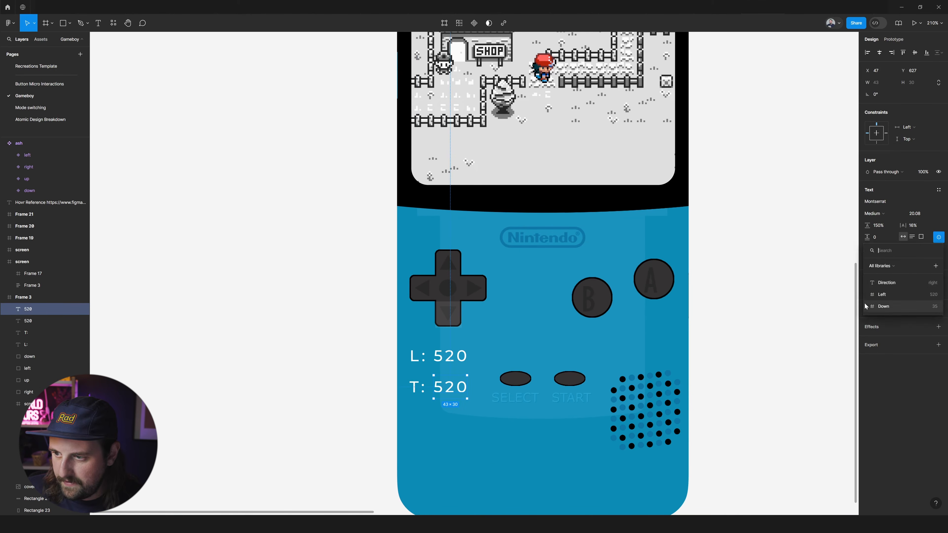
{"action": "left_click", "coordinate": [881, 306]}
Preview the prototype, walk the character up and down while checking the L and T read-outs, and close the preview
{"action": "left_click", "coordinate": [588, 293]}
{"action": "key", "text": "shift+space"}
{"action": "key", "text": "Left"}
{"action": "key", "text": "Left"}
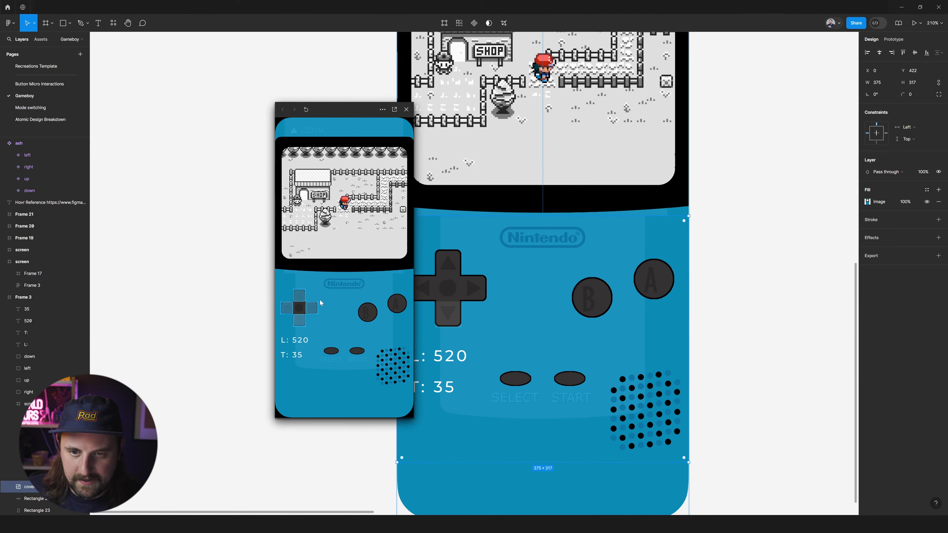
{"action": "key", "text": "Down"}
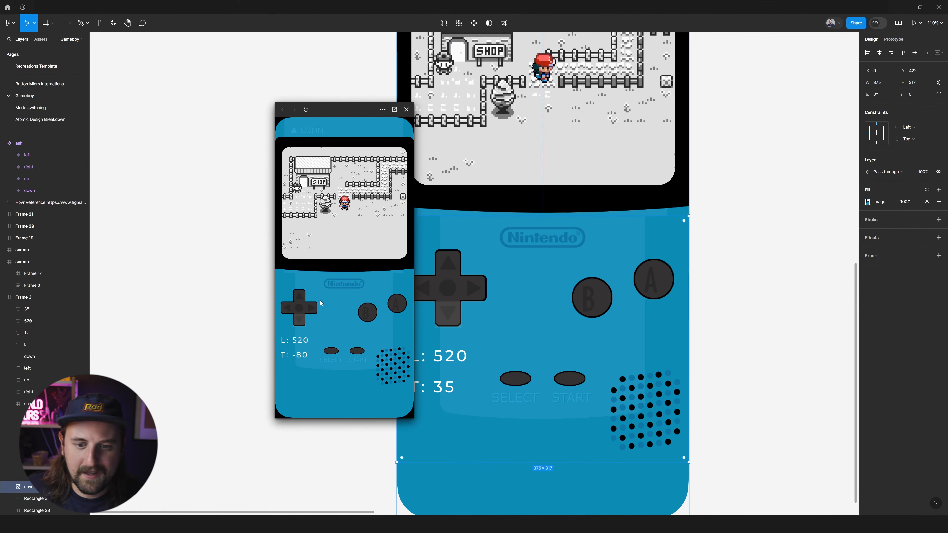
{"action": "key", "text": "Up"}
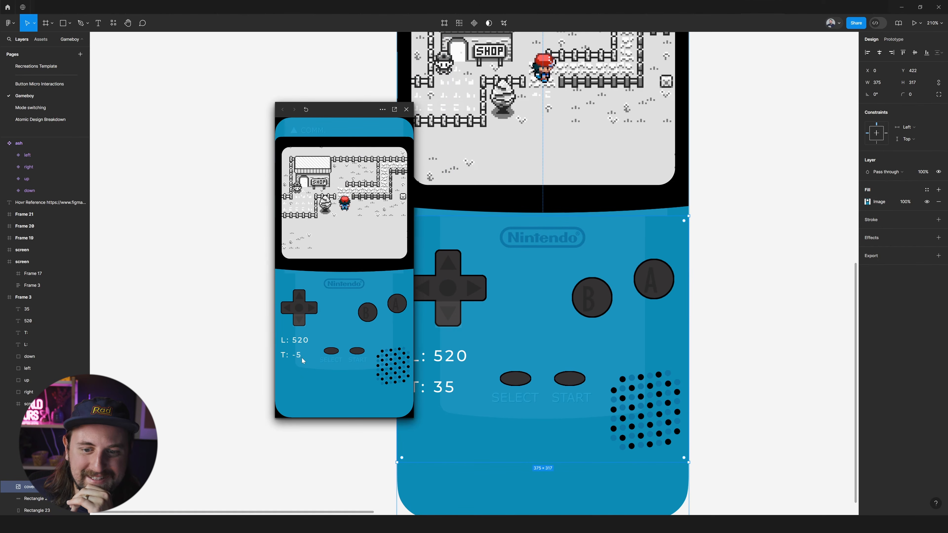
{"action": "key", "text": "Up"}
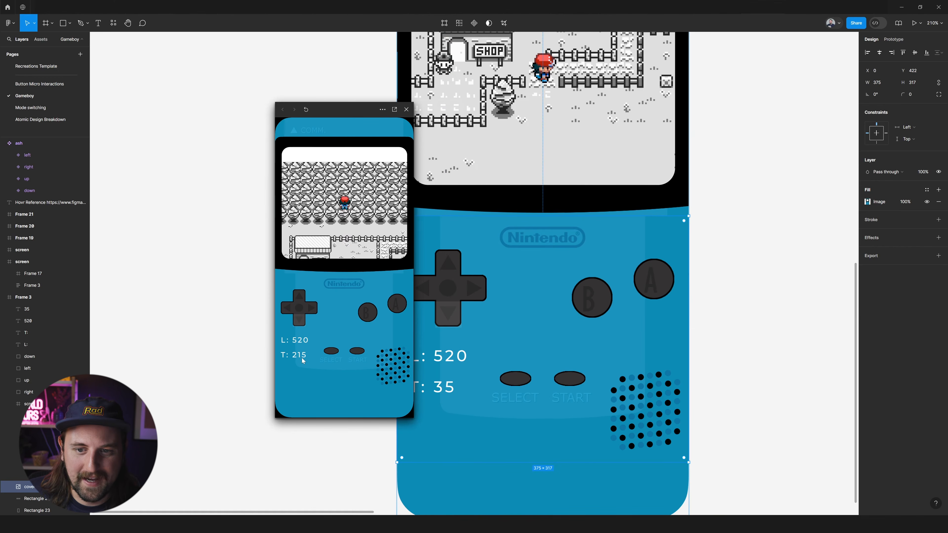
{"action": "key", "text": "Down"}
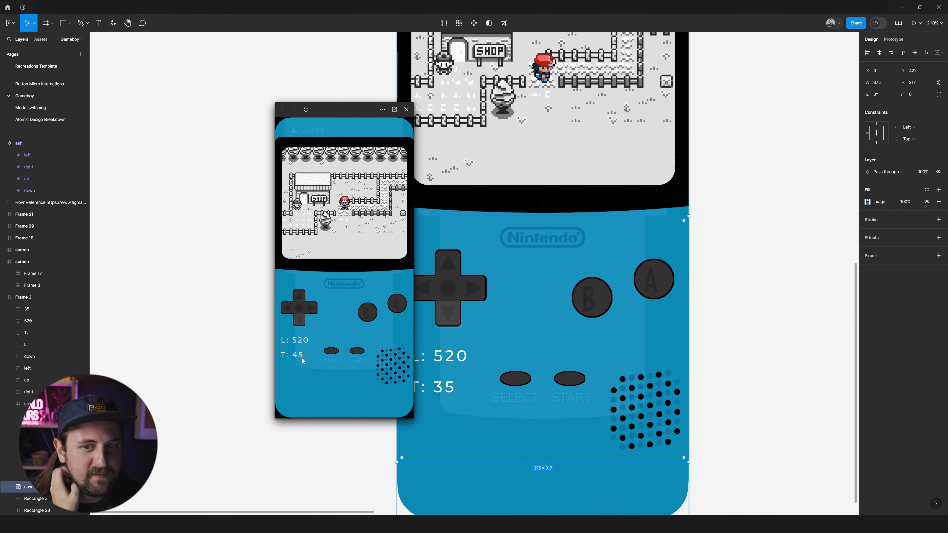
{"action": "key", "text": "Down"}
{"action": "key", "text": "Up"}
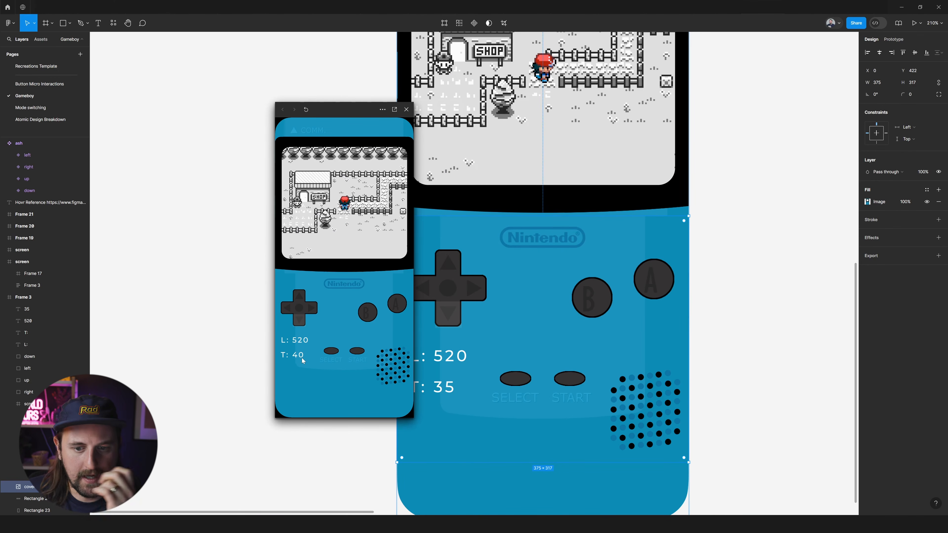
{"action": "left_click", "coordinate": [407, 109]}
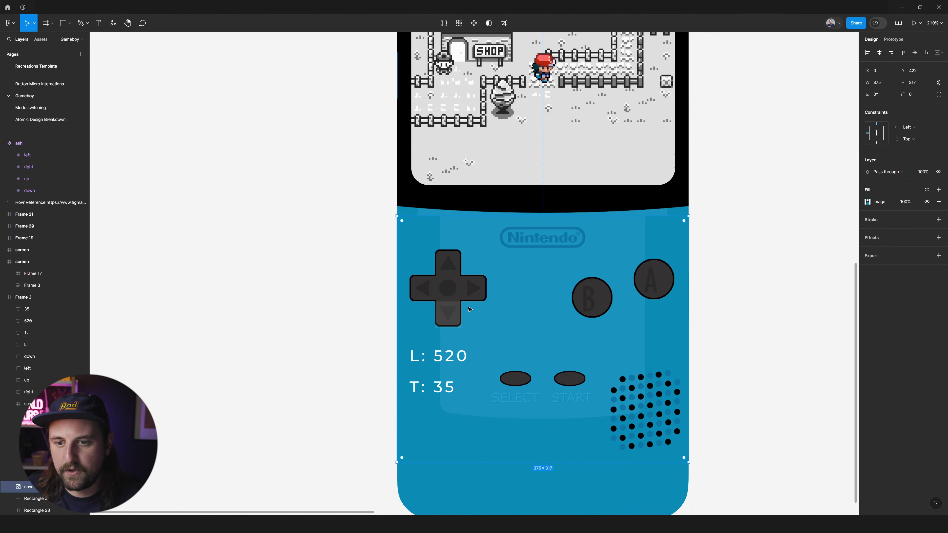
Select the D-pad's down hotspot and review the actions of its click interaction
{"action": "scroll", "coordinate": [433, 317], "scroll_direction": "down", "scroll_amount": 5}
{"action": "left_click", "coordinate": [447, 328]}
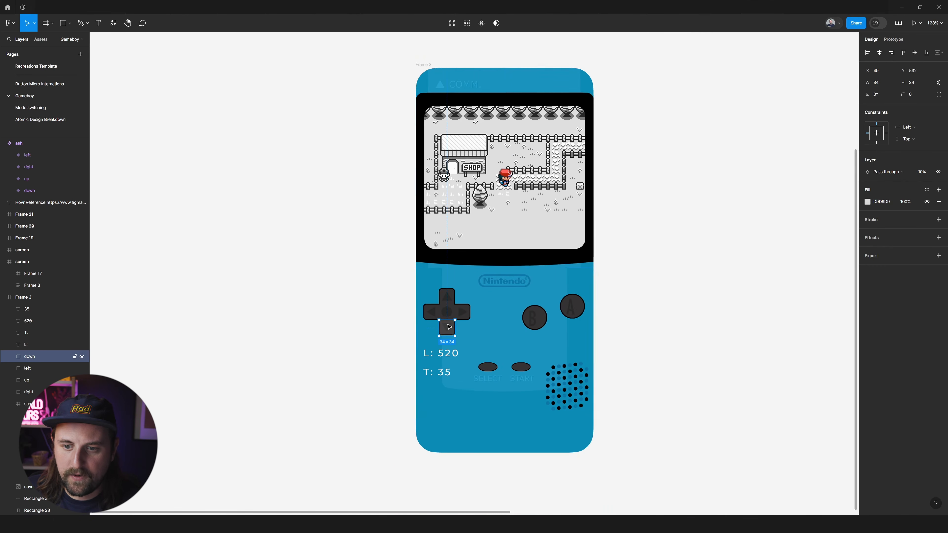
{"action": "key", "text": "shift+space"}
{"action": "key", "text": "shift+space"}
{"action": "left_click", "coordinate": [893, 39]}
{"action": "left_click", "coordinate": [911, 80]}
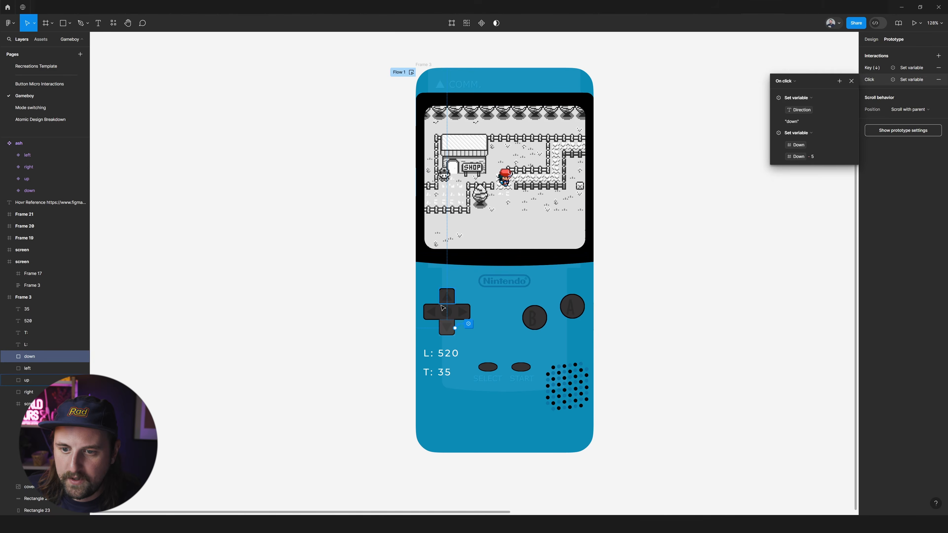
Select the D-pad's up hotspot, review the actions of its up-arrow key interaction, and close the details
{"action": "scroll", "coordinate": [444, 304], "scroll_direction": "up", "scroll_amount": 5}
{"action": "left_click", "coordinate": [449, 290]}
{"action": "left_click", "coordinate": [911, 80]}
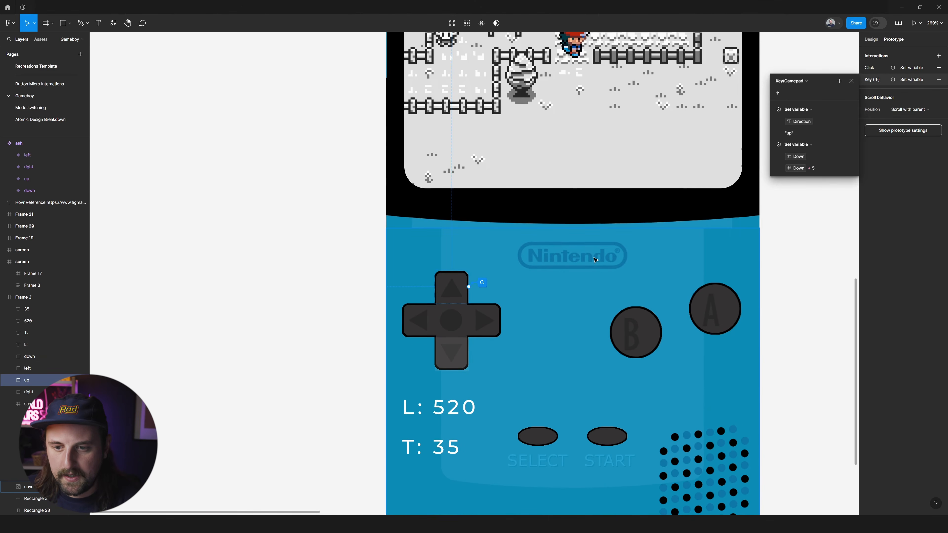
{"action": "left_click", "coordinate": [565, 260]}
Relaunch the prototype preview and walk the character up past the map's upper edge while watching the T read-out
{"action": "scroll", "coordinate": [551, 258], "scroll_direction": "down", "scroll_amount": 3}
{"action": "key", "text": "shift+space"}
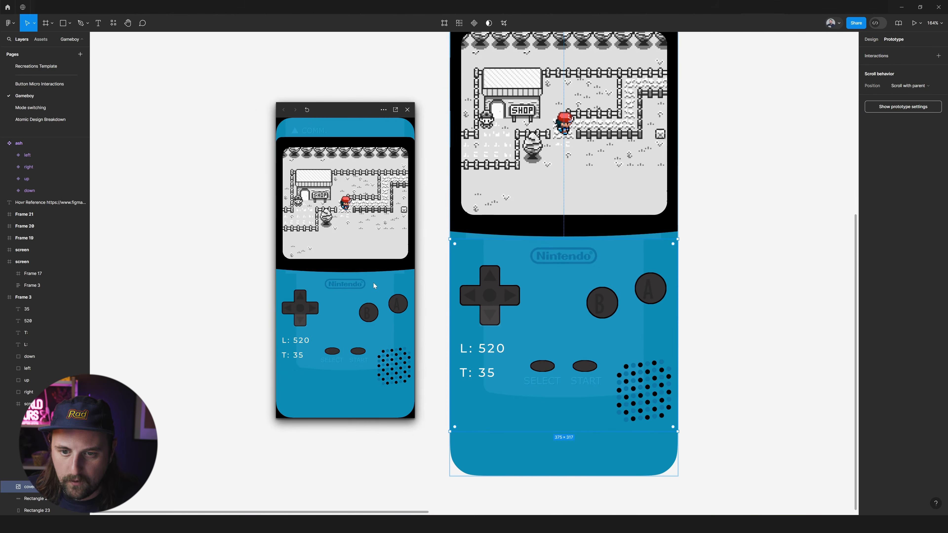
{"action": "left_click", "coordinate": [374, 284]}
{"action": "key", "text": "Up"}
{"action": "key", "text": "Up"}
{"action": "key", "text": "Up"}
{"action": "key", "text": "Up"}
{"action": "key", "text": "Up"}
{"action": "key", "text": "Up"}
{"action": "key", "text": "Up"}
{"action": "key", "text": "Up"}
{"action": "key", "text": "Up"}
{"action": "key", "text": "Up"}
{"action": "key", "text": "Up"}
{"action": "key", "text": "Up"}
{"action": "key", "text": "Up"}
{"action": "key", "text": "Up"}
{"action": "key", "text": "Up"}
{"action": "key", "text": "Up"}
{"action": "key", "text": "Up"}
{"action": "key", "text": "Up"}
{"action": "key", "text": "Up"}
{"action": "key", "text": "Up"}
{"action": "key", "text": "Up"}
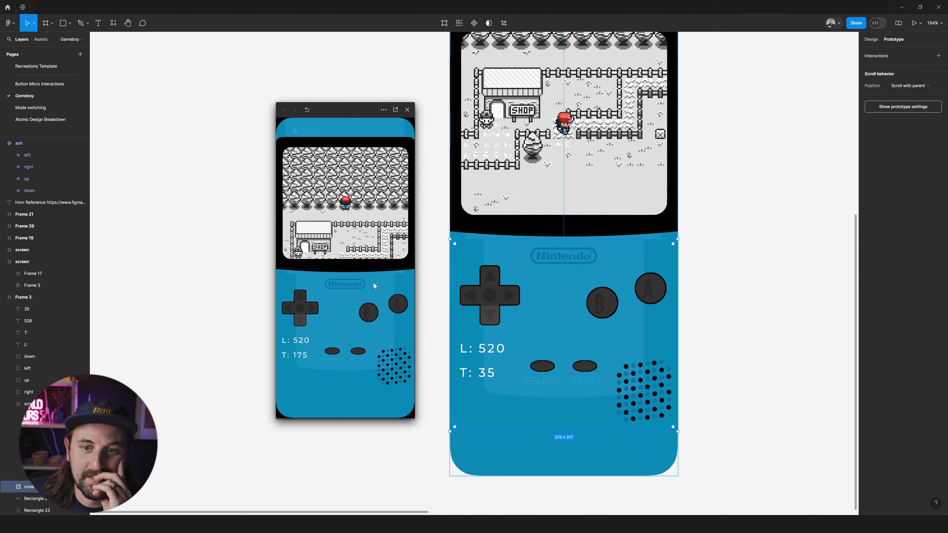
{"action": "key", "text": "Up"}
{"action": "key", "text": "Up"}
{"action": "key", "text": "Up"}
{"action": "key", "text": "Up"}
{"action": "key", "text": "Up"}
{"action": "key", "text": "Up"}
{"action": "key", "text": "Up"}
{"action": "key", "text": "Up"}
{"action": "key", "text": "Up"}
{"action": "key", "text": "Up"}
{"action": "key", "text": "Up"}
{"action": "key", "text": "Up"}
{"action": "key", "text": "Up"}
{"action": "key", "text": "Up"}
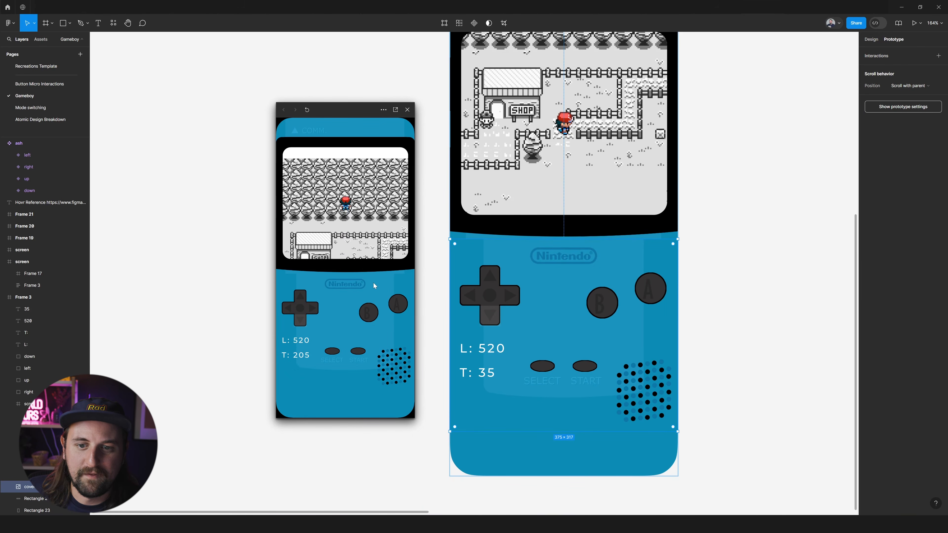
{"action": "key", "text": "Up"}
{"action": "key", "text": "Up"}
{"action": "key", "text": "Up"}
{"action": "key", "text": "Up"}
{"action": "key", "text": "Up"}
{"action": "key", "text": "Up"}
{"action": "key", "text": "Up"}
{"action": "key", "text": "Up"}
{"action": "key", "text": "Up"}
{"action": "key", "text": "Up"}
{"action": "key", "text": "Up"}
{"action": "key", "text": "Up"}
{"action": "key", "text": "Up"}
{"action": "key", "text": "Up"}
{"action": "key", "text": "Up"}
{"action": "key", "text": "Up"}
{"action": "key", "text": "Up"}
{"action": "key", "text": "Up"}
{"action": "key", "text": "Up"}
{"action": "key", "text": "Up"}
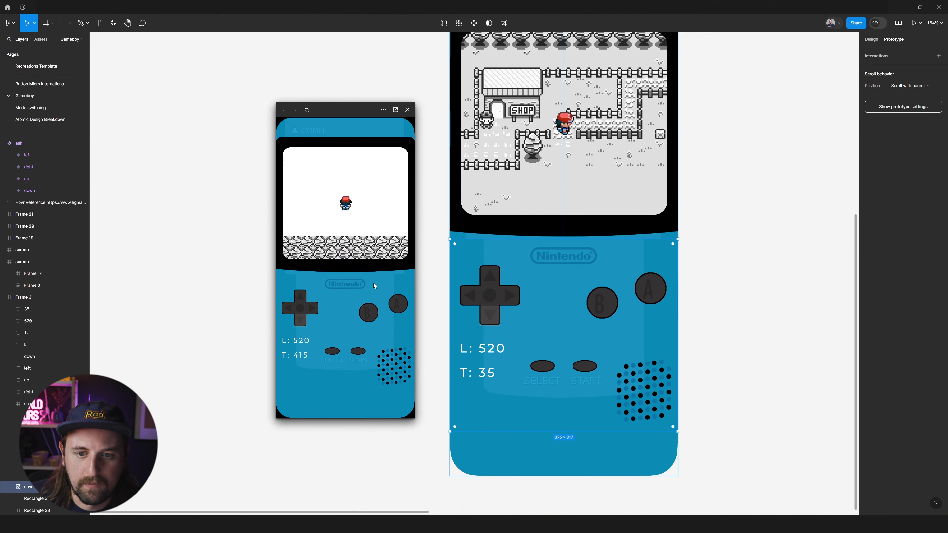
Walk the character back down through the trees towards the shop, briefly reversing upward, while checking the T read-out
{"action": "key", "text": "Down"}
{"action": "key", "text": "Down"}
{"action": "key", "text": "Down"}
{"action": "key", "text": "Down"}
{"action": "key", "text": "Down"}
{"action": "key", "text": "Down"}
{"action": "key", "text": "Down"}
{"action": "key", "text": "Down"}
{"action": "key", "text": "Down"}
{"action": "key", "text": "Down"}
{"action": "key", "text": "Down"}
{"action": "key", "text": "Down"}
{"action": "key", "text": "Down"}
{"action": "key", "text": "Down"}
{"action": "key", "text": "Down"}
{"action": "key", "text": "Down"}
{"action": "key", "text": "Down"}
{"action": "key", "text": "Down"}
{"action": "key", "text": "Down"}
{"action": "key", "text": "Down"}
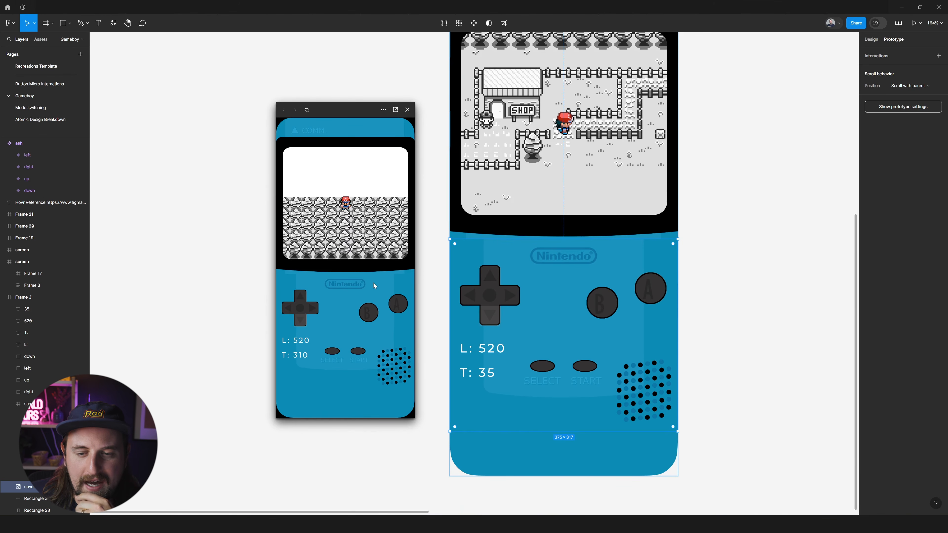
{"action": "key", "text": "Up"}
{"action": "key", "text": "Down"}
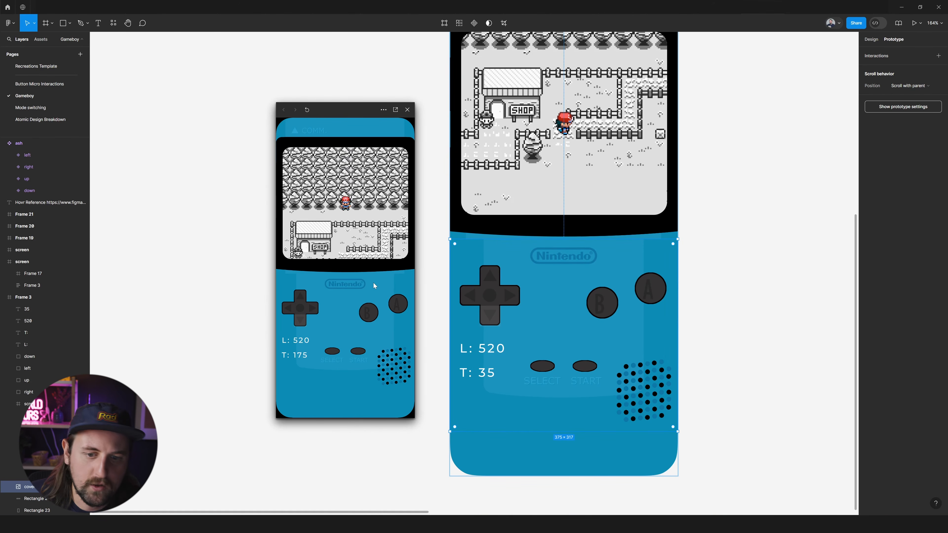
{"action": "key", "text": "Down"}
{"action": "key", "text": "Up"}
{"action": "key", "text": "Down"}
{"action": "key", "text": "Down"}
{"action": "key", "text": "Down"}
{"action": "key", "text": "Down"}
{"action": "key", "text": "Down"}
{"action": "key", "text": "Down"}
{"action": "key", "text": "Down"}
{"action": "key", "text": "Down"}
{"action": "key", "text": "Down"}
{"action": "key", "text": "Down"}
{"action": "key", "text": "Down"}
{"action": "key", "text": "Down"}
{"action": "key", "text": "Down"}
{"action": "key", "text": "Down"}
{"action": "key", "text": "Down"}
{"action": "key", "text": "Down"}
{"action": "key", "text": "Down"}
{"action": "key", "text": "Down"}
{"action": "key", "text": "Down"}
{"action": "key", "text": "Down"}
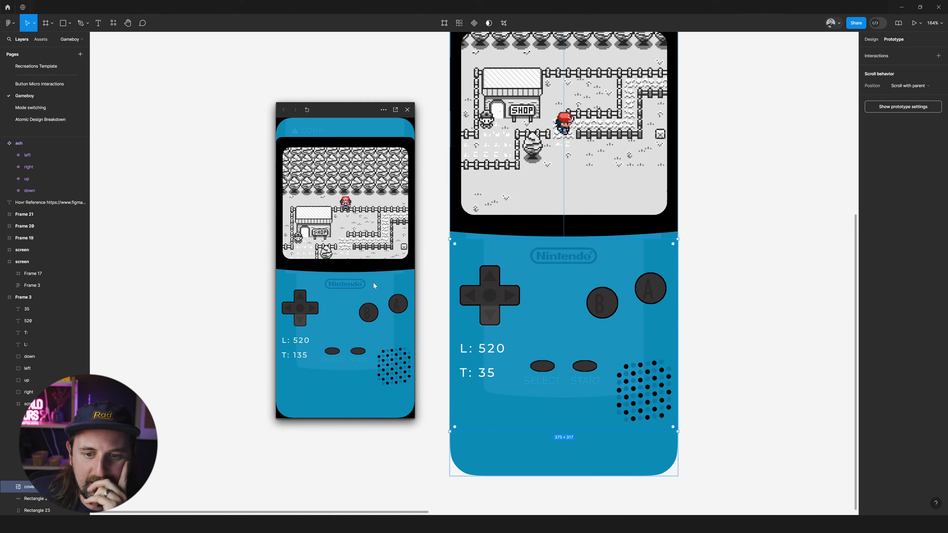
Walk the character down out of the trees and left past the map's left edge while watching the L read-out
{"action": "key", "text": "Down"}
{"action": "key", "text": "Down"}
{"action": "key", "text": "Down"}
{"action": "key", "text": "Down"}
{"action": "key", "text": "Down"}
{"action": "key", "text": "Down"}
{"action": "key", "text": "Left"}
{"action": "key", "text": "Left"}
{"action": "key", "text": "Left"}
{"action": "key", "text": "Left"}
{"action": "key", "text": "Left"}
{"action": "key", "text": "Left"}
{"action": "key", "text": "Left"}
{"action": "key", "text": "Left"}
{"action": "key", "text": "Left"}
{"action": "key", "text": "Left"}
{"action": "key", "text": "Left"}
{"action": "key", "text": "Left"}
{"action": "key", "text": "Left"}
{"action": "key", "text": "Left"}
{"action": "key", "text": "Left"}
{"action": "key", "text": "Left"}
{"action": "key", "text": "Left"}
{"action": "key", "text": "Left"}
{"action": "key", "text": "Left"}
{"action": "key", "text": "Left"}
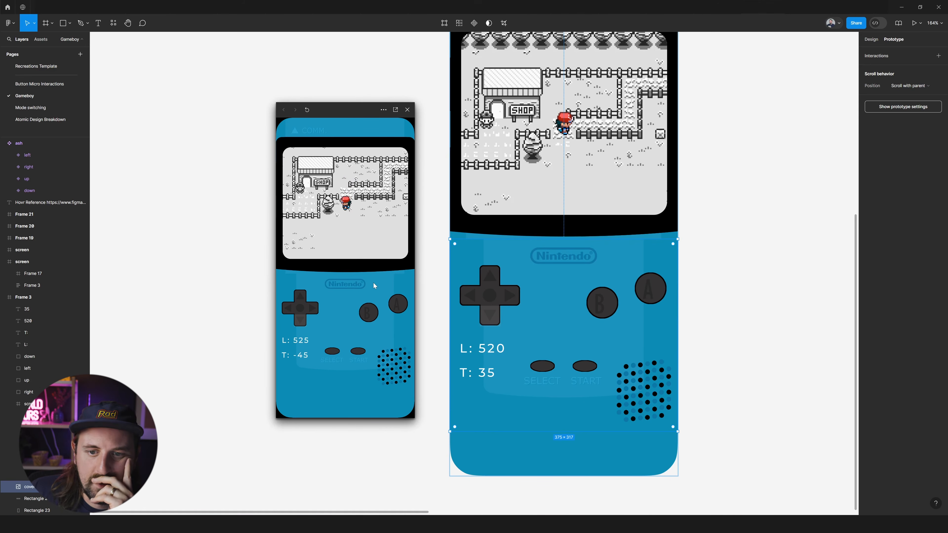
{"action": "key", "text": "Left"}
{"action": "key", "text": "Left"}
{"action": "key", "text": "Left"}
{"action": "key", "text": "Left"}
{"action": "key", "text": "Left"}
{"action": "key", "text": "Left"}
{"action": "key", "text": "Left"}
{"action": "key", "text": "Left"}
{"action": "key", "text": "Left"}
{"action": "key", "text": "Left"}
{"action": "key", "text": "Left"}
{"action": "key", "text": "Left"}
{"action": "key", "text": "Left"}
{"action": "key", "text": "Left"}
{"action": "key", "text": "Left"}
{"action": "key", "text": "Left"}
{"action": "key", "text": "Left"}
{"action": "key", "text": "Left"}
{"action": "key", "text": "Left"}
{"action": "key", "text": "Left"}
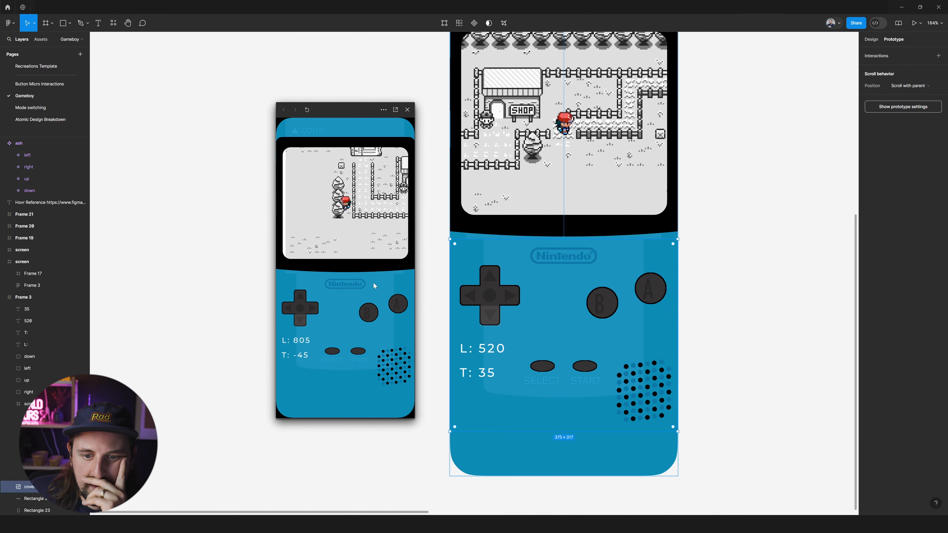
Walk the character back right from the map's left edge towards the shop while checking the L read-out
{"action": "key", "text": "Right"}
{"action": "key", "text": "Right"}
{"action": "key", "text": "Right"}
{"action": "key", "text": "Right"}
{"action": "key", "text": "Right"}
{"action": "key", "text": "Right"}
{"action": "key", "text": "Right"}
{"action": "key", "text": "Right"}
{"action": "key", "text": "Right"}
{"action": "key", "text": "Right"}
{"action": "key", "text": "Right"}
{"action": "key", "text": "Right"}
{"action": "key", "text": "Right"}
{"action": "key", "text": "Right"}
{"action": "key", "text": "Right"}
{"action": "key", "text": "Right"}
{"action": "key", "text": "Right"}
{"action": "key", "text": "Right"}
{"action": "key", "text": "Right"}
{"action": "key", "text": "Right"}
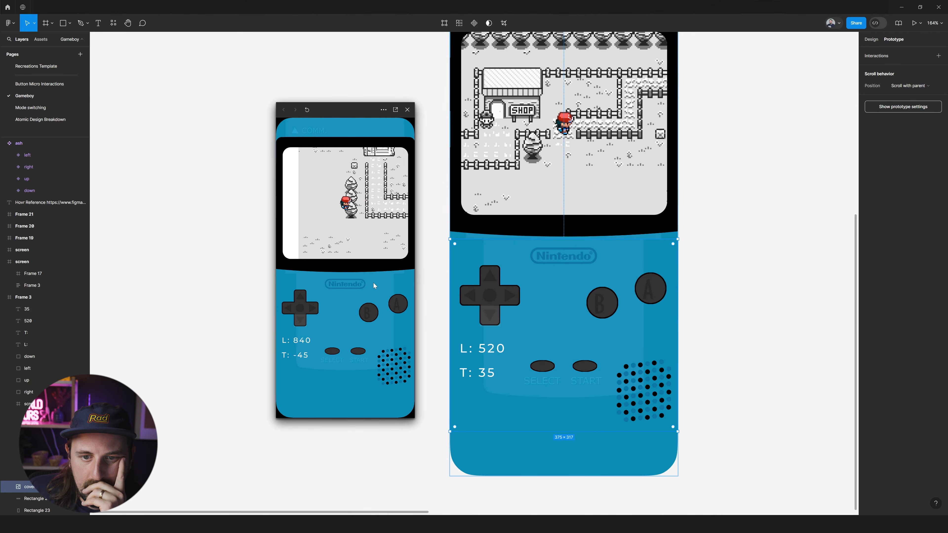
{"action": "key", "text": "Right"}
{"action": "key", "text": "Right"}
{"action": "key", "text": "Right"}
{"action": "key", "text": "Right"}
{"action": "key", "text": "Right"}
{"action": "key", "text": "Right"}
{"action": "key", "text": "Right"}
{"action": "key", "text": "Right"}
{"action": "key", "text": "Right"}
{"action": "key", "text": "Right"}
{"action": "key", "text": "Right"}
{"action": "key", "text": "Right"}
{"action": "key", "text": "Right"}
{"action": "key", "text": "Right"}
{"action": "key", "text": "Right"}
{"action": "key", "text": "Right"}
{"action": "key", "text": "Right"}
{"action": "key", "text": "Right"}
{"action": "key", "text": "Right"}
{"action": "key", "text": "Right"}
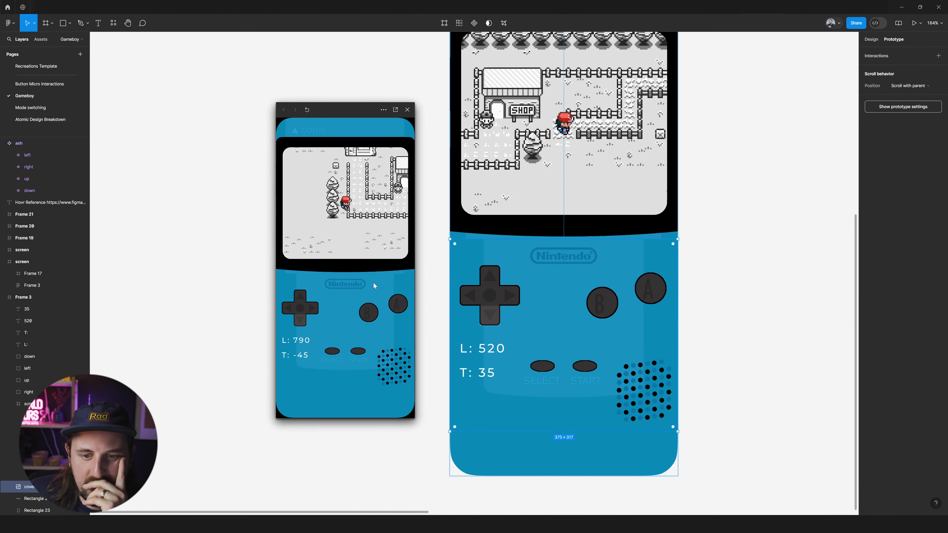
Add a text note reading 175 on the canvas beside the T read-out
{"action": "left_click", "coordinate": [743, 222]}
{"action": "key", "text": "t"}
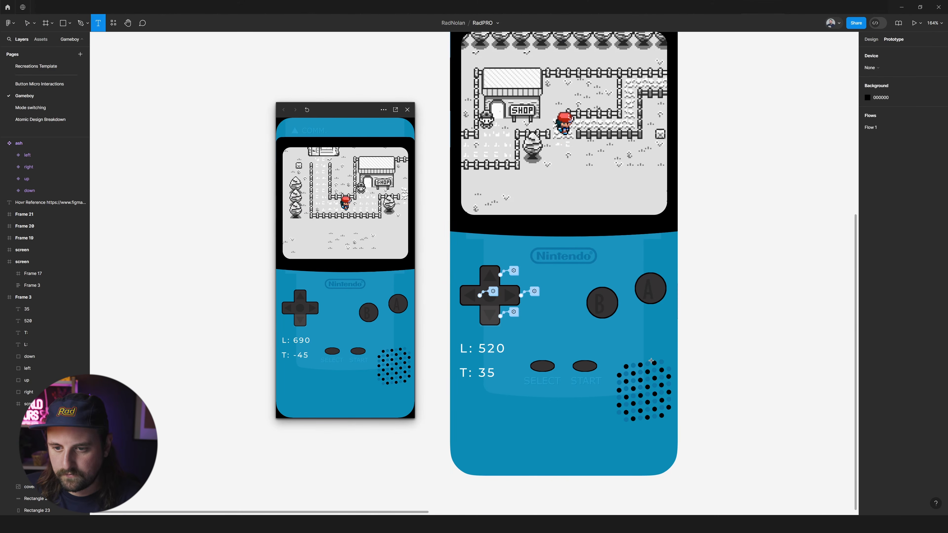
{"action": "left_click", "coordinate": [433, 374]}
{"action": "type", "text": "175"}
{"action": "key", "text": "Escape"}
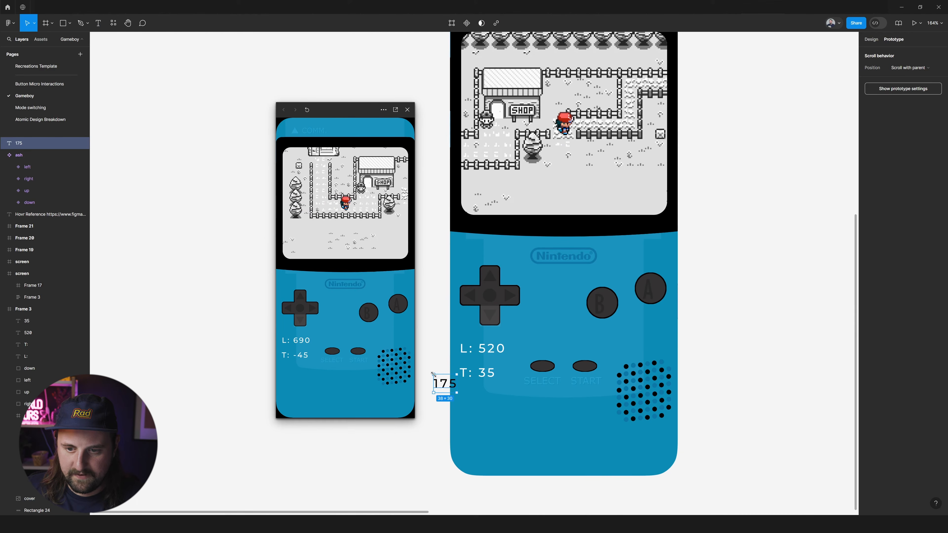
Duplicate the 175 note beside the L read-out, change the copy to 795, and close the prototype preview
{"action": "left_click_drag", "start_coordinate": [440, 386], "coordinate": [441, 353]}
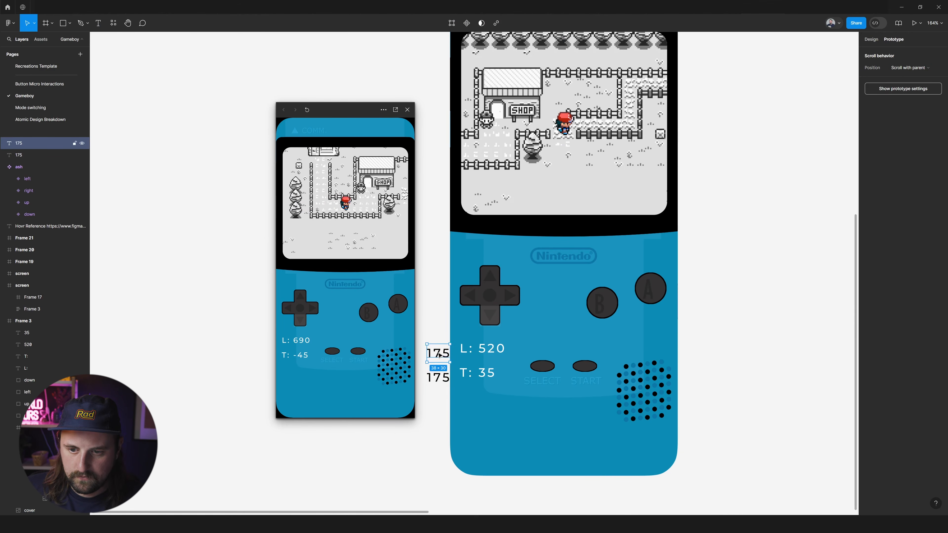
{"action": "double_click", "coordinate": [441, 354]}
{"action": "type", "text": "795"}
{"action": "key", "text": "Escape"}
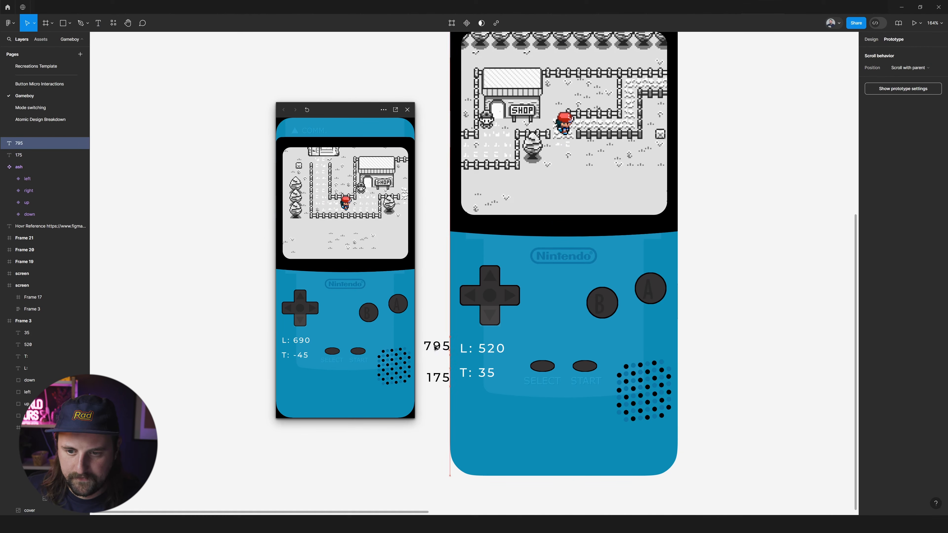
{"action": "left_click_drag", "start_coordinate": [433, 340], "coordinate": [433, 336]}
{"action": "left_click", "coordinate": [408, 110]}
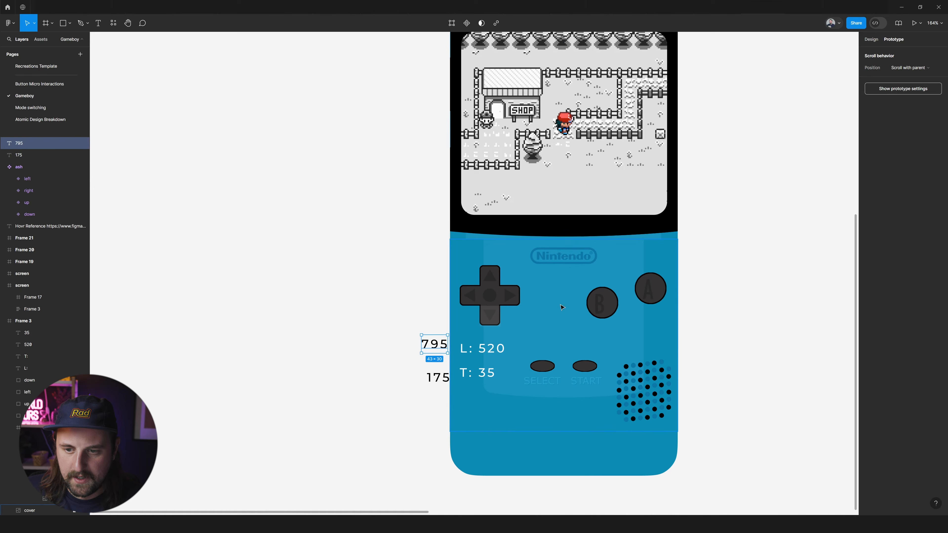
Add a conditional to the D-pad up hotspot's up-arrow key interaction with the condition Down < 795
{"action": "left_click", "coordinate": [499, 280]}
{"action": "left_click", "coordinate": [513, 271]}
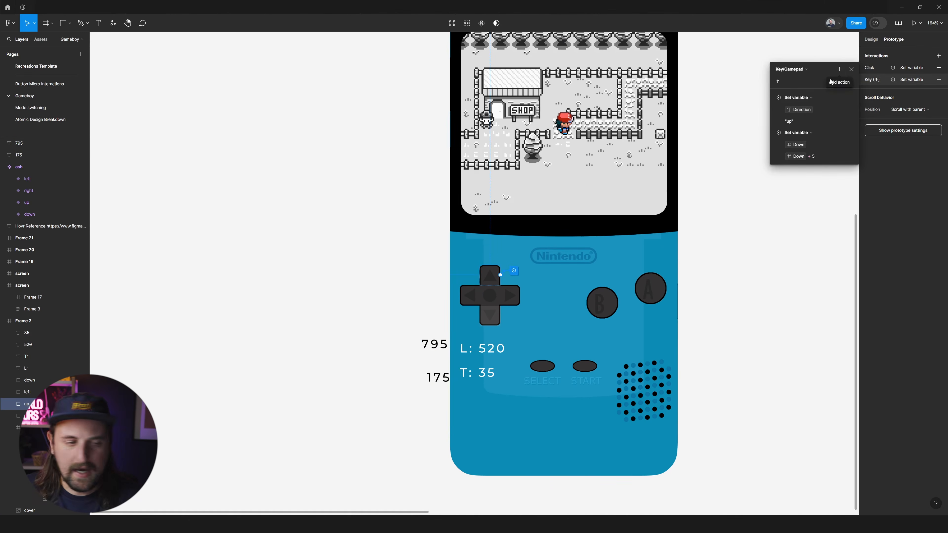
{"action": "left_click", "coordinate": [837, 71]}
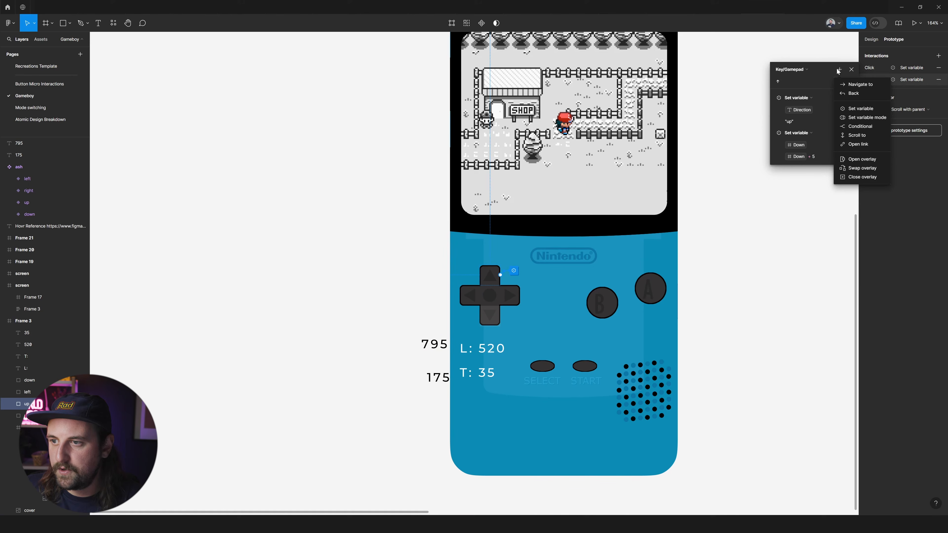
{"action": "left_click", "coordinate": [857, 127]}
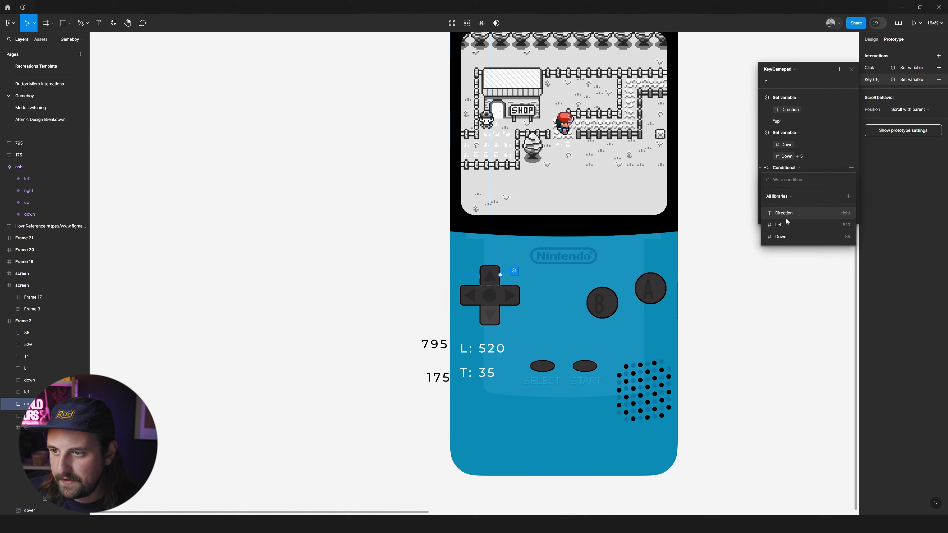
{"action": "left_click", "coordinate": [787, 237]}
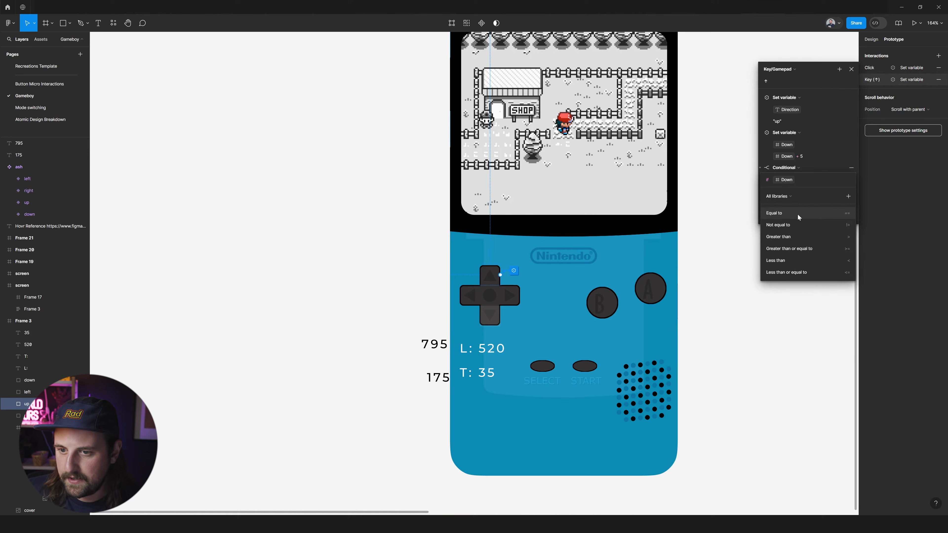
{"action": "left_click", "coordinate": [796, 271]}
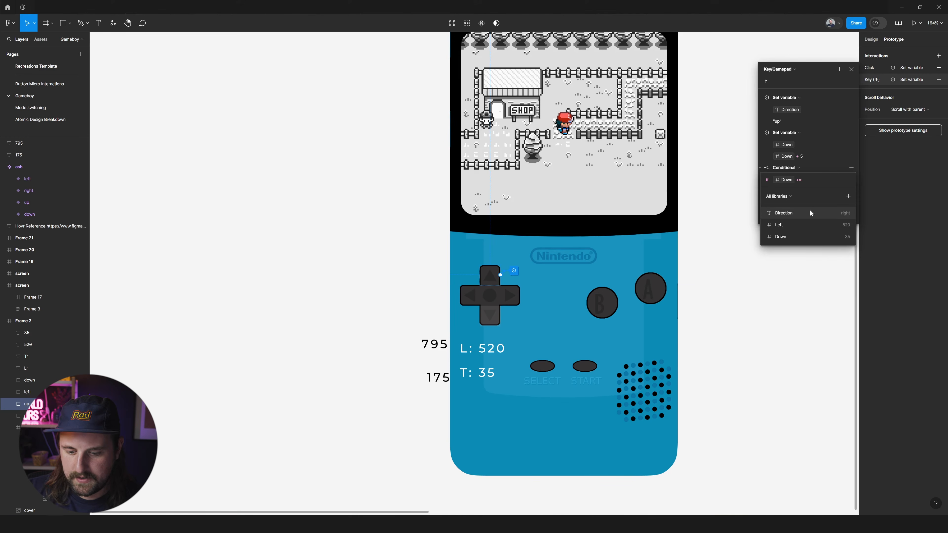
{"action": "type", "text": "7809"}
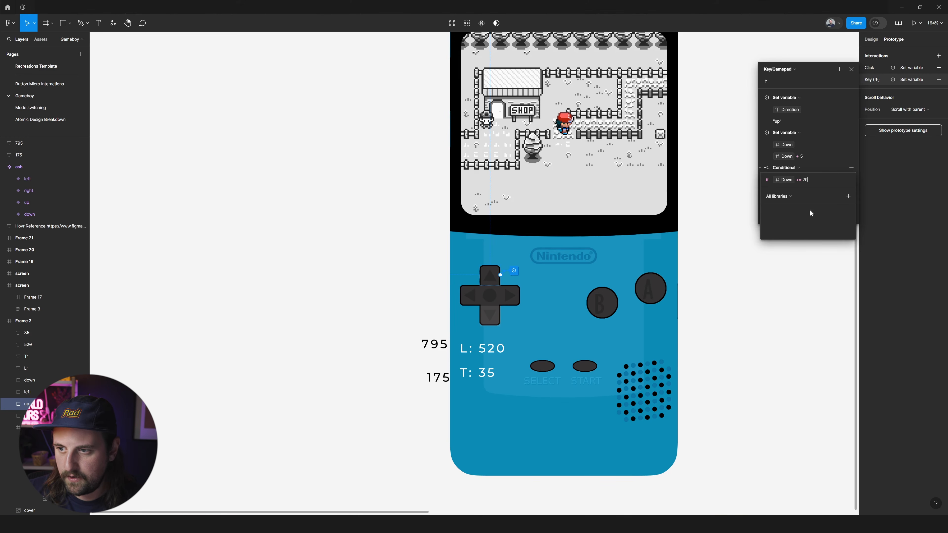
{"action": "left_click", "coordinate": [804, 181]}
{"action": "key", "text": "BackSpace"}
{"action": "key", "text": "BackSpace"}
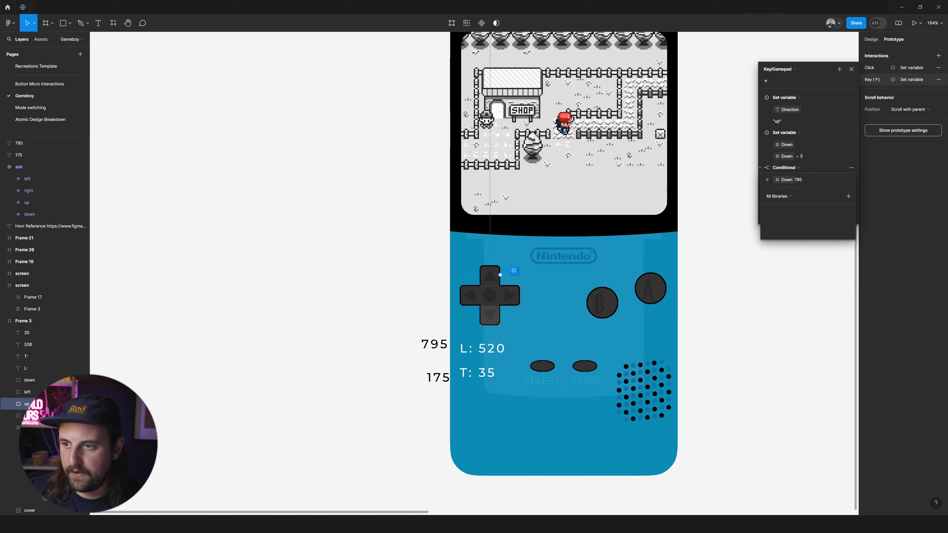
{"action": "type", "text": "<"}
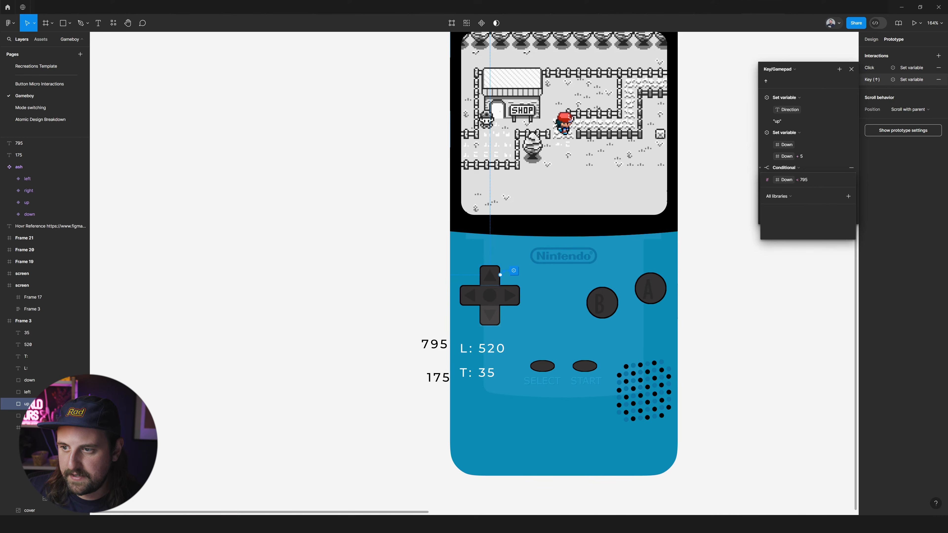
{"action": "key", "text": "Return"}
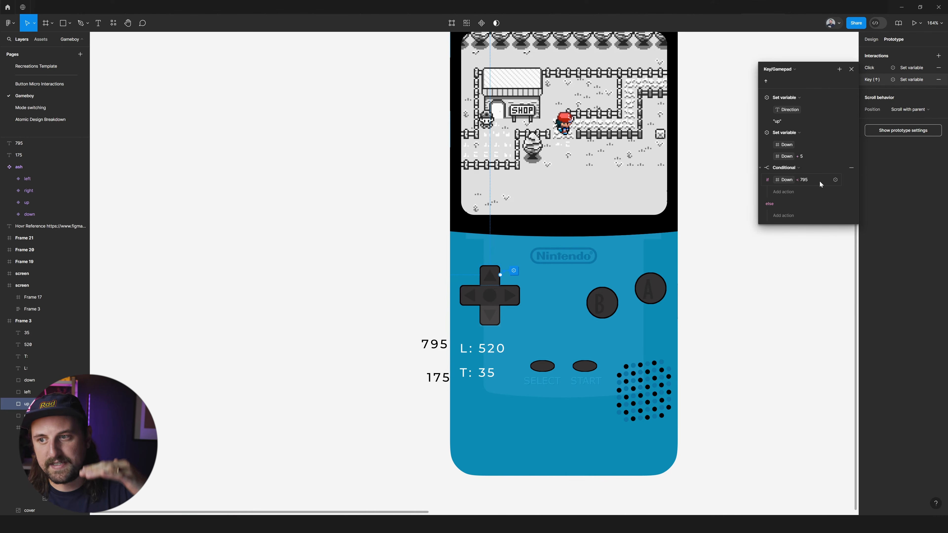
Move the actions setting Direction to "up" and Down to Down + 5 into the conditional's if branch
{"action": "left_click", "coordinate": [763, 135]}
{"action": "left_click", "coordinate": [792, 134]}
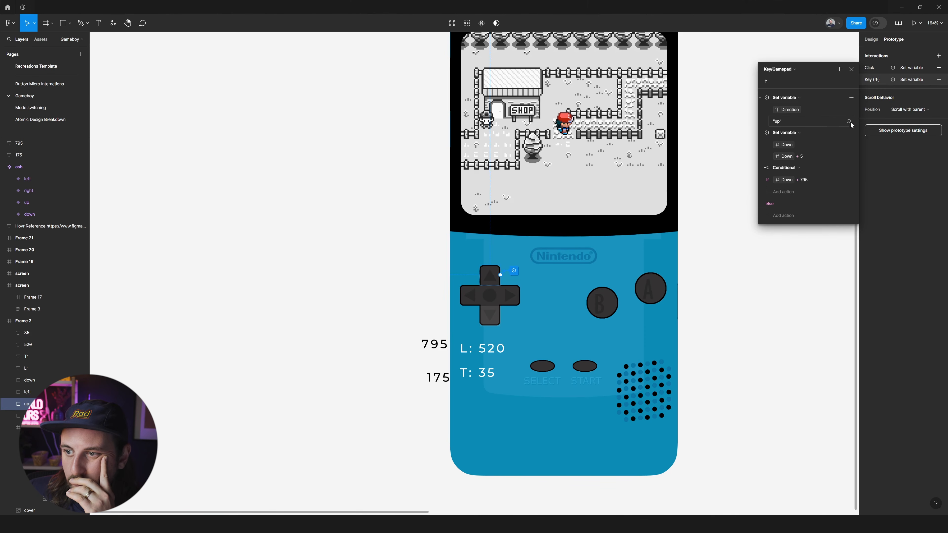
{"action": "left_click", "coordinate": [791, 134]}
{"action": "left_click", "coordinate": [854, 121]}
{"action": "left_click", "coordinate": [849, 121]}
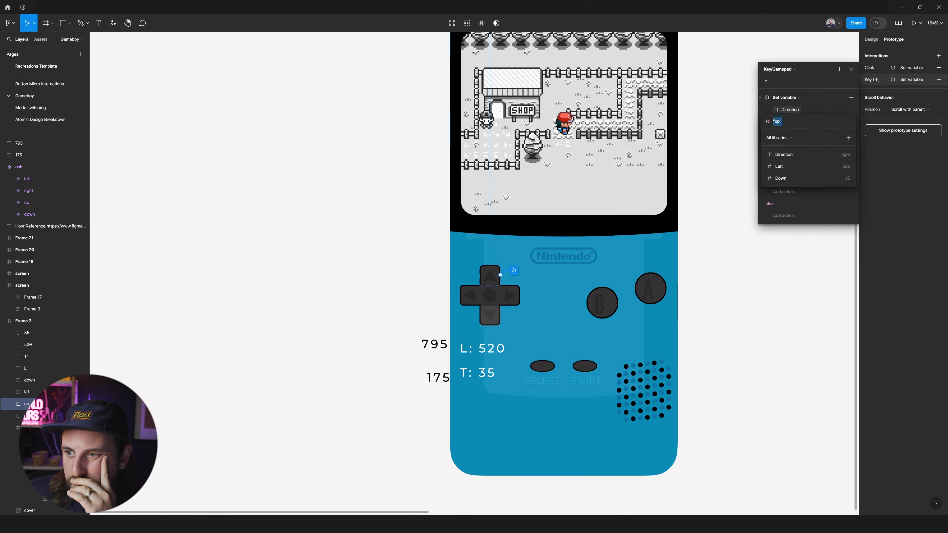
{"action": "left_click", "coordinate": [819, 109]}
{"action": "left_click", "coordinate": [794, 132]}
{"action": "left_click", "coordinate": [854, 122]}
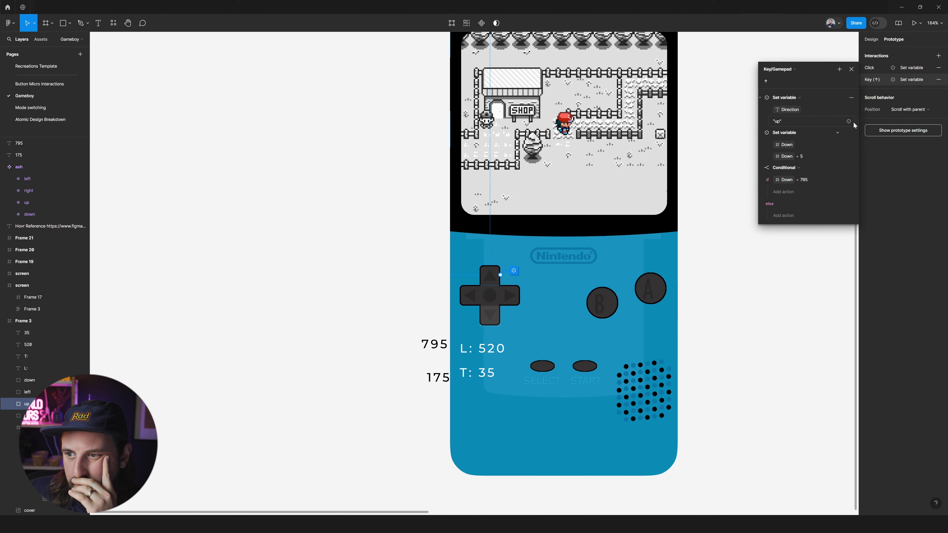
{"action": "left_click_drag", "start_coordinate": [761, 135], "coordinate": [785, 156]}
{"action": "left_click", "coordinate": [762, 97]}
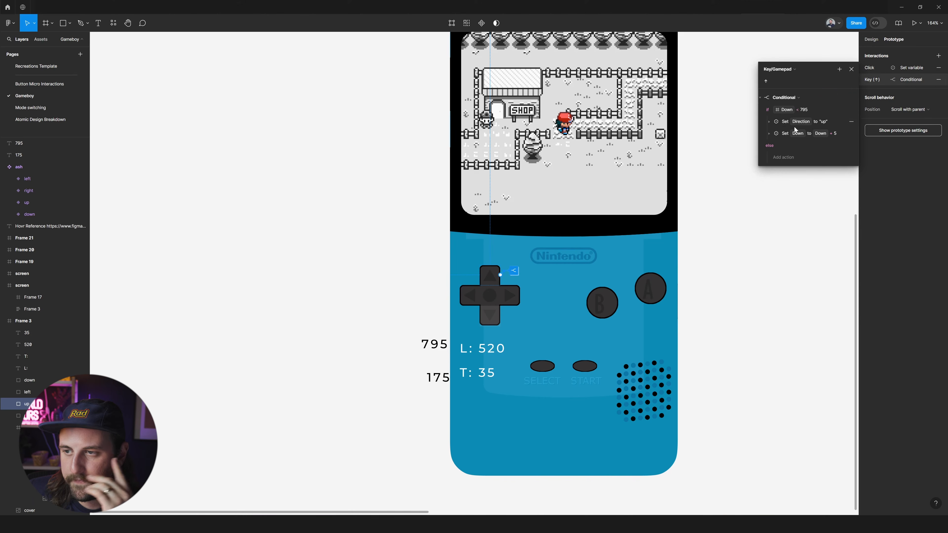
Launch the prototype preview, walk the character up to test the upper limit, and restart the preview
{"action": "left_click", "coordinate": [656, 218]}
{"action": "key", "text": "shift+space"}
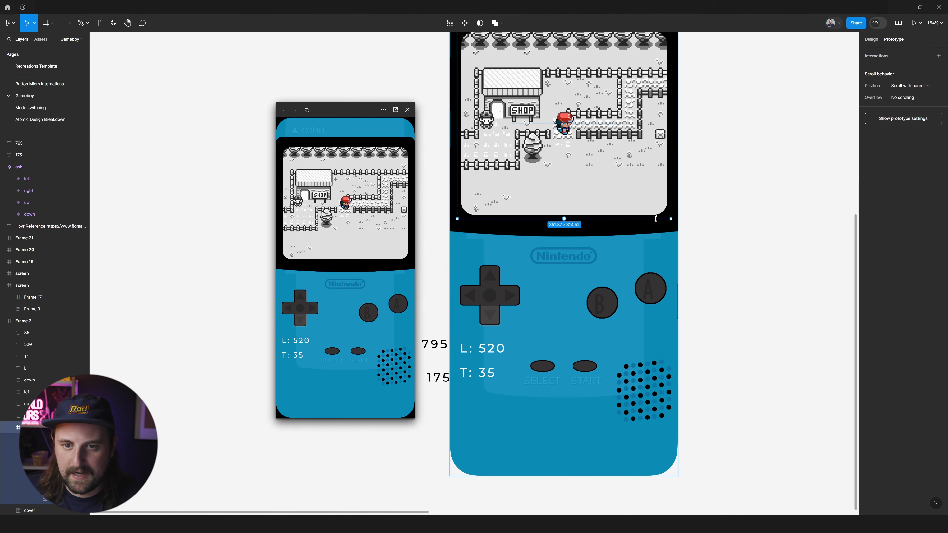
{"action": "key", "text": "Up"}
{"action": "key", "text": "Up"}
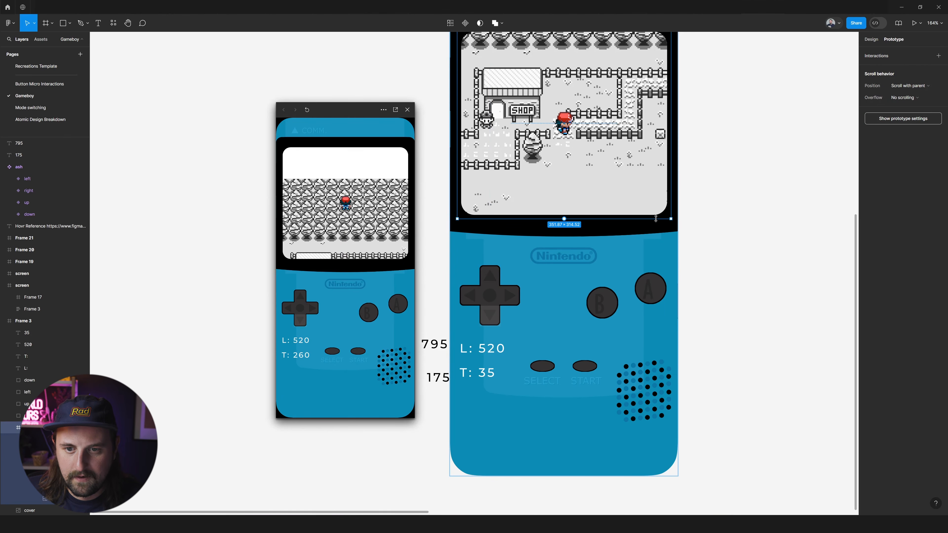
{"action": "key", "text": "r"}
{"action": "left_click", "coordinate": [727, 218]}
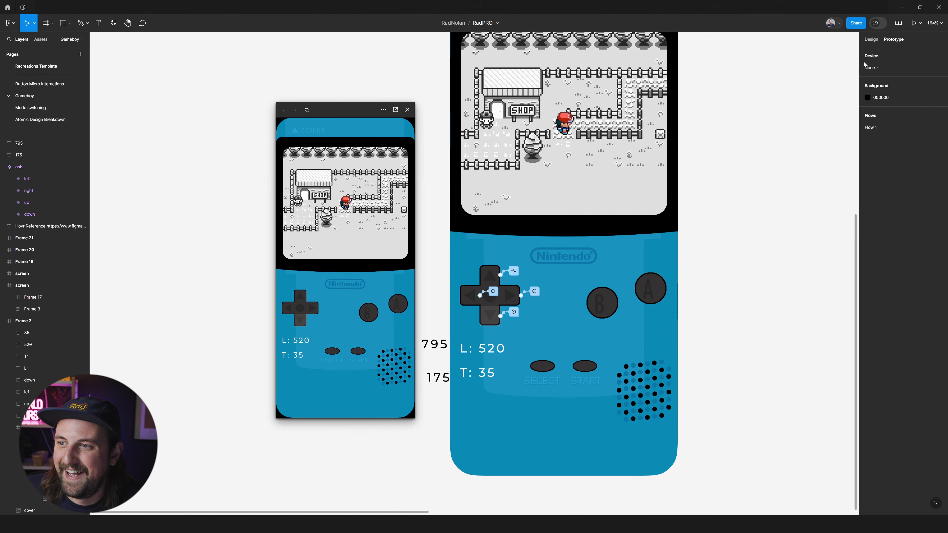
Change the condition in the up hotspot's up-arrow key interaction to Down < 175
{"action": "left_click", "coordinate": [626, 259]}
{"action": "left_click", "coordinate": [494, 274]}
{"action": "left_click", "coordinate": [520, 271]}
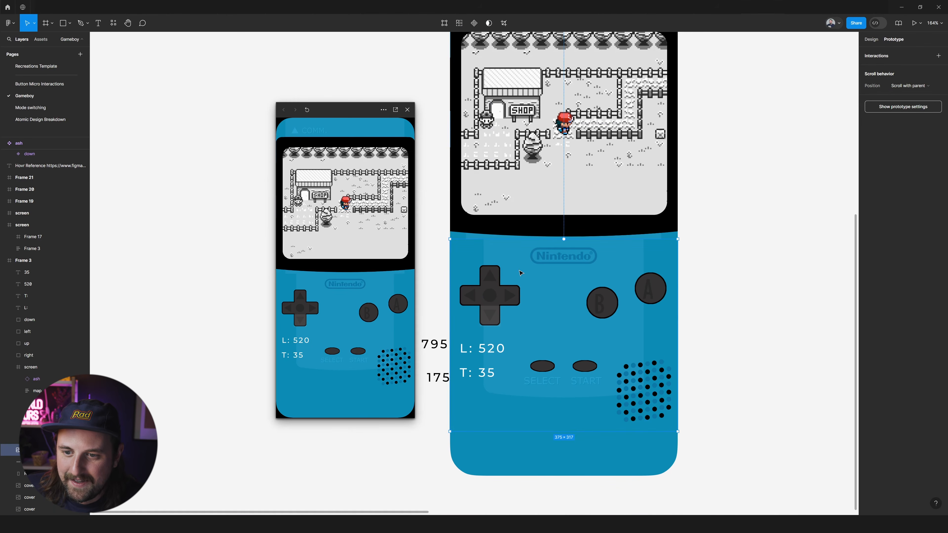
{"action": "left_click", "coordinate": [492, 275]}
{"action": "left_click", "coordinate": [514, 271]}
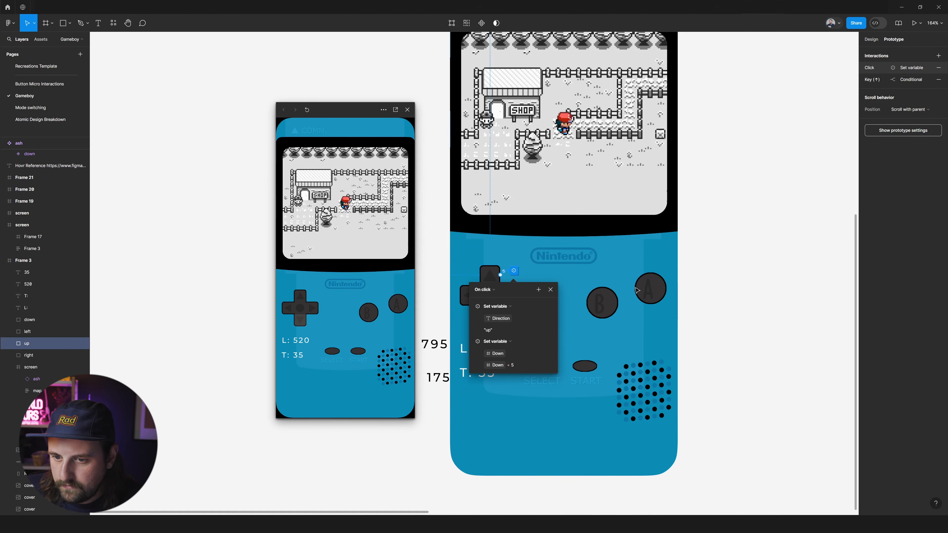
{"action": "left_click", "coordinate": [899, 80]}
{"action": "left_click", "coordinate": [811, 122]}
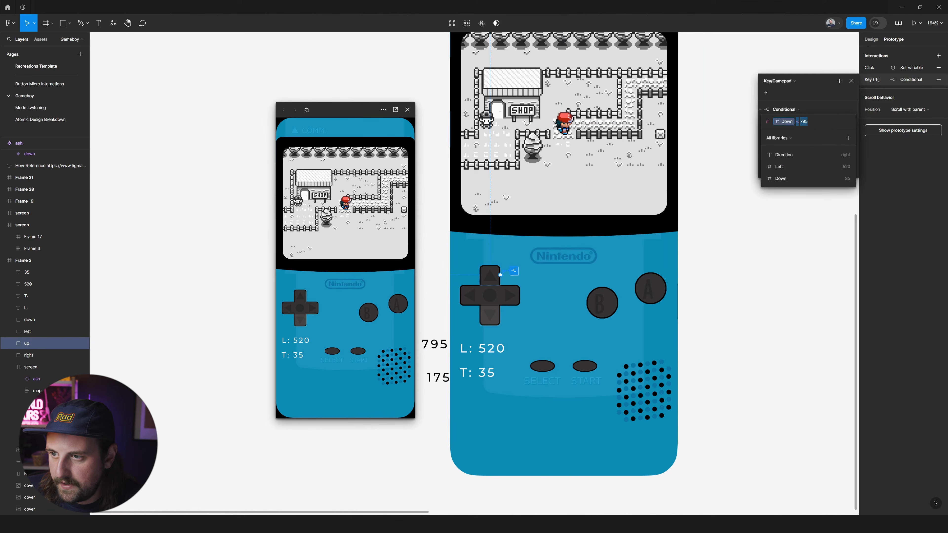
{"action": "left_click", "coordinate": [811, 121]}
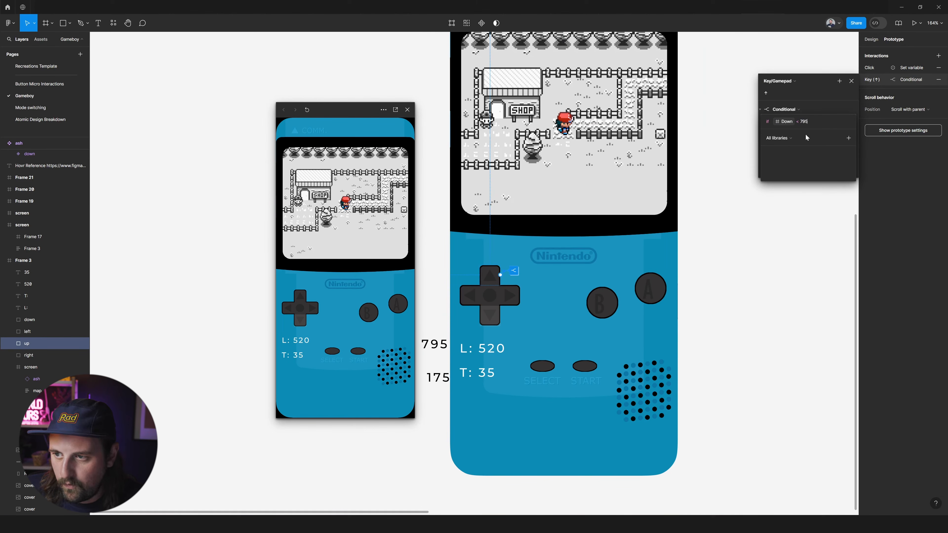
{"action": "key", "text": "ctrl+shift+Left"}
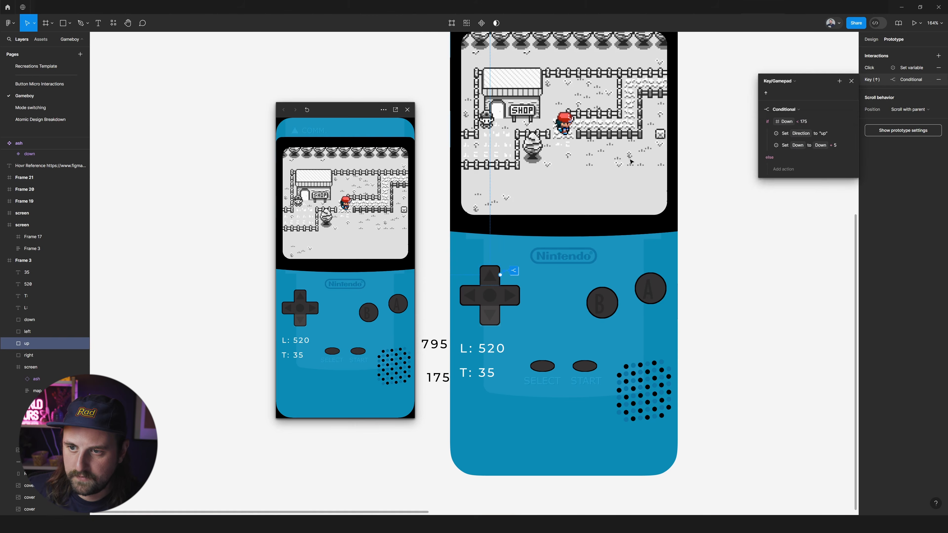
Relaunch the preview and walk the character up through the trees to test the corrected limit
{"action": "left_click", "coordinate": [600, 175]}
{"action": "key", "text": "shift+space"}
{"action": "key", "text": "Up"}
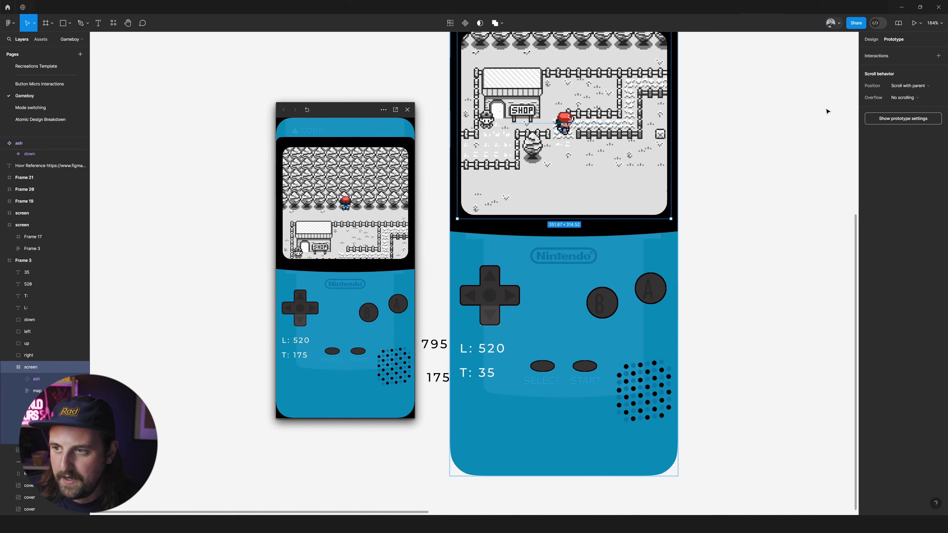
Add a conditional with the condition Down > 5 to the down hotspot's click interaction
{"action": "left_click", "coordinate": [495, 309]}
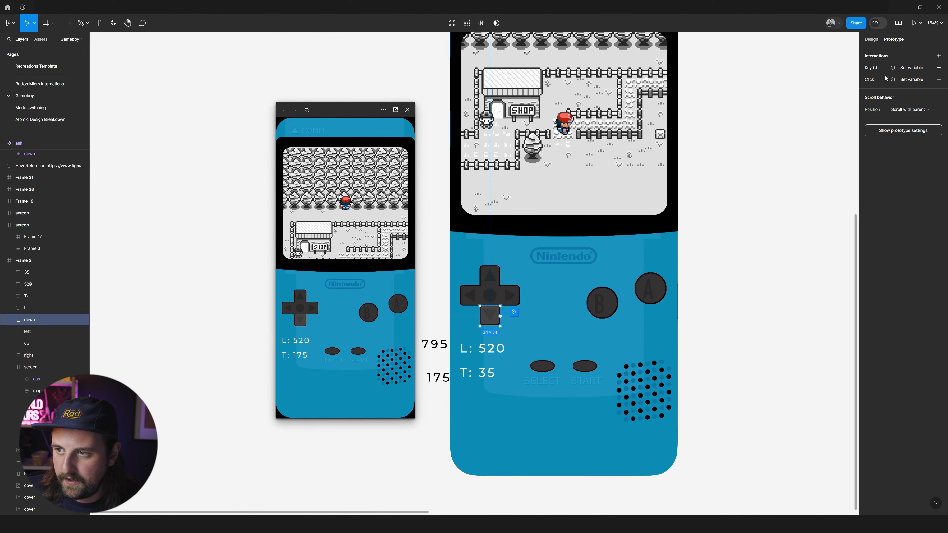
{"action": "left_click", "coordinate": [870, 79]}
{"action": "left_click", "coordinate": [840, 81]}
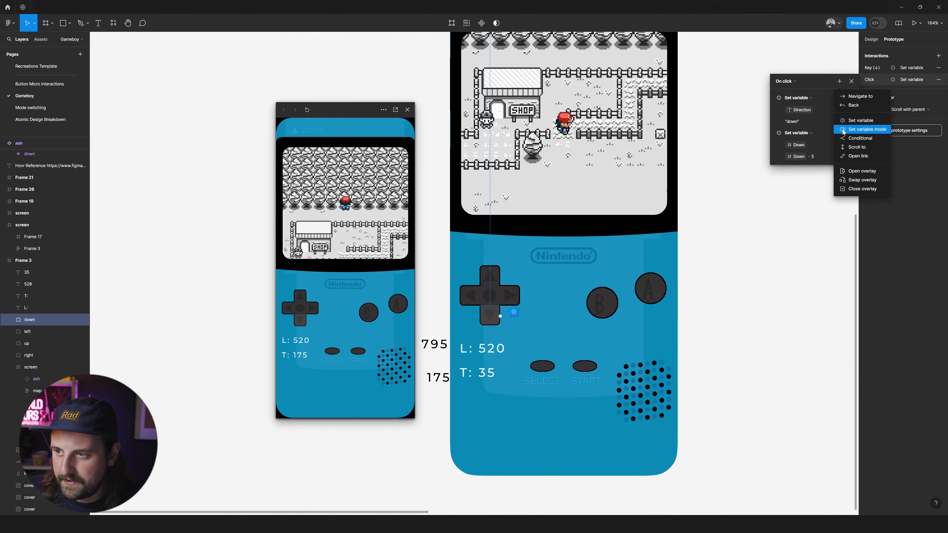
{"action": "left_click", "coordinate": [860, 139]}
{"action": "left_click", "coordinate": [780, 180]}
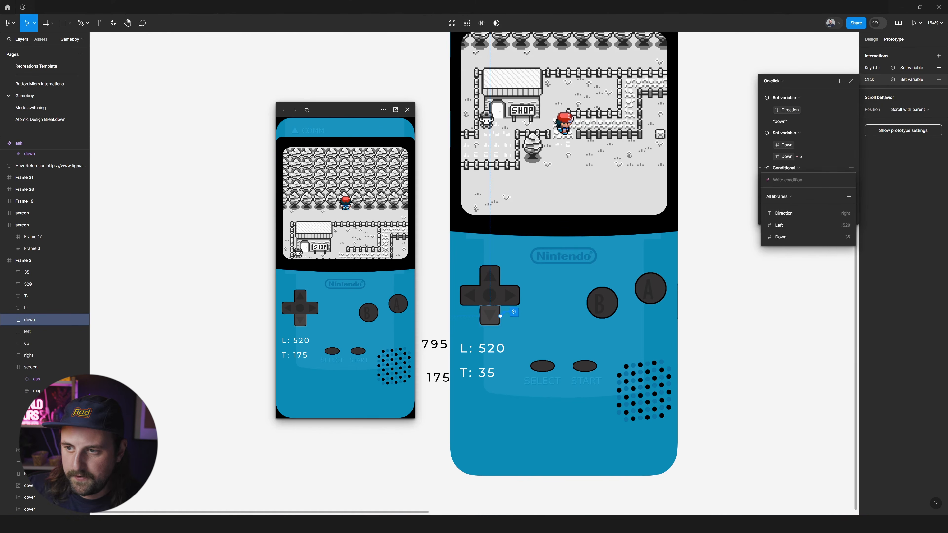
{"action": "type", "text": "down"}
{"action": "key", "text": "Return"}
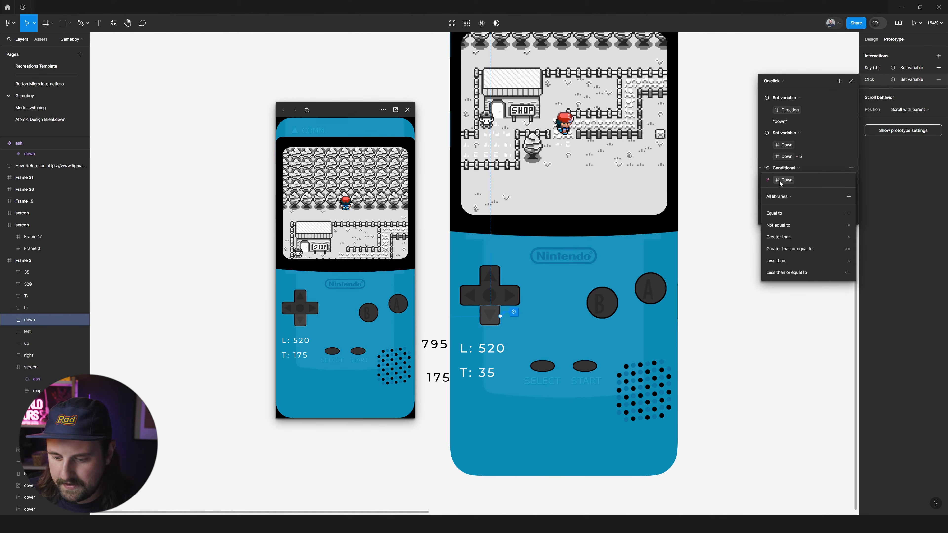
{"action": "type", "text": "> 5"}
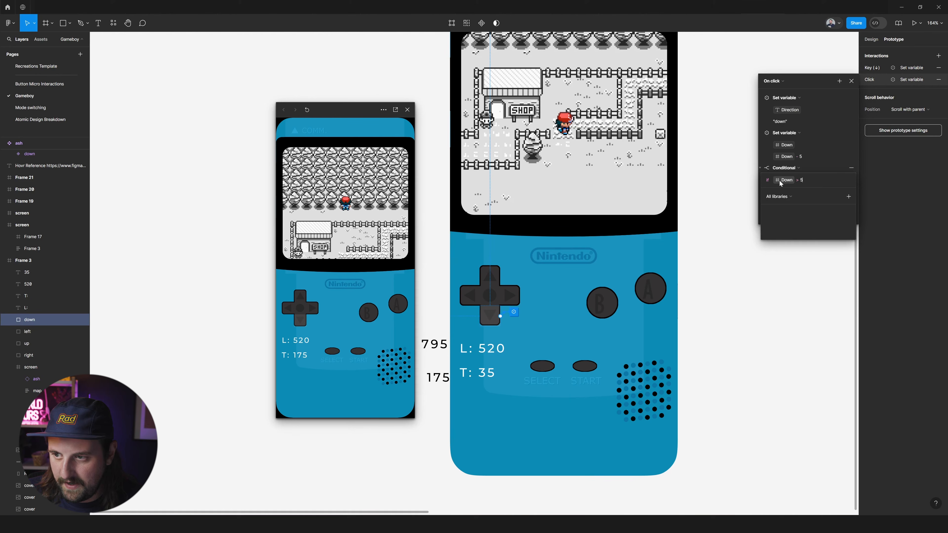
{"action": "key", "text": "Return"}
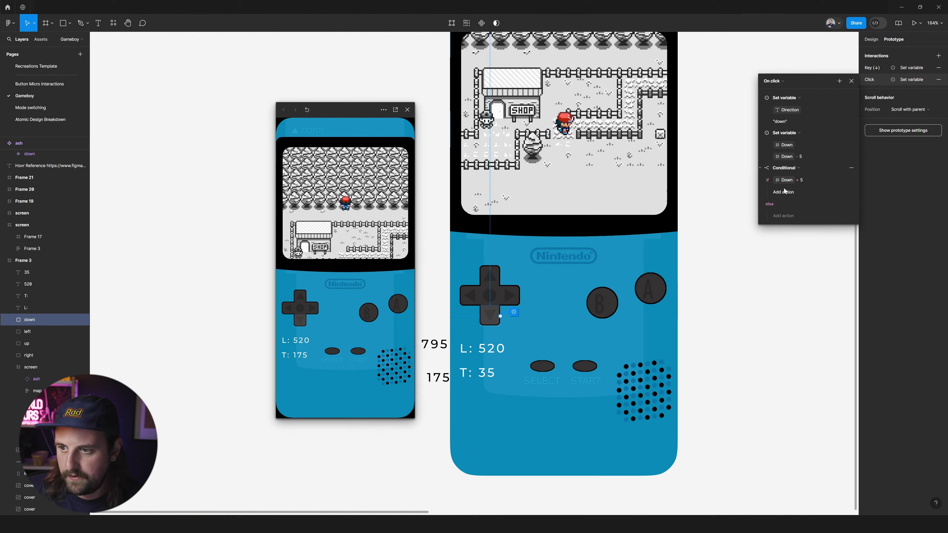
Move the actions setting Down to Down - 5 and Direction to "down" into the click conditional's if branch
{"action": "left_click", "coordinate": [784, 191]}
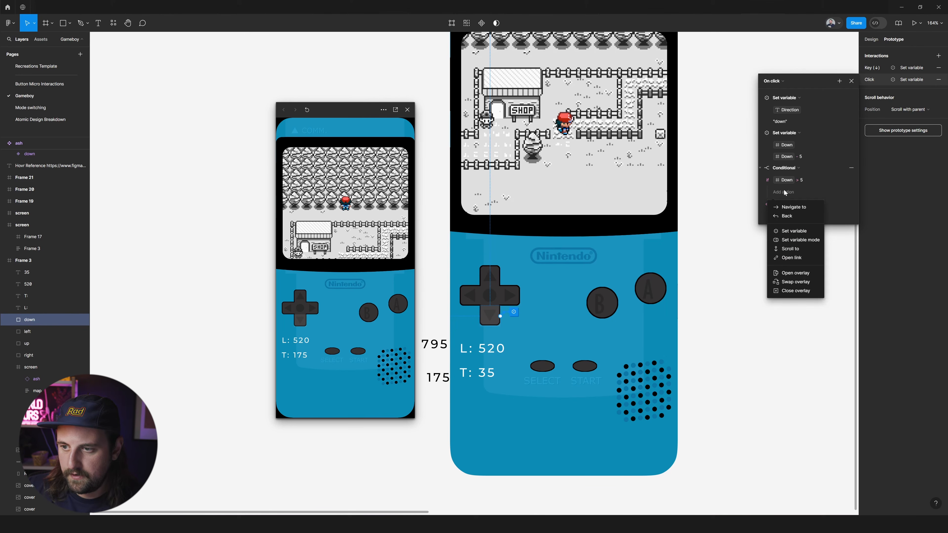
{"action": "left_click", "coordinate": [761, 135]}
{"action": "left_click", "coordinate": [762, 133]}
{"action": "left_click_drag", "start_coordinate": [762, 134], "coordinate": [776, 160]}
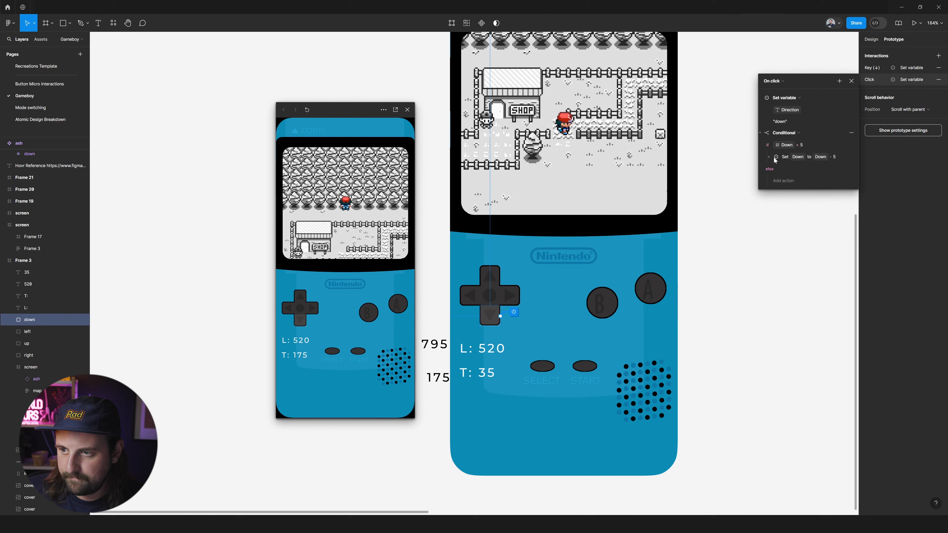
{"action": "left_click_drag", "start_coordinate": [760, 101], "coordinate": [777, 136]}
Walk the character down, up and down again in the prototype preview to test the lower limit
{"action": "left_click", "coordinate": [398, 184]}
{"action": "key", "text": "shift+space"}
{"action": "key", "text": "shift+space"}
{"action": "key", "text": "Down"}
{"action": "key", "text": "Down"}
{"action": "key", "text": "Down"}
{"action": "key", "text": "Down"}
{"action": "key", "text": "Down"}
{"action": "key", "text": "Down"}
{"action": "key", "text": "Down"}
{"action": "key", "text": "Down"}
{"action": "key", "text": "Down"}
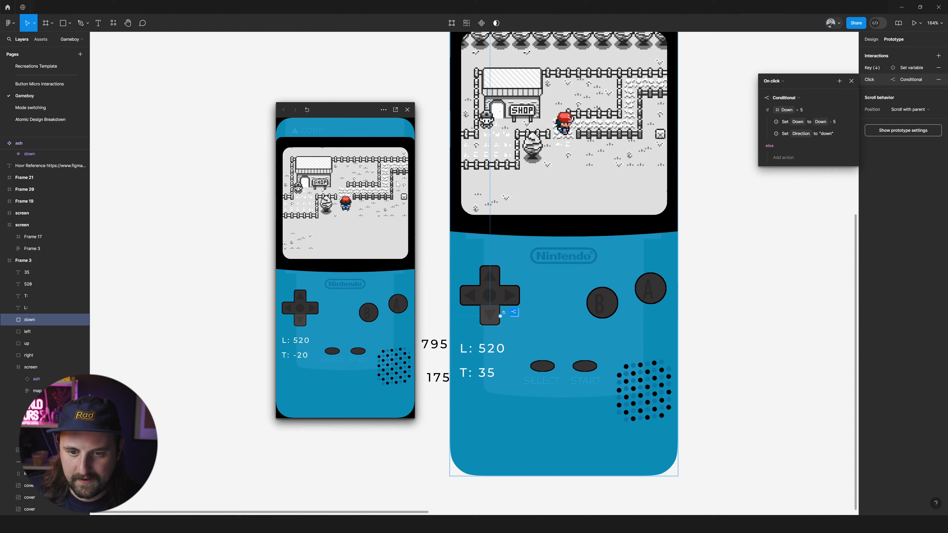
{"action": "key", "text": "Up"}
{"action": "key", "text": "Up"}
{"action": "key", "text": "Up"}
{"action": "key", "text": "Up"}
{"action": "key", "text": "Up"}
{"action": "key", "text": "Up"}
{"action": "key", "text": "Up"}
{"action": "key", "text": "Up"}
{"action": "key", "text": "Up"}
{"action": "key", "text": "Up"}
{"action": "key", "text": "Up"}
{"action": "key", "text": "Up"}
{"action": "key", "text": "Up"}
{"action": "key", "text": "Down"}
{"action": "key", "text": "Down"}
{"action": "key", "text": "Down"}
{"action": "key", "text": "Down"}
{"action": "key", "text": "Down"}
{"action": "key", "text": "Down"}
{"action": "key", "text": "Down"}
{"action": "key", "text": "Down"}
{"action": "key", "text": "Down"}
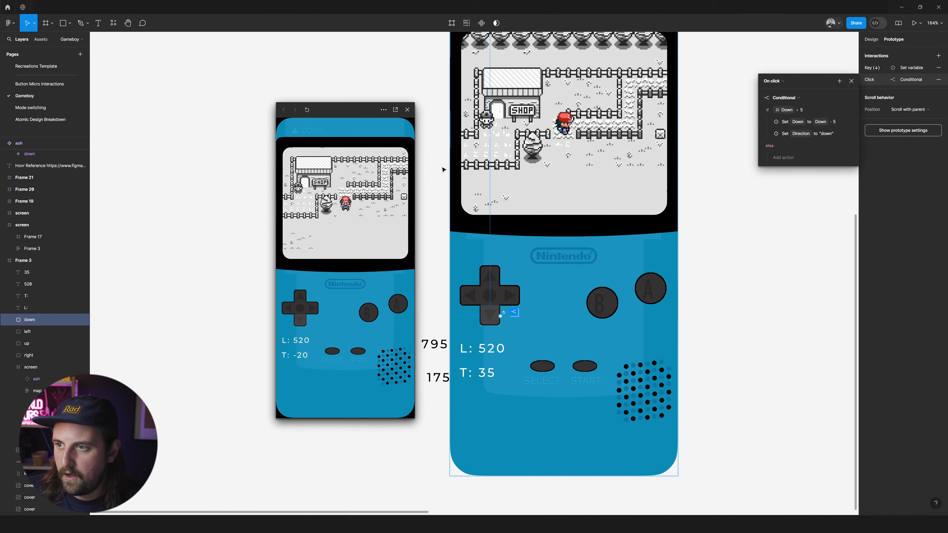
Add a Down > 5 conditional to the down hotspot's down-arrow key interaction and move both variable actions into its if branch
{"action": "left_click", "coordinate": [896, 68]}
{"action": "left_click", "coordinate": [838, 82]}
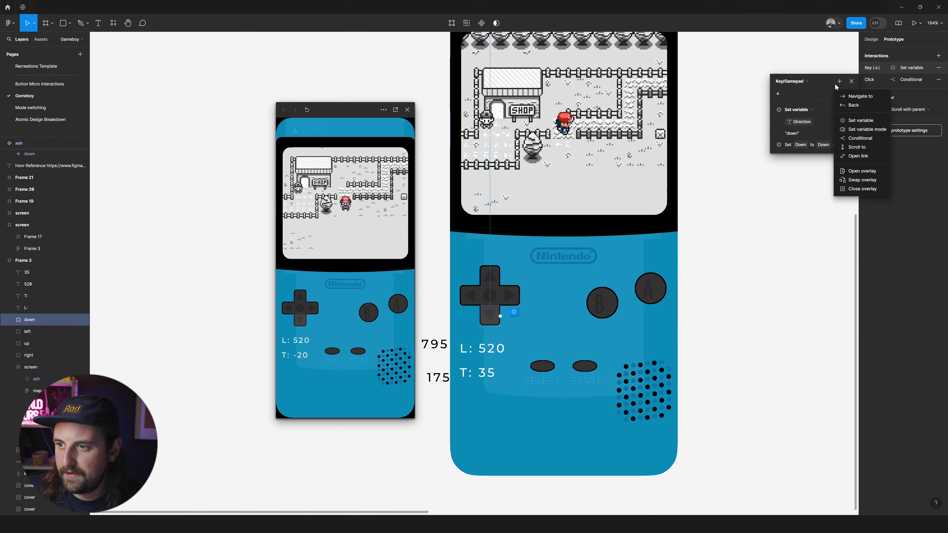
{"action": "left_click", "coordinate": [856, 138]}
{"action": "left_click", "coordinate": [782, 168]}
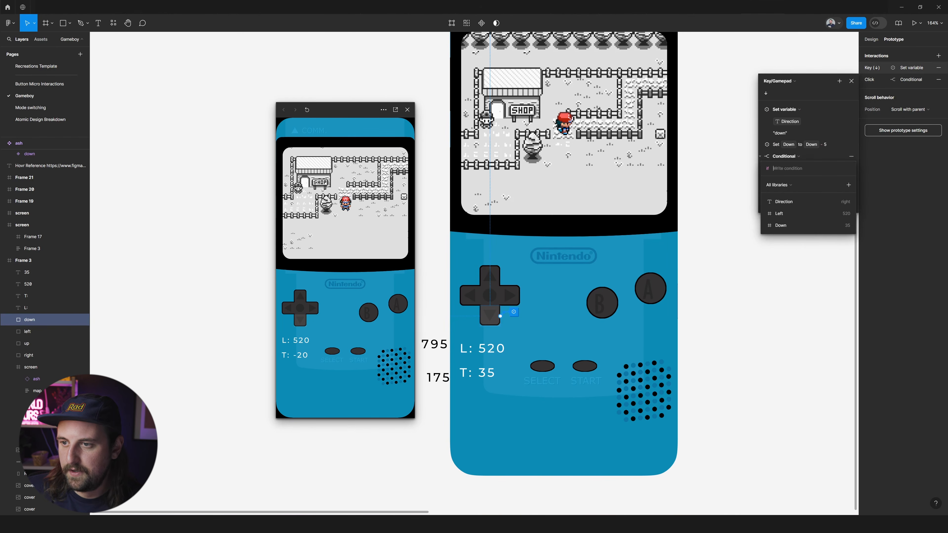
{"action": "type", "text": "d"}
{"action": "key", "text": "BackSpace"}
{"action": "type", "text": "down"}
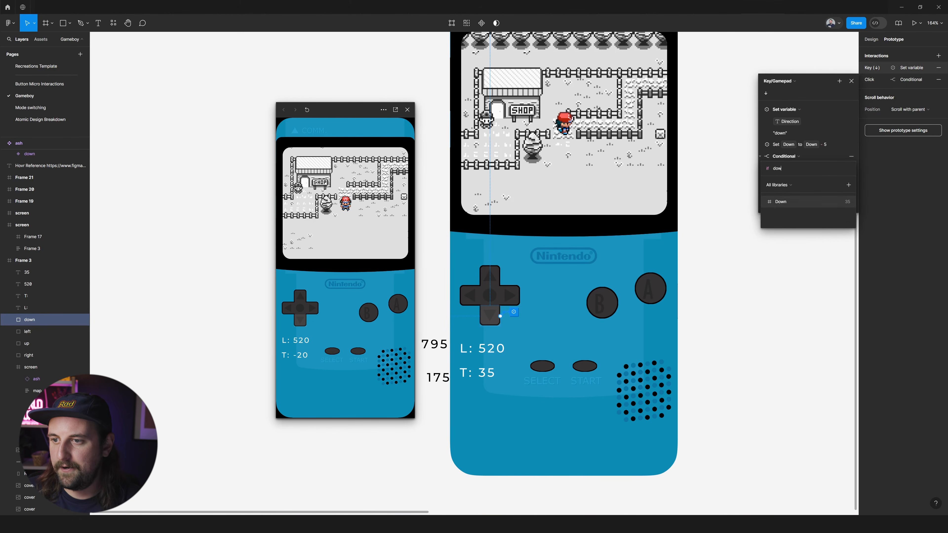
{"action": "key", "text": "Return"}
{"action": "type", "text": "> "}
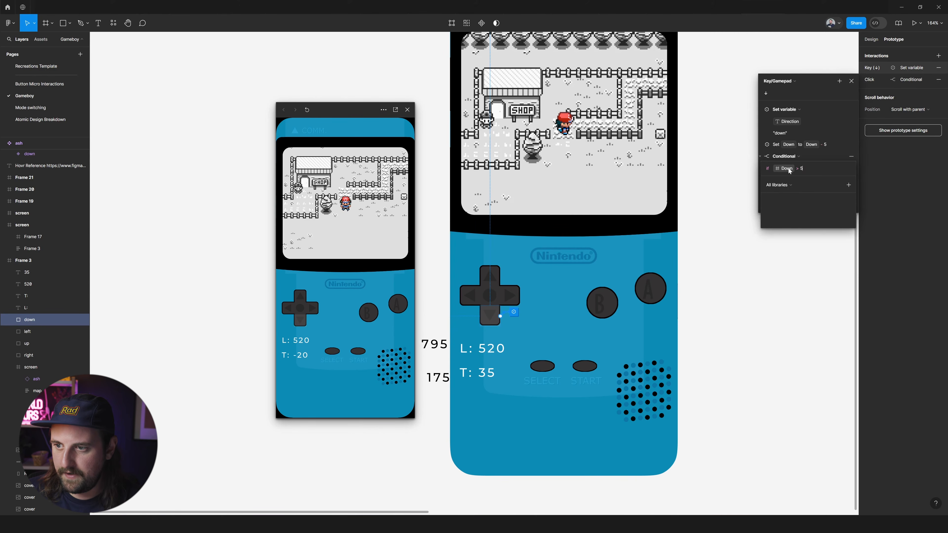
{"action": "type", "text": "5"}
{"action": "key", "text": "Return"}
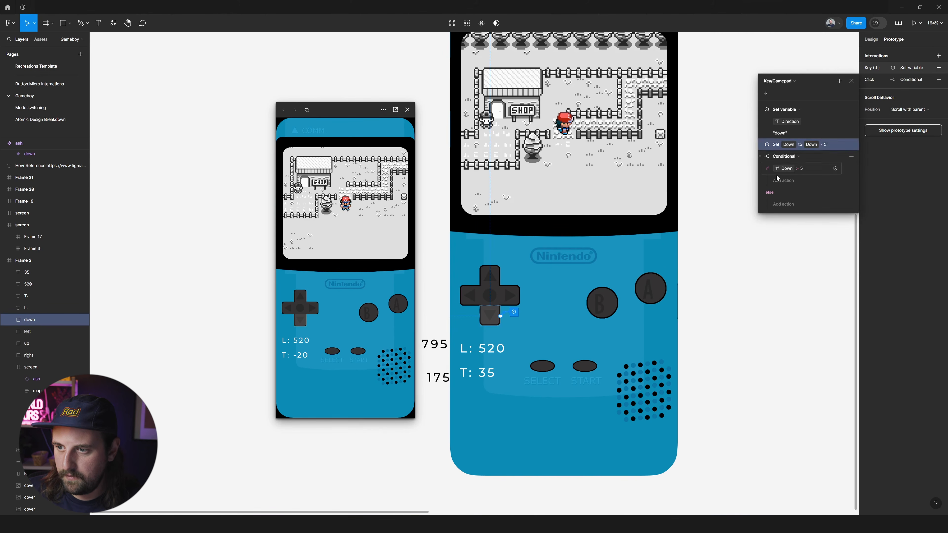
{"action": "left_click_drag", "start_coordinate": [765, 146], "coordinate": [781, 181]}
{"action": "left_click_drag", "start_coordinate": [761, 113], "coordinate": [778, 135]}
Restart the preview and walk the character repeatedly down and up the map to test the down-arrow key limit
{"action": "key", "text": "r"}
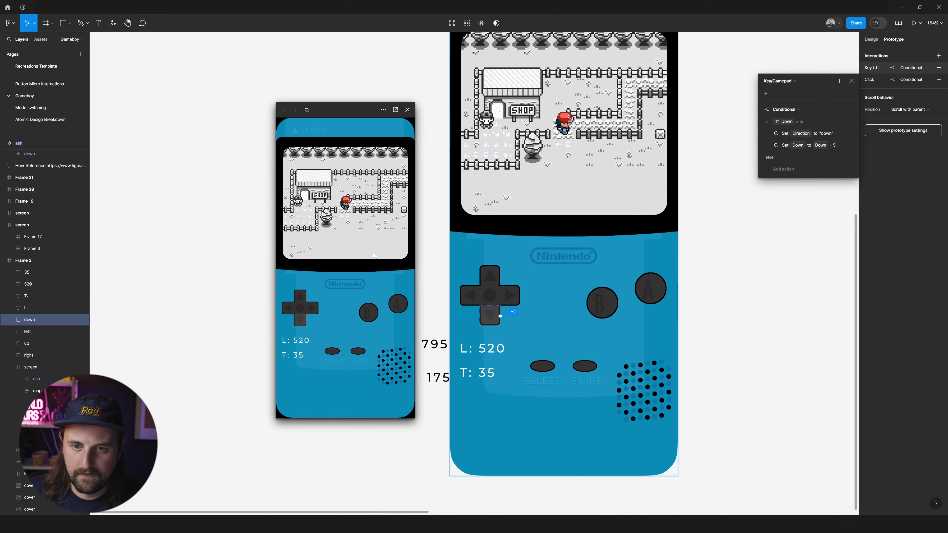
{"action": "key", "text": "Down"}
{"action": "key", "text": "Down"}
{"action": "key", "text": "Down"}
{"action": "key", "text": "Down"}
{"action": "key", "text": "Down"}
{"action": "key", "text": "Down"}
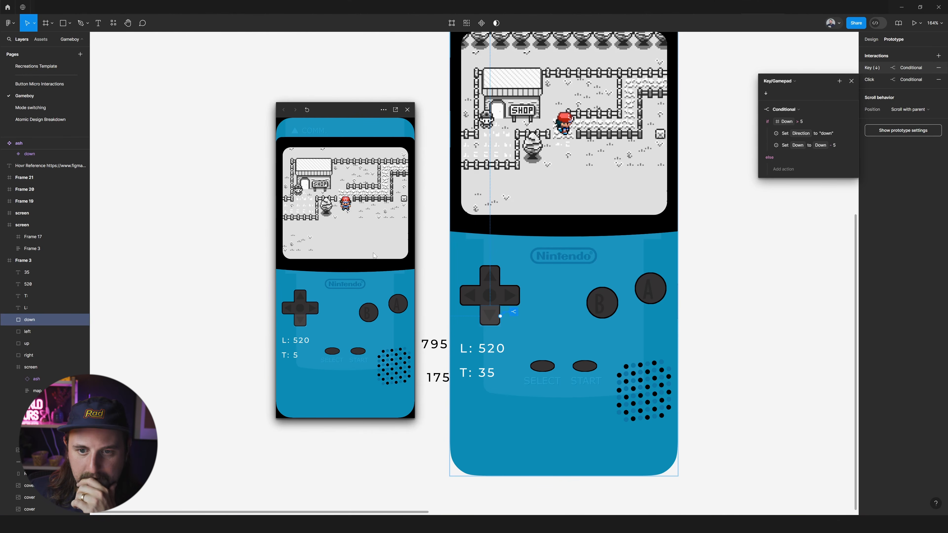
{"action": "key", "text": "Up"}
{"action": "key", "text": "Up"}
{"action": "key", "text": "Up"}
{"action": "key", "text": "Up"}
{"action": "key", "text": "Up"}
{"action": "key", "text": "Up"}
{"action": "key", "text": "Up"}
{"action": "key", "text": "Up"}
{"action": "key", "text": "Up"}
{"action": "key", "text": "Up"}
{"action": "key", "text": "Up"}
{"action": "key", "text": "Up"}
{"action": "key", "text": "Up"}
{"action": "key", "text": "Up"}
{"action": "key", "text": "Up"}
{"action": "key", "text": "Up"}
{"action": "key", "text": "Up"}
{"action": "key", "text": "Up"}
{"action": "key", "text": "Up"}
{"action": "key", "text": "Up"}
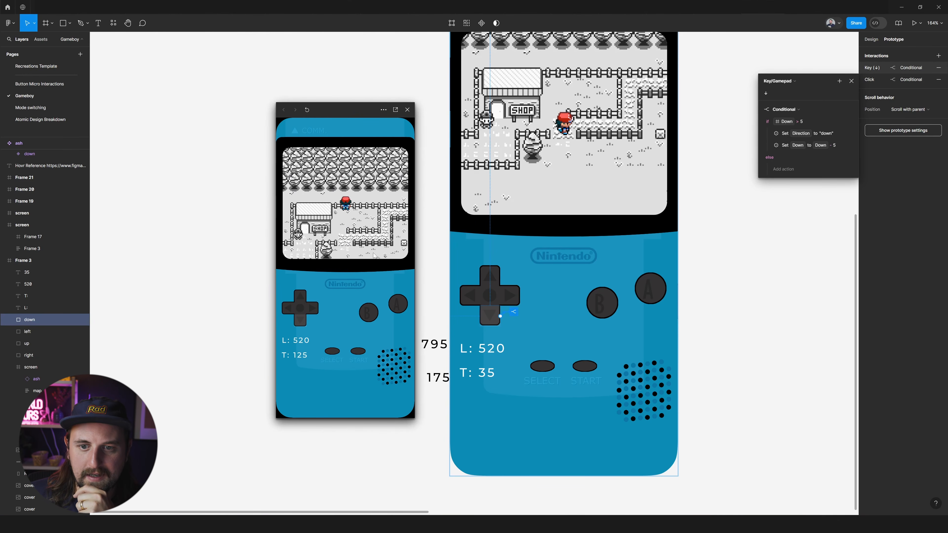
{"action": "key", "text": "Down"}
{"action": "key", "text": "Down"}
{"action": "key", "text": "Down"}
{"action": "key", "text": "Down"}
{"action": "key", "text": "Down"}
{"action": "key", "text": "Down"}
{"action": "key", "text": "Down"}
{"action": "key", "text": "Down"}
{"action": "key", "text": "Down"}
{"action": "key", "text": "Down"}
{"action": "key", "text": "Down"}
{"action": "key", "text": "Down"}
{"action": "key", "text": "Down"}
{"action": "key", "text": "Down"}
{"action": "key", "text": "Down"}
{"action": "key", "text": "Down"}
{"action": "key", "text": "Down"}
{"action": "key", "text": "Down"}
{"action": "key", "text": "Down"}
{"action": "key", "text": "Down"}
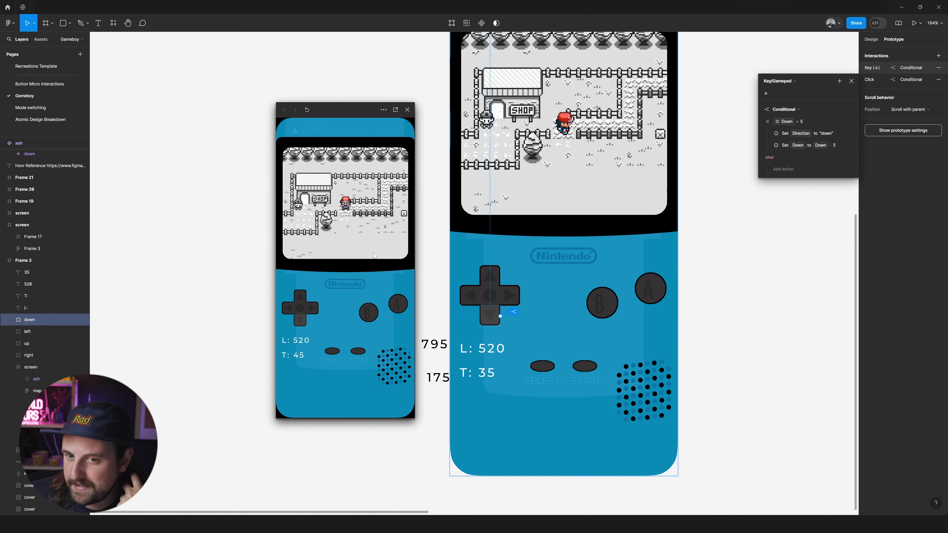
{"action": "key", "text": "Up"}
{"action": "key", "text": "Up"}
{"action": "key", "text": "Up"}
{"action": "key", "text": "Up"}
{"action": "key", "text": "Up"}
{"action": "key", "text": "Up"}
{"action": "key", "text": "Up"}
{"action": "key", "text": "Up"}
{"action": "key", "text": "Up"}
{"action": "key", "text": "Up"}
{"action": "key", "text": "Up"}
{"action": "key", "text": "Up"}
{"action": "key", "text": "Up"}
{"action": "key", "text": "Up"}
{"action": "key", "text": "Up"}
{"action": "key", "text": "Up"}
{"action": "key", "text": "Up"}
{"action": "key", "text": "Up"}
{"action": "key", "text": "Up"}
{"action": "key", "text": "Up"}
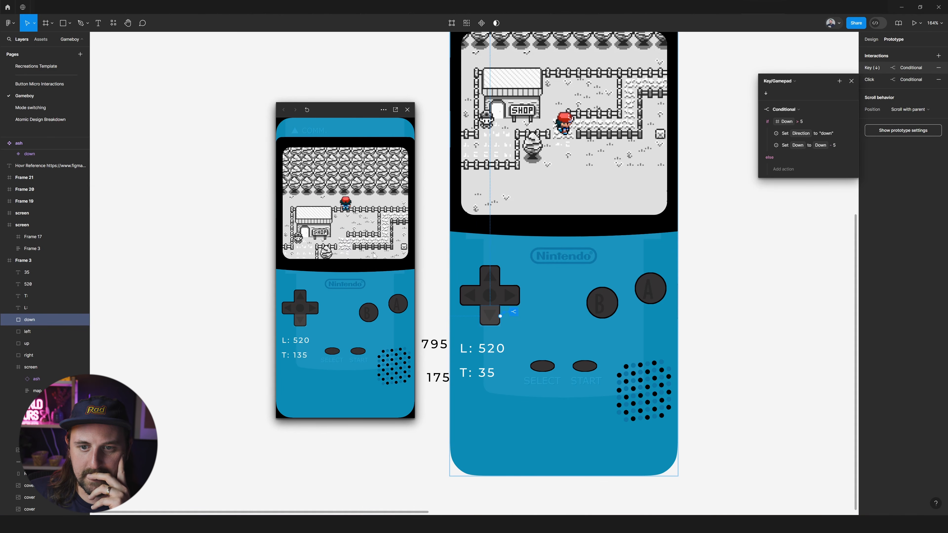
{"action": "key", "text": "Down"}
{"action": "key", "text": "Down"}
{"action": "key", "text": "Down"}
{"action": "key", "text": "Down"}
{"action": "key", "text": "Down"}
{"action": "key", "text": "Down"}
{"action": "key", "text": "Down"}
{"action": "key", "text": "Down"}
{"action": "key", "text": "Down"}
{"action": "key", "text": "Down"}
{"action": "key", "text": "Down"}
{"action": "key", "text": "Down"}
{"action": "key", "text": "Down"}
{"action": "key", "text": "Down"}
{"action": "key", "text": "Down"}
{"action": "key", "text": "Down"}
{"action": "key", "text": "Down"}
{"action": "key", "text": "Down"}
{"action": "key", "text": "Down"}
{"action": "key", "text": "Down"}
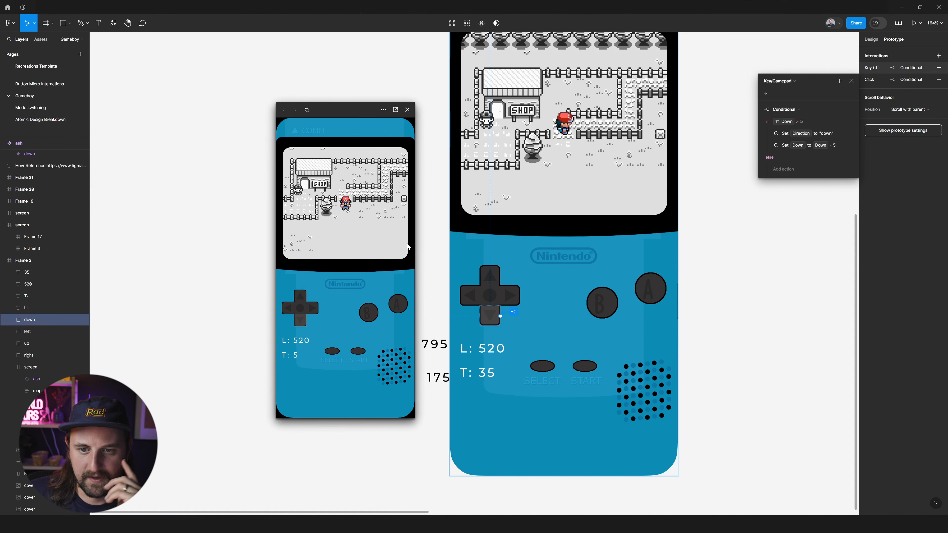
Add a Left < 795 conditional to the left hotspot's left-arrow key interaction and move both variable actions into its if branch
{"action": "left_click", "coordinate": [470, 295]}
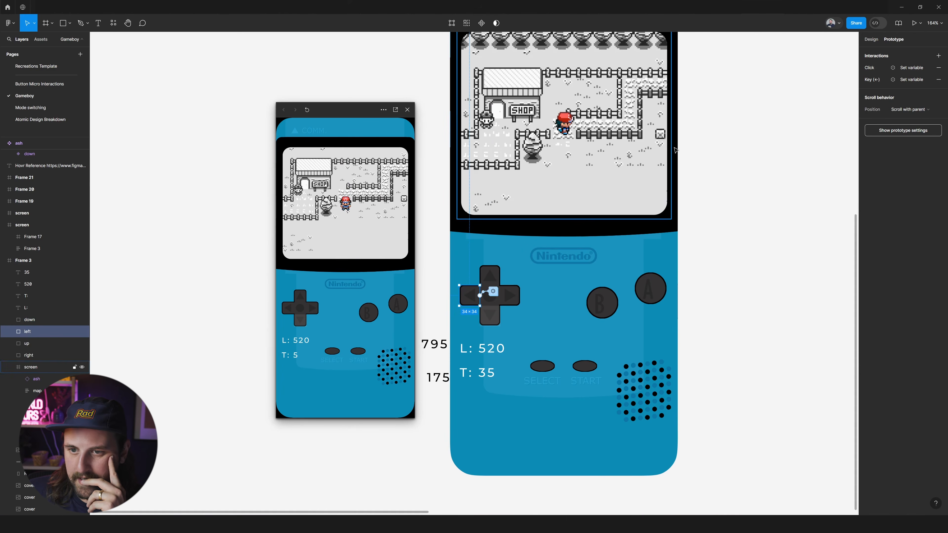
{"action": "left_click", "coordinate": [908, 81]}
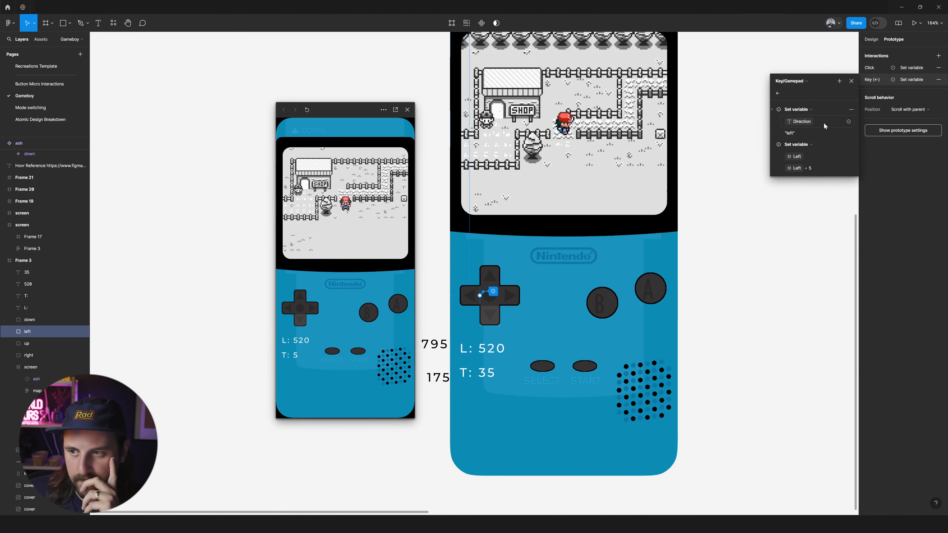
{"action": "left_click", "coordinate": [840, 81]}
{"action": "left_click", "coordinate": [842, 147]}
{"action": "left_click", "coordinate": [788, 191]}
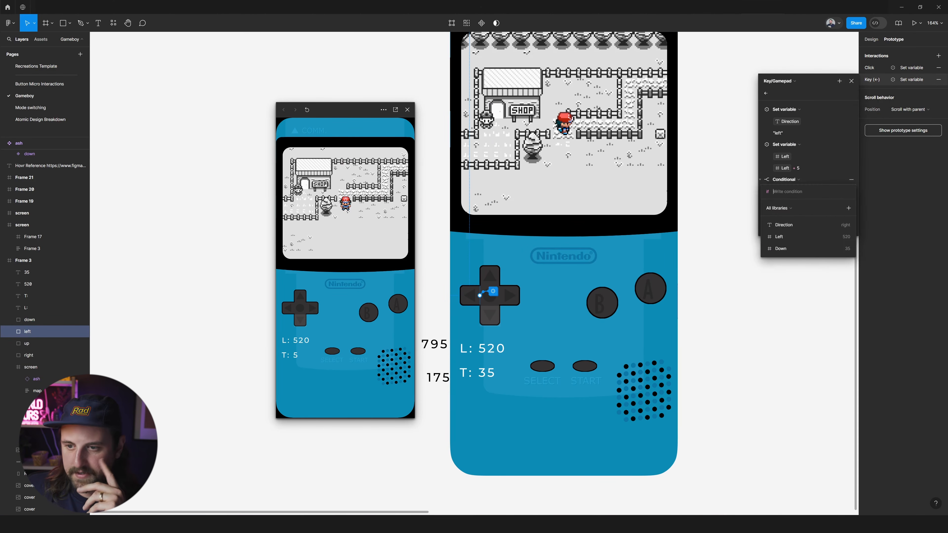
{"action": "type", "text": "left"}
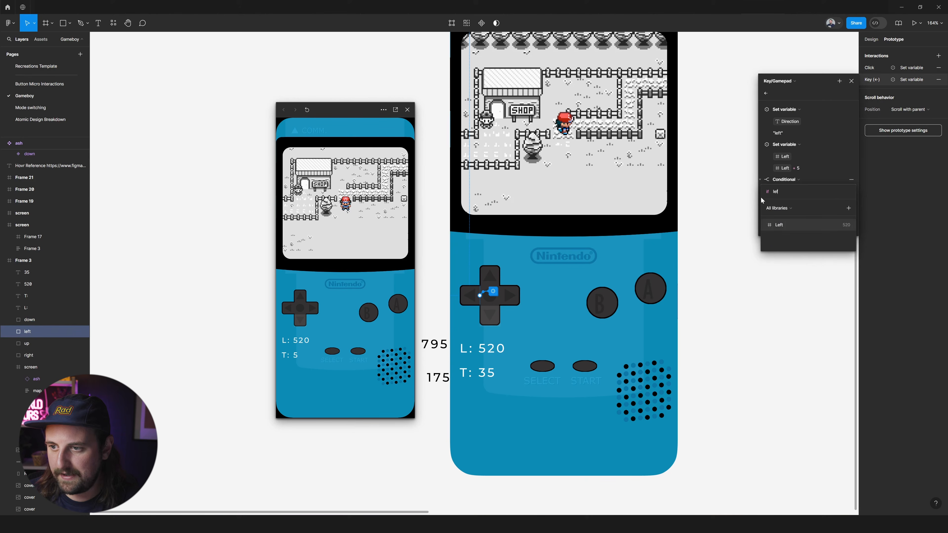
{"action": "key", "text": "Return"}
{"action": "type", "text": "< "}
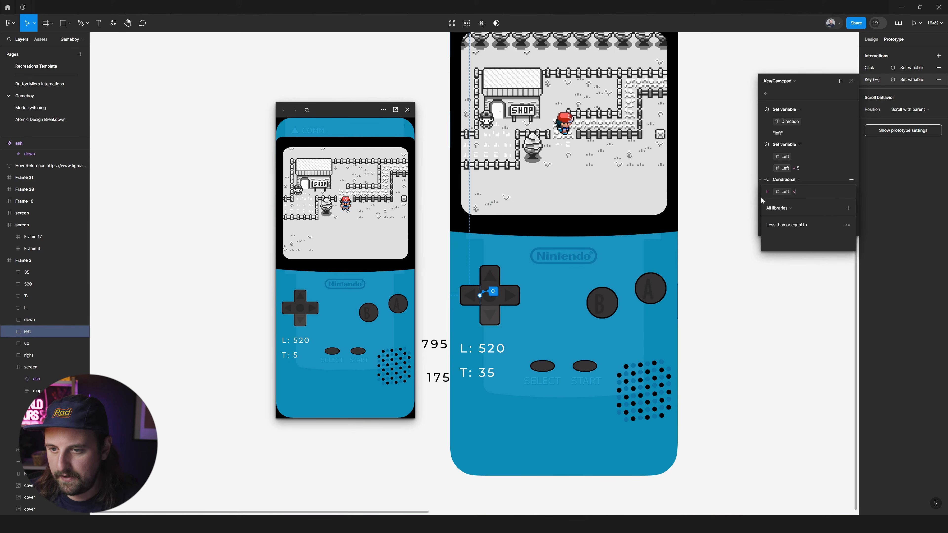
{"action": "type", "text": "795"}
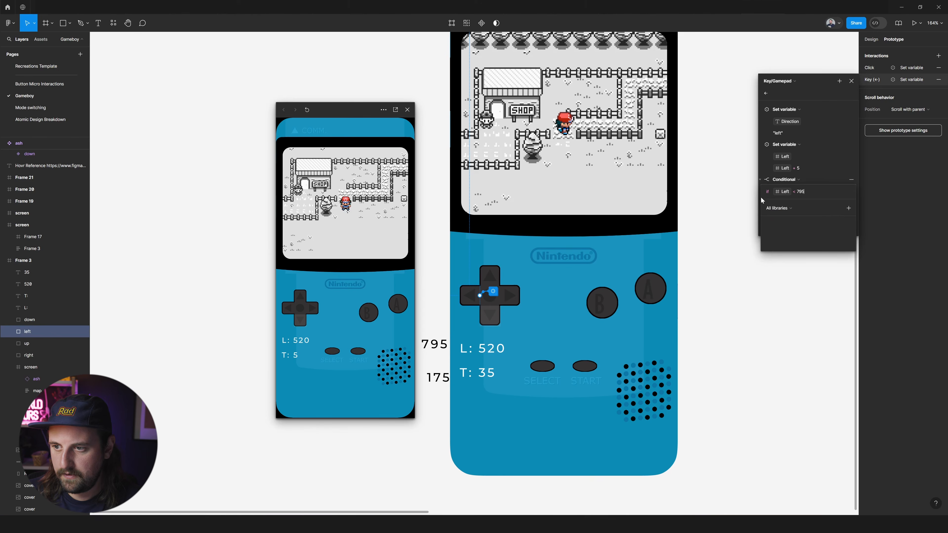
{"action": "key", "text": "Return"}
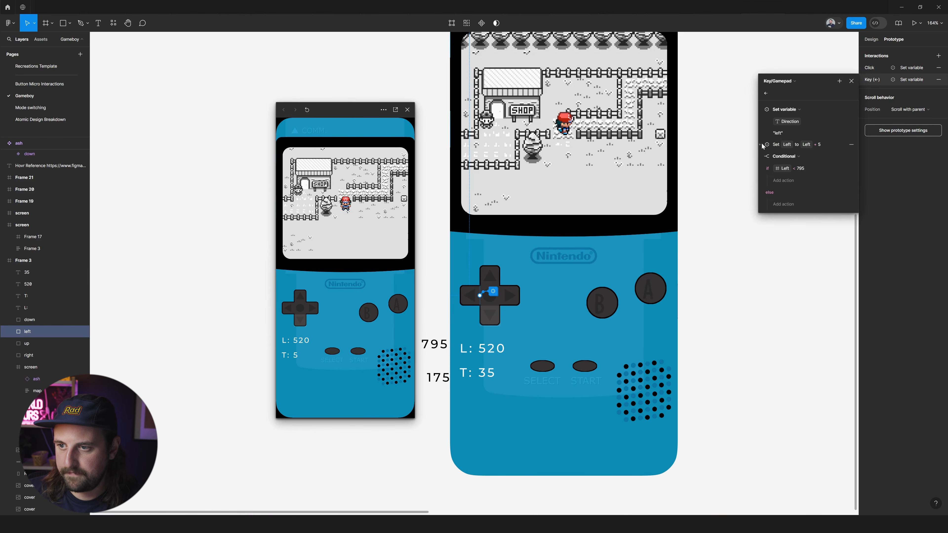
{"action": "left_click_drag", "start_coordinate": [762, 142], "coordinate": [780, 171]}
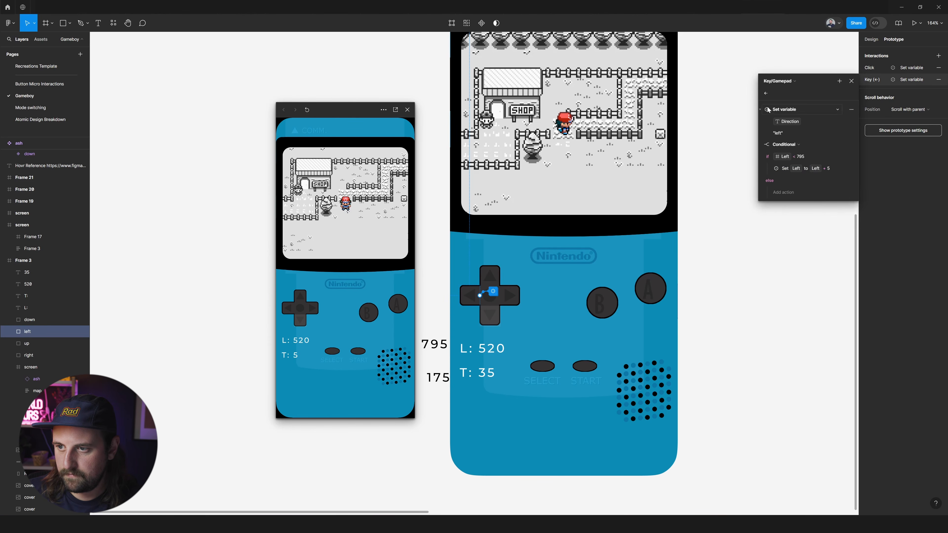
{"action": "left_click_drag", "start_coordinate": [763, 111], "coordinate": [780, 132]}
Restart the preview and walk the character left to the map edge and back right to test the left-arrow key limit
{"action": "left_click", "coordinate": [377, 211]}
{"action": "key", "text": "r"}
{"action": "key", "text": "Left"}
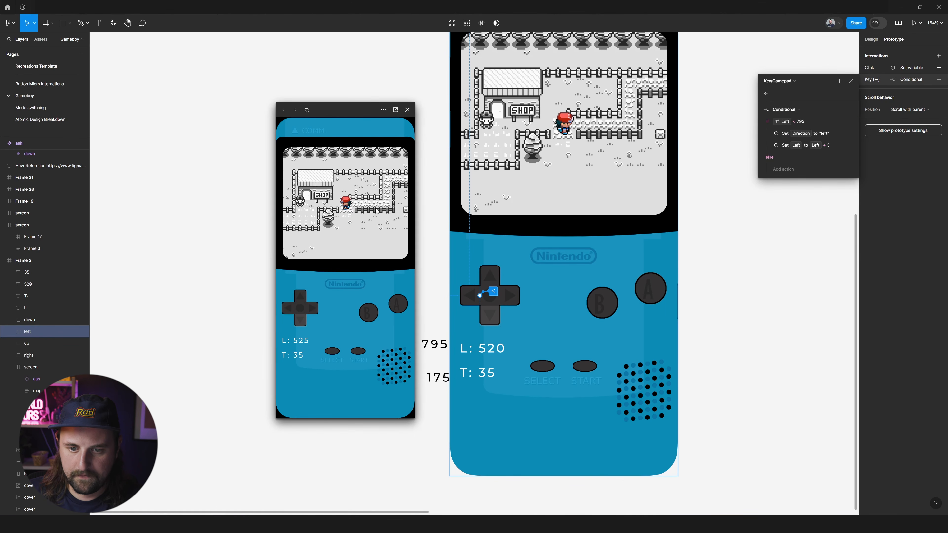
{"action": "key", "text": "r"}
{"action": "key", "text": "Left"}
{"action": "key", "text": "Left"}
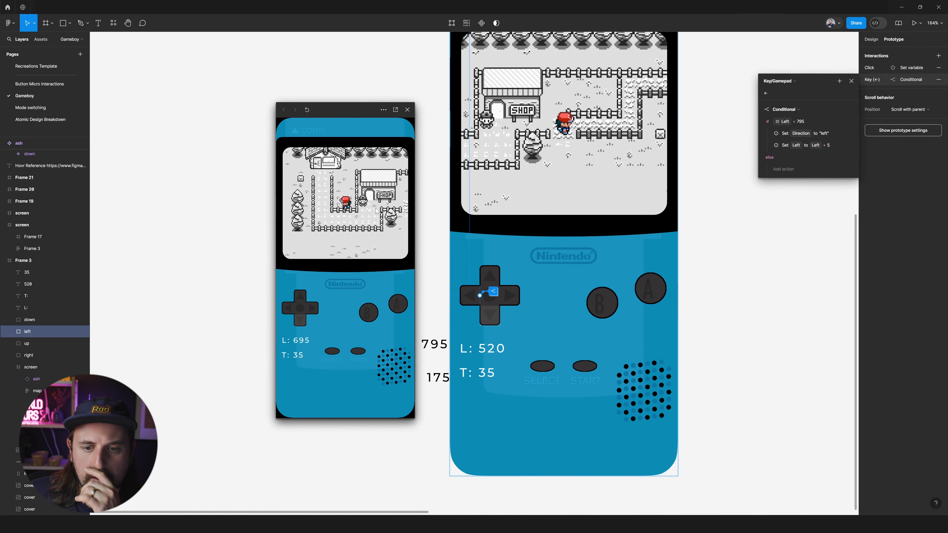
{"action": "key", "text": "Left"}
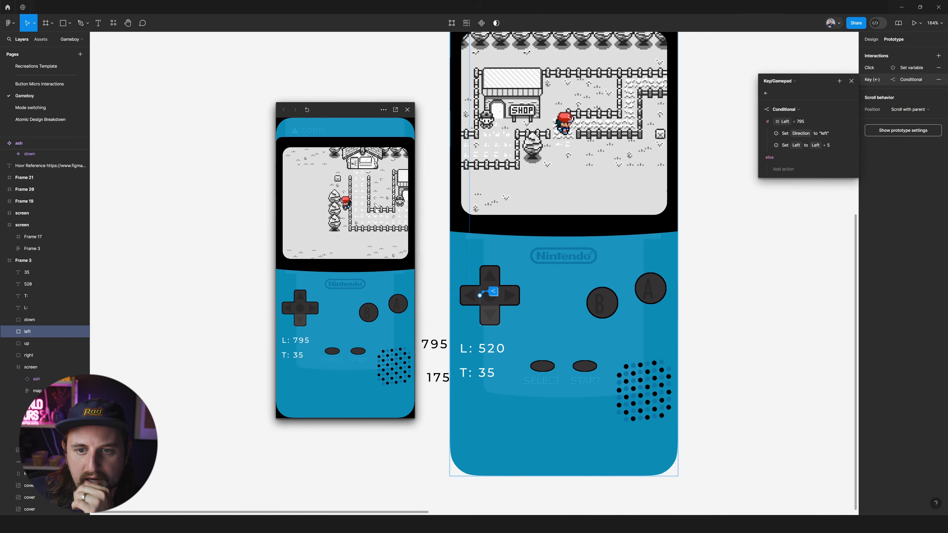
{"action": "key", "text": "Right"}
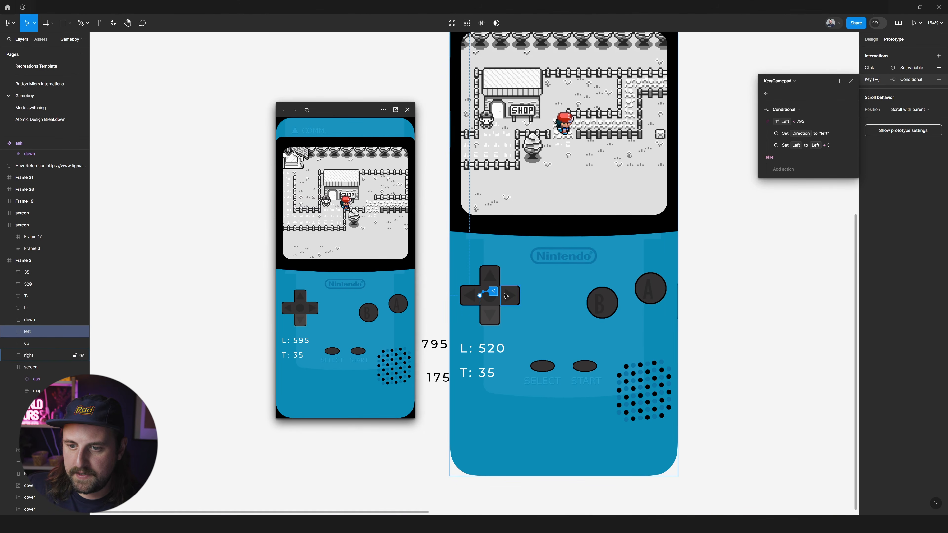
Add a Left > 5 conditional to the right hotspot's right-arrow key interaction and move both variable actions into its if branch
{"action": "left_click", "coordinate": [741, 315]}
{"action": "left_click", "coordinate": [502, 298]}
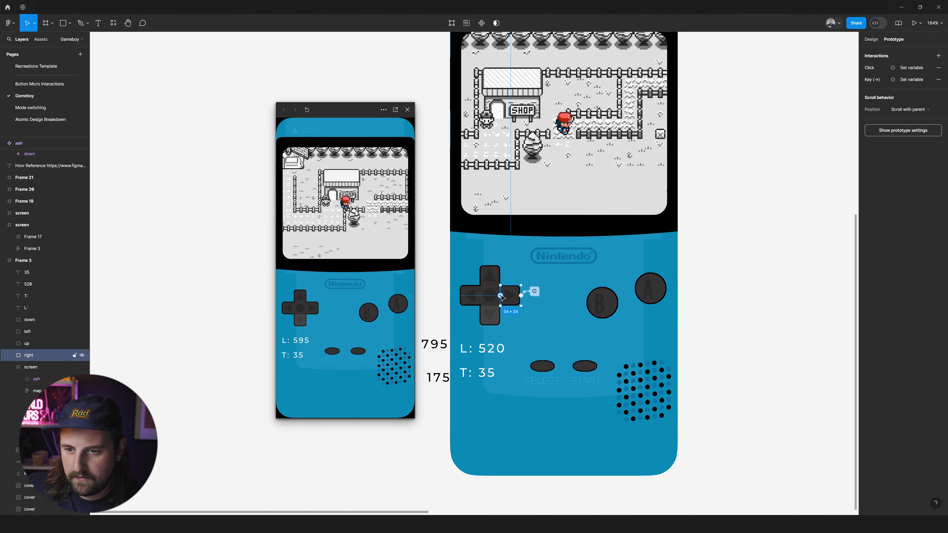
{"action": "left_click", "coordinate": [873, 80]}
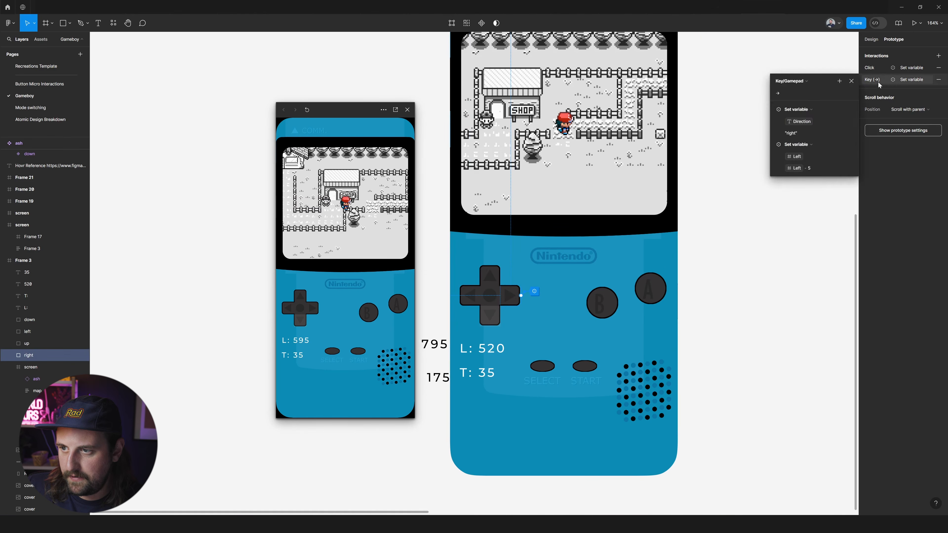
{"action": "left_click", "coordinate": [839, 81]}
{"action": "left_click", "coordinate": [845, 138]}
{"action": "left_click", "coordinate": [782, 192]}
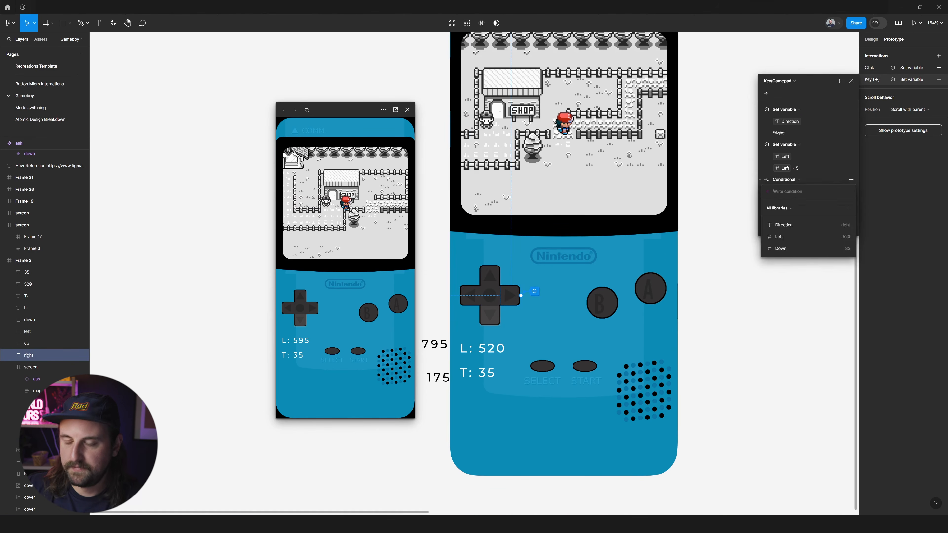
{"action": "type", "text": "left"}
{"action": "key", "text": "Return"}
{"action": "type", "text": "> "}
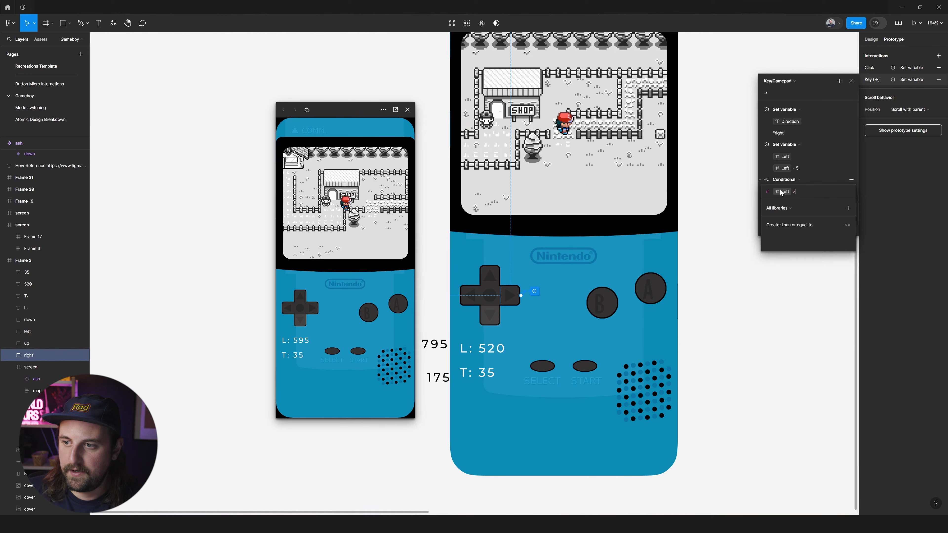
{"action": "type", "text": "5"}
{"action": "key", "text": "Return"}
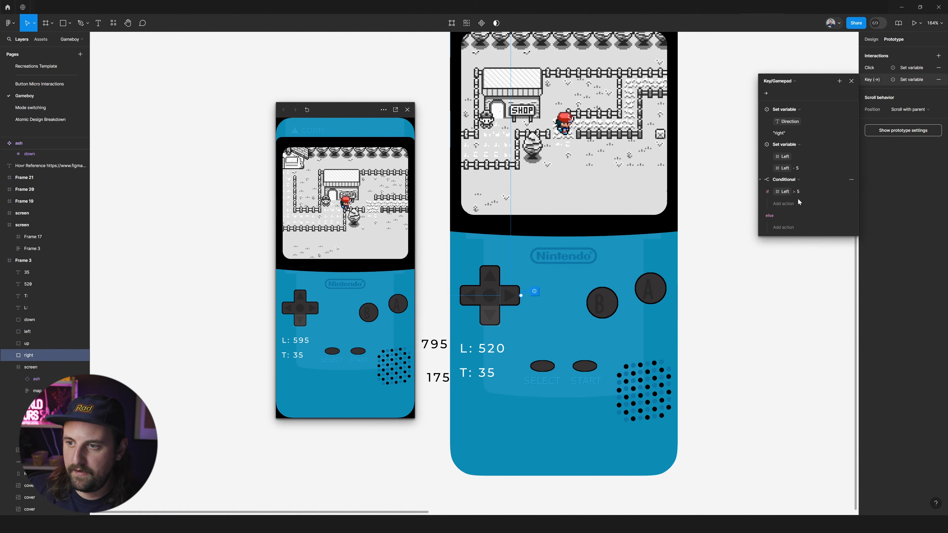
{"action": "left_click_drag", "start_coordinate": [760, 147], "coordinate": [779, 179]}
{"action": "left_click", "coordinate": [765, 113]}
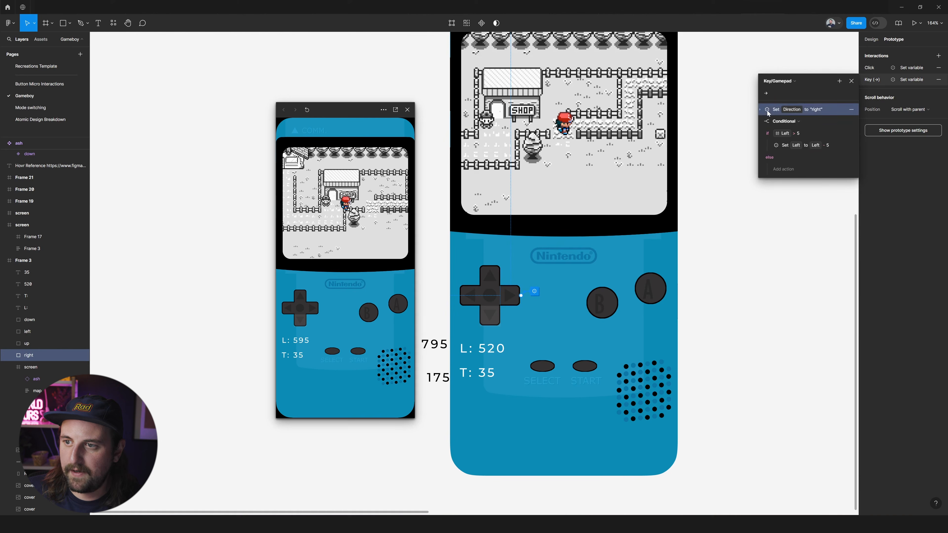
{"action": "left_click_drag", "start_coordinate": [779, 142], "coordinate": [779, 149]}
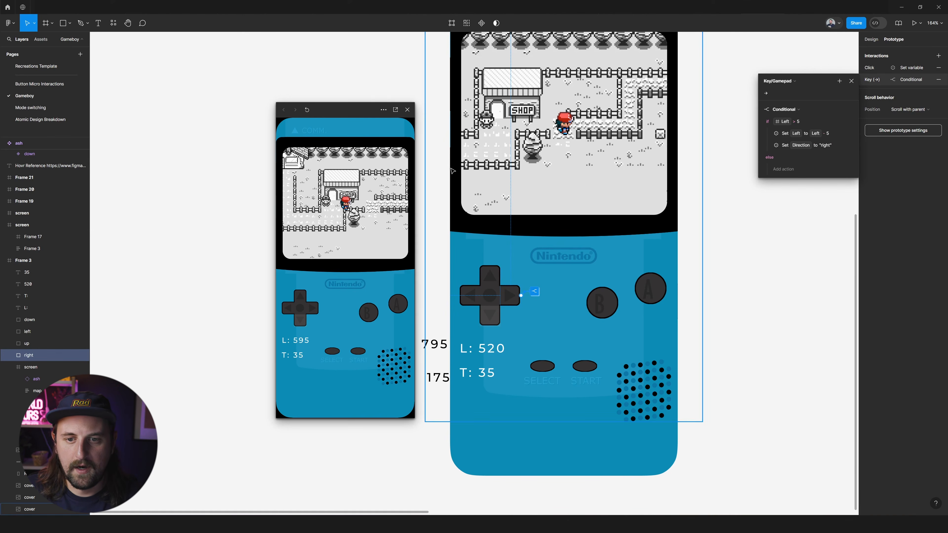
Walk the character right across the map in the preview to test the right-arrow key limit at the map's right edge
{"action": "left_click", "coordinate": [395, 204]}
{"action": "key", "text": "Right"}
{"action": "key", "text": "Right"}
{"action": "key", "text": "Right"}
{"action": "key", "text": "Right"}
{"action": "key", "text": "Right"}
{"action": "key", "text": "Right"}
{"action": "key", "text": "Right"}
{"action": "key", "text": "Right"}
{"action": "key", "text": "Right"}
{"action": "key", "text": "Right"}
{"action": "key", "text": "Right"}
{"action": "key", "text": "Right"}
{"action": "key", "text": "Right"}
{"action": "key", "text": "Right"}
{"action": "key", "text": "Right"}
{"action": "key", "text": "Right"}
{"action": "key", "text": "Right"}
{"action": "key", "text": "Right"}
{"action": "key", "text": "Right"}
{"action": "key", "text": "Right"}
{"action": "key", "text": "Right"}
{"action": "key", "text": "Right"}
{"action": "key", "text": "Right"}
{"action": "key", "text": "Right"}
{"action": "key", "text": "Right"}
{"action": "key", "text": "Right"}
{"action": "key", "text": "Right"}
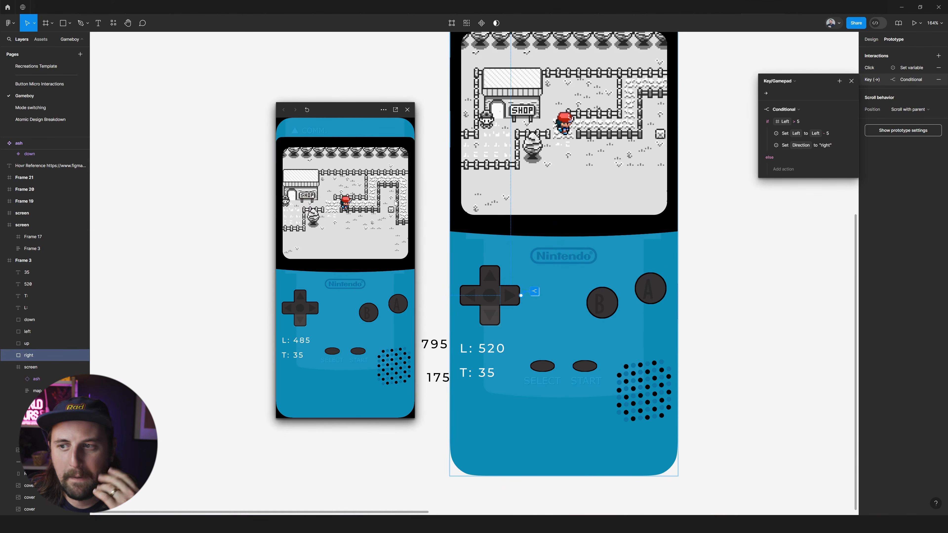
{"action": "key", "text": "Right"}
{"action": "key", "text": "Right"}
{"action": "key", "text": "Right"}
{"action": "key", "text": "Right"}
{"action": "key", "text": "Right"}
{"action": "key", "text": "Right"}
{"action": "key", "text": "Right"}
{"action": "key", "text": "Right"}
{"action": "key", "text": "Right"}
{"action": "key", "text": "Right"}
{"action": "key", "text": "Right"}
{"action": "key", "text": "Right"}
{"action": "key", "text": "Right"}
{"action": "key", "text": "Right"}
{"action": "key", "text": "Right"}
{"action": "key", "text": "Right"}
{"action": "key", "text": "Right"}
{"action": "key", "text": "Right"}
{"action": "key", "text": "Right"}
{"action": "key", "text": "Right"}
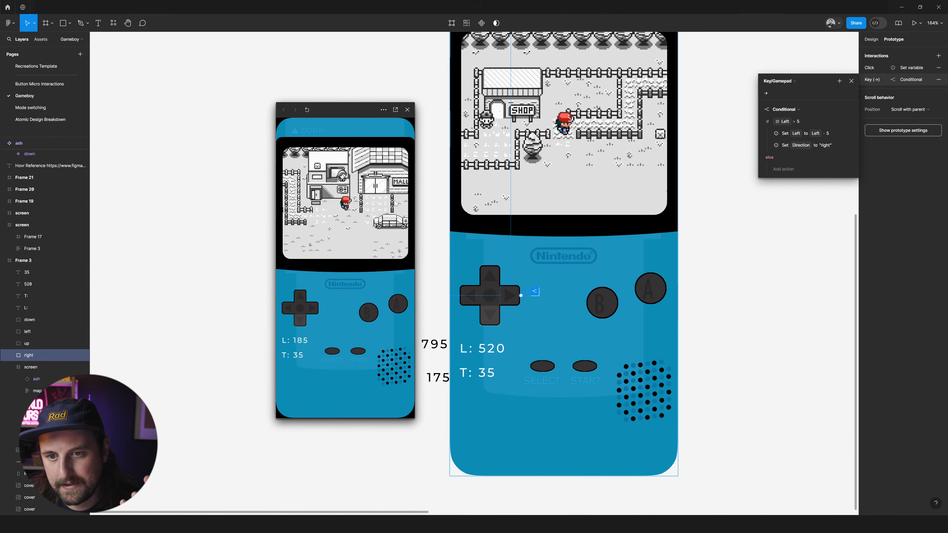
{"action": "key", "text": "Left"}
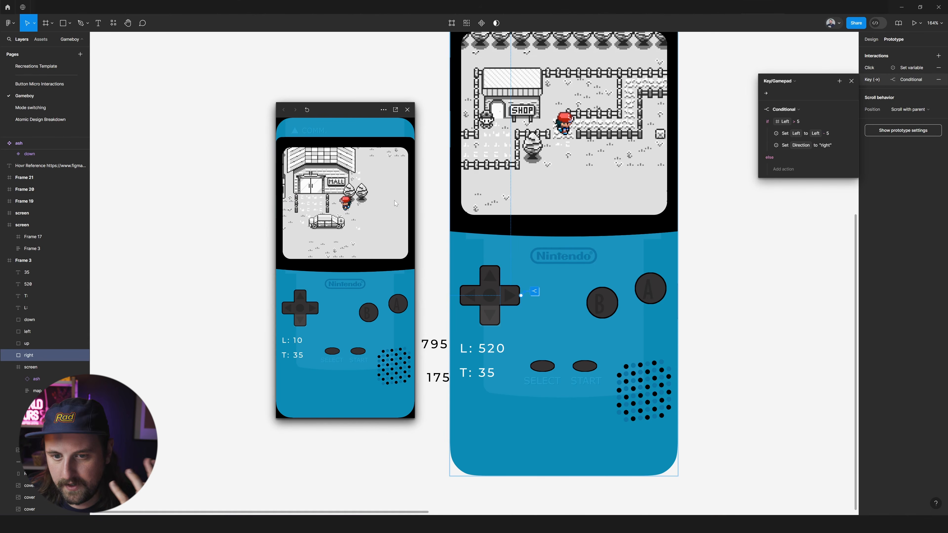
{"action": "key", "text": "Right"}
Walk the character left across the map in the preview to test the left-arrow key limit at the map's left edge
{"action": "key", "text": "Left"}
{"action": "key", "text": "Left"}
{"action": "key", "text": "Left"}
{"action": "key", "text": "Left"}
{"action": "key", "text": "Left"}
{"action": "key", "text": "Left"}
{"action": "key", "text": "Left"}
{"action": "key", "text": "Left"}
{"action": "key", "text": "Left"}
{"action": "key", "text": "Left"}
{"action": "key", "text": "Left"}
{"action": "key", "text": "Left"}
{"action": "key", "text": "Left"}
{"action": "key", "text": "Left"}
{"action": "key", "text": "Left"}
{"action": "key", "text": "Left"}
{"action": "key", "text": "Left"}
{"action": "key", "text": "Left"}
{"action": "key", "text": "Left"}
{"action": "key", "text": "Left"}
{"action": "key", "text": "Left"}
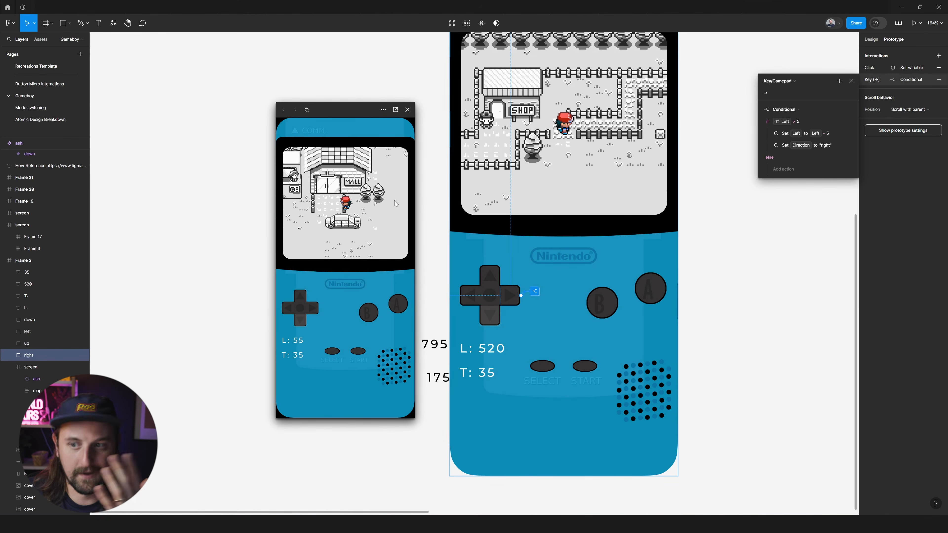
{"action": "key", "text": "Left"}
{"action": "key", "text": "Left"}
{"action": "key", "text": "Left"}
{"action": "key", "text": "Left"}
{"action": "key", "text": "Left"}
{"action": "key", "text": "Left"}
{"action": "key", "text": "Left"}
{"action": "key", "text": "Left"}
{"action": "key", "text": "Left"}
{"action": "key", "text": "Left"}
{"action": "key", "text": "Left"}
{"action": "key", "text": "Left"}
{"action": "key", "text": "Left"}
{"action": "key", "text": "Left"}
{"action": "key", "text": "Left"}
{"action": "key", "text": "Left"}
{"action": "key", "text": "Left"}
{"action": "key", "text": "Left"}
{"action": "key", "text": "Left"}
{"action": "key", "text": "Left"}
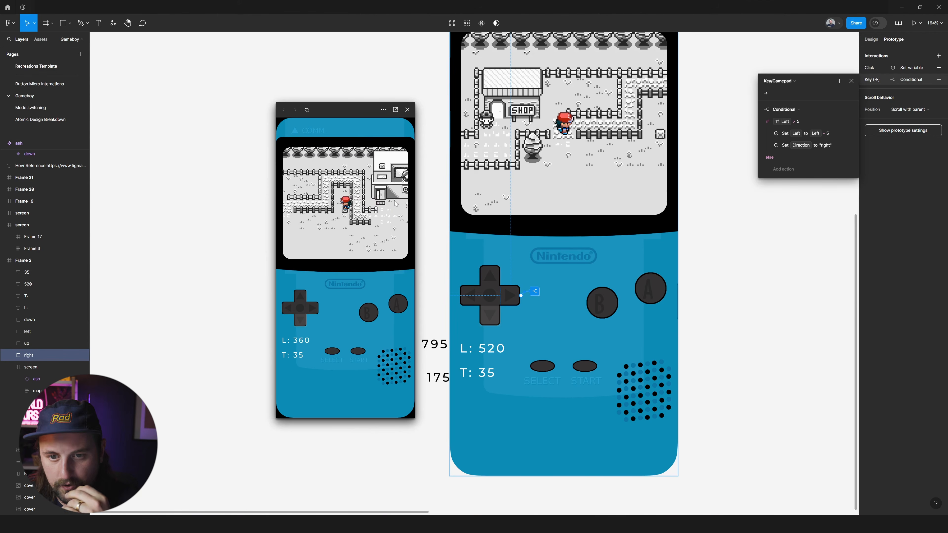
{"action": "key", "text": "Left"}
{"action": "key", "text": "Left"}
{"action": "key", "text": "Left"}
{"action": "key", "text": "Left"}
{"action": "key", "text": "Left"}
{"action": "key", "text": "Left"}
{"action": "key", "text": "Left"}
{"action": "key", "text": "Left"}
{"action": "key", "text": "Left"}
{"action": "key", "text": "Left"}
{"action": "key", "text": "Left"}
{"action": "key", "text": "Left"}
{"action": "key", "text": "Left"}
{"action": "key", "text": "Left"}
{"action": "key", "text": "Left"}
{"action": "key", "text": "Left"}
{"action": "key", "text": "Left"}
{"action": "key", "text": "Left"}
{"action": "key", "text": "Left"}
{"action": "key", "text": "Left"}
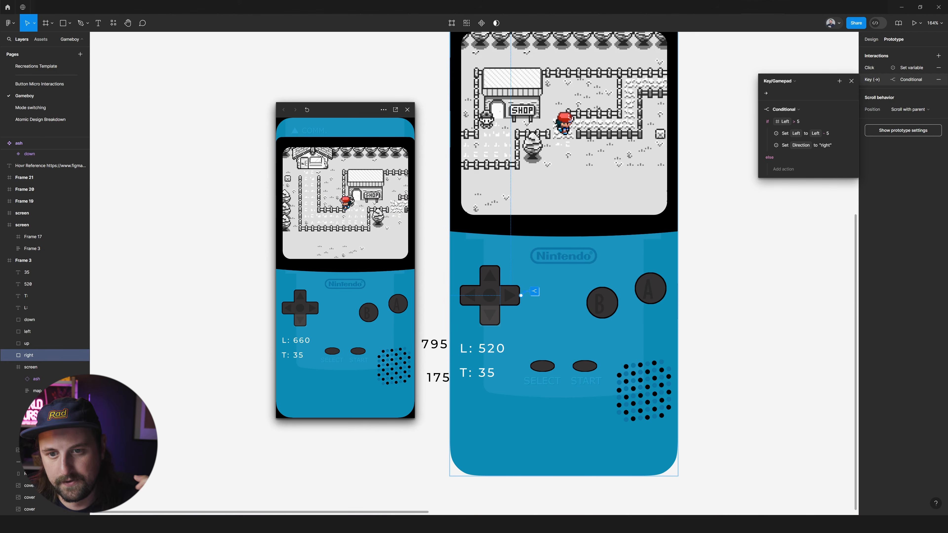
Walk the character back right across the map in the preview to retest the right-arrow key limit
{"action": "key", "text": "Right"}
{"action": "key", "text": "Right"}
{"action": "key", "text": "Right"}
{"action": "key", "text": "Right"}
{"action": "key", "text": "Right"}
{"action": "key", "text": "Right"}
{"action": "key", "text": "Right"}
{"action": "key", "text": "Right"}
{"action": "key", "text": "Right"}
{"action": "key", "text": "Right"}
{"action": "key", "text": "Right"}
{"action": "key", "text": "Right"}
{"action": "key", "text": "Right"}
{"action": "key", "text": "Right"}
{"action": "key", "text": "Right"}
{"action": "key", "text": "Right"}
{"action": "key", "text": "Right"}
{"action": "key", "text": "Right"}
{"action": "key", "text": "Right"}
{"action": "key", "text": "Right"}
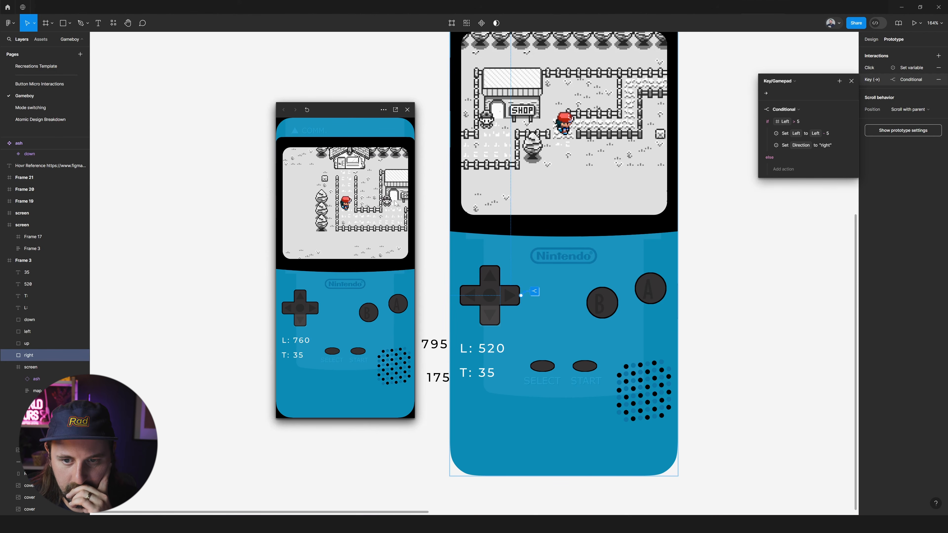
{"action": "key", "text": "Right"}
{"action": "key", "text": "Right"}
{"action": "key", "text": "Right"}
{"action": "key", "text": "Right"}
{"action": "key", "text": "Right"}
{"action": "key", "text": "Right"}
{"action": "key", "text": "Right"}
{"action": "key", "text": "Right"}
{"action": "key", "text": "Right"}
{"action": "key", "text": "Right"}
{"action": "key", "text": "Right"}
{"action": "key", "text": "Right"}
{"action": "key", "text": "Right"}
{"action": "key", "text": "Right"}
{"action": "key", "text": "Right"}
{"action": "key", "text": "Right"}
{"action": "key", "text": "Right"}
{"action": "key", "text": "Right"}
{"action": "key", "text": "Right"}
{"action": "key", "text": "Right"}
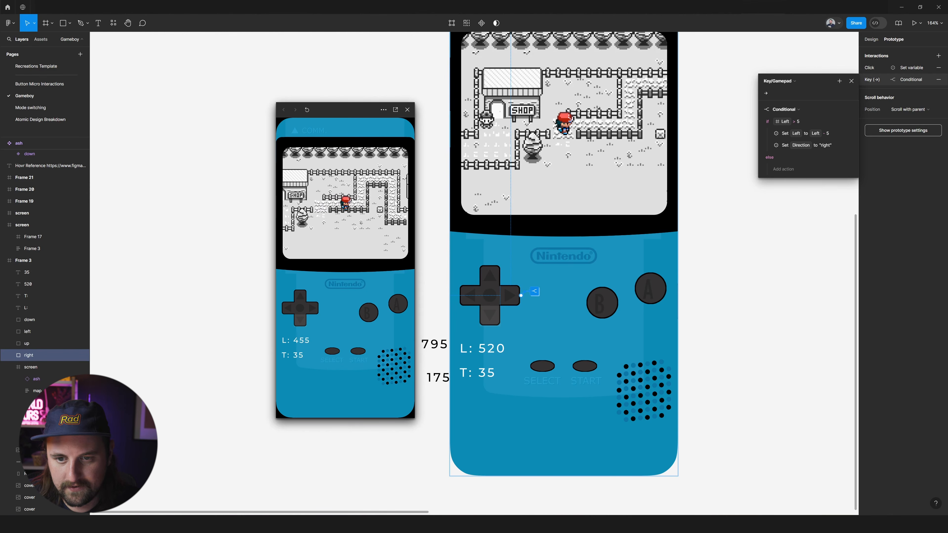
{"action": "key", "text": "Right"}
{"action": "key", "text": "Right"}
{"action": "key", "text": "Right"}
{"action": "key", "text": "Right"}
{"action": "key", "text": "Right"}
{"action": "key", "text": "Right"}
{"action": "key", "text": "Right"}
{"action": "key", "text": "Right"}
{"action": "key", "text": "Right"}
{"action": "key", "text": "Right"}
{"action": "key", "text": "Right"}
{"action": "key", "text": "Right"}
{"action": "key", "text": "Right"}
{"action": "key", "text": "Right"}
{"action": "key", "text": "Right"}
{"action": "key", "text": "Right"}
{"action": "key", "text": "Right"}
{"action": "key", "text": "Right"}
{"action": "key", "text": "Right"}
{"action": "key", "text": "Right"}
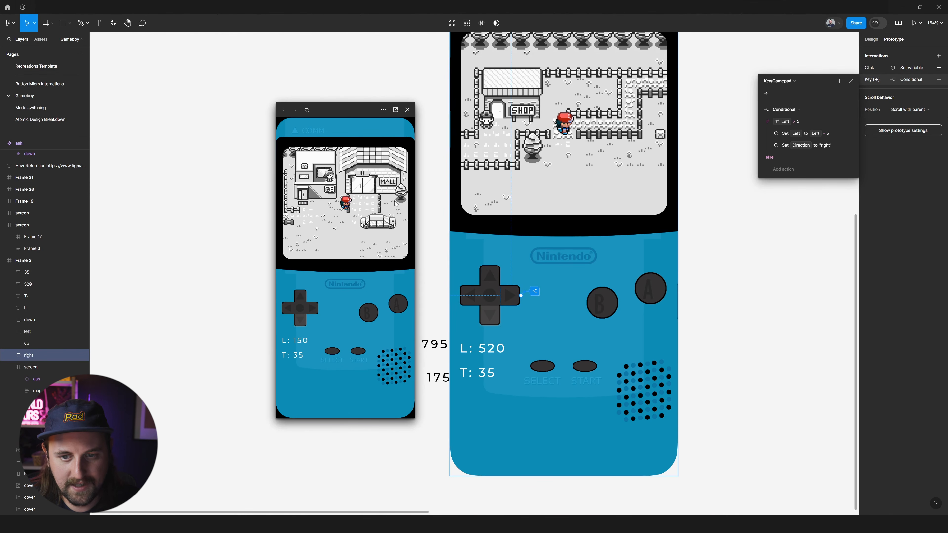
Walk the character down in the preview to test the down-arrow key limit at the map's lower edge
{"action": "key", "text": "Down"}
{"action": "key", "text": "Down"}
{"action": "key", "text": "Down"}
{"action": "key", "text": "Down"}
{"action": "key", "text": "Down"}
{"action": "key", "text": "Down"}
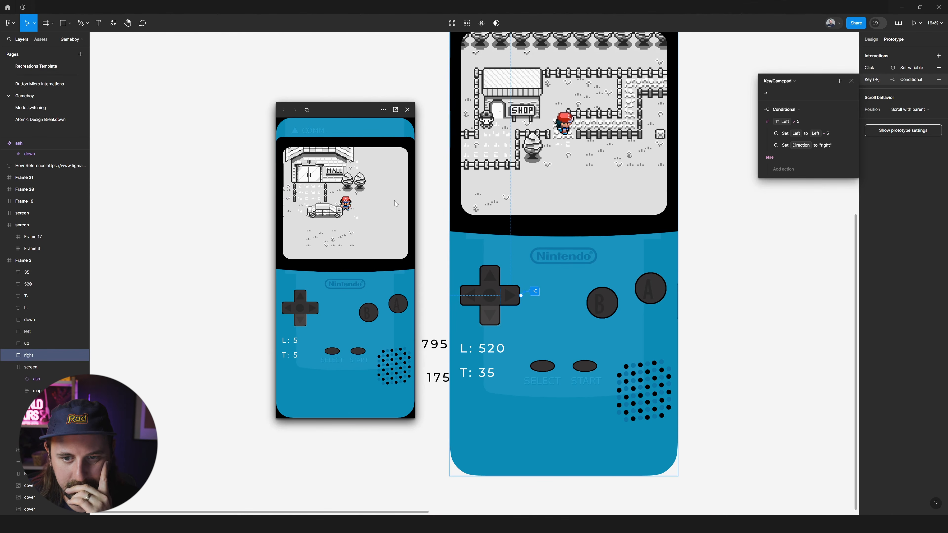
Walk the character left along the map's lower edge in the preview, from the map's right limit to just past the mall
{"action": "key", "text": "Left"}
{"action": "key", "text": "Left"}
{"action": "key", "text": "Left"}
{"action": "key", "text": "Left"}
{"action": "key", "text": "Left"}
{"action": "key", "text": "Left"}
{"action": "key", "text": "Left"}
{"action": "key", "text": "Left"}
{"action": "key", "text": "Left"}
{"action": "key", "text": "Left"}
{"action": "key", "text": "Left"}
{"action": "key", "text": "Left"}
{"action": "key", "text": "Left"}
{"action": "key", "text": "Left"}
{"action": "key", "text": "Left"}
{"action": "key", "text": "Left"}
{"action": "key", "text": "Left"}
{"action": "key", "text": "Left"}
{"action": "key", "text": "Left"}
{"action": "key", "text": "Left"}
{"action": "key", "text": "Left"}
{"action": "key", "text": "Left"}
{"action": "key", "text": "Left"}
{"action": "key", "text": "Left"}
{"action": "key", "text": "Left"}
{"action": "key", "text": "Left"}
{"action": "key", "text": "Left"}
{"action": "key", "text": "Left"}
{"action": "key", "text": "Left"}
{"action": "key", "text": "Left"}
{"action": "key", "text": "Left"}
{"action": "key", "text": "Left"}
{"action": "key", "text": "Left"}
{"action": "key", "text": "Left"}
{"action": "key", "text": "Left"}
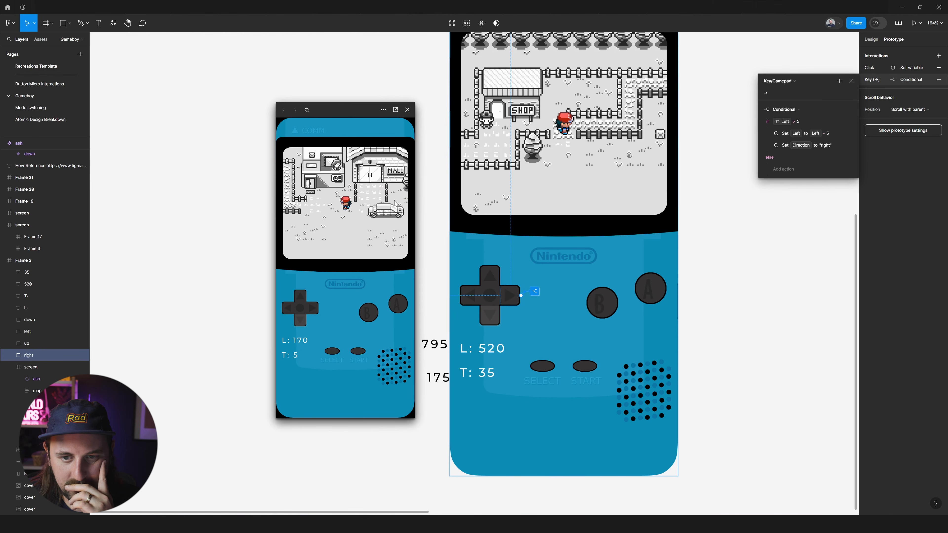
Walk the character up in the preview to test the up-arrow key limit at the map's upper edge
{"action": "key", "text": "Up"}
{"action": "key", "text": "Up"}
{"action": "key", "text": "Up"}
{"action": "key", "text": "Up"}
{"action": "key", "text": "Up"}
{"action": "key", "text": "Up"}
{"action": "key", "text": "Up"}
{"action": "key", "text": "Up"}
{"action": "key", "text": "Up"}
{"action": "key", "text": "Up"}
{"action": "key", "text": "Up"}
{"action": "key", "text": "Up"}
{"action": "key", "text": "Up"}
{"action": "key", "text": "Up"}
{"action": "key", "text": "Up"}
{"action": "key", "text": "Up"}
{"action": "key", "text": "Up"}
{"action": "key", "text": "Up"}
{"action": "key", "text": "Up"}
{"action": "key", "text": "Up"}
{"action": "key", "text": "Up"}
{"action": "key", "text": "Up"}
{"action": "key", "text": "Up"}
{"action": "key", "text": "Up"}
{"action": "key", "text": "Up"}
Walk the character left along the map's upper edge in the preview, past the shop to the house by the trees
{"action": "key", "text": "Left"}
{"action": "key", "text": "Left"}
{"action": "key", "text": "Left"}
{"action": "key", "text": "Left"}
{"action": "key", "text": "Left"}
{"action": "key", "text": "Left"}
{"action": "key", "text": "Left"}
{"action": "key", "text": "Left"}
{"action": "key", "text": "Left"}
{"action": "key", "text": "Left"}
{"action": "key", "text": "Left"}
{"action": "key", "text": "Left"}
{"action": "key", "text": "Left"}
{"action": "key", "text": "Left"}
{"action": "key", "text": "Left"}
{"action": "key", "text": "Left"}
{"action": "key", "text": "Left"}
{"action": "key", "text": "Left"}
{"action": "key", "text": "Left"}
{"action": "key", "text": "Left"}
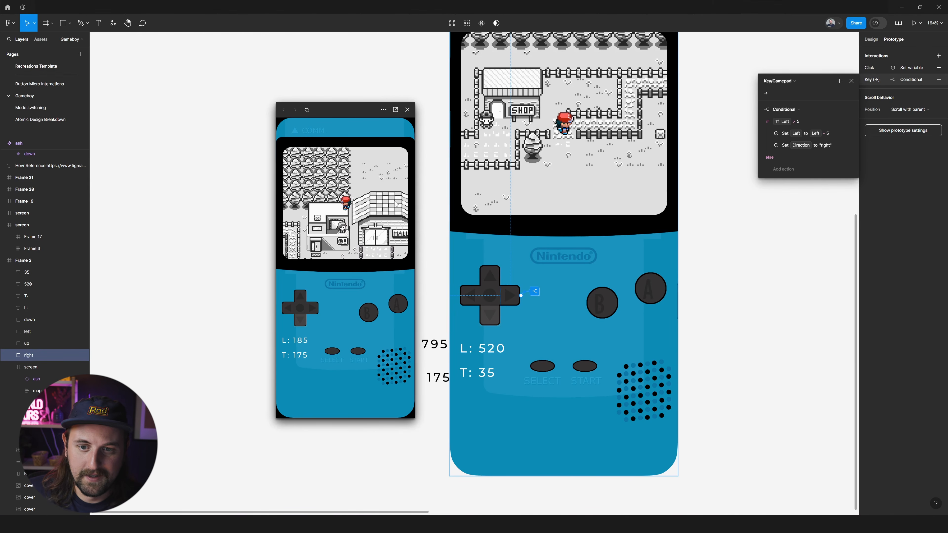
{"action": "key", "text": "Left"}
{"action": "key", "text": "Left"}
{"action": "key", "text": "Left"}
{"action": "key", "text": "Left"}
{"action": "key", "text": "Left"}
{"action": "key", "text": "Left"}
{"action": "key", "text": "Left"}
{"action": "key", "text": "Left"}
{"action": "key", "text": "Left"}
{"action": "key", "text": "Left"}
{"action": "key", "text": "Left"}
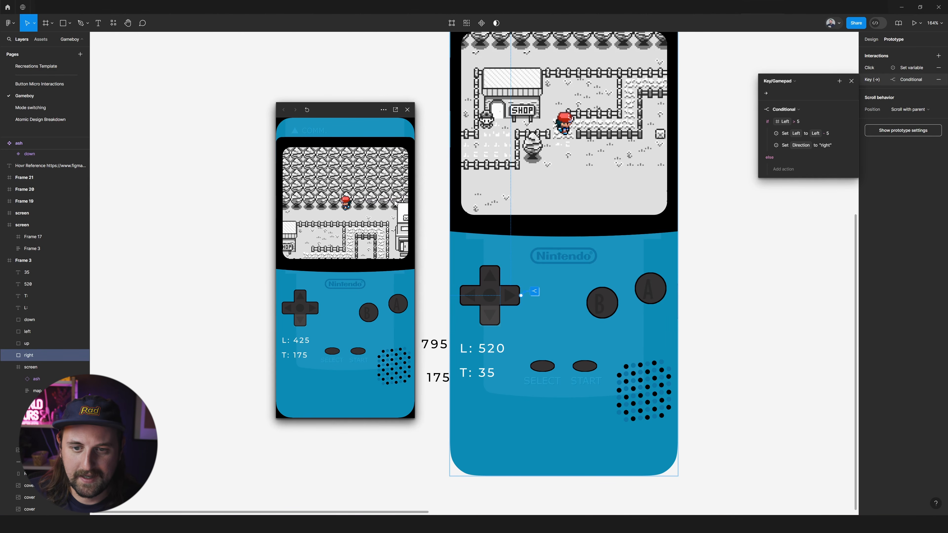
{"action": "scroll", "coordinate": [490, 193], "scroll_direction": "down", "scroll_amount": 5}
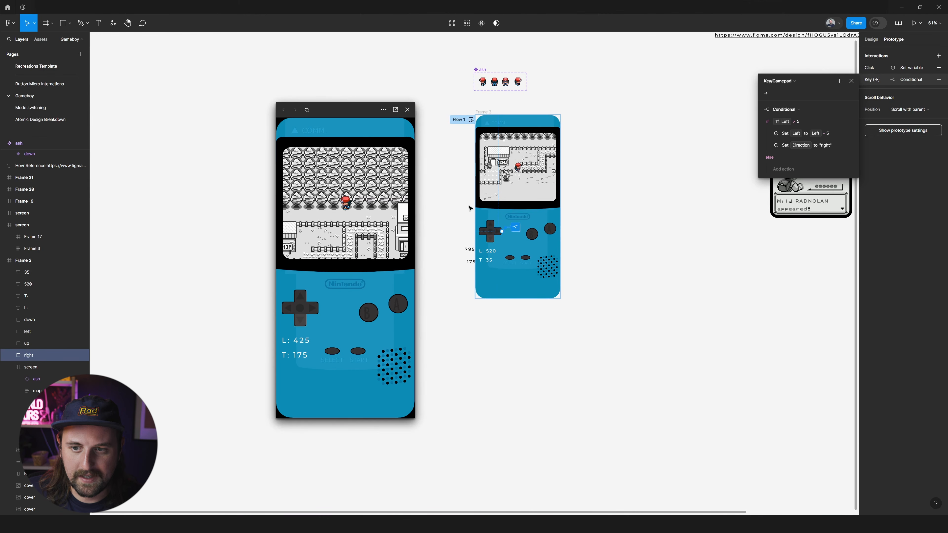
{"action": "key", "text": "Left"}
{"action": "key", "text": "Left"}
{"action": "key", "text": "Left"}
{"action": "key", "text": "Left"}
{"action": "key", "text": "Left"}
{"action": "key", "text": "Left"}
{"action": "key", "text": "Left"}
{"action": "key", "text": "Left"}
{"action": "key", "text": "Left"}
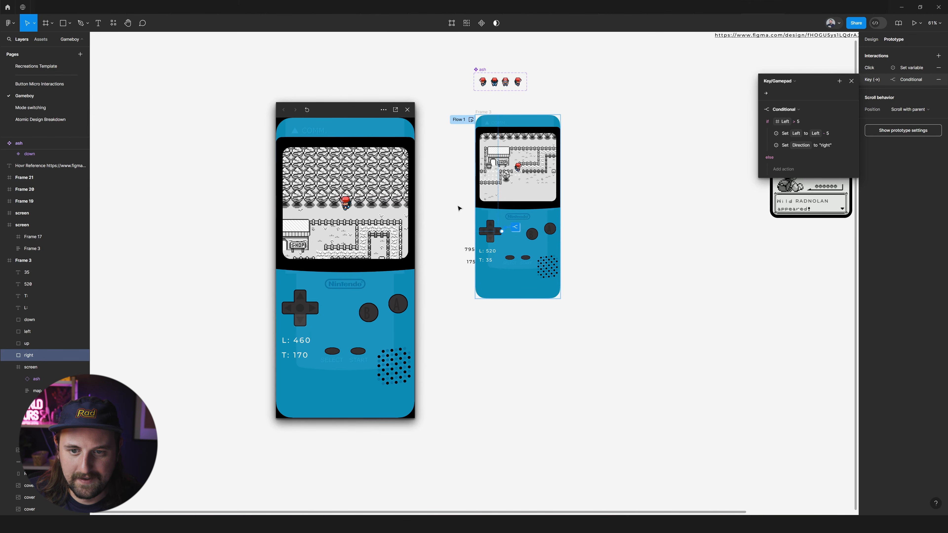
{"action": "key", "text": "Left"}
{"action": "key", "text": "Left"}
{"action": "key", "text": "Left"}
{"action": "key", "text": "Left"}
{"action": "key", "text": "Left"}
{"action": "key", "text": "Left"}
{"action": "key", "text": "Left"}
{"action": "key", "text": "Left"}
{"action": "key", "text": "Left"}
{"action": "key", "text": "Left"}
{"action": "key", "text": "Left"}
{"action": "key", "text": "Left"}
{"action": "key", "text": "Left"}
{"action": "key", "text": "Left"}
{"action": "key", "text": "Left"}
{"action": "key", "text": "Left"}
{"action": "key", "text": "Left"}
{"action": "key", "text": "Left"}
{"action": "key", "text": "Left"}
{"action": "key", "text": "Left"}
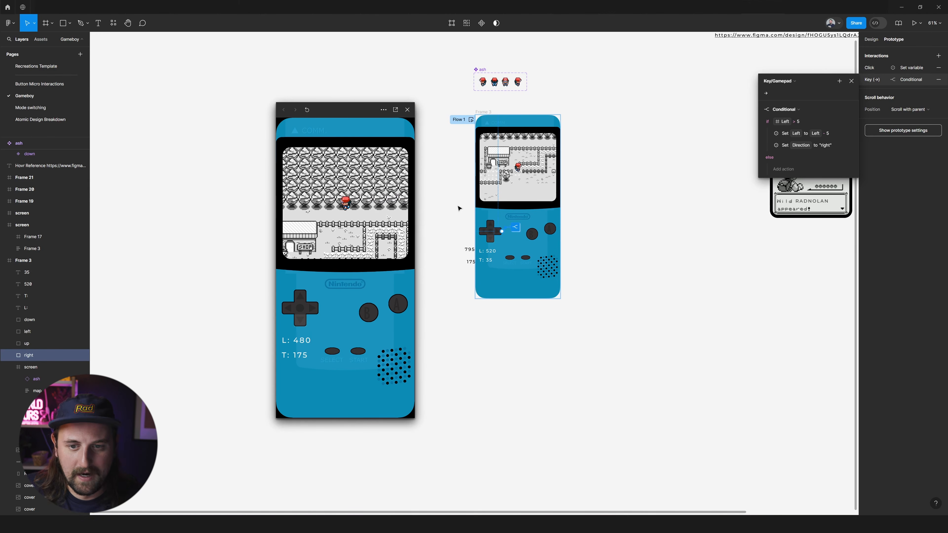
{"action": "key", "text": "Left"}
{"action": "key", "text": "Left"}
{"action": "key", "text": "Left"}
{"action": "key", "text": "Left"}
{"action": "key", "text": "Left"}
{"action": "key", "text": "Left"}
{"action": "key", "text": "Left"}
{"action": "key", "text": "Left"}
{"action": "key", "text": "Left"}
{"action": "key", "text": "Left"}
{"action": "key", "text": "Left"}
{"action": "key", "text": "Left"}
{"action": "key", "text": "Left"}
Walk the character down past the shop in the preview to retest the down-arrow key limit at the map's lower edge
{"action": "key", "text": "Down"}
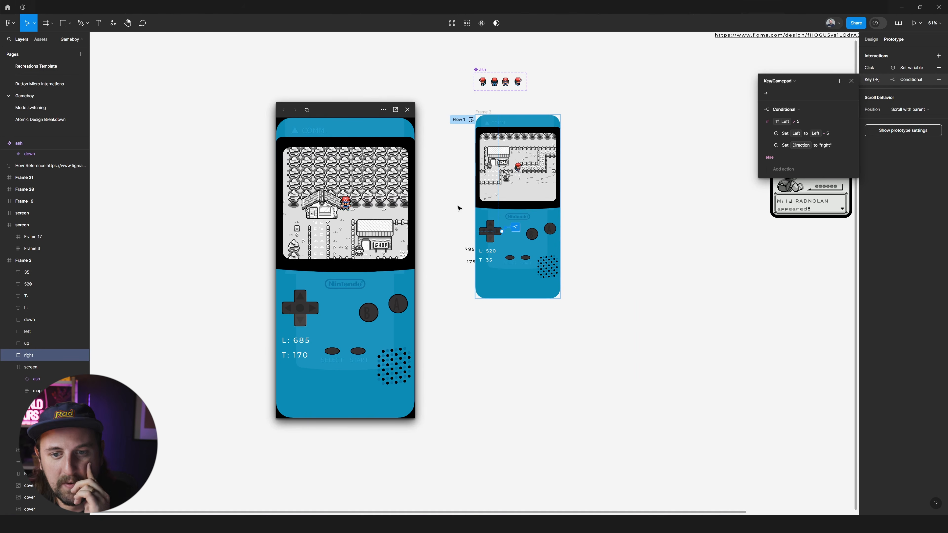
{"action": "key", "text": "Right"}
{"action": "key", "text": "Down"}
{"action": "key", "text": "Down"}
{"action": "key", "text": "Down"}
{"action": "key", "text": "Down"}
{"action": "key", "text": "Down"}
{"action": "key", "text": "Down"}
{"action": "key", "text": "Down"}
{"action": "key", "text": "Down"}
{"action": "key", "text": "Down"}
{"action": "key", "text": "Down"}
{"action": "key", "text": "Down"}
{"action": "key", "text": "Down"}
{"action": "key", "text": "Down"}
{"action": "key", "text": "Down"}
{"action": "key", "text": "Down"}
{"action": "key", "text": "Down"}
{"action": "key", "text": "Down"}
{"action": "key", "text": "Down"}
{"action": "key", "text": "Down"}
{"action": "key", "text": "Down"}
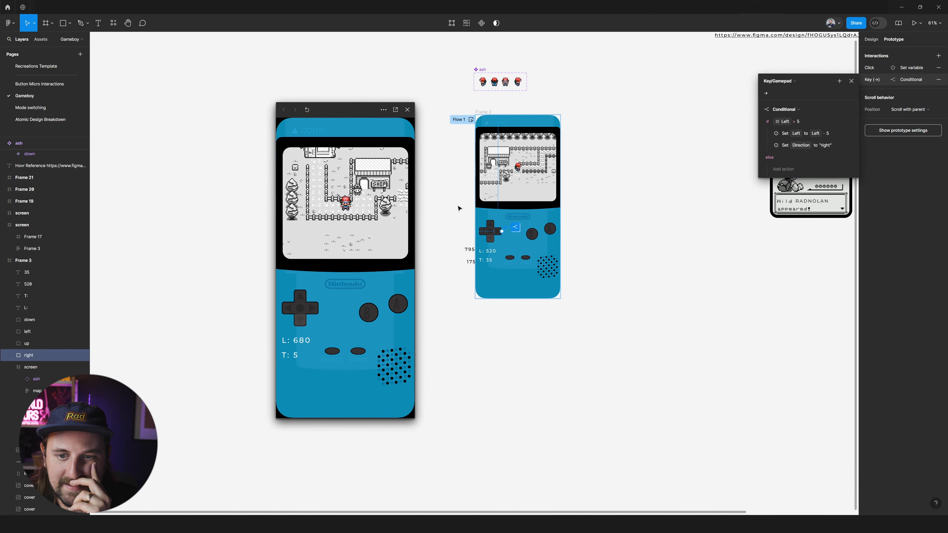
Walk the character right along the map's lower edge in the preview, past the shop and the tree beside it
{"action": "key", "text": "Right"}
{"action": "key", "text": "Right"}
{"action": "key", "text": "Right"}
{"action": "key", "text": "Right"}
{"action": "key", "text": "Right"}
{"action": "key", "text": "Right"}
{"action": "key", "text": "Right"}
{"action": "key", "text": "Right"}
{"action": "key", "text": "Right"}
{"action": "key", "text": "Right"}
{"action": "key", "text": "Right"}
{"action": "key", "text": "Right"}
{"action": "key", "text": "Right"}
{"action": "key", "text": "Right"}
{"action": "key", "text": "Right"}
{"action": "key", "text": "Right"}
{"action": "key", "text": "Right"}
{"action": "key", "text": "Right"}
{"action": "key", "text": "Right"}
{"action": "key", "text": "Right"}
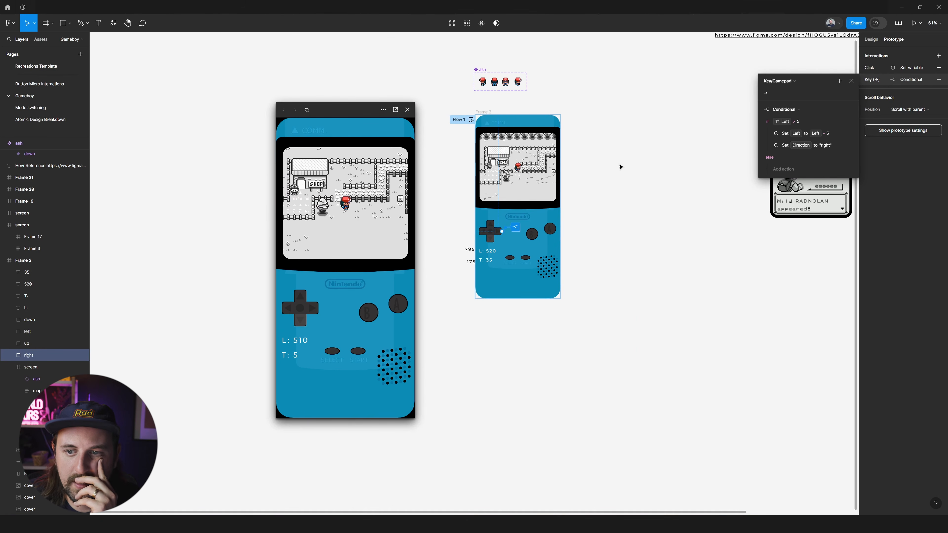
Close the prototype preview and bring the battle screens on the canvas into view
{"action": "scroll", "coordinate": [621, 167], "scroll_direction": "right", "scroll_amount": 8}
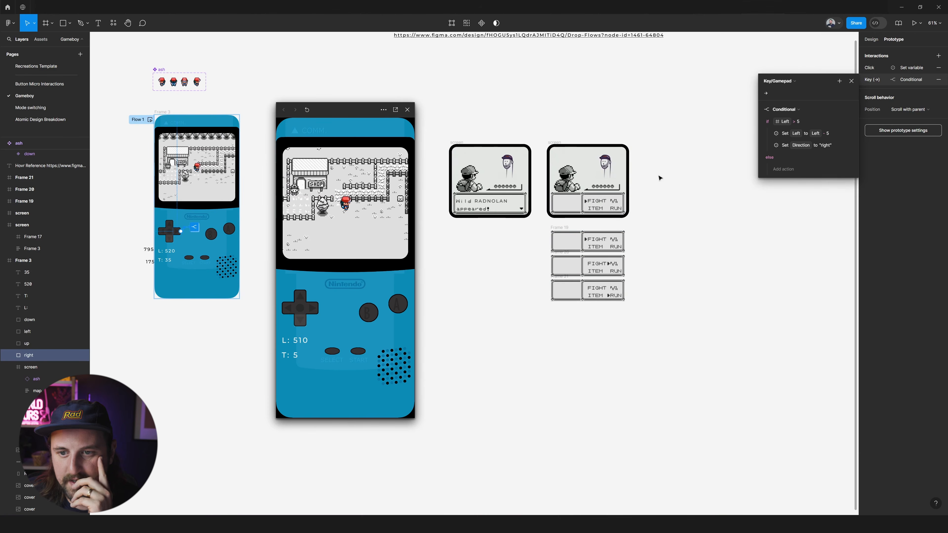
{"action": "scroll", "coordinate": [651, 194], "scroll_direction": "up", "scroll_amount": 5}
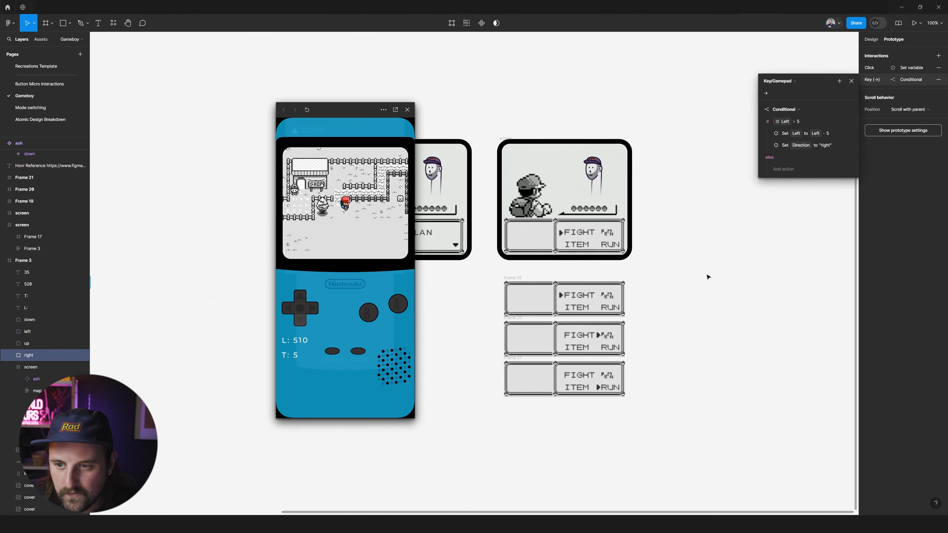
{"action": "scroll", "coordinate": [548, 301], "scroll_direction": "up", "scroll_amount": 3}
{"action": "left_click", "coordinate": [407, 110]}
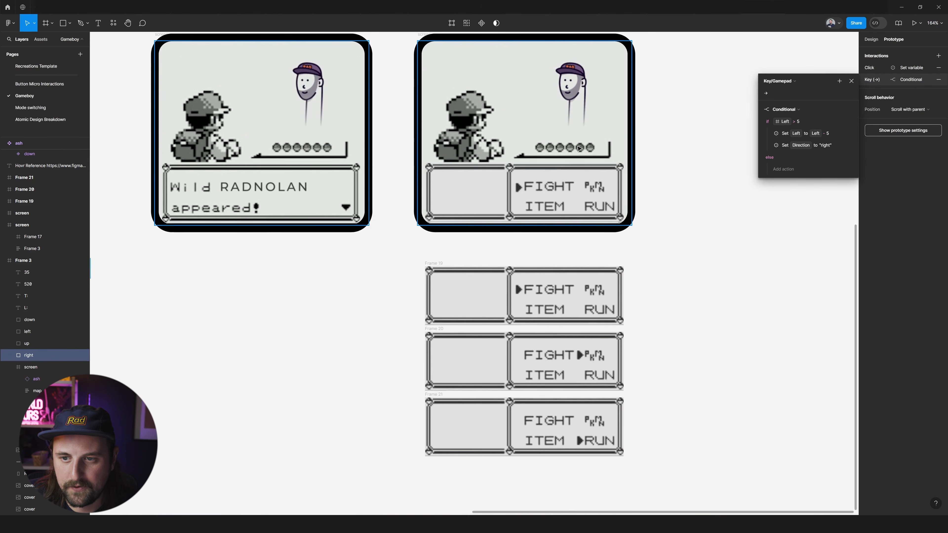
Examine the wild encounter screen, the FIGHT menu screen and the three menu frames with their selector arrows
{"action": "scroll", "coordinate": [671, 202], "scroll_direction": "down", "scroll_amount": 1}
{"action": "scroll", "coordinate": [672, 203], "scroll_direction": "down", "scroll_amount": 5}
{"action": "scroll", "coordinate": [687, 228], "scroll_direction": "up", "scroll_amount": 5}
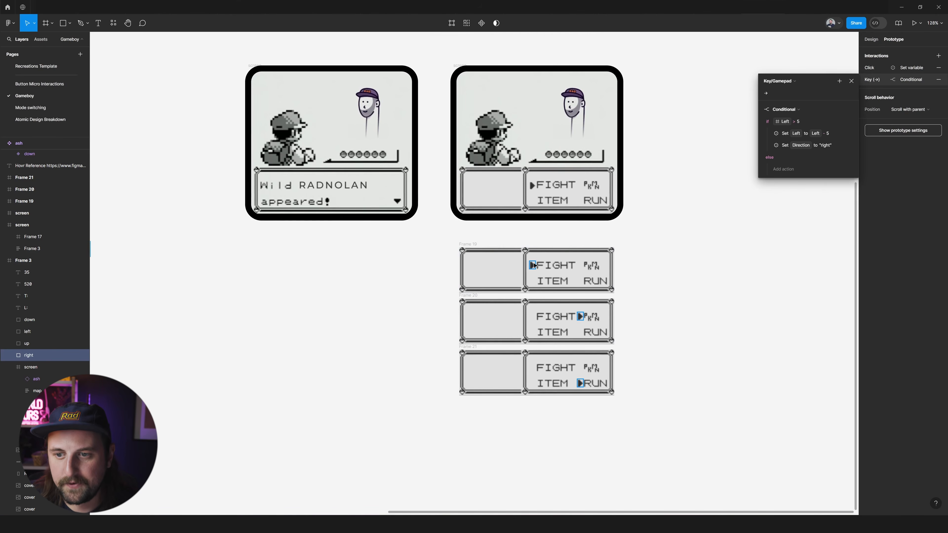
{"action": "left_click", "coordinate": [594, 283]}
{"action": "left_click", "coordinate": [637, 274]}
{"action": "double_click", "coordinate": [577, 112]}
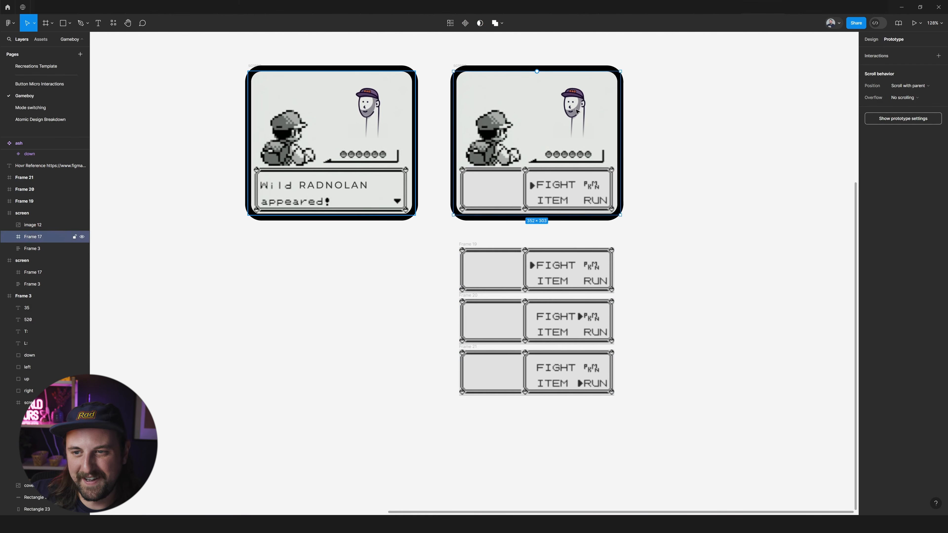
{"action": "left_click", "coordinate": [634, 118]}
{"action": "scroll", "coordinate": [654, 145], "scroll_direction": "up", "scroll_amount": 1}
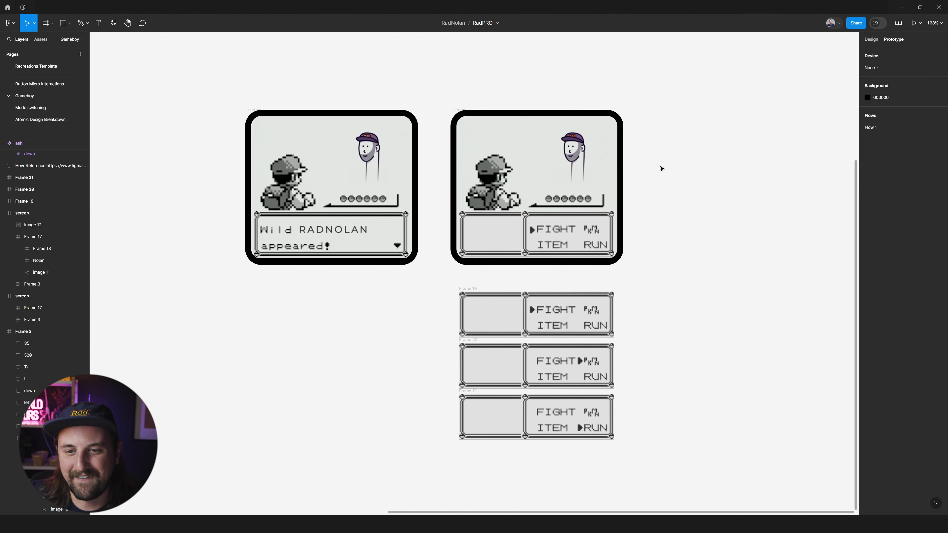
{"action": "left_click", "coordinate": [390, 194]}
Open the local variables of the Game Boy page and check the Left variable
{"action": "scroll", "coordinate": [481, 176], "scroll_direction": "up", "scroll_amount": 1}
{"action": "scroll", "coordinate": [507, 176], "scroll_direction": "left", "scroll_amount": 5}
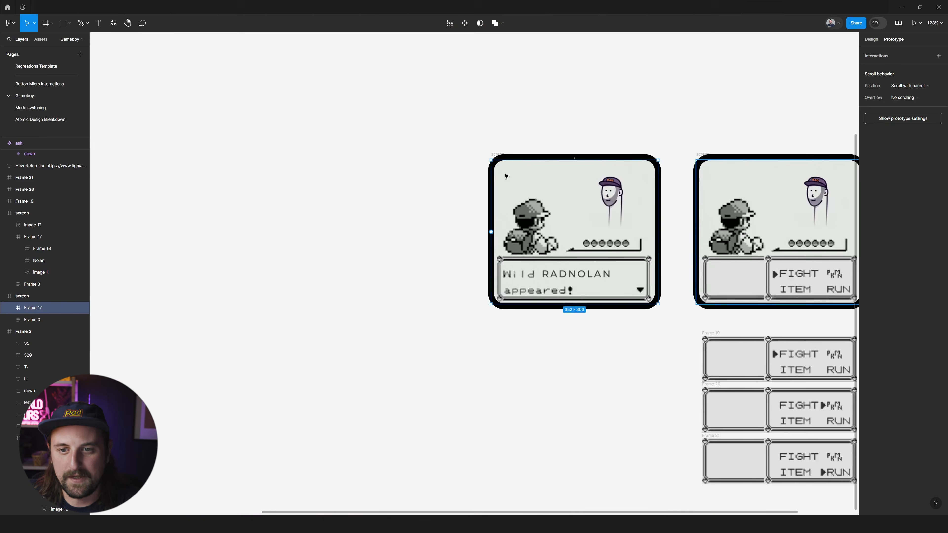
{"action": "scroll", "coordinate": [512, 176], "scroll_direction": "left", "scroll_amount": 5}
{"action": "scroll", "coordinate": [526, 176], "scroll_direction": "down", "scroll_amount": 1}
{"action": "left_click", "coordinate": [815, 69]}
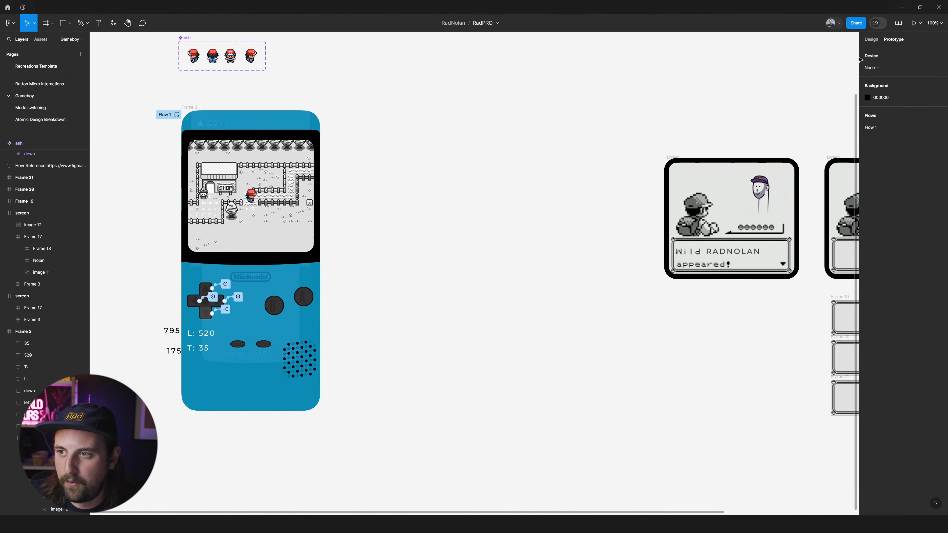
{"action": "left_click", "coordinate": [872, 40]}
{"action": "left_click", "coordinate": [903, 89]}
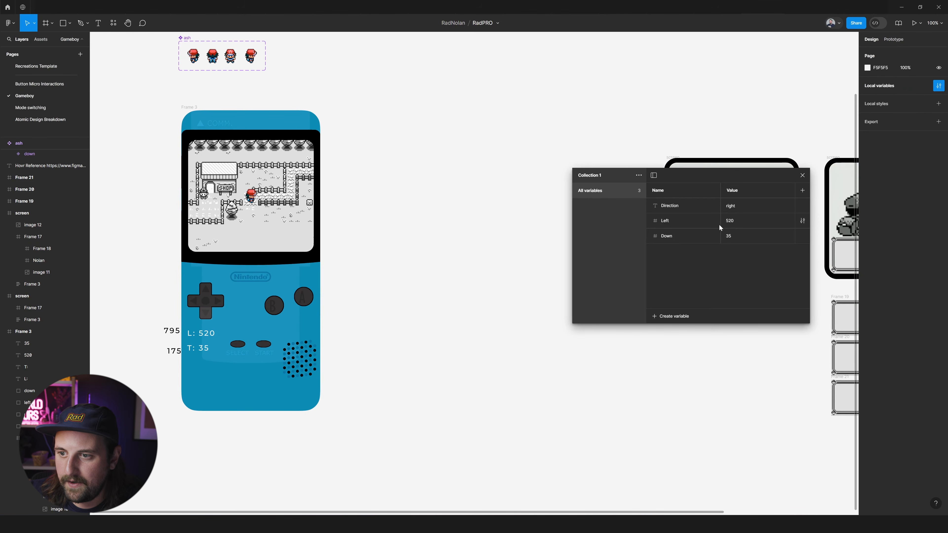
{"action": "left_click", "coordinate": [743, 223]}
{"action": "left_click", "coordinate": [748, 121]}
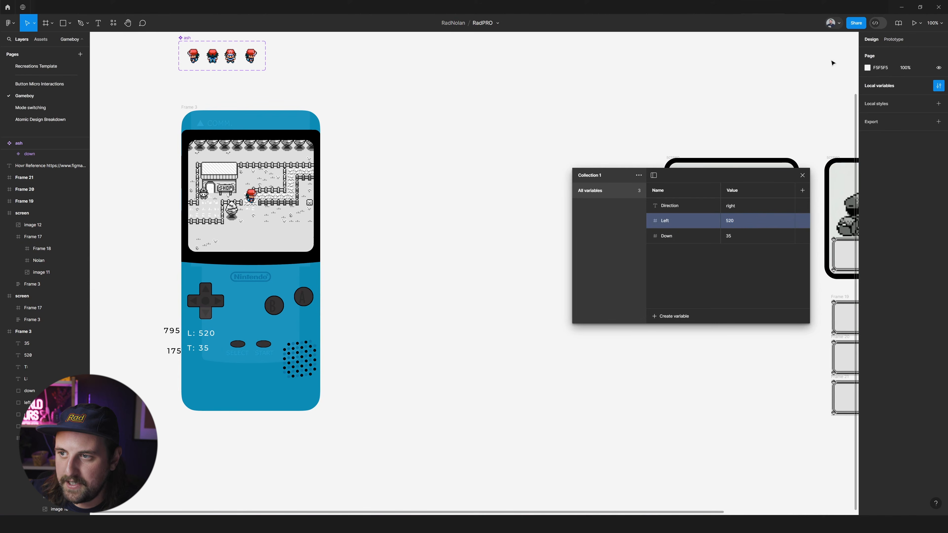
Open the right-arrow key conditional on the D-pad's right button to review its Left variable check
{"action": "left_click", "coordinate": [894, 39]}
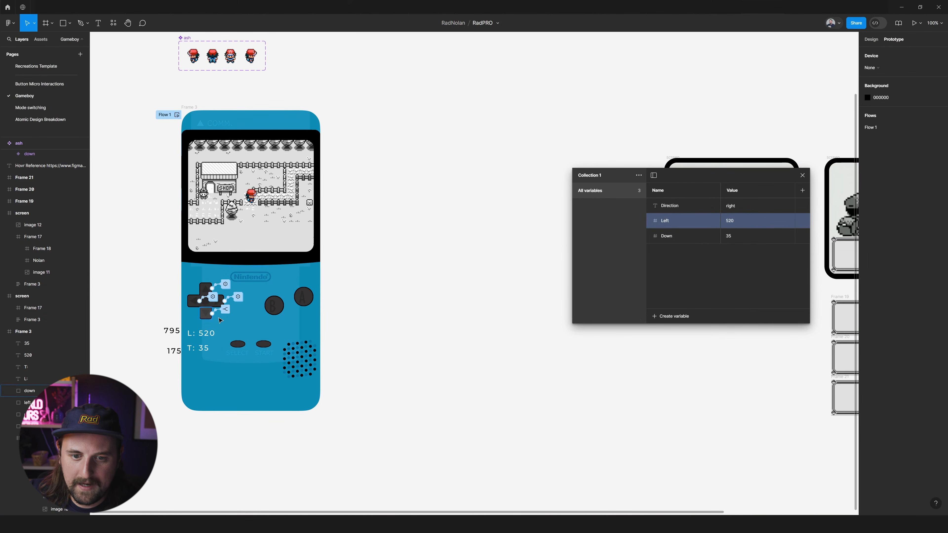
{"action": "left_click", "coordinate": [219, 302]}
{"action": "left_click", "coordinate": [910, 80]}
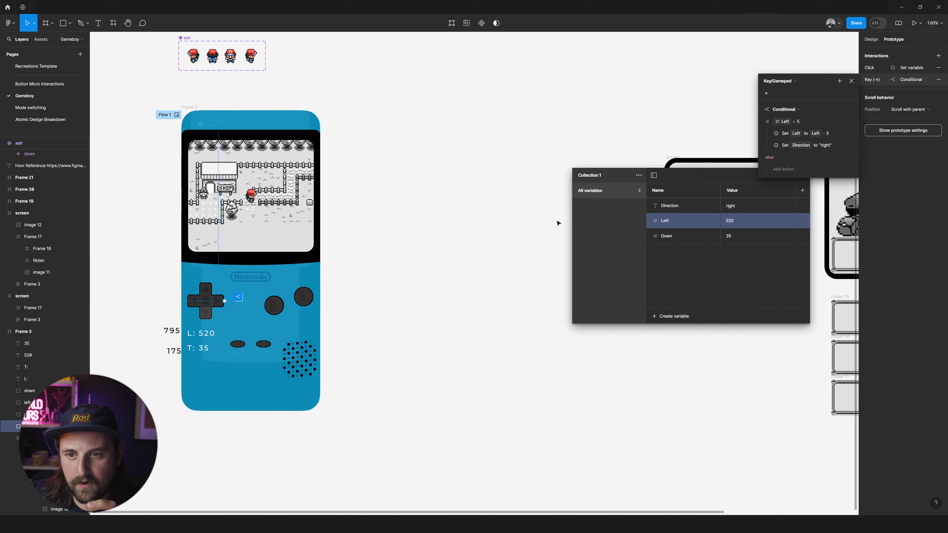
Move the wild encounter screen slightly farther from the FIGHT menu screen, keeping their upper edges aligned
{"action": "scroll", "coordinate": [526, 221], "scroll_direction": "right", "scroll_amount": 5}
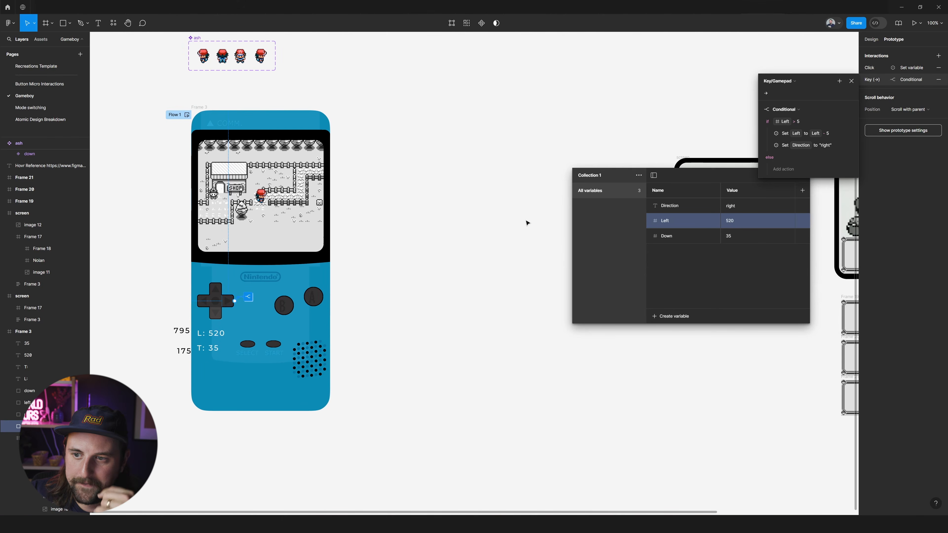
{"action": "scroll", "coordinate": [527, 223], "scroll_direction": "right", "scroll_amount": 5}
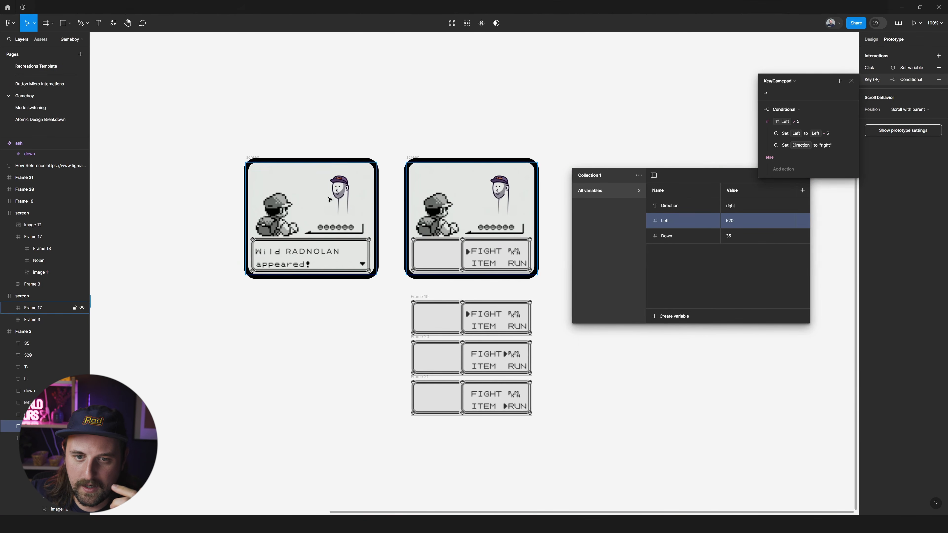
{"action": "left_click", "coordinate": [329, 197]}
{"action": "left_click_drag", "start_coordinate": [248, 157], "coordinate": [229, 159]}
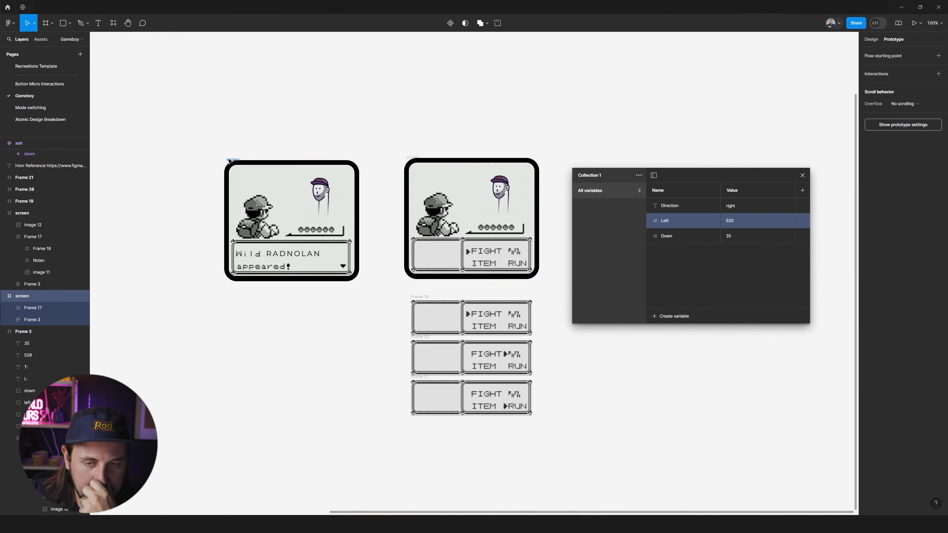
{"action": "scroll", "coordinate": [327, 155], "scroll_direction": "left", "scroll_amount": 4}
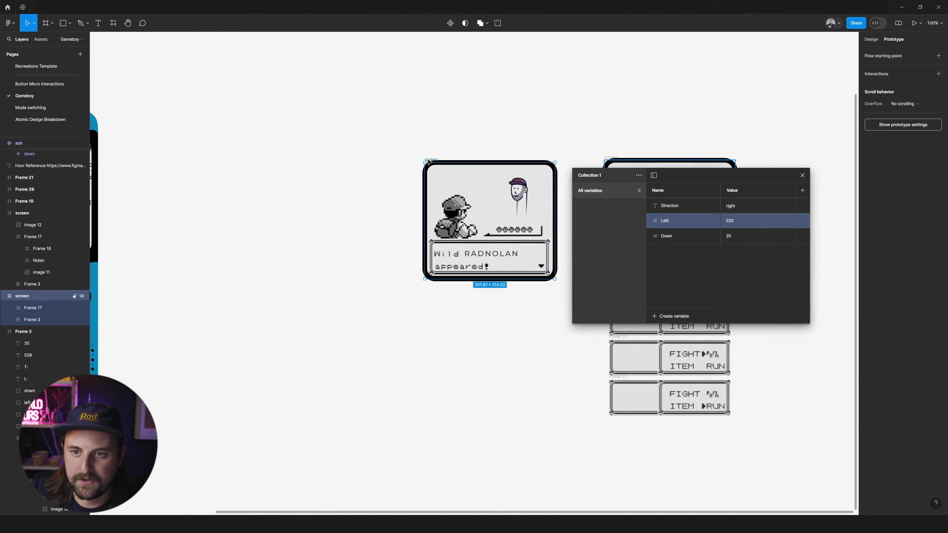
{"action": "left_click_drag", "start_coordinate": [427, 160], "coordinate": [435, 158]}
Select the Game Boy's map screen frame and compare it with the two battle screens
{"action": "scroll", "coordinate": [435, 158], "scroll_direction": "right", "scroll_amount": 2}
{"action": "scroll", "coordinate": [434, 158], "scroll_direction": "down", "scroll_amount": 3}
{"action": "scroll", "coordinate": [430, 160], "scroll_direction": "left", "scroll_amount": 3}
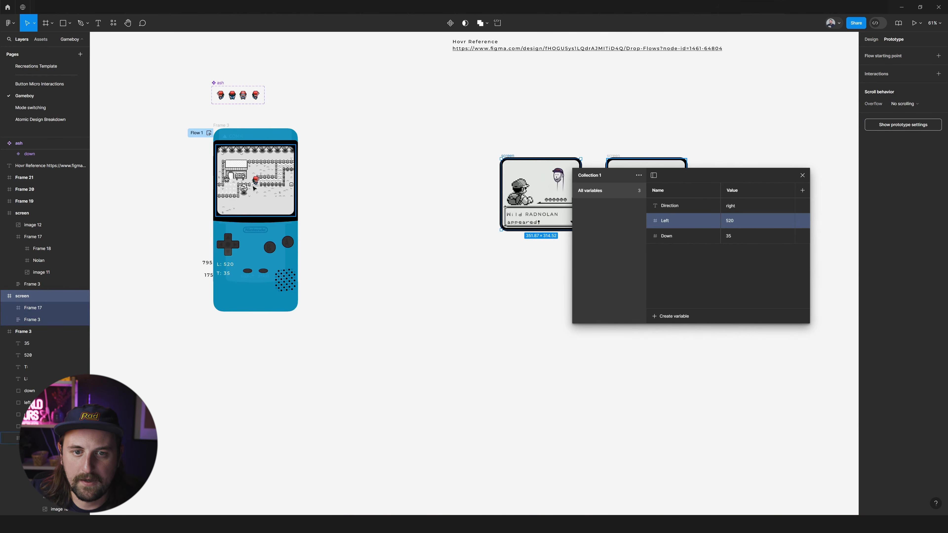
{"action": "left_click", "coordinate": [254, 189]}
{"action": "scroll", "coordinate": [447, 165], "scroll_direction": "right", "scroll_amount": 2}
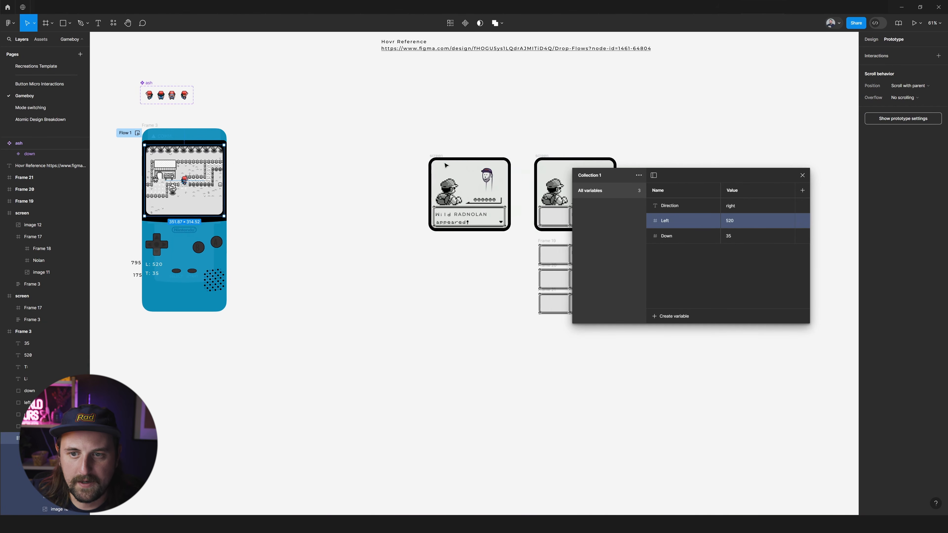
{"action": "scroll", "coordinate": [446, 160], "scroll_direction": "right", "scroll_amount": 1}
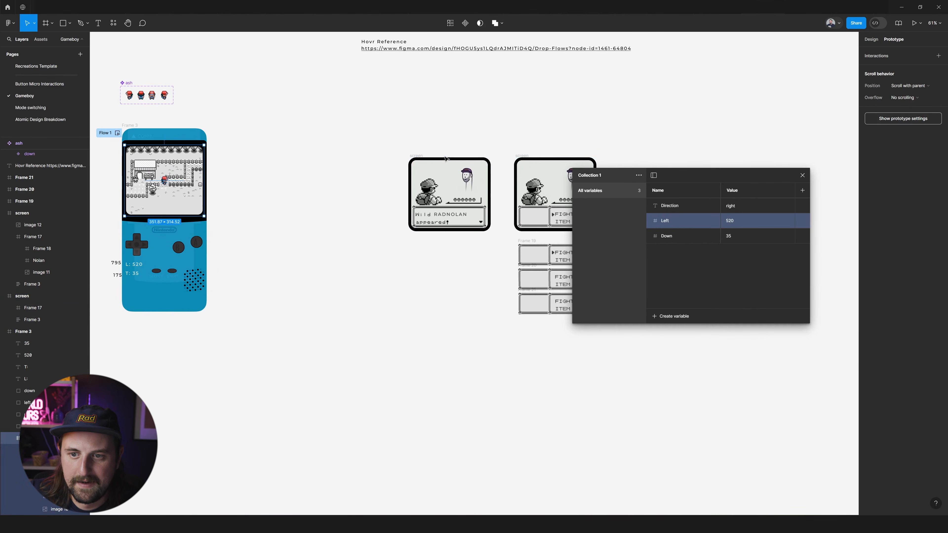
{"action": "scroll", "coordinate": [447, 160], "scroll_direction": "right", "scroll_amount": 5}
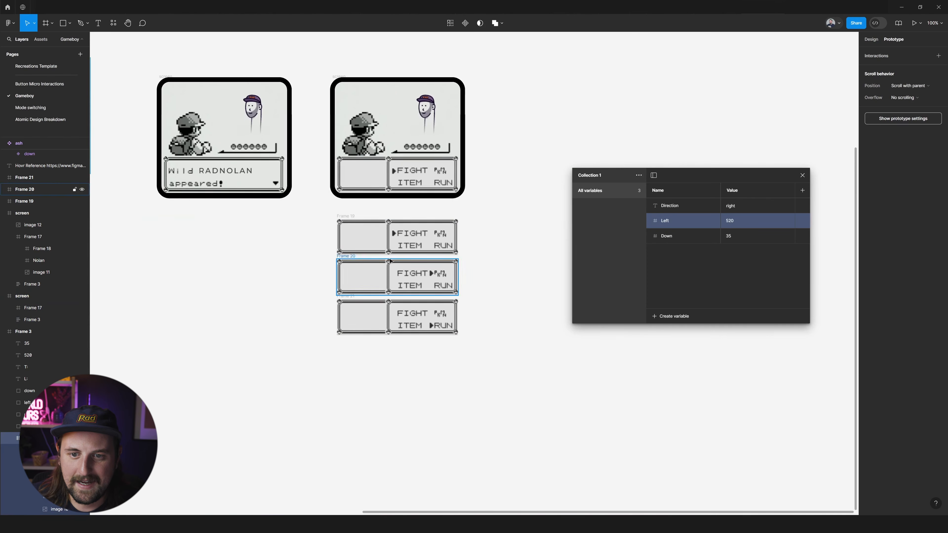
Inspect the menu frames below the FIGHT screen and the selector arrow beside RUN in the lowest one
{"action": "left_click", "coordinate": [340, 220]}
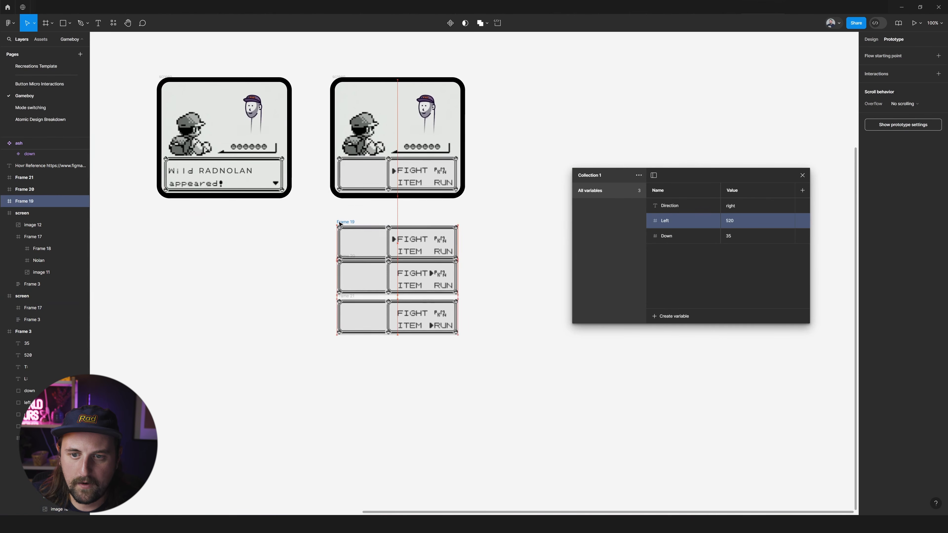
{"action": "left_click", "coordinate": [405, 242]}
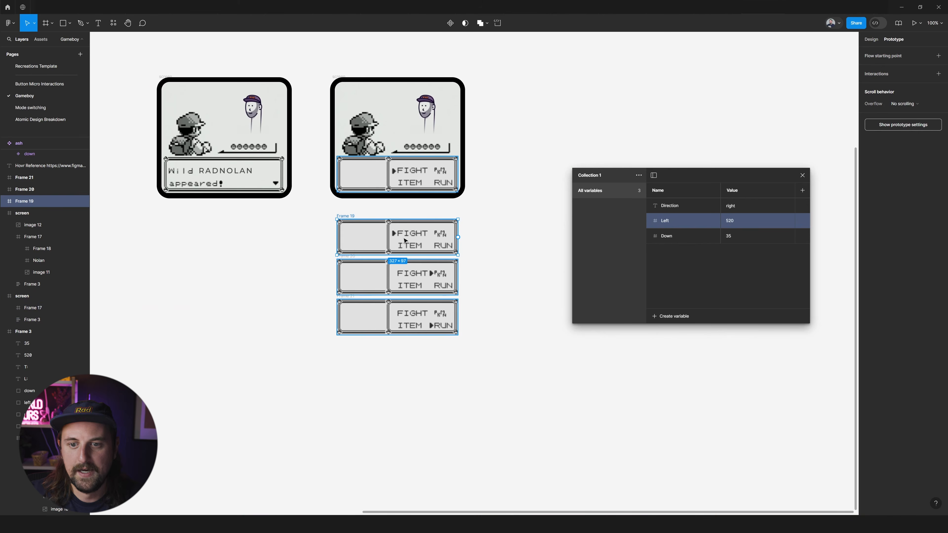
{"action": "left_click", "coordinate": [432, 325]}
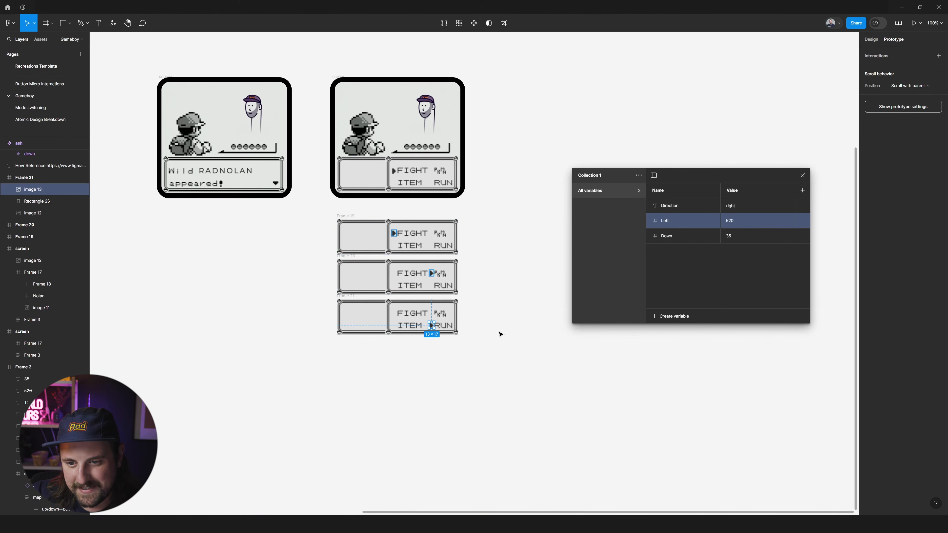
Return to the Game Boy and select the screen frame that holds the character and map
{"action": "scroll", "coordinate": [496, 315], "scroll_direction": "left", "scroll_amount": 15}
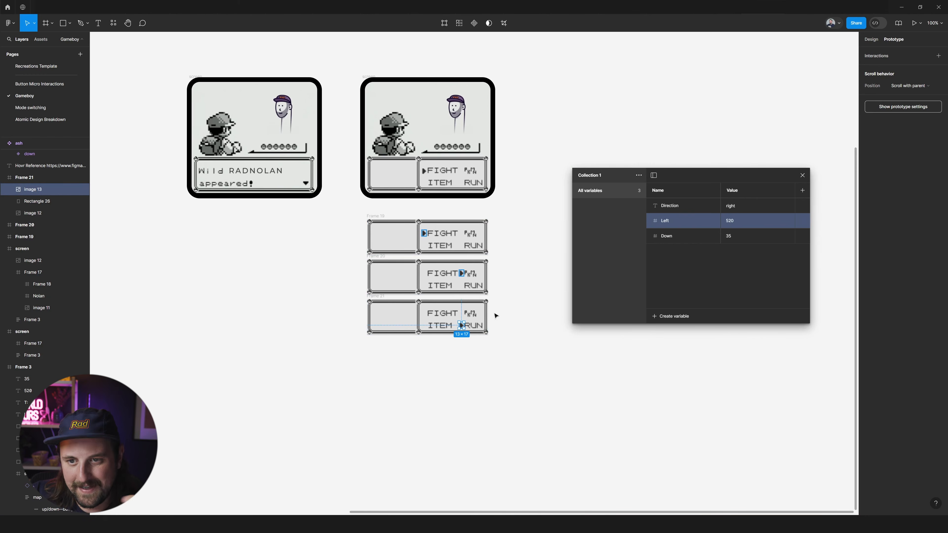
{"action": "scroll", "coordinate": [242, 229], "scroll_direction": "left", "scroll_amount": 3}
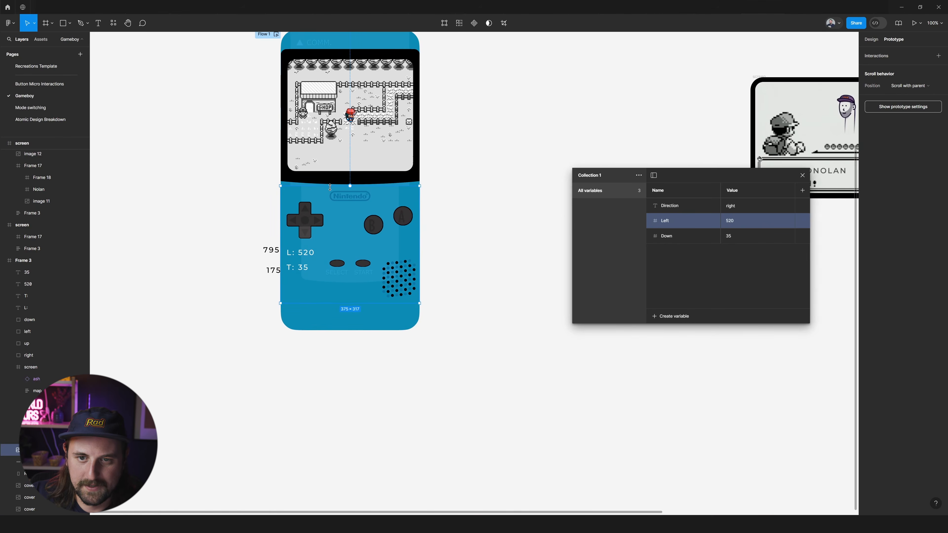
{"action": "scroll", "coordinate": [261, 187], "scroll_direction": "up", "scroll_amount": 2}
{"action": "left_click", "coordinate": [304, 134]}
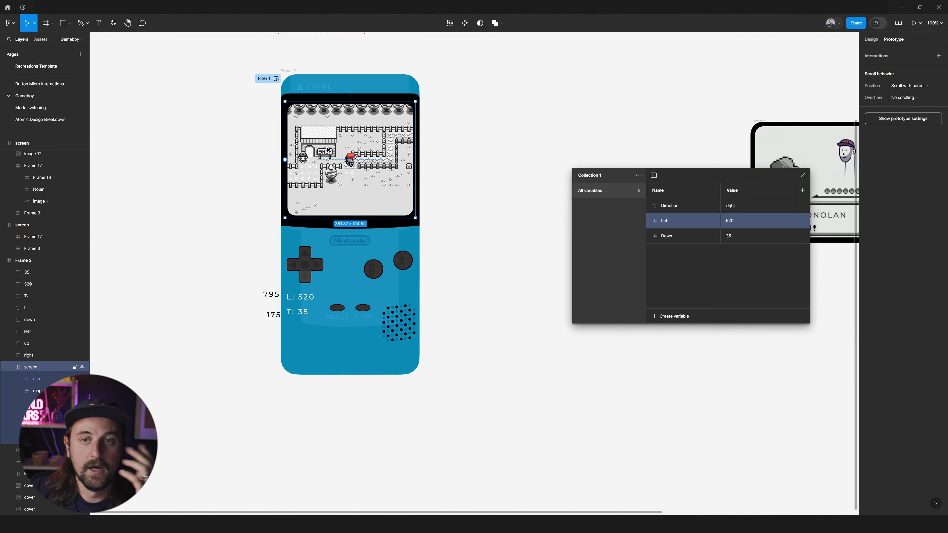